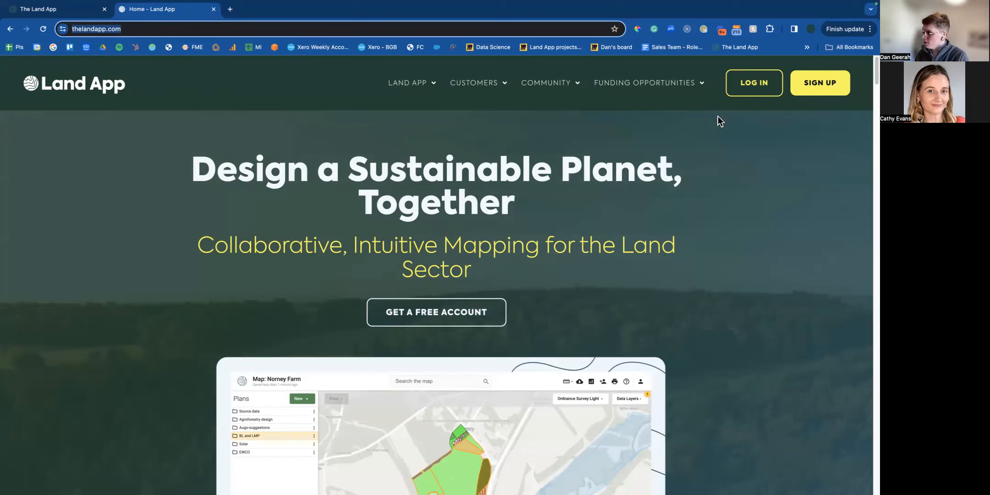
Browse the Case Studies page from the Community menu, then close it to return to the Maps list.
mouse_move(554, 89)
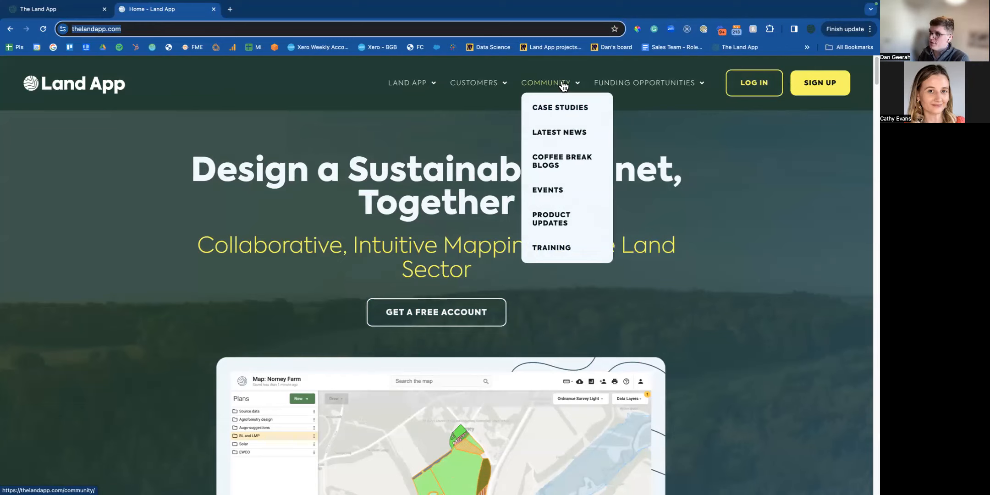
click(560, 115)
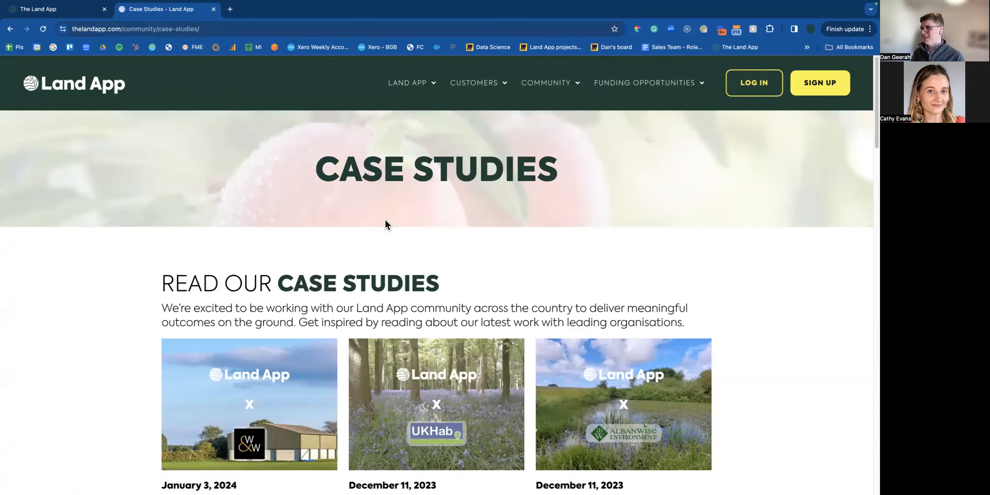
scroll(385, 243, down, 2)
scroll(387, 250, up, 2)
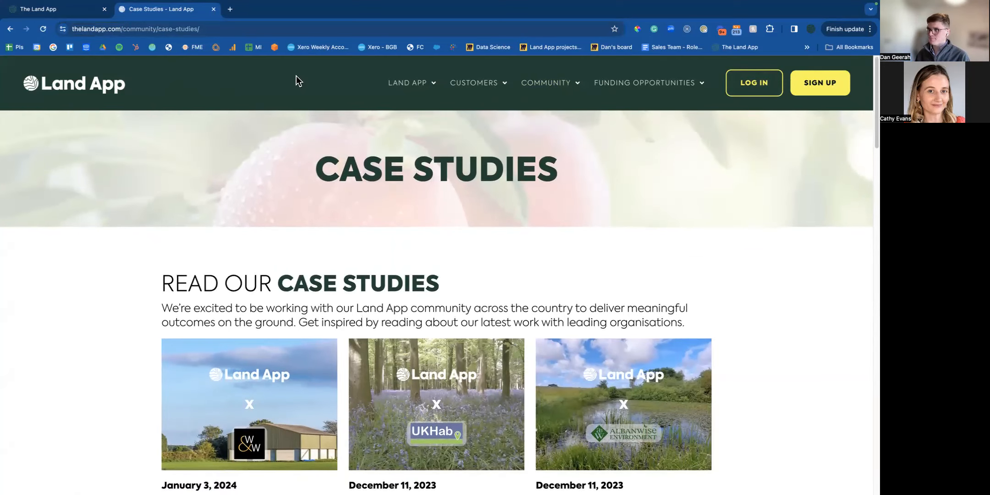
click(213, 10)
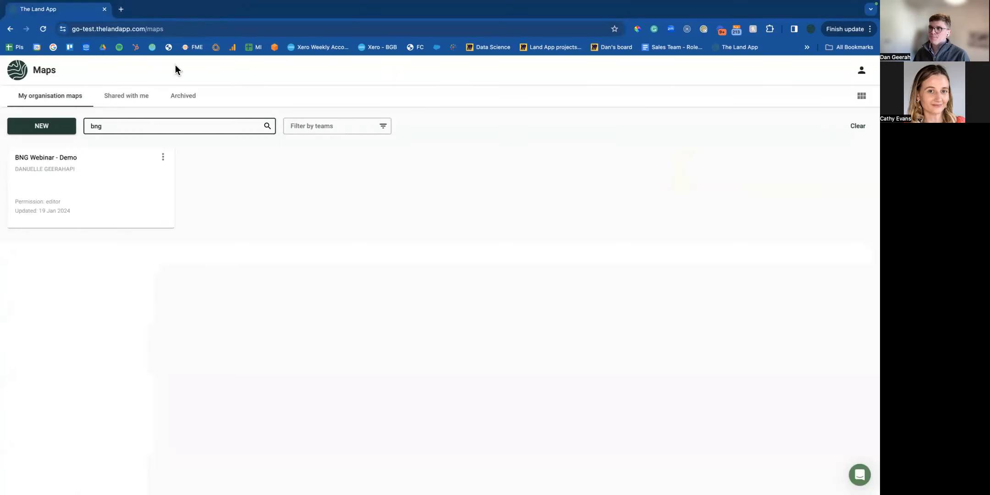
Make a new empty map called 'BNG Webinar - Demo LIVE' belonging to the NatCap team.
click(50, 127)
text(BNG Webinar - Demo LIVE)
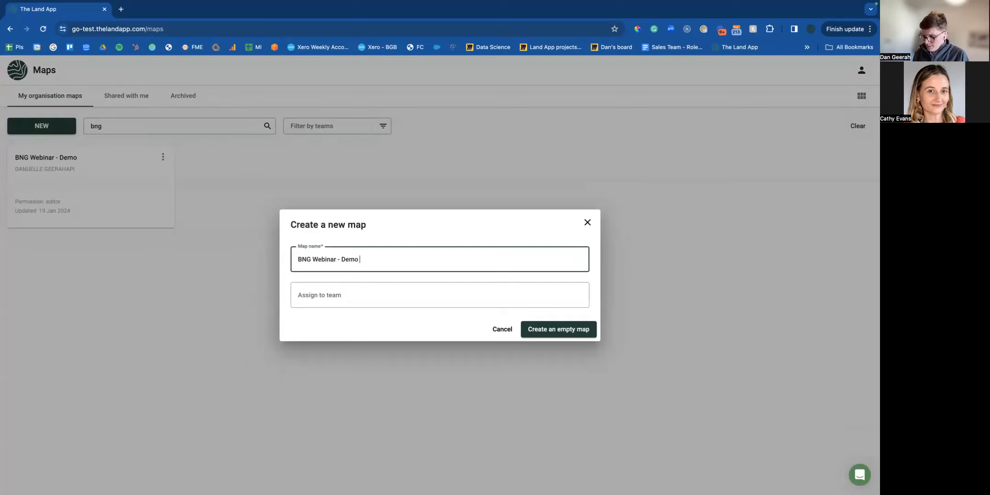
click(516, 297)
text(we)
key(BackSpace)
key(BackSpace)
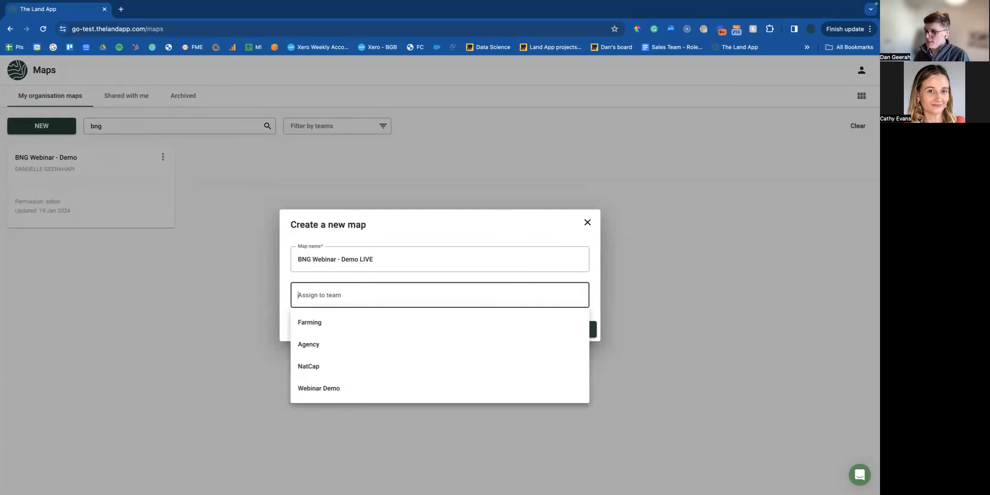
click(388, 366)
click(578, 338)
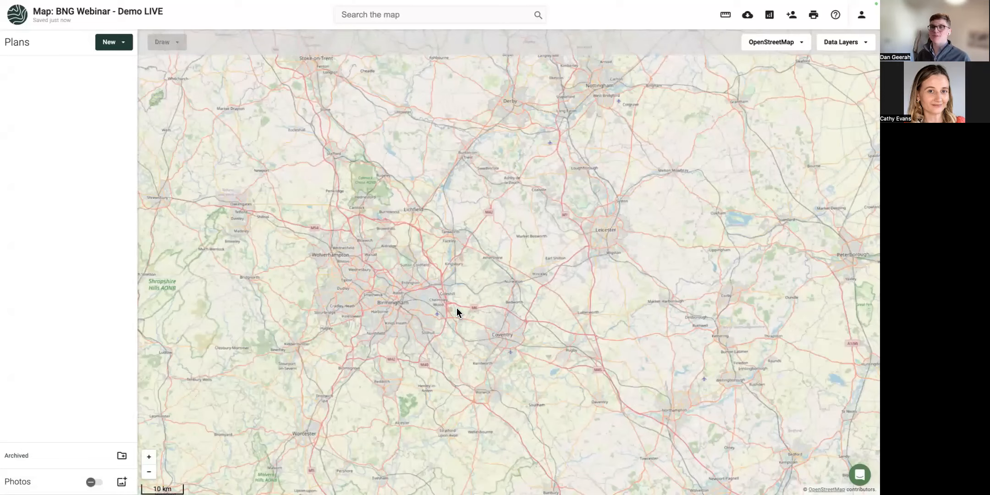
Switch the basemap to Ordnance Survey Light and pan toward Hereford and the Severn.
drag(430, 273, 548, 191)
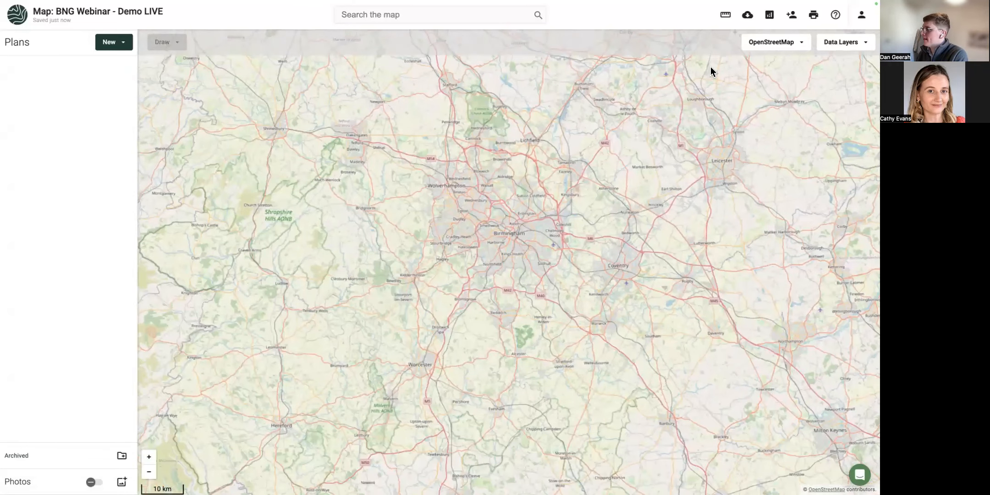
click(773, 43)
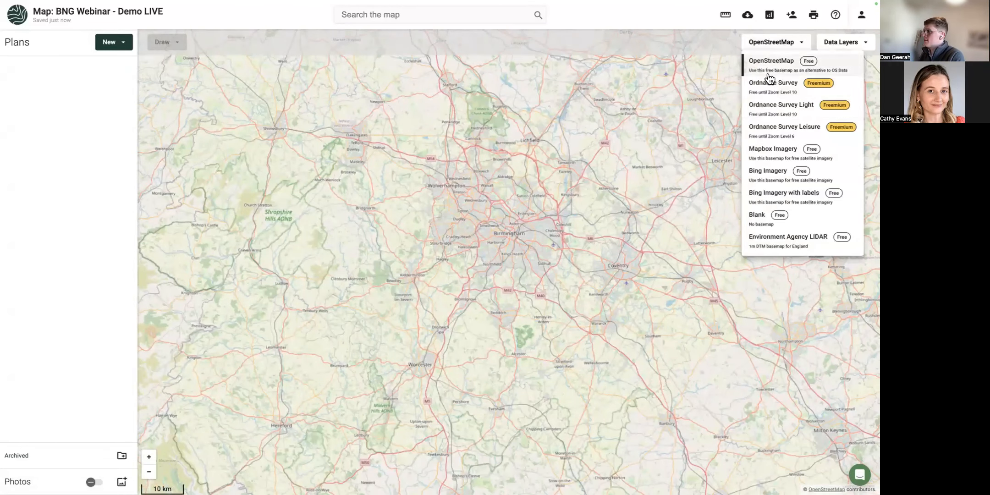
click(764, 114)
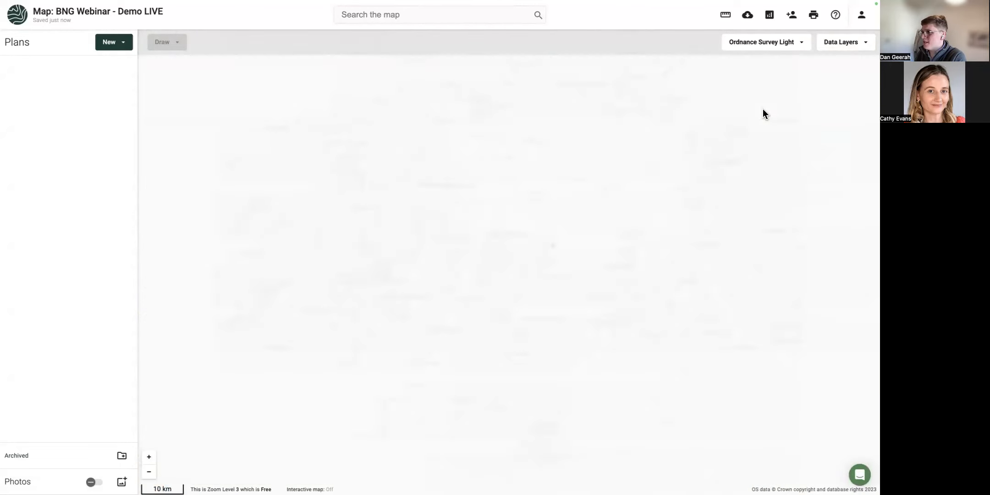
drag(398, 245, 508, 207)
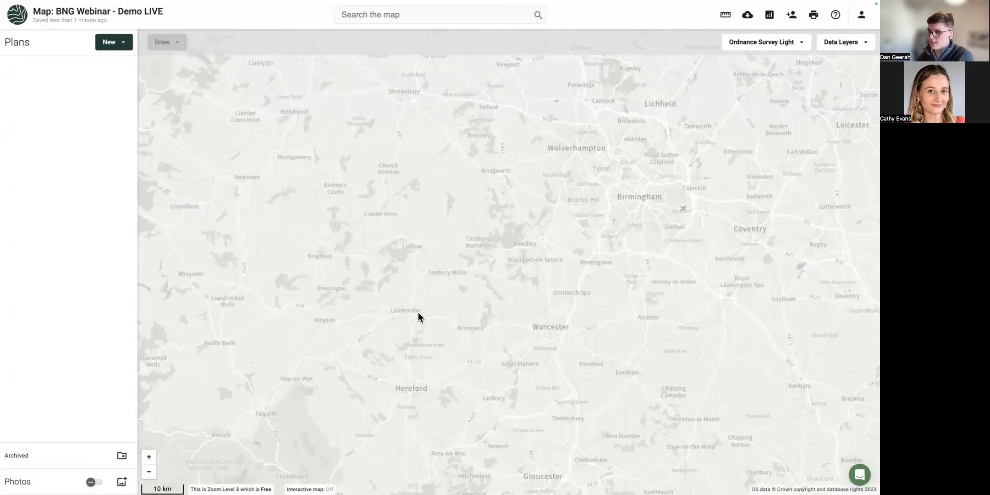
drag(342, 393, 439, 264)
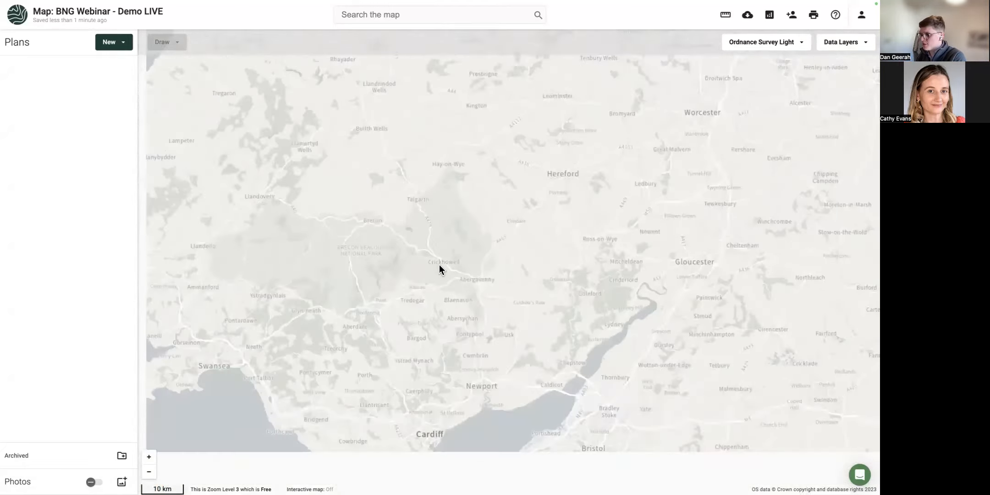
Preview Bing Imagery, then return to Ordnance Survey Light and zoom in.
click(729, 42)
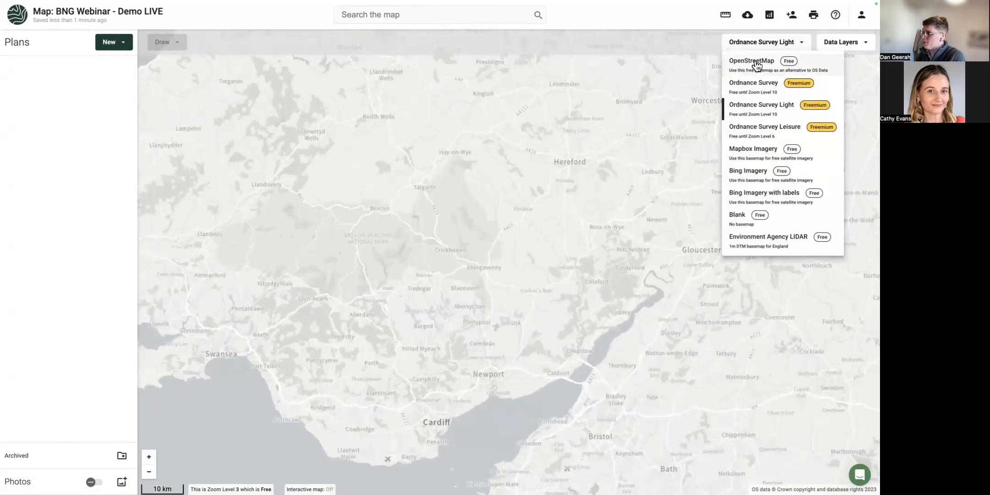
click(771, 181)
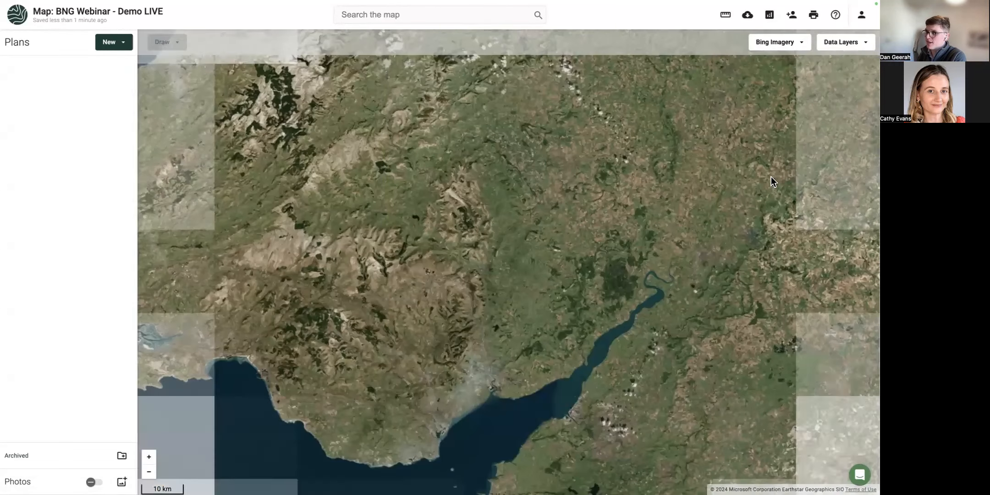
drag(773, 171, 537, 172)
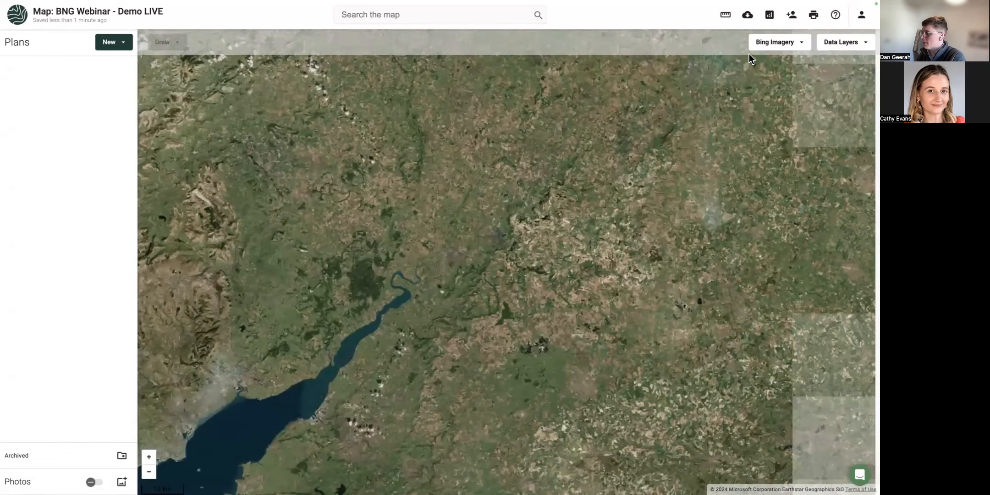
click(770, 42)
click(779, 109)
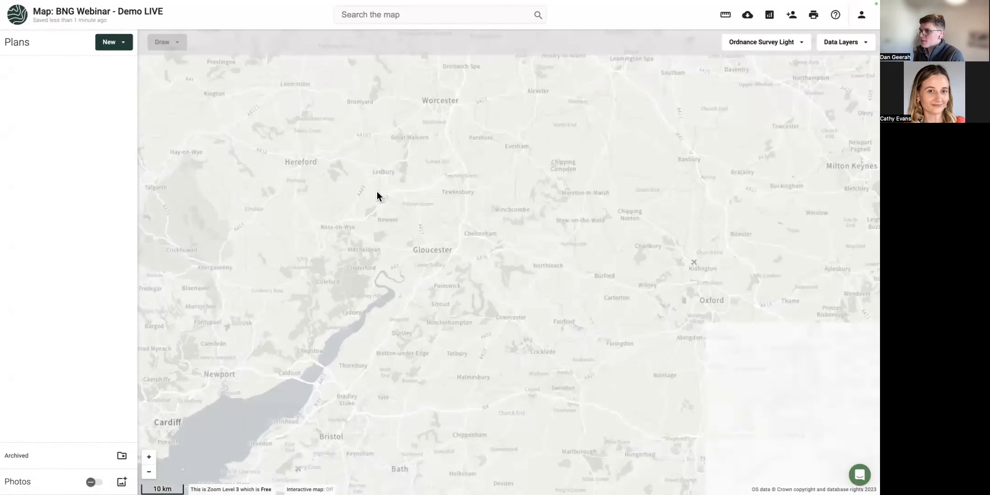
scroll(421, 171, up, 2)
scroll(421, 173, up, 2)
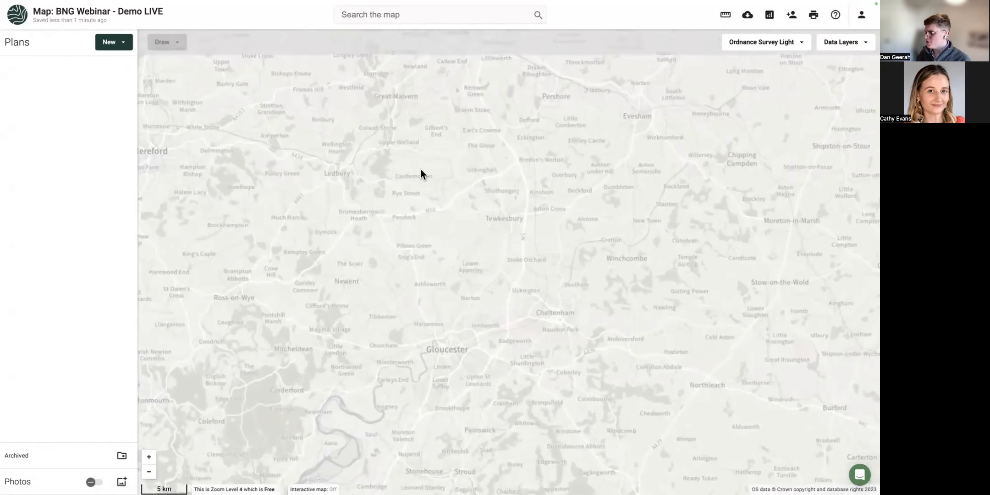
Search the data layers for 'pri' and enable Priority Habitat Inventory (England).
click(848, 44)
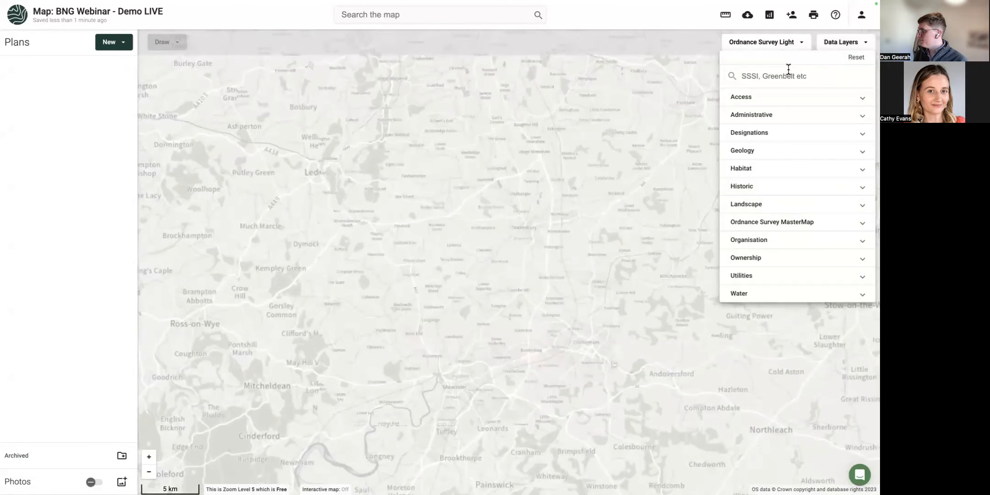
text(pri)
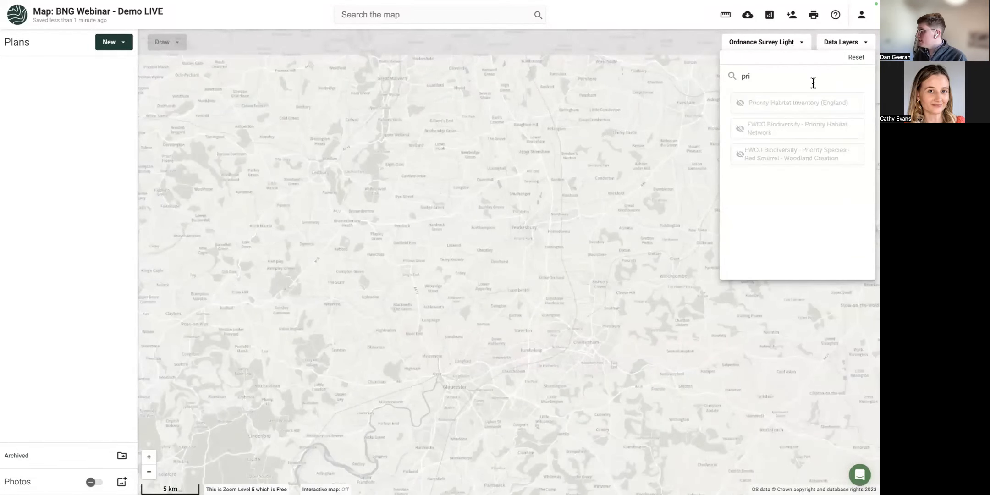
click(823, 104)
click(544, 221)
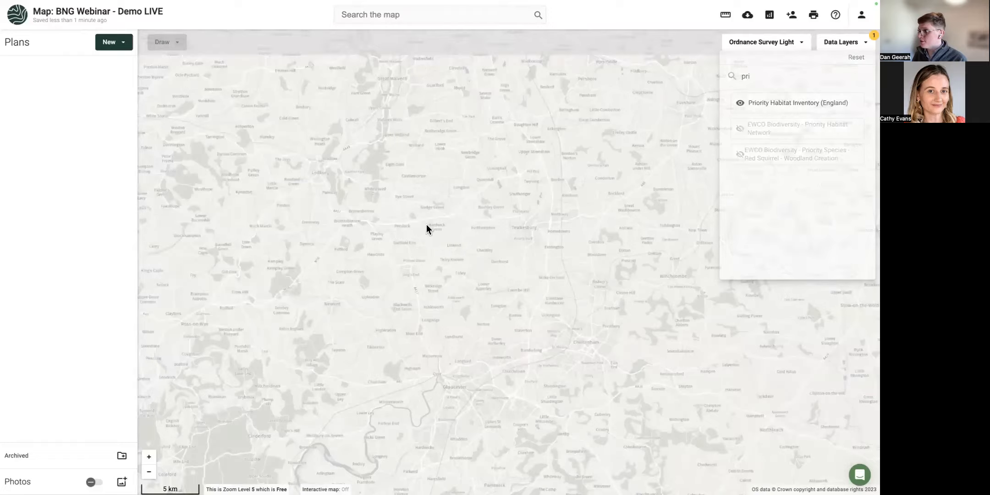
Zoom in on Ketford and view the details of a pink habitat parcel.
scroll(378, 221, up, 2)
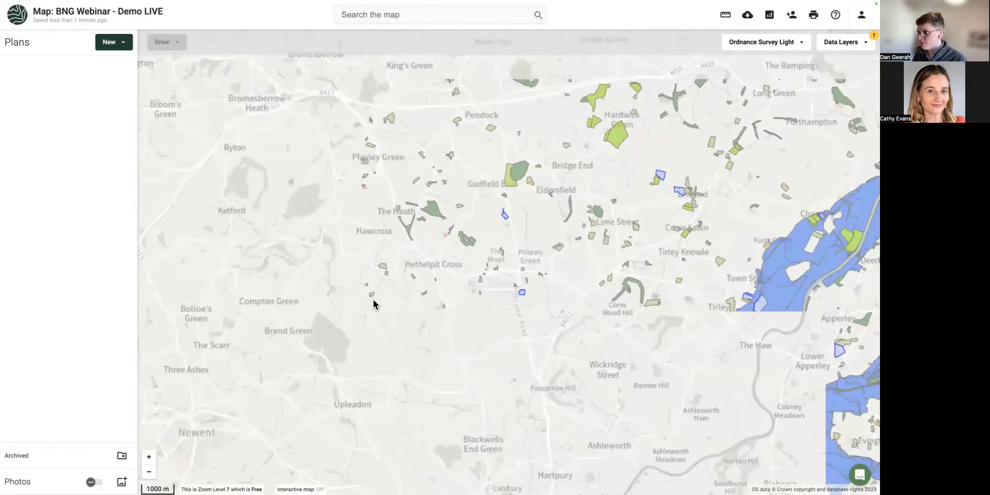
scroll(373, 300, up, 4)
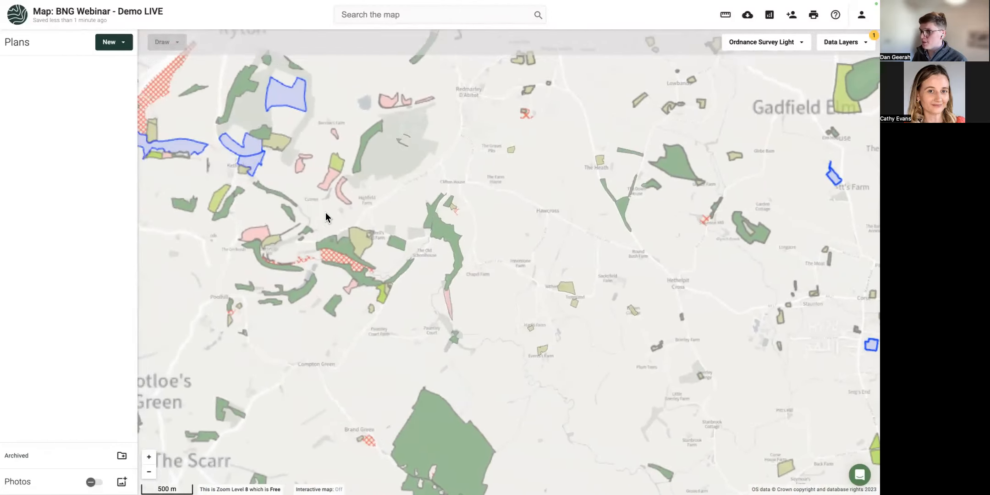
drag(325, 212, 446, 276)
scroll(366, 263, up, 1)
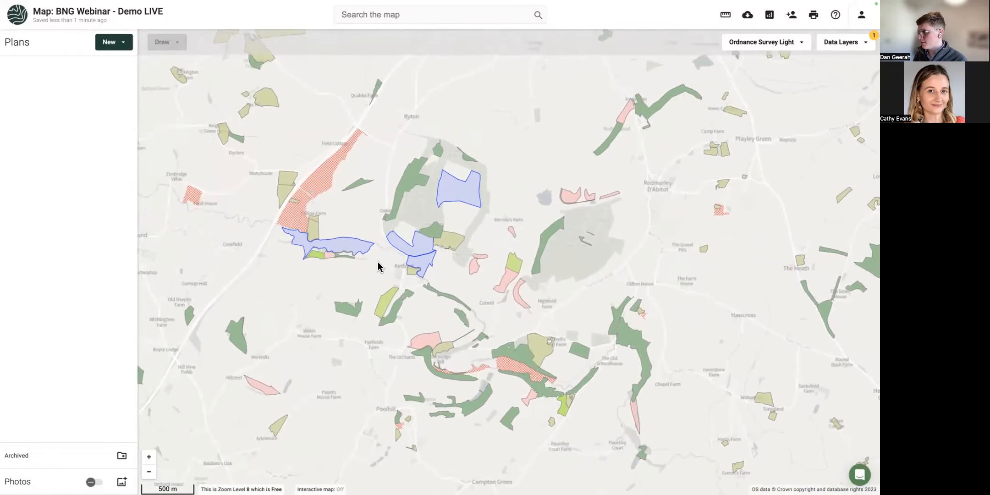
click(551, 290)
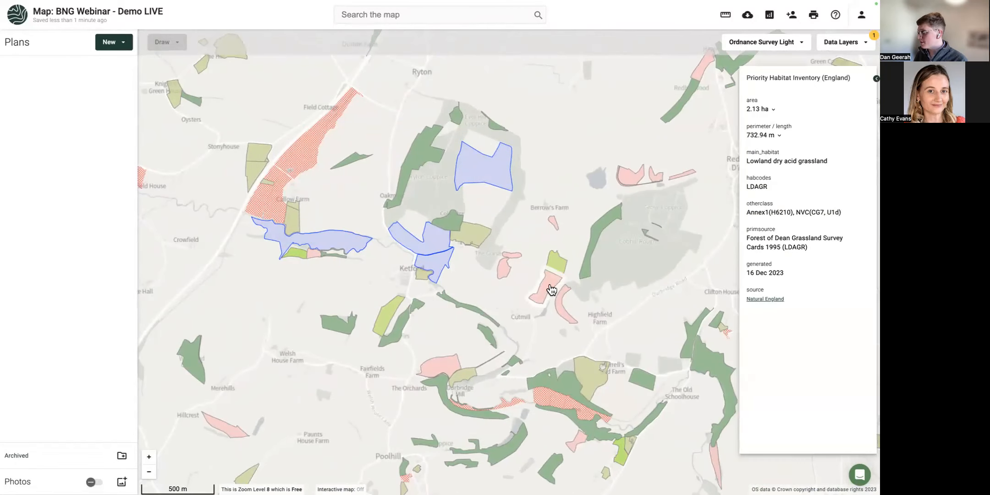
click(491, 281)
drag(476, 278, 416, 250)
scroll(442, 267, up, 1)
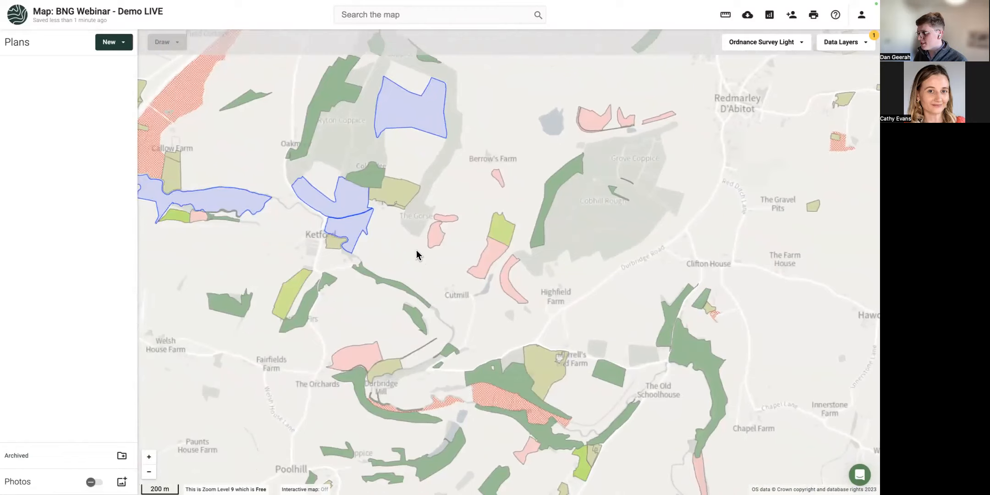
scroll(413, 248, up, 1)
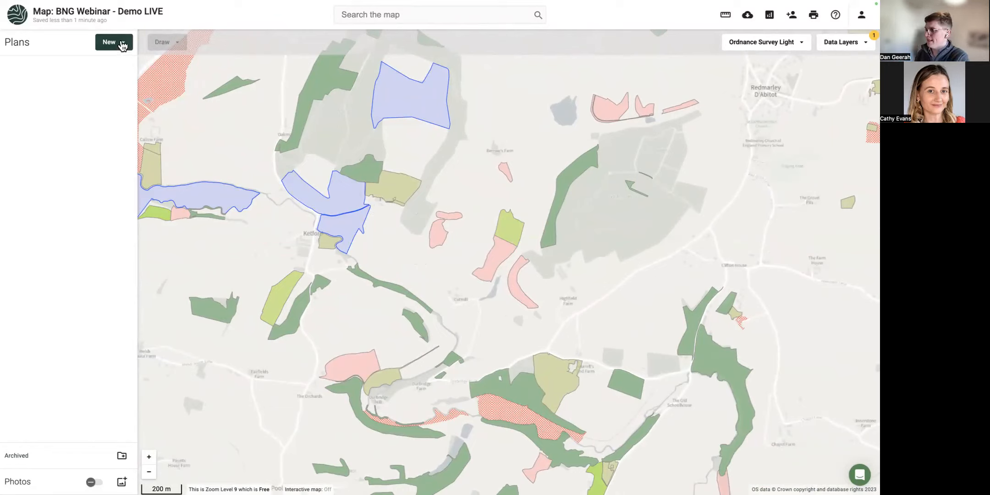
Begin a new plan from a template card, importing parcels via Pick from Land Registry.
click(122, 44)
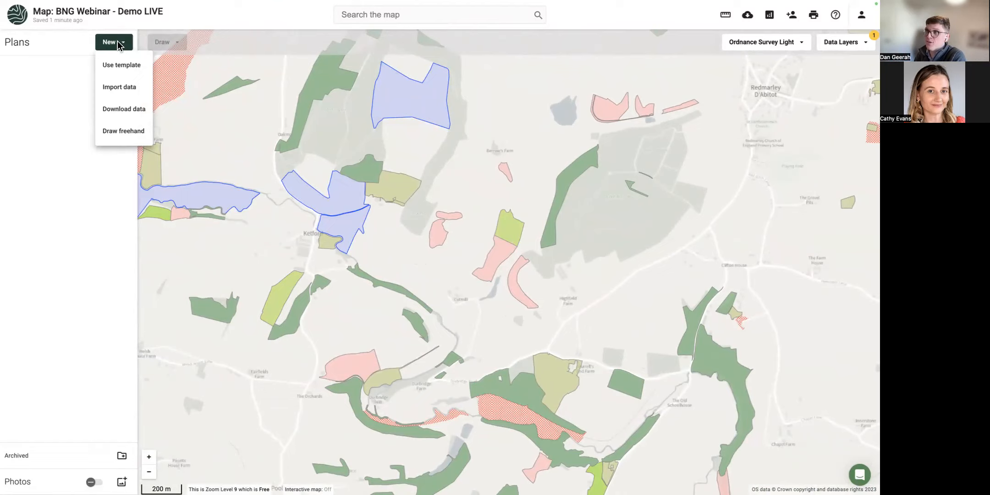
click(119, 65)
scroll(417, 277, down, 5)
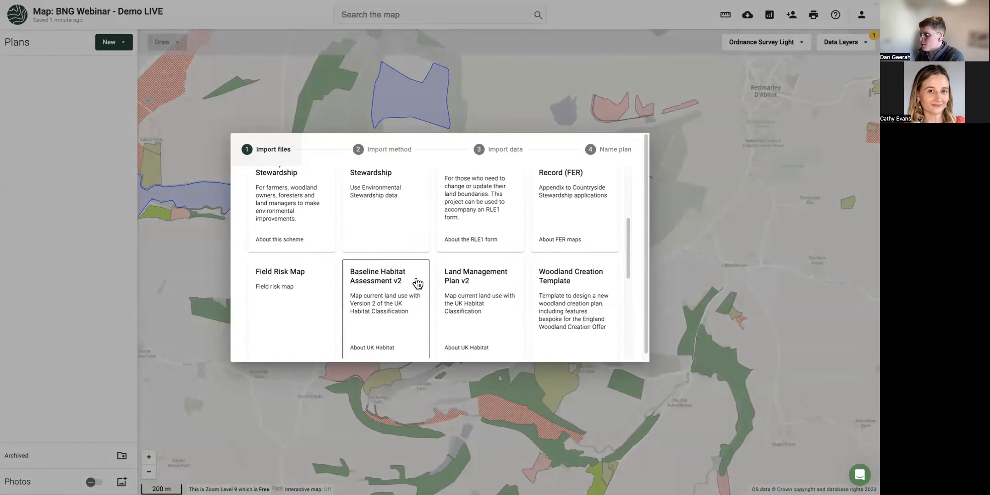
scroll(417, 282, down, 2)
click(498, 259)
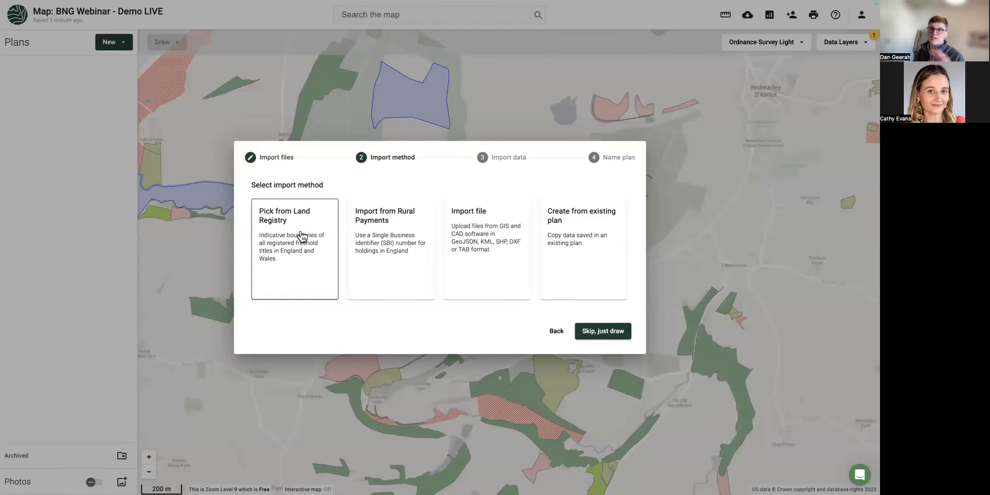
click(301, 236)
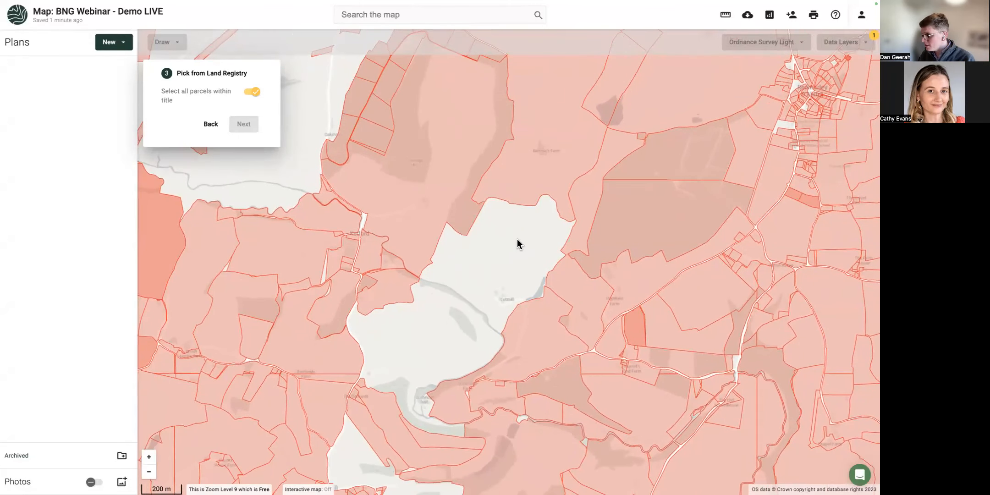
Pick six Land Registry parcels north of the river and around Ketford, then disable 'Select all parcels within title'.
scroll(435, 216, up, 2)
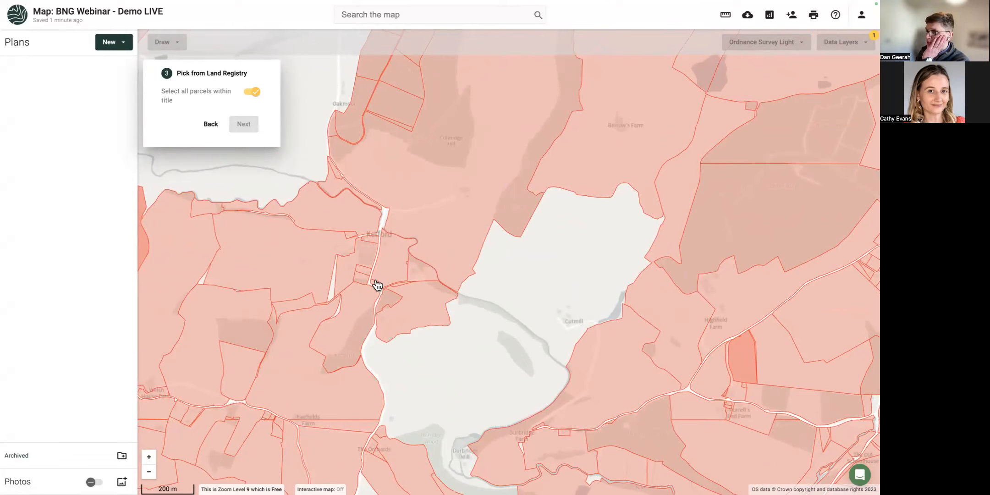
click(443, 255)
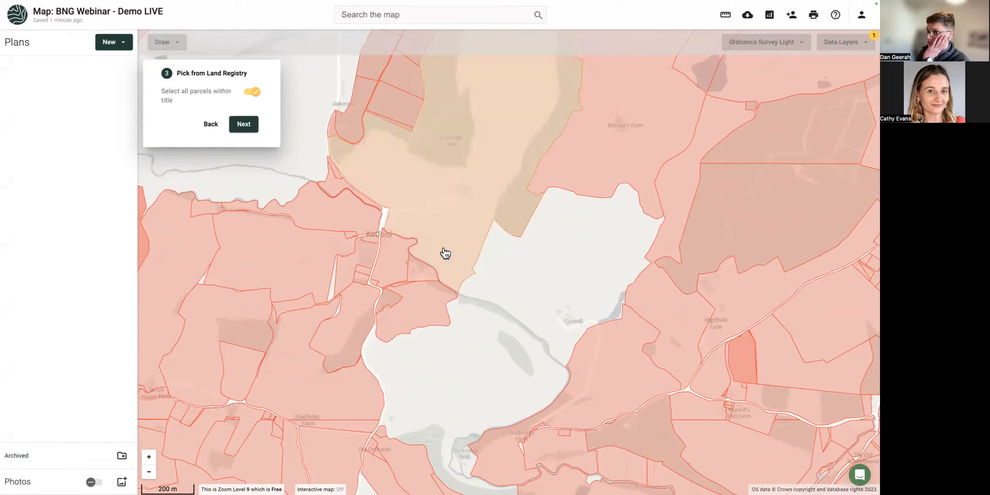
click(420, 301)
click(380, 257)
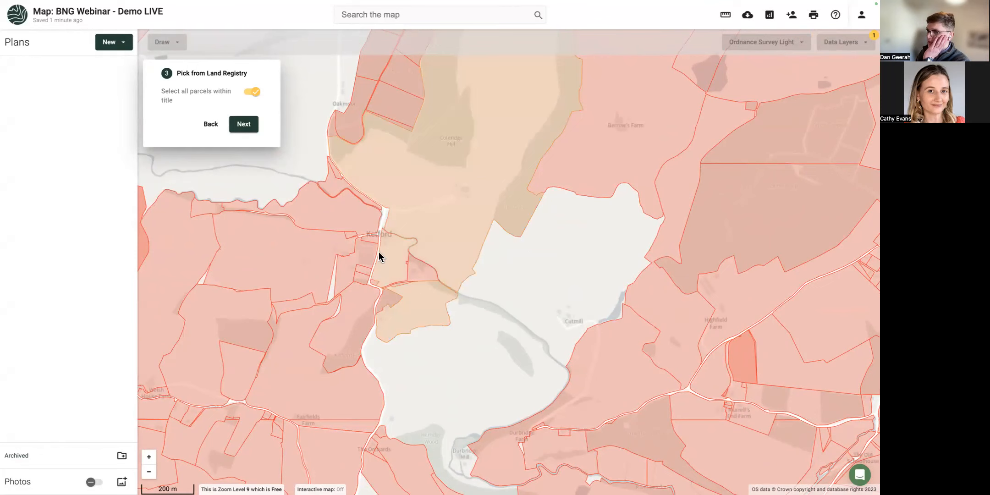
click(419, 274)
drag(444, 236, 406, 267)
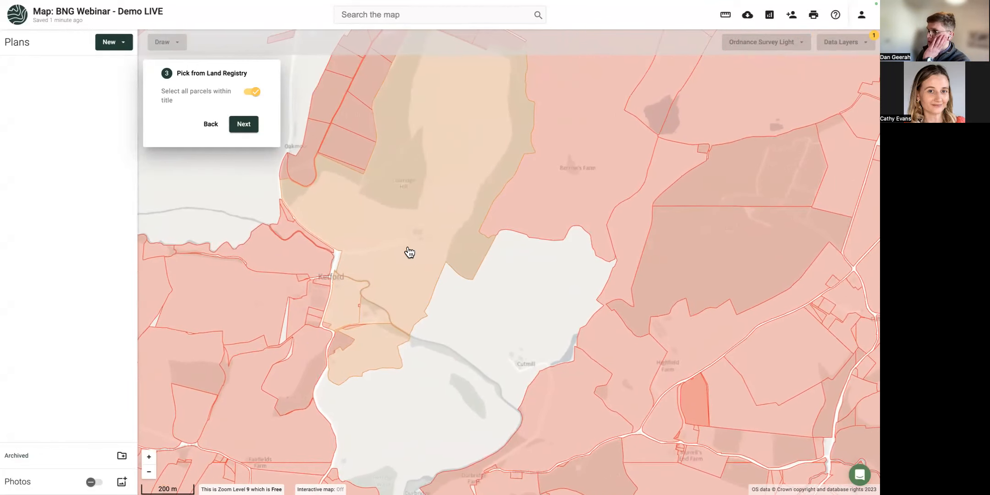
click(303, 265)
click(265, 290)
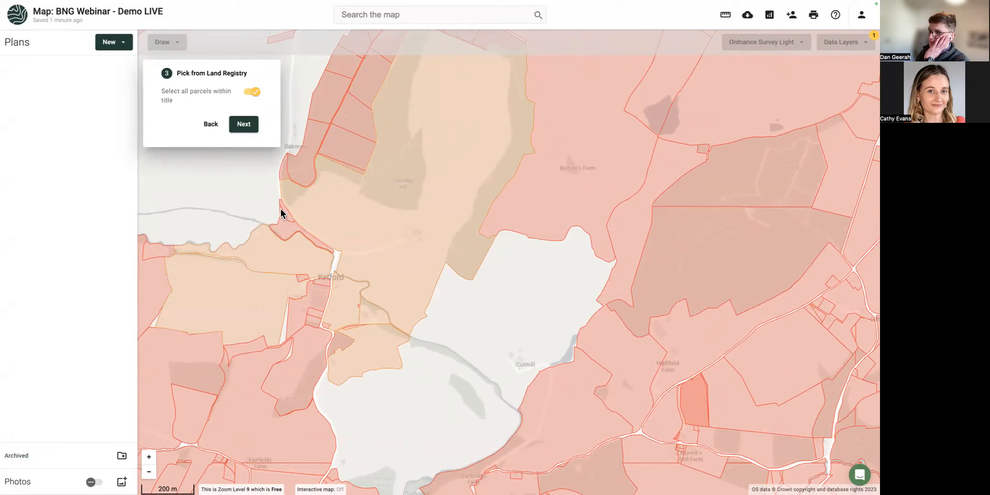
click(257, 93)
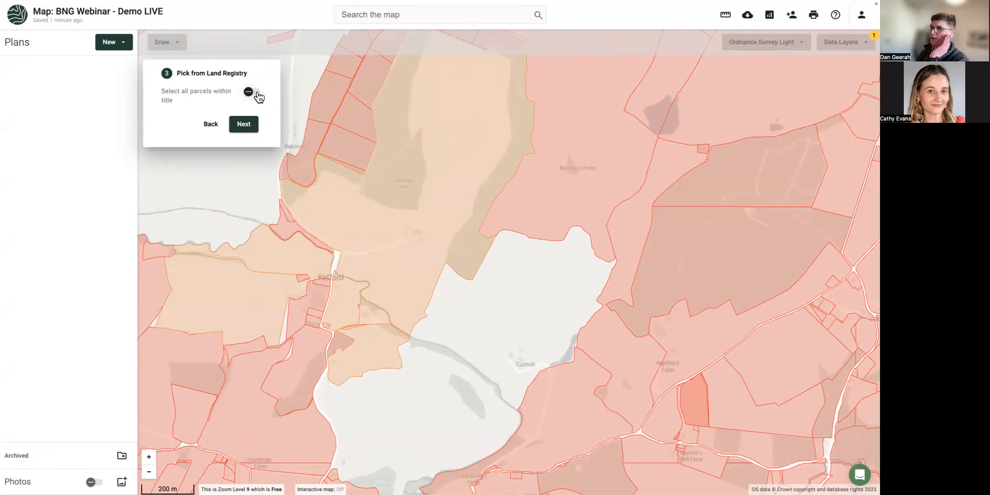
Finish importing the parcels as plan 'LR Parcels', then select them and view a blue habitat area's details.
click(243, 125)
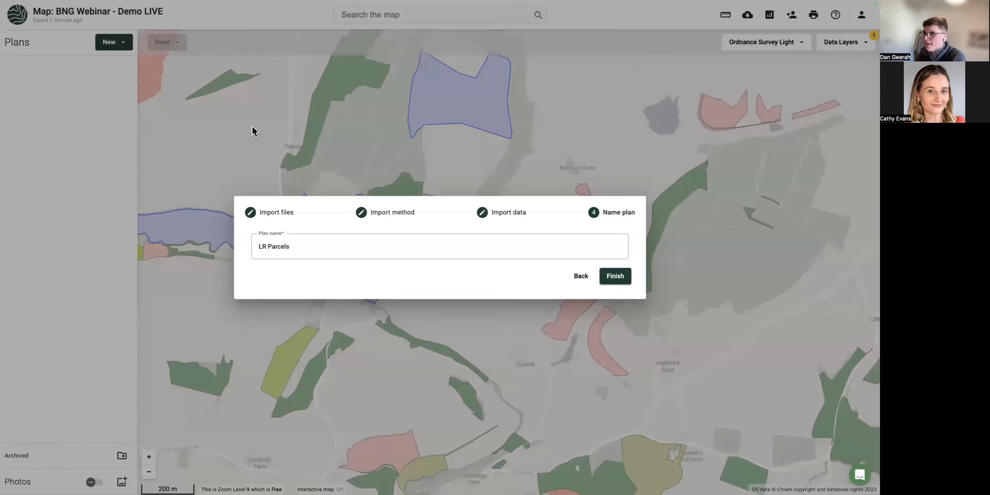
click(623, 285)
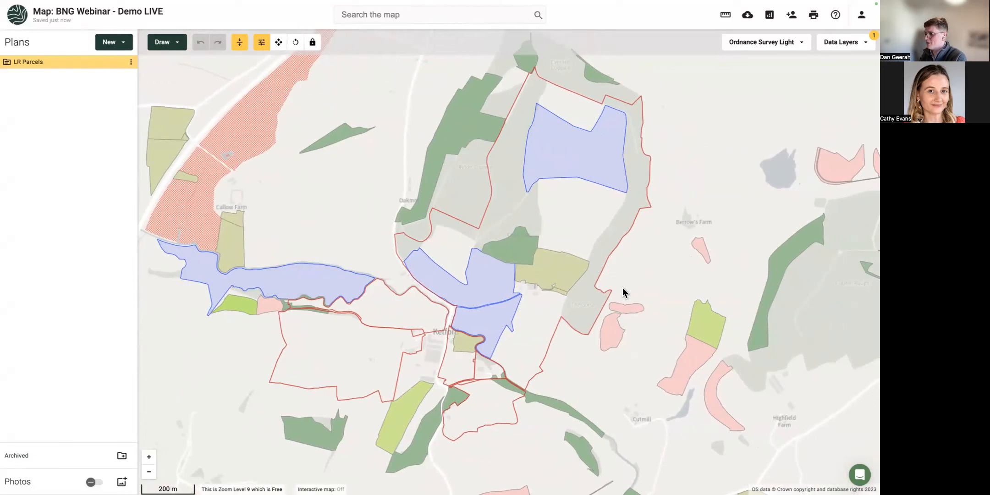
click(529, 326)
right_click(526, 325)
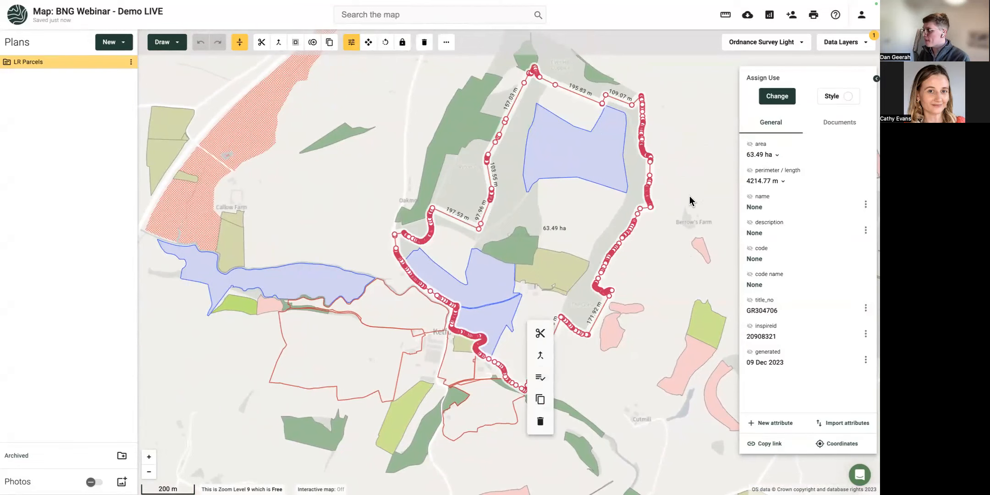
click(540, 379)
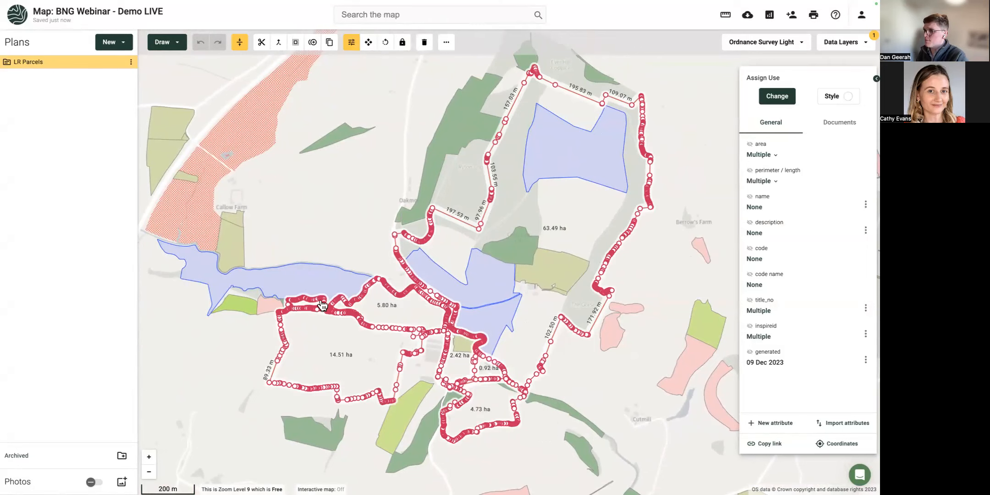
click(321, 281)
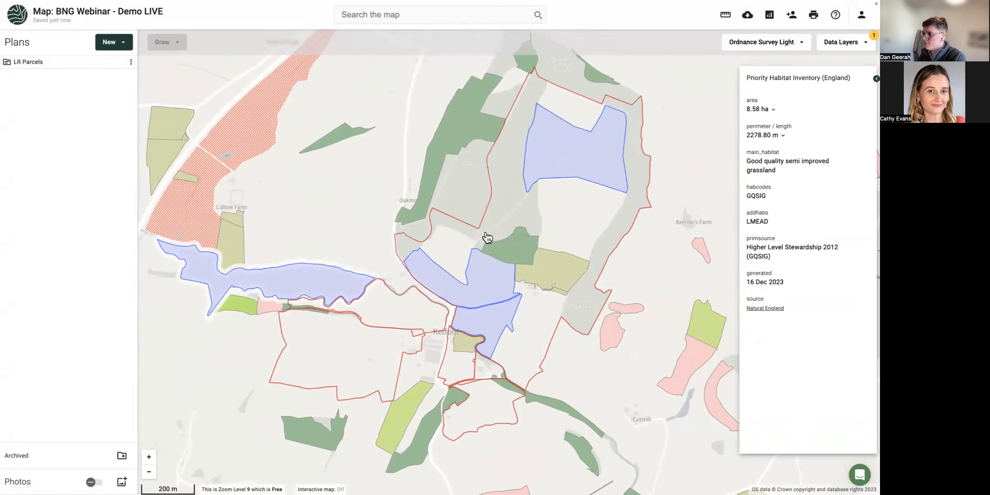
Reset the data layers to hide them all, then select every LR Parcels parcel.
click(847, 42)
click(854, 59)
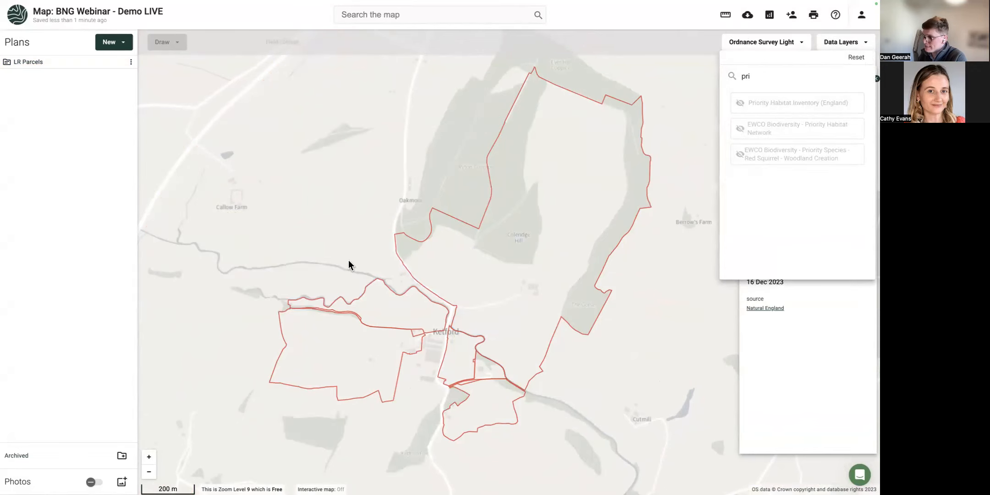
click(329, 267)
drag(329, 267, 301, 236)
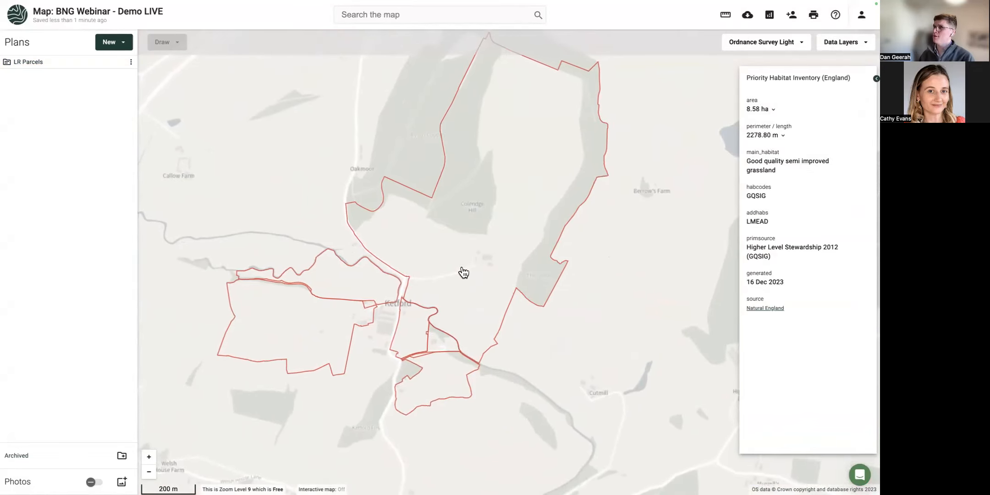
click(462, 272)
click(472, 323)
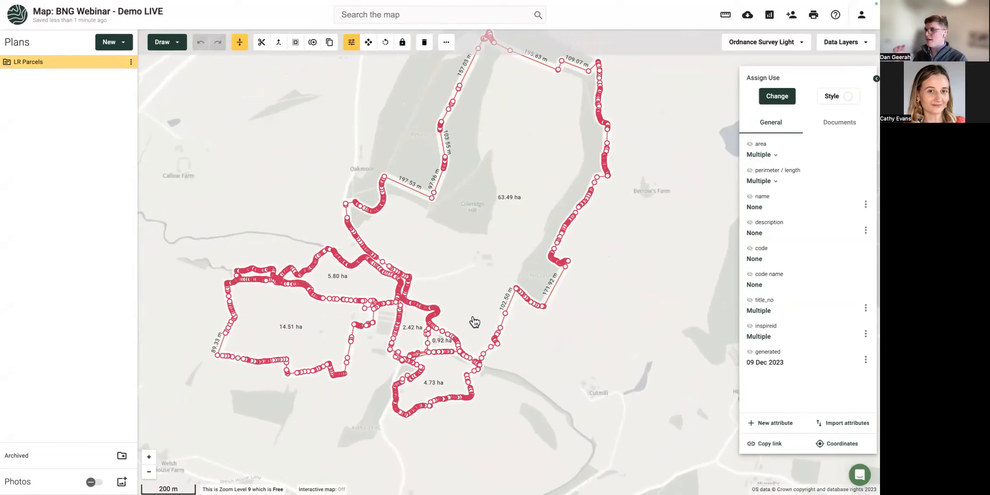
Merge the parcels via quick tools and fill the 91.87 ha result pale yellow at 40 opacity.
right_click(448, 224)
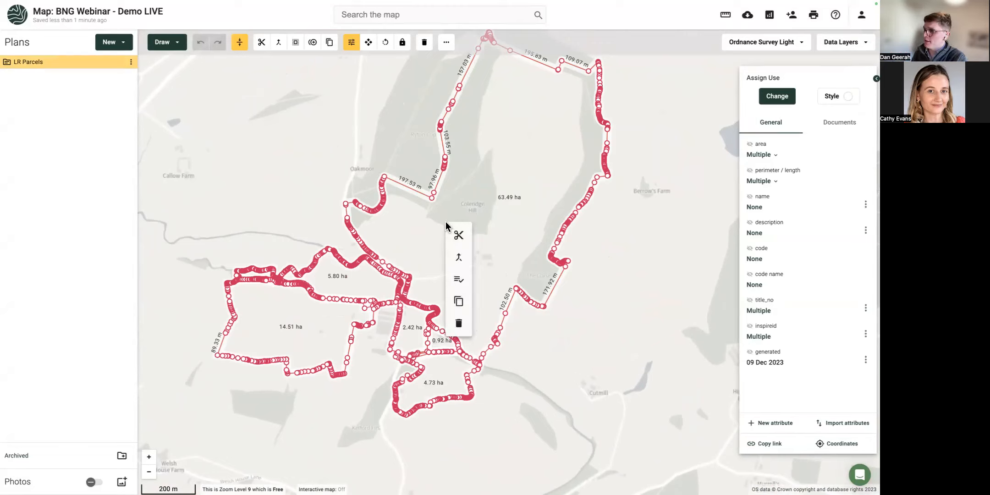
click(279, 45)
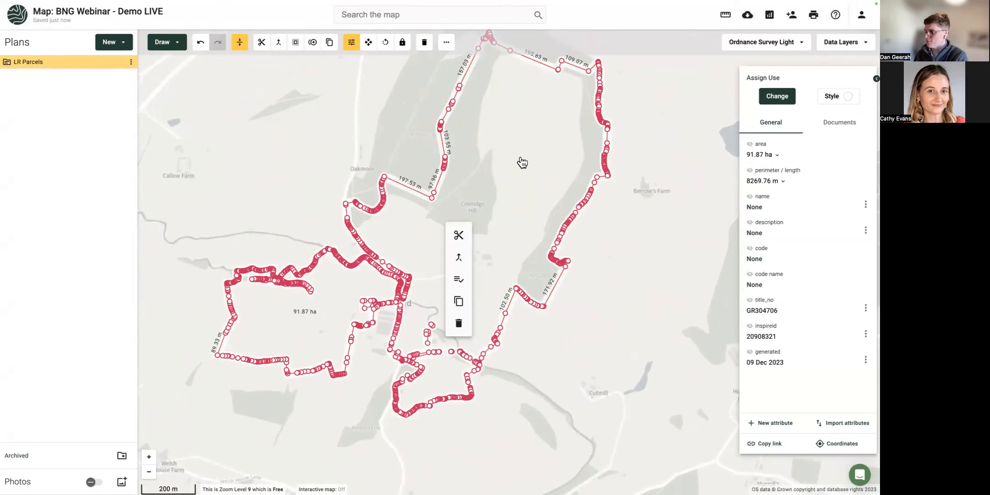
click(841, 101)
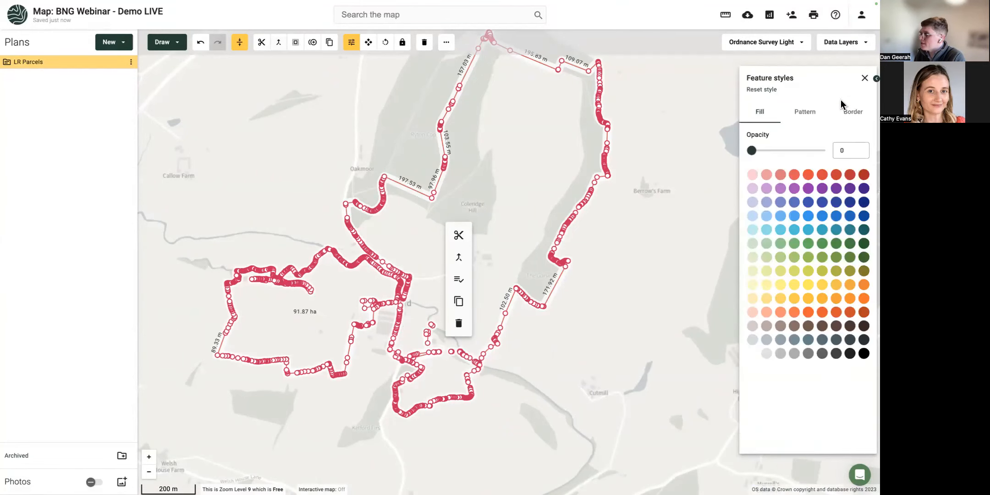
drag(752, 150, 773, 151)
click(767, 285)
drag(778, 154, 782, 176)
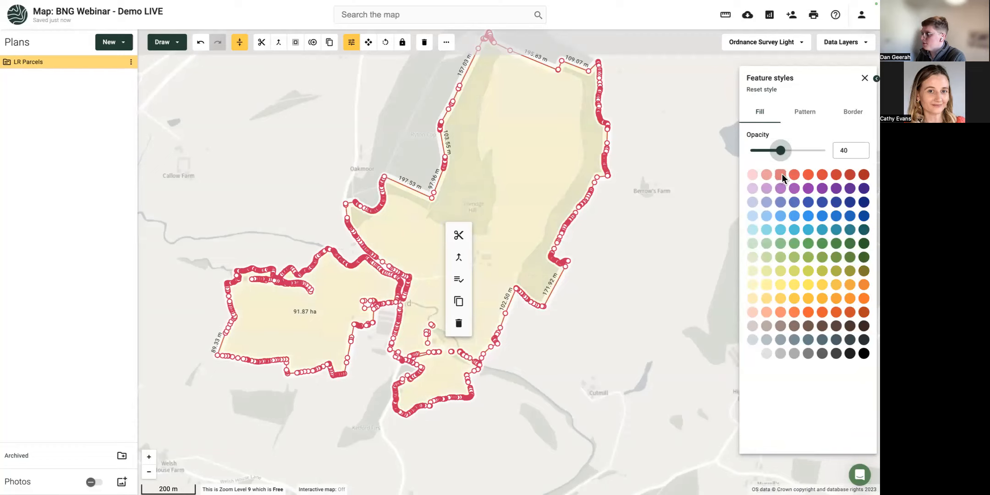
click(644, 243)
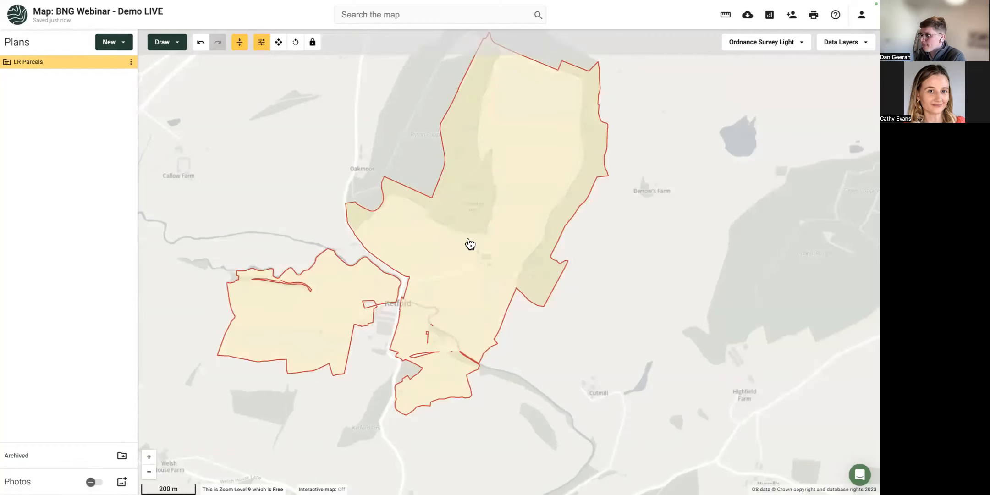
Draw a new six-corner 2.26 ha area covering the inner gaps of the merged parcel.
scroll(469, 244, up, 5)
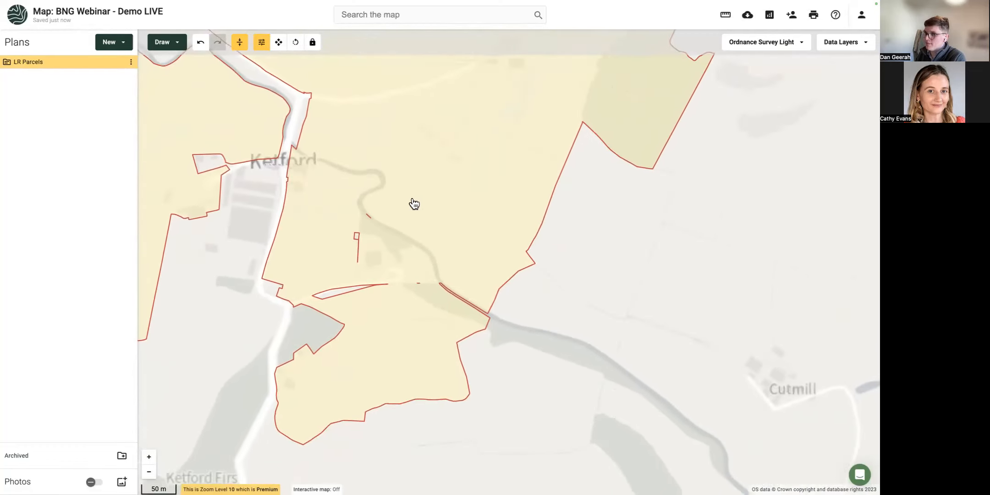
click(326, 235)
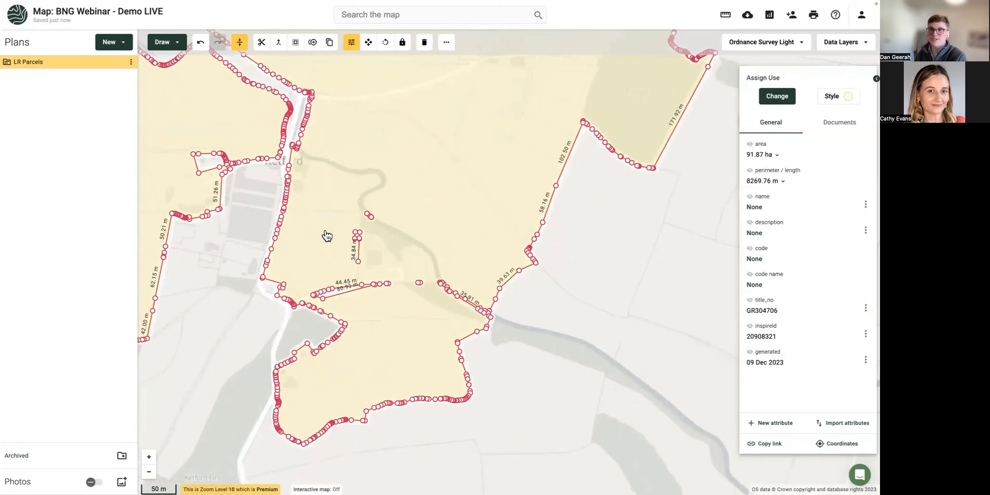
scroll(341, 251, up, 4)
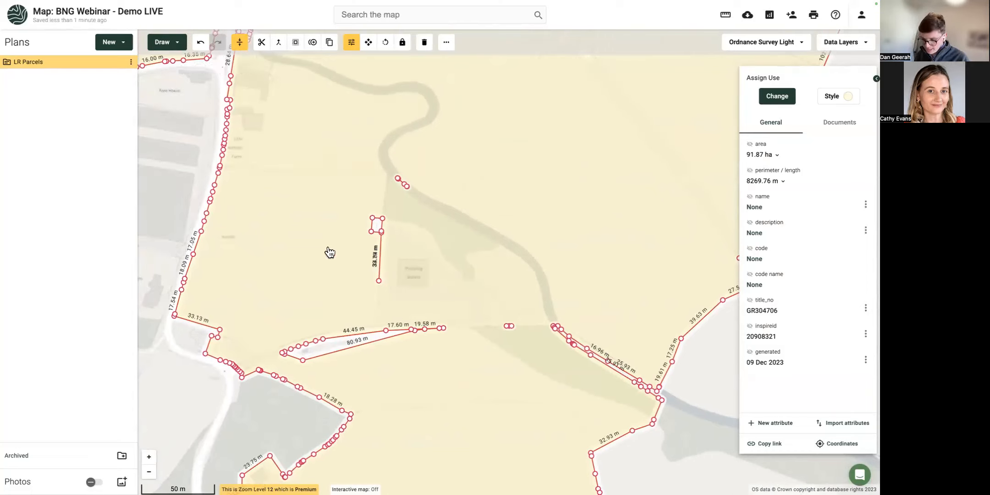
click(168, 43)
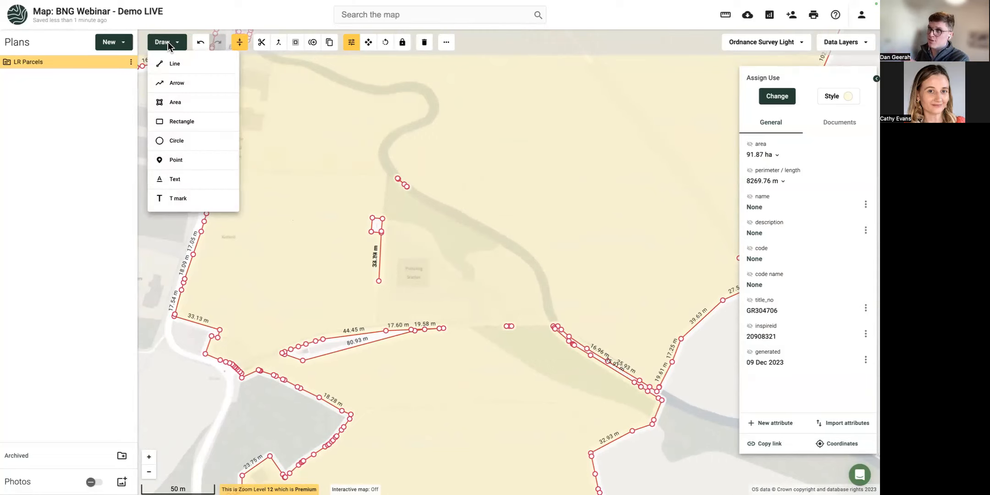
click(176, 103)
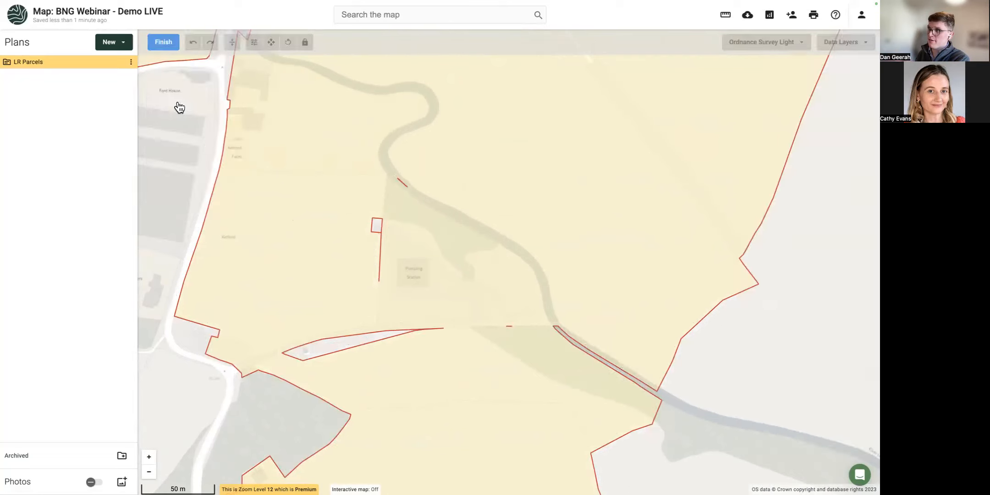
click(289, 194)
click(401, 150)
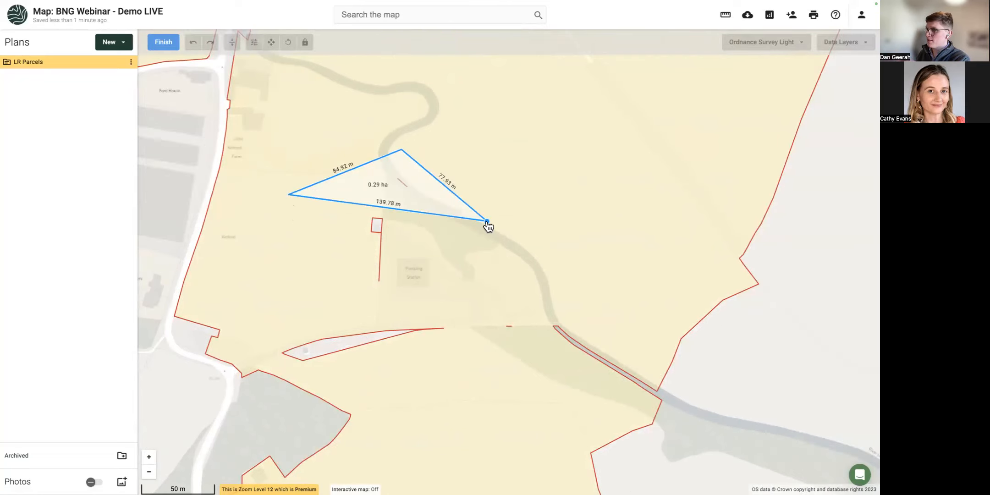
click(487, 222)
click(537, 345)
click(371, 398)
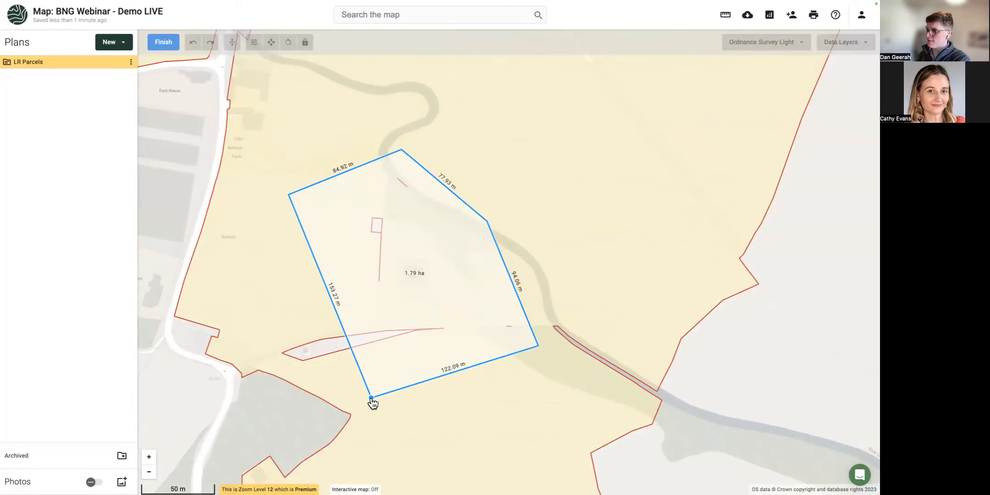
double_click(260, 356)
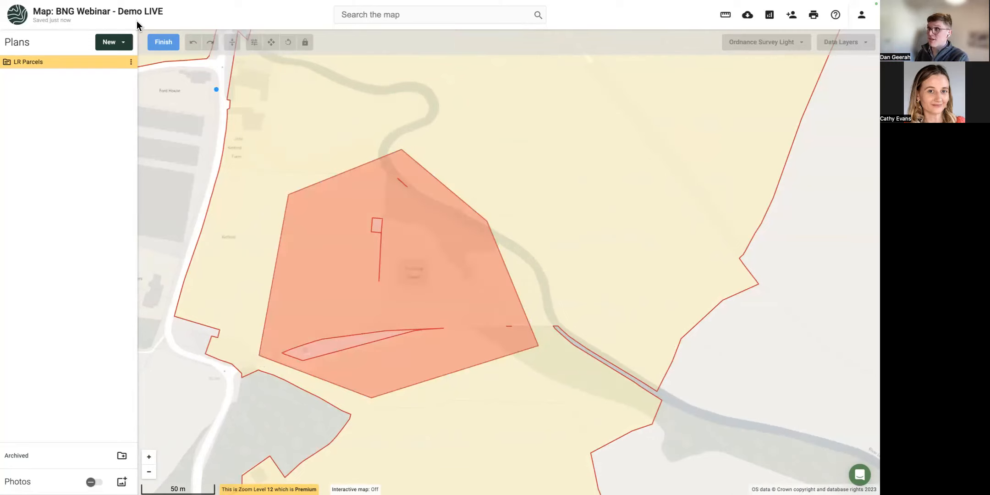
click(153, 42)
With Subtract enabled, merge the drawn area into the parcels for a combined 91.94 ha.
click(260, 193)
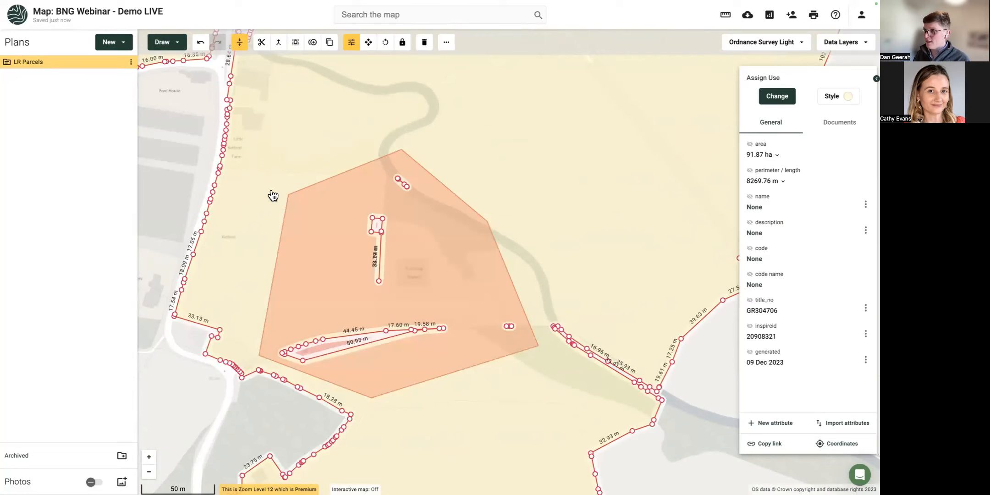
click(310, 215)
click(231, 185)
click(318, 214)
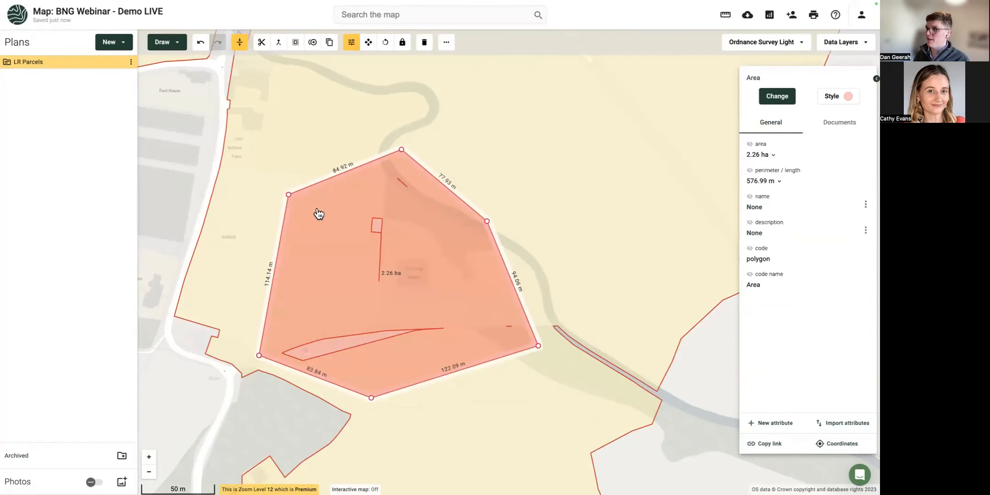
click(290, 49)
click(314, 164)
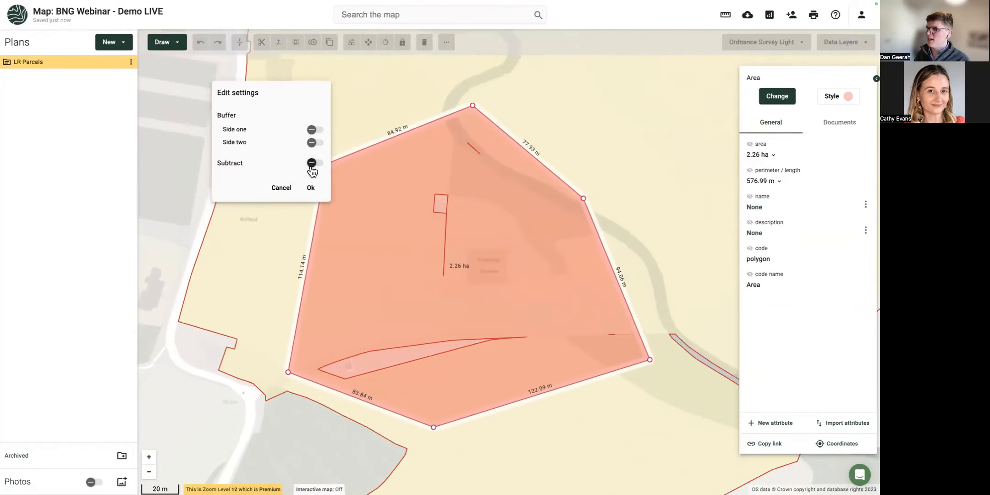
click(311, 188)
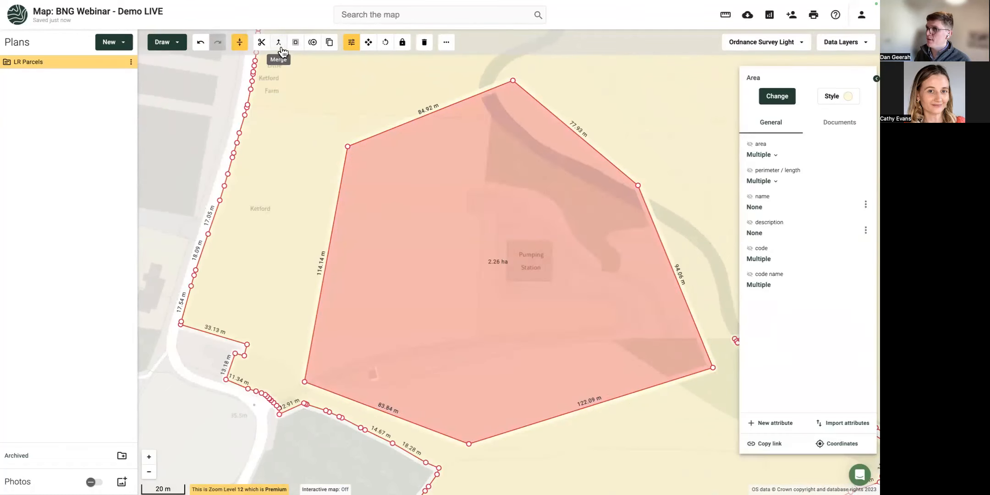
click(280, 46)
scroll(438, 266, down, 2)
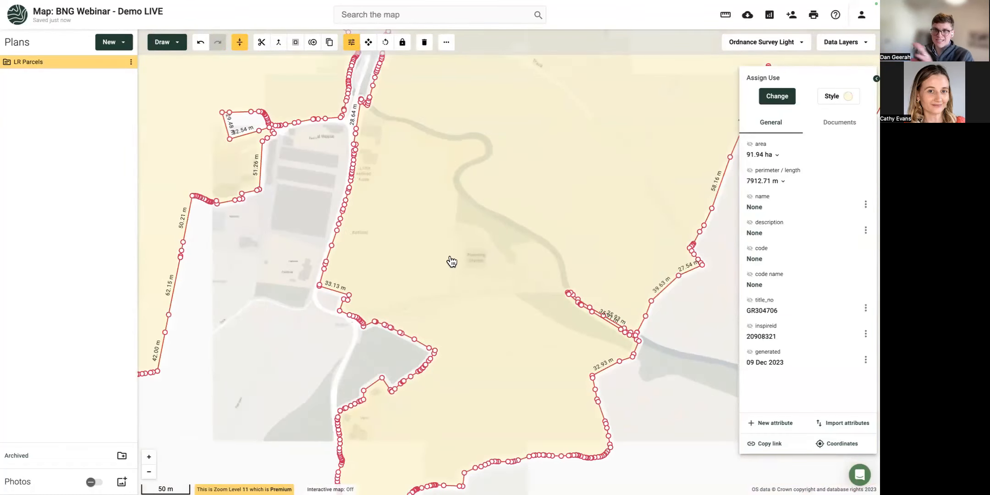
Zoom out, switch to the T mark tool, and place three T marks along the eastern parcel boundary.
scroll(459, 257, down, 2)
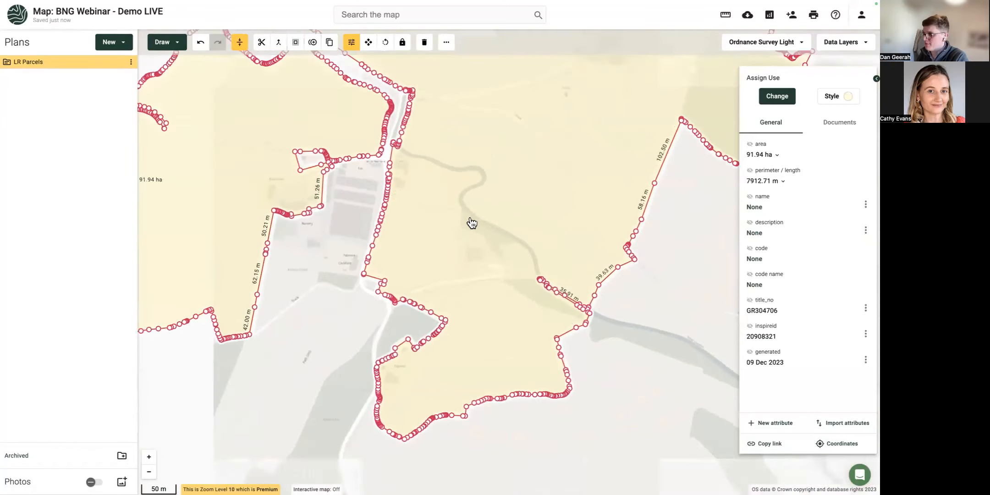
scroll(454, 238, down, 2)
drag(471, 239, 455, 329)
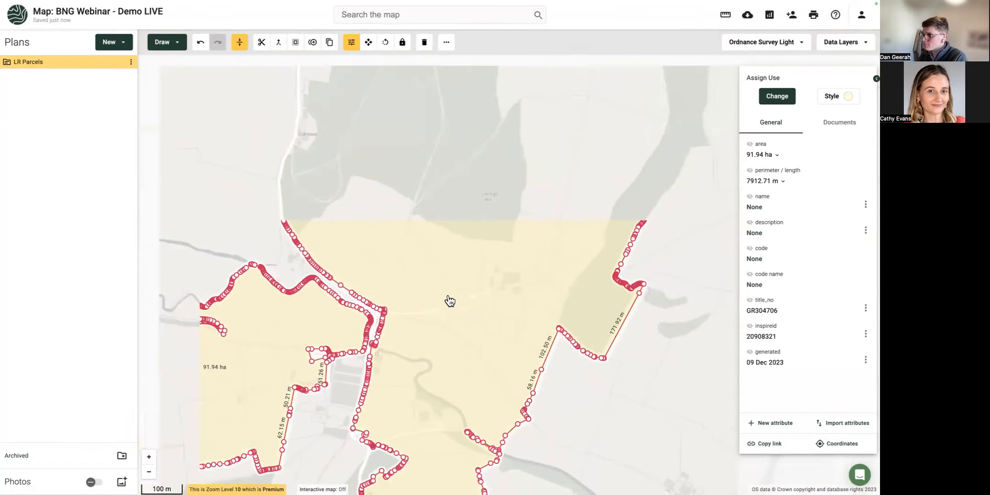
drag(431, 270, 331, 223)
drag(388, 166, 388, 200)
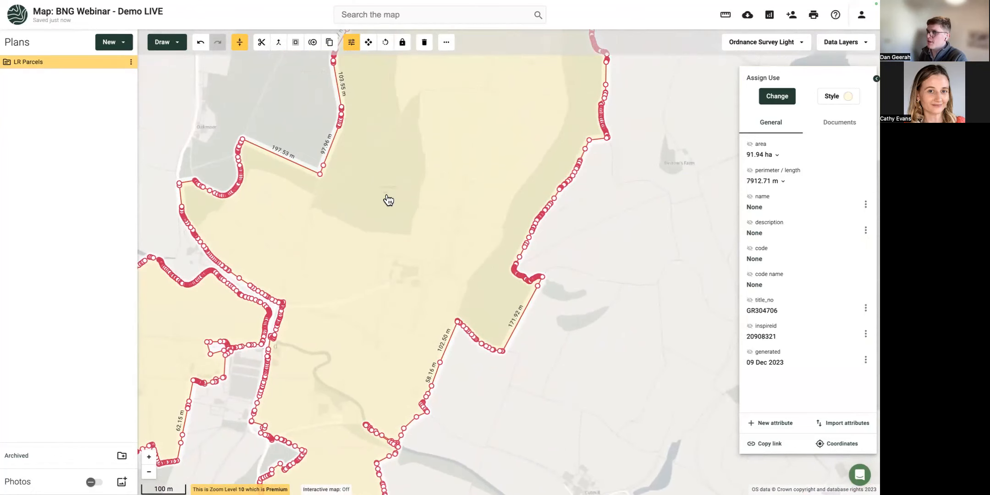
click(180, 46)
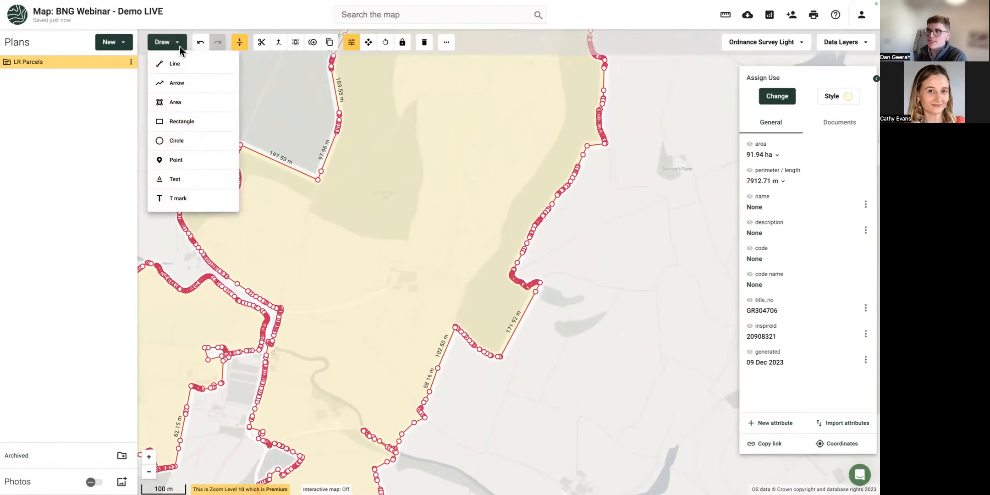
click(189, 201)
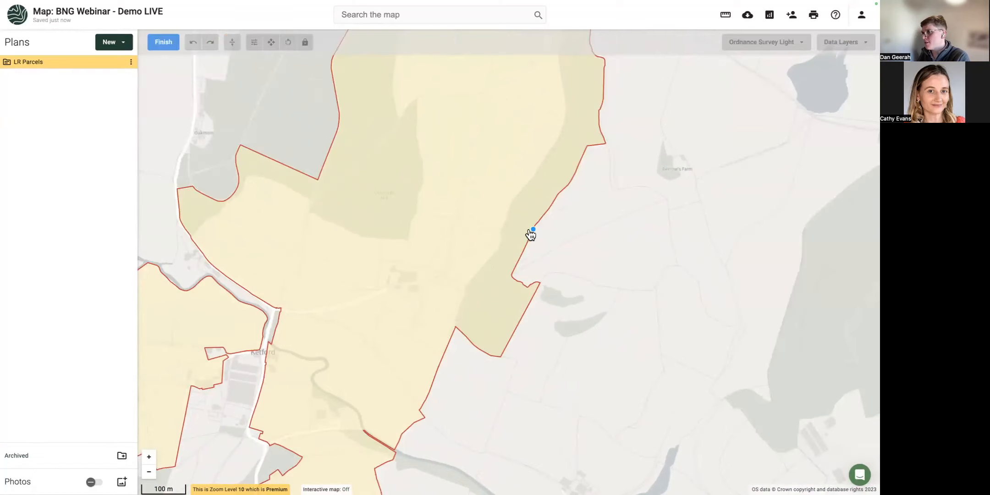
drag(530, 233, 511, 222)
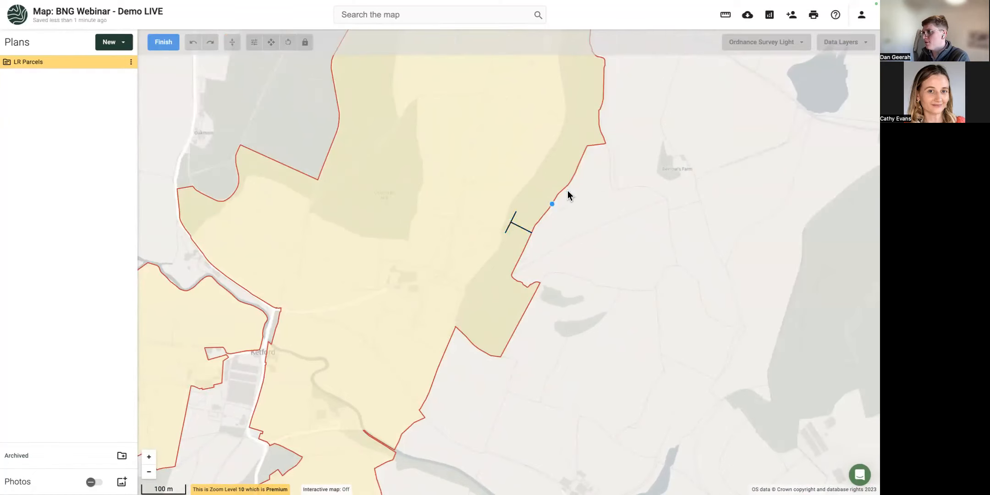
drag(583, 153, 561, 146)
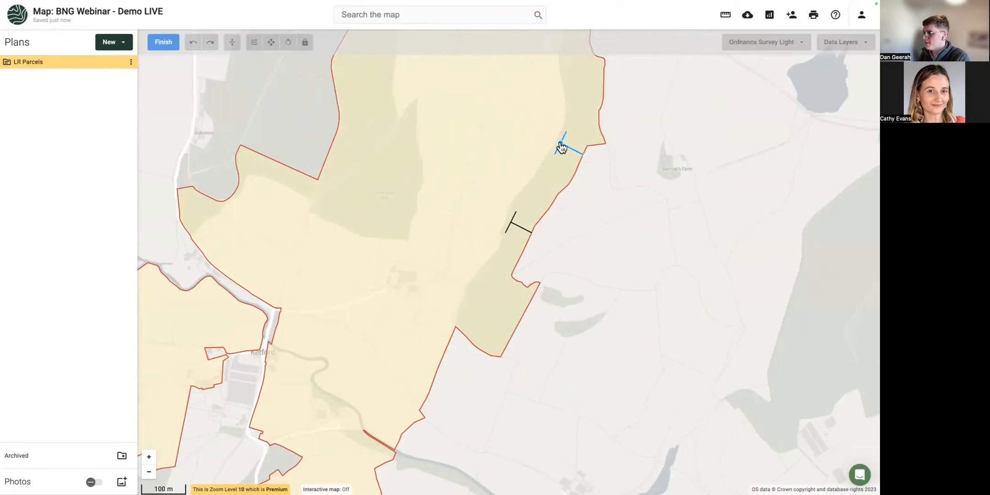
drag(522, 102, 495, 215)
mouse_move(563, 174)
mouse_down()
mouse_move(535, 181)
mouse_move(544, 177)
mouse_up()
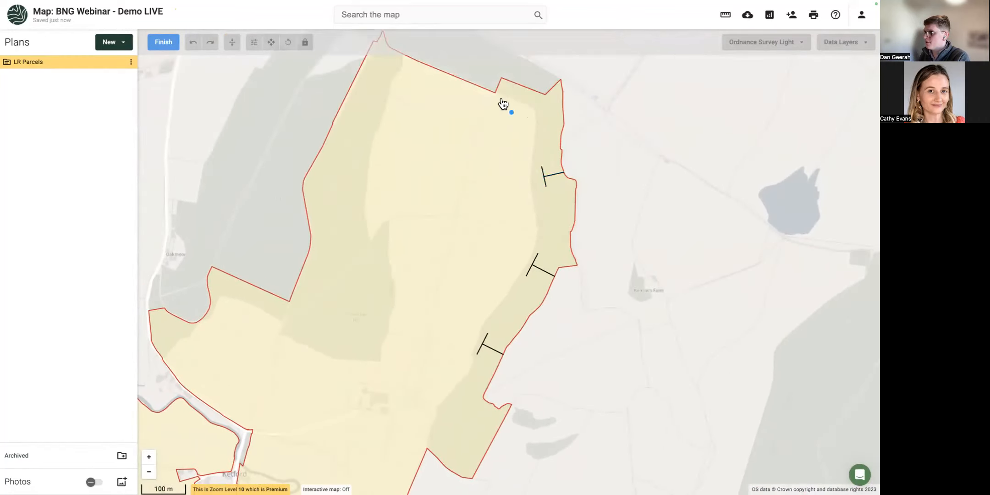
Add T marks on the north, west, north-west and south-west parcel boundaries.
scroll(518, 85, down, 1)
click(518, 84)
click(513, 103)
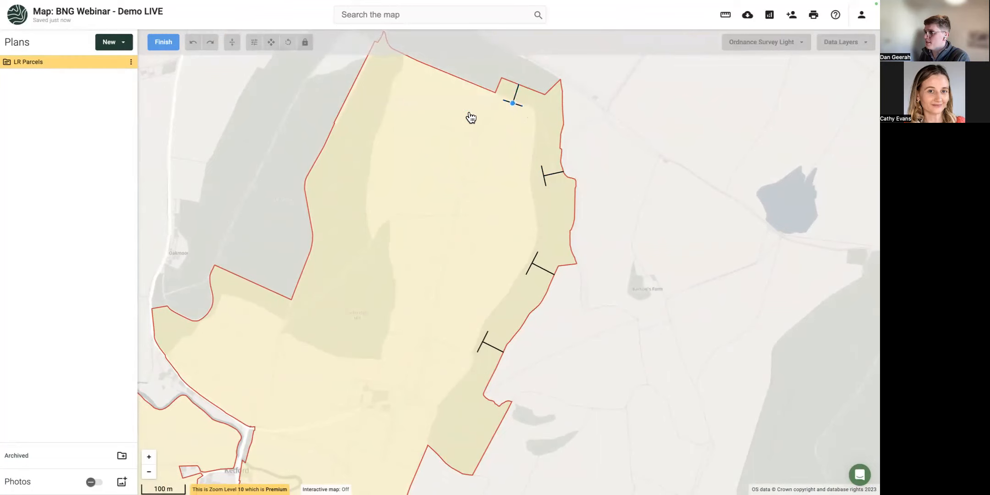
click(325, 147)
click(353, 152)
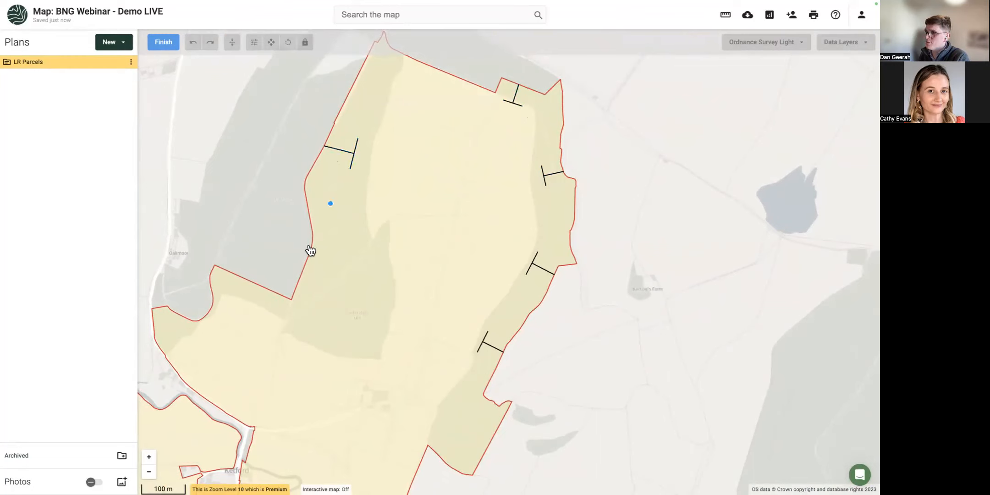
click(252, 281)
click(248, 304)
click(197, 394)
click(207, 377)
Place more T marks by Ketford and on the south-west, north-west and west boundaries, then finish.
drag(266, 379, 373, 224)
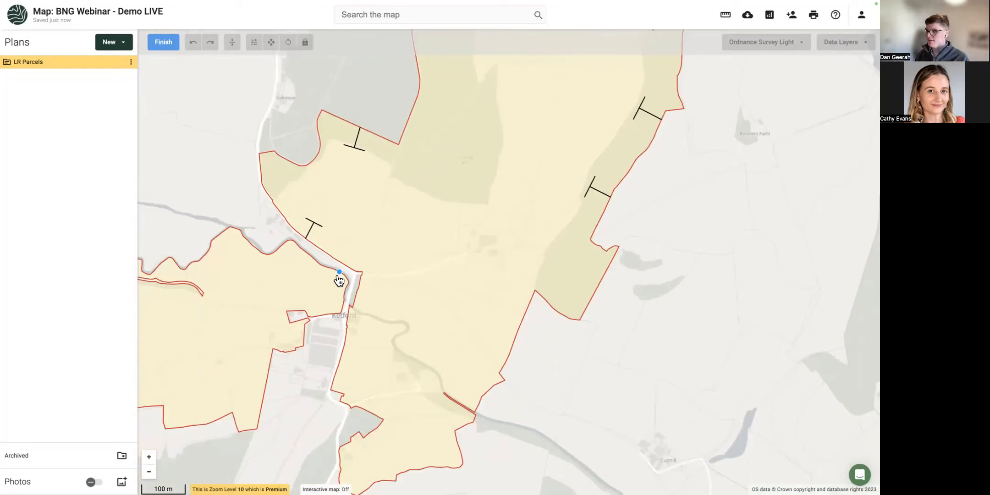
click(341, 353)
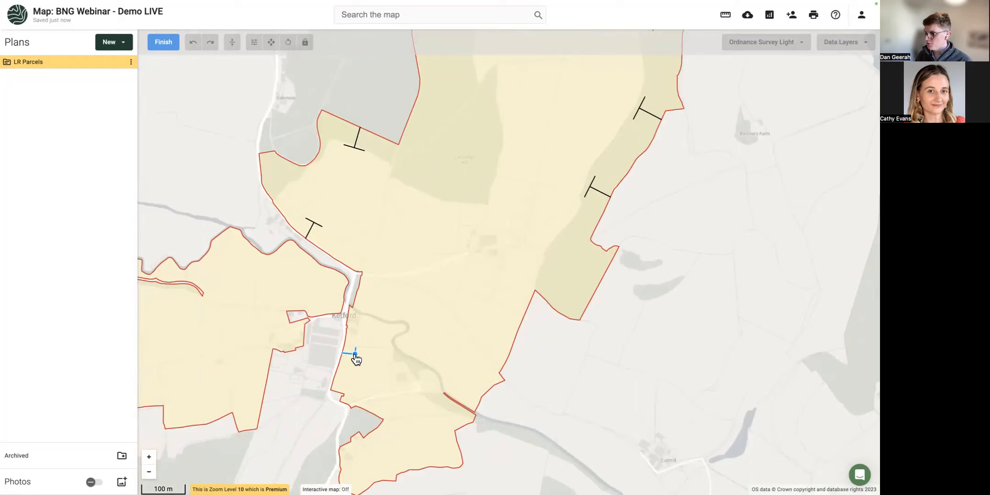
click(356, 358)
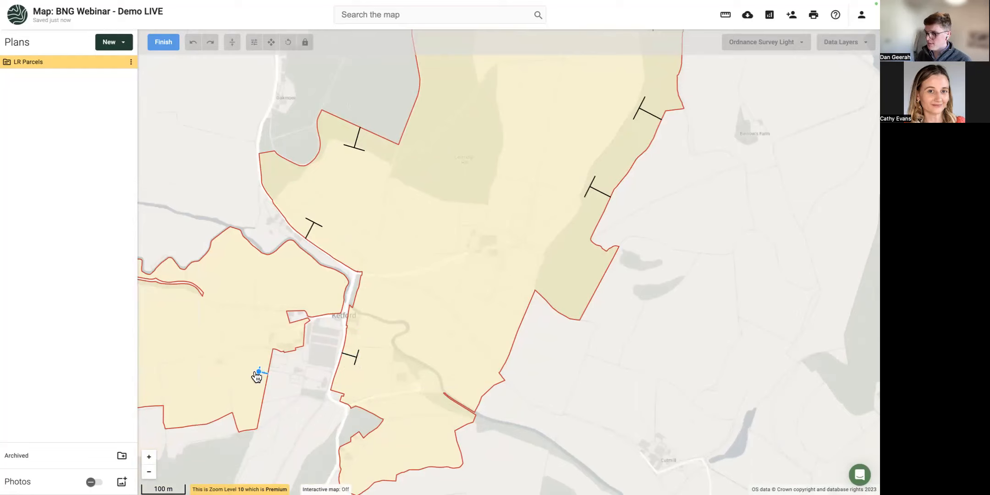
click(255, 373)
click(251, 248)
click(245, 259)
click(157, 393)
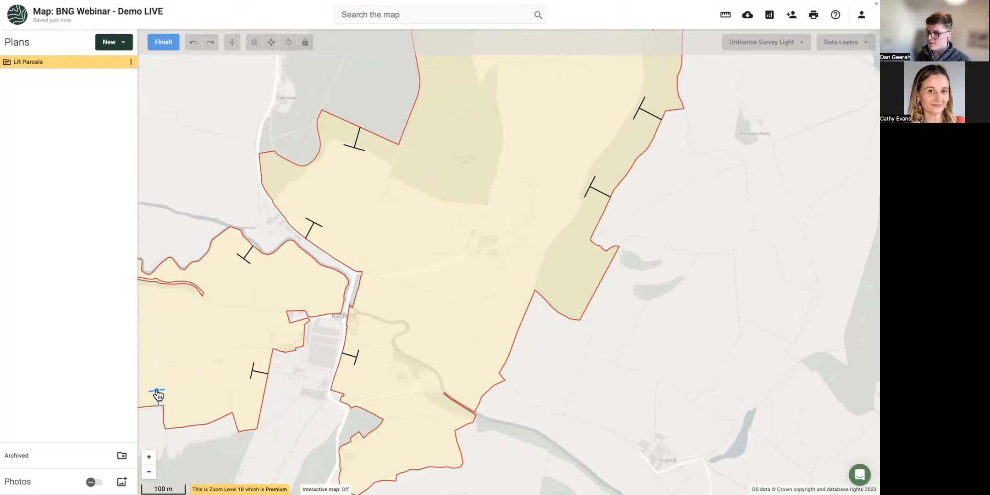
click(161, 42)
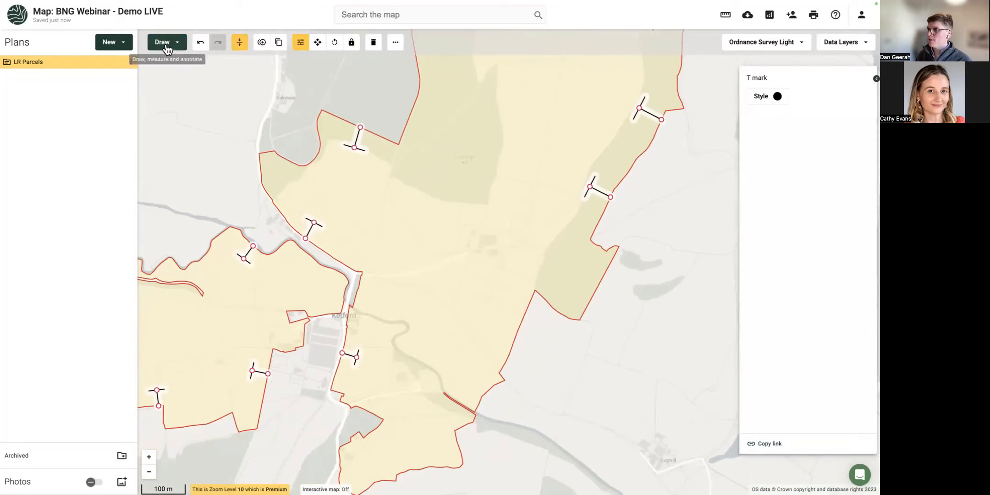
Turn on the merged parcel's 91.94 ha area label on the map, then deselect the parcel.
scroll(243, 157, down, 3)
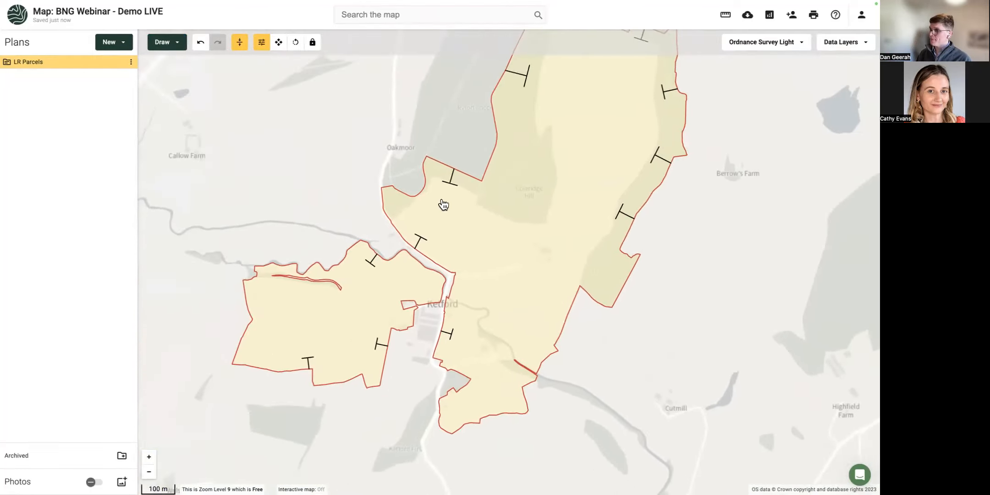
click(516, 218)
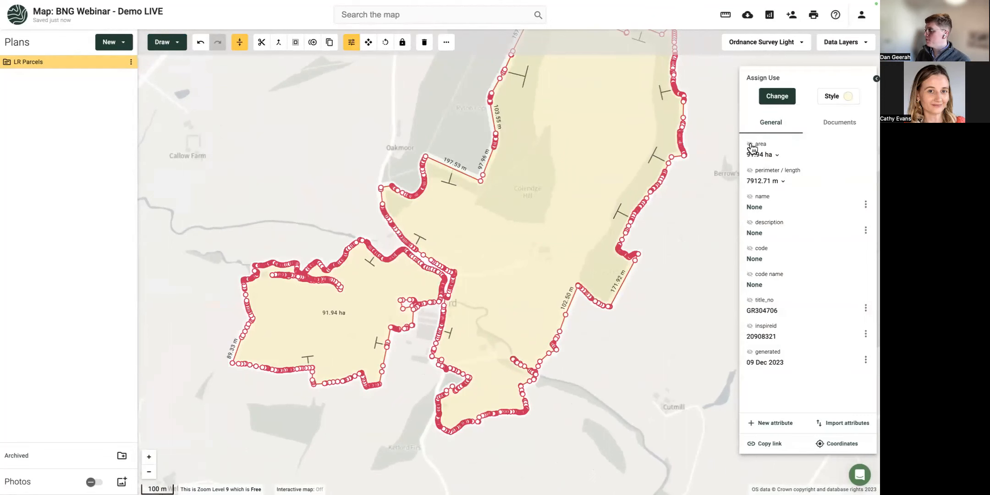
click(750, 145)
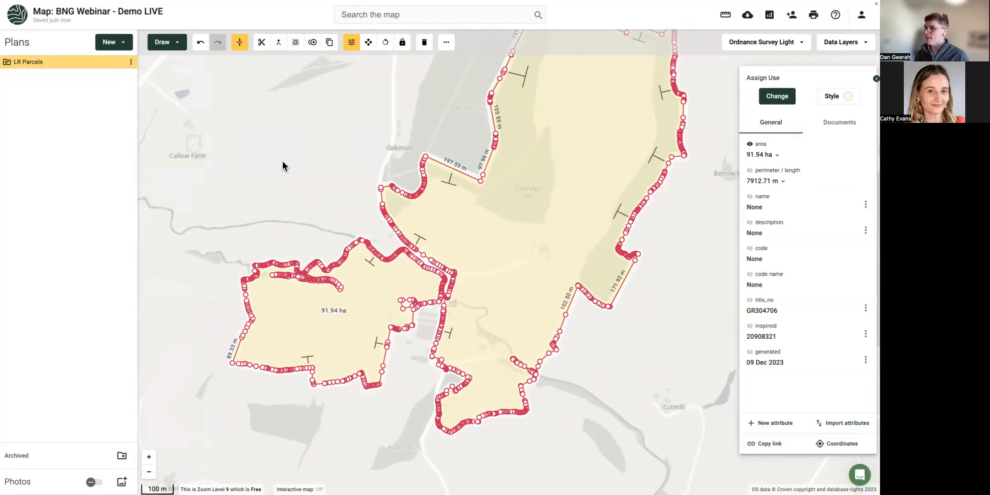
drag(282, 161, 279, 209)
scroll(278, 207, down, 2)
click(279, 207)
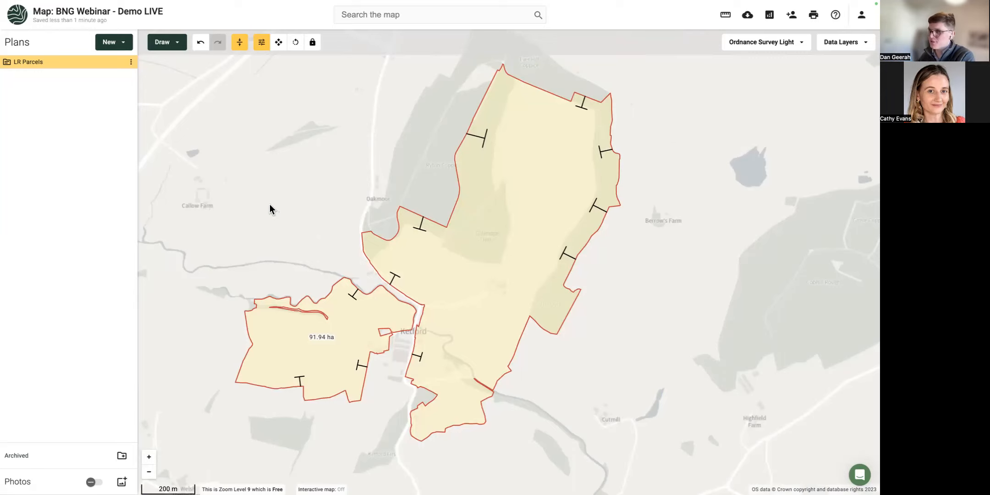
Set up a MasterMap Topography Layer download over LR Parcels as plan Site A and proceed to confirmation.
click(118, 44)
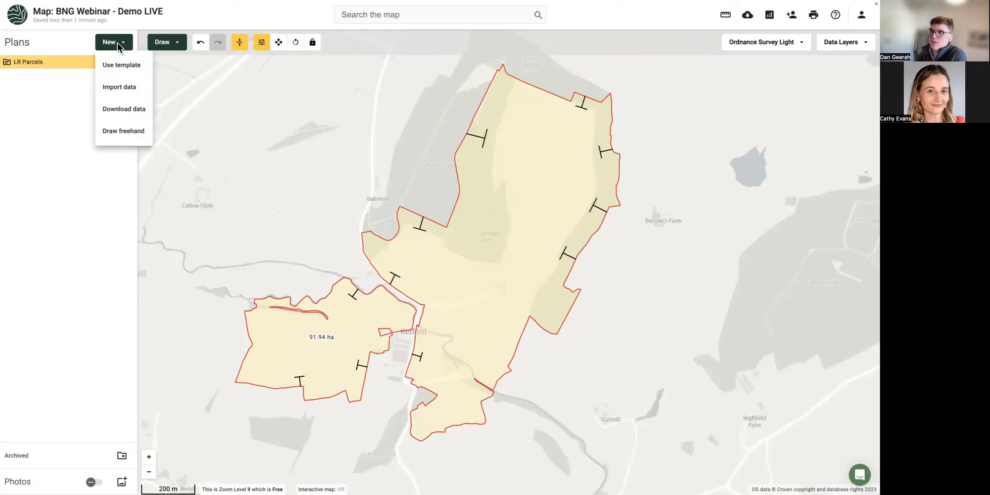
click(123, 110)
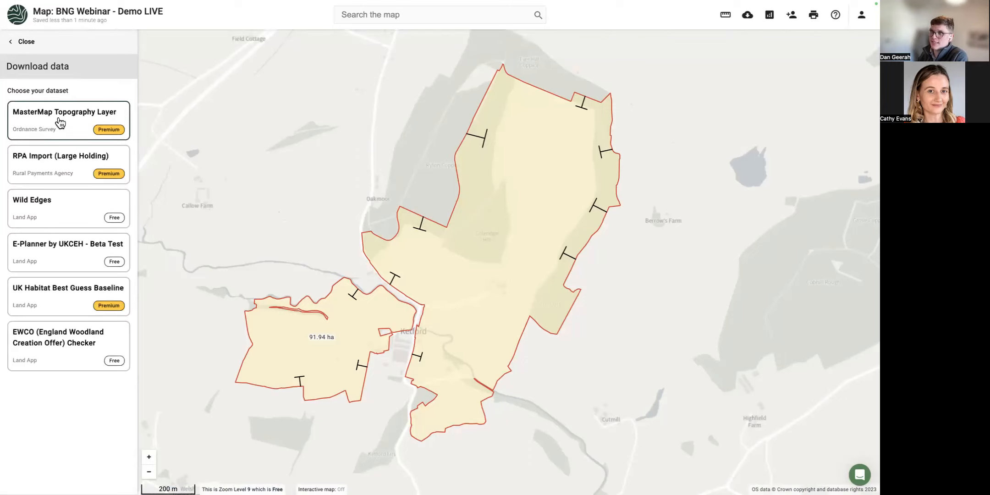
click(60, 131)
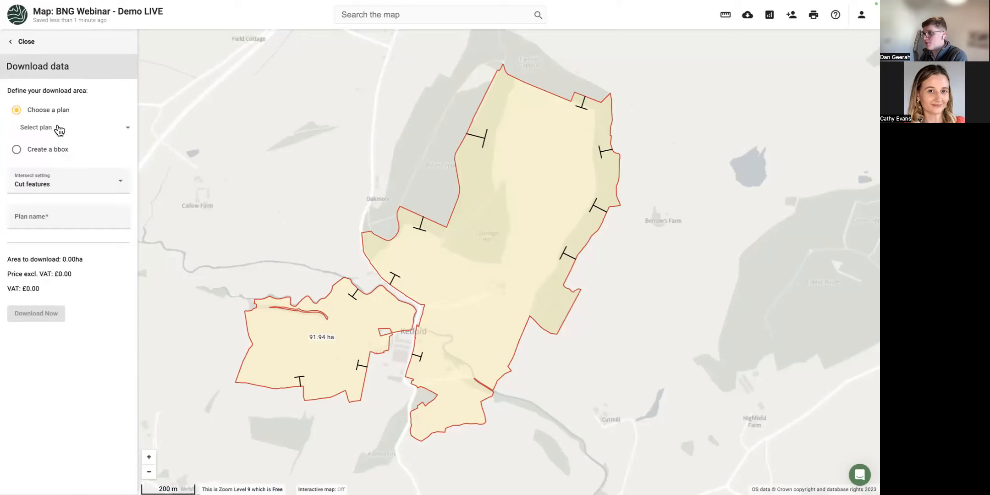
click(54, 132)
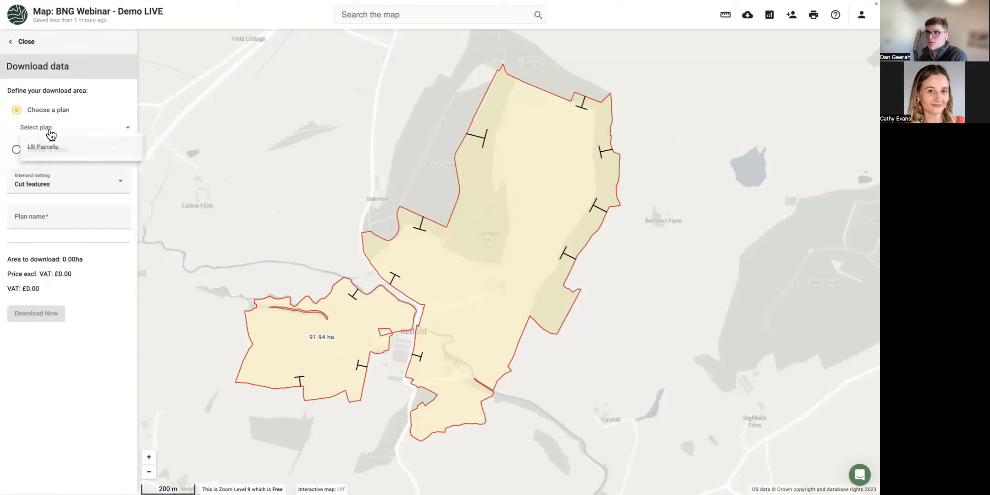
click(48, 151)
click(51, 219)
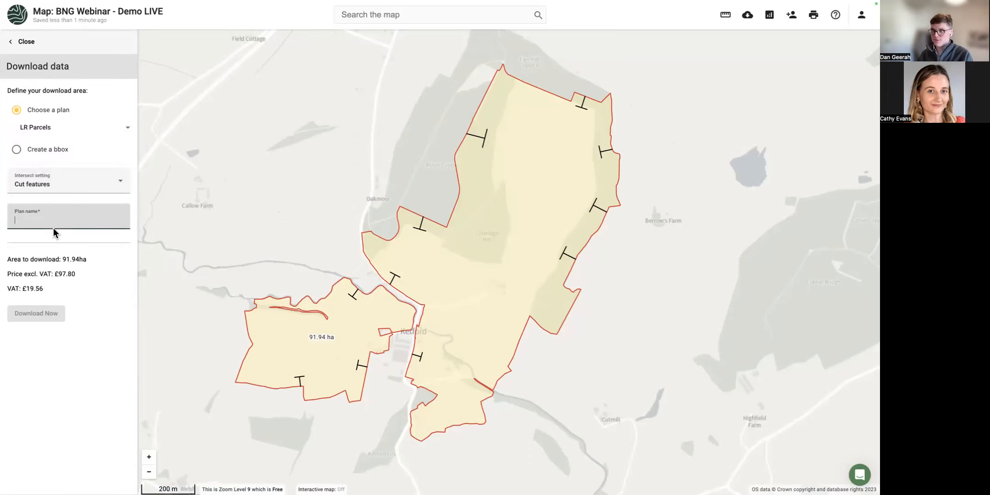
text(Site A)
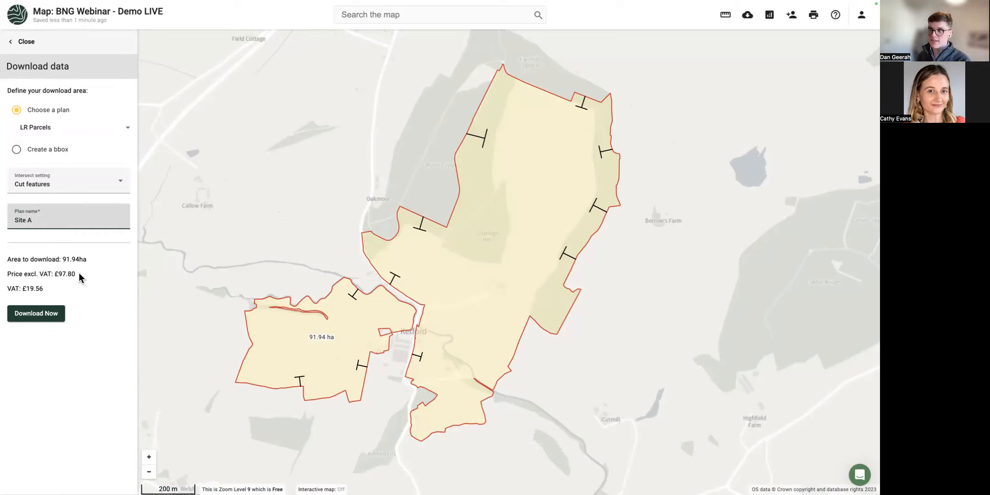
drag(79, 275, 62, 277)
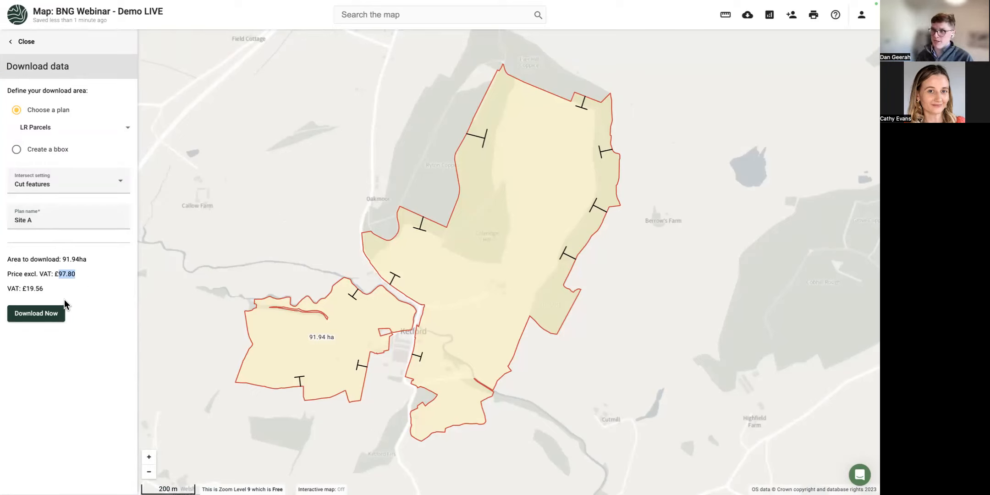
click(49, 319)
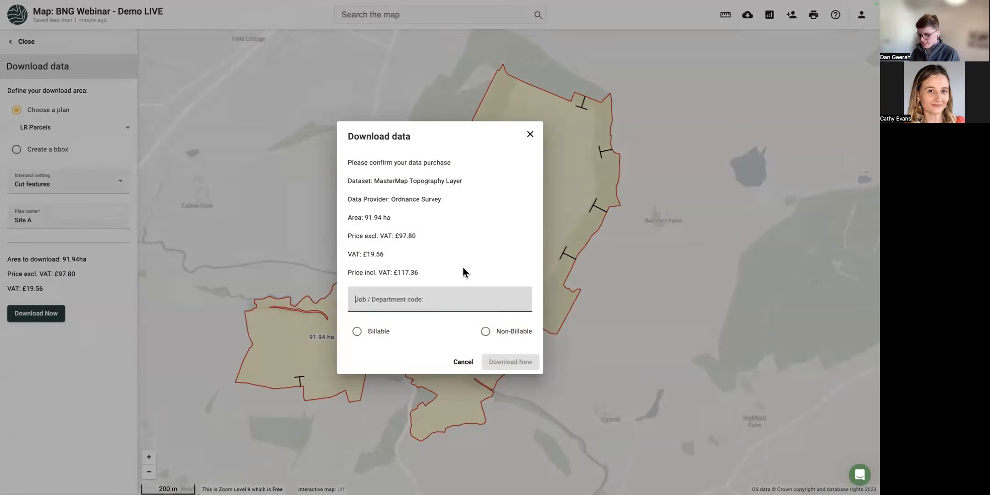
Enter the client reference, mark the MasterMap purchase Non-Billable, confirm it, and return to the map.
text(Smith001)
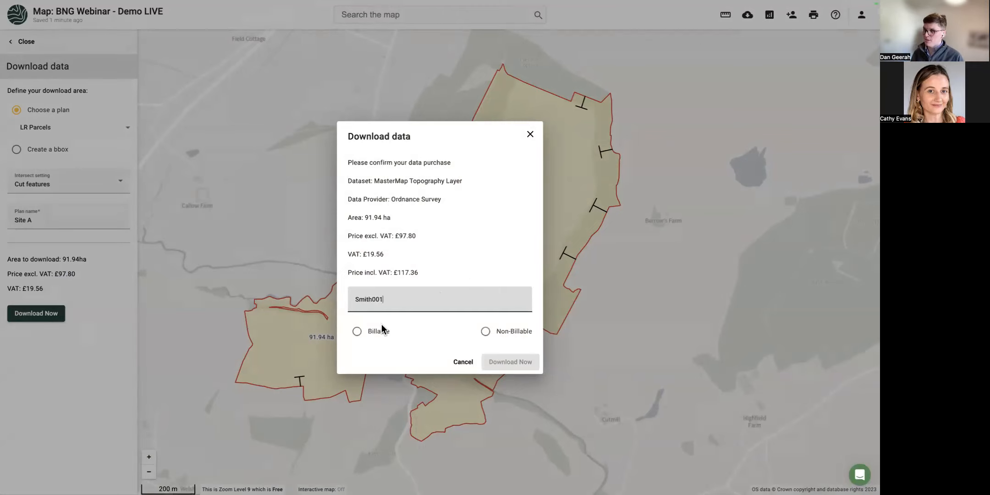
click(356, 332)
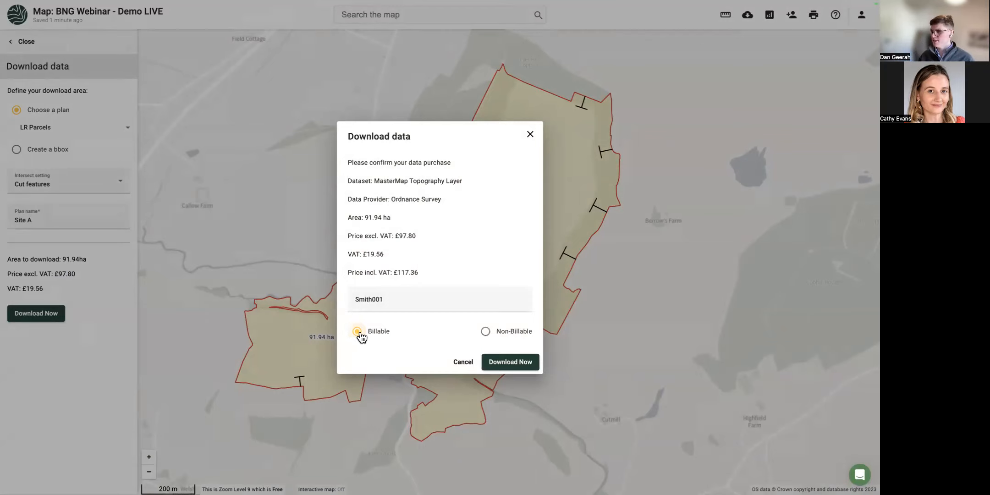
click(495, 337)
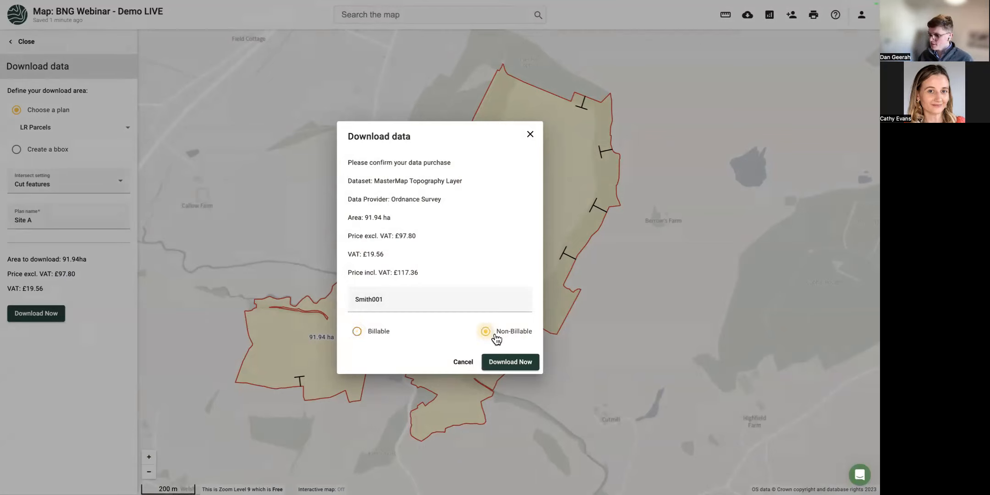
click(494, 363)
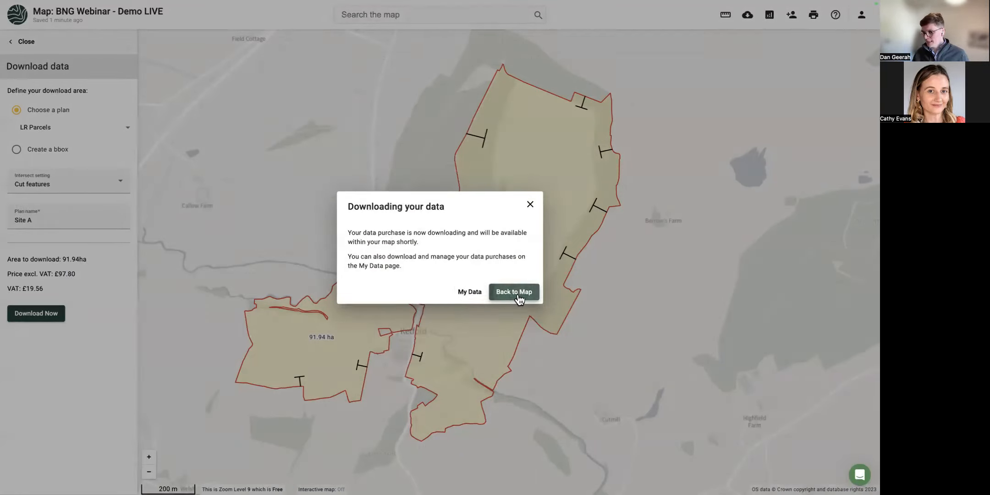
click(515, 293)
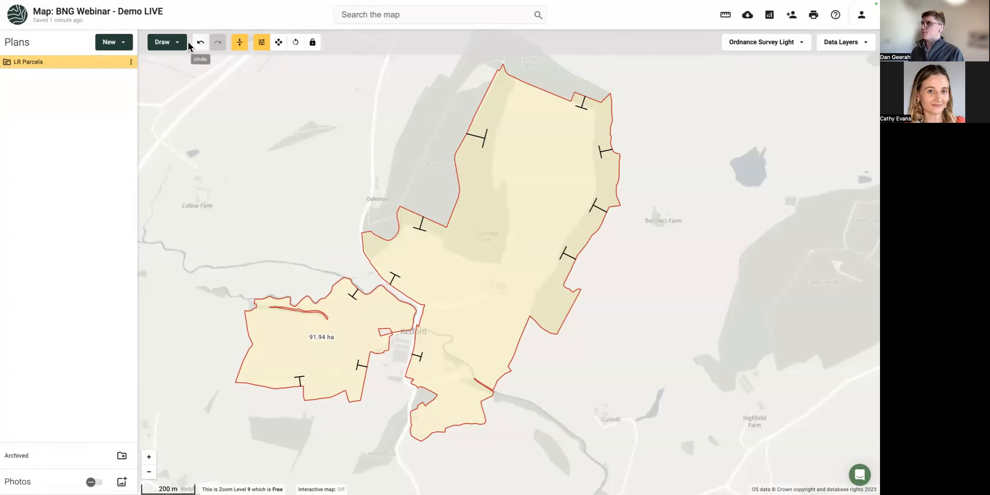
Reload the map to bring in Site A's OSMM plans and hide the LR Parcels layer.
click(466, 148)
click(356, 128)
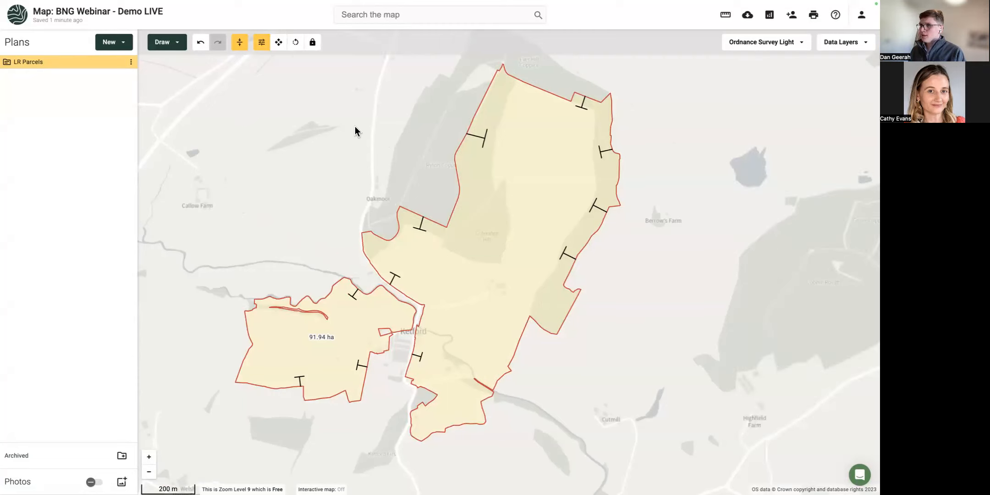
key(super+r)
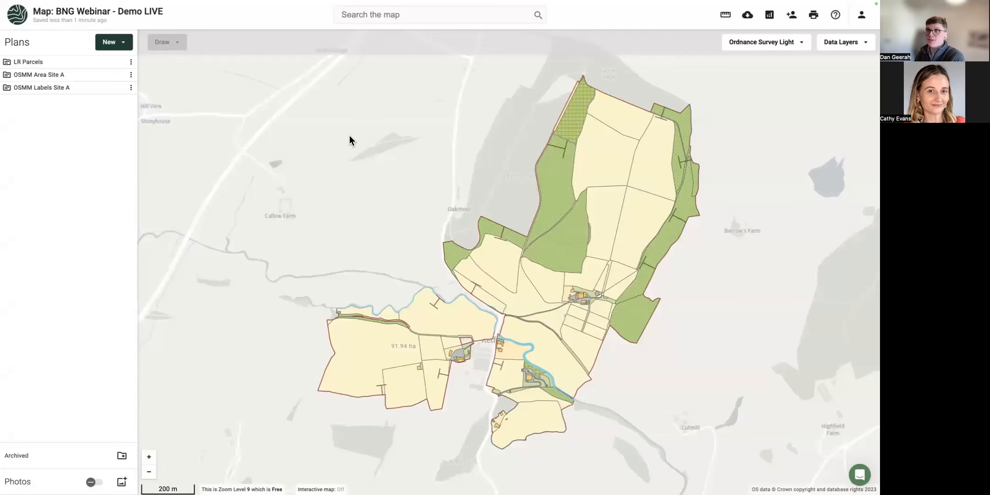
drag(376, 177, 281, 169)
click(118, 61)
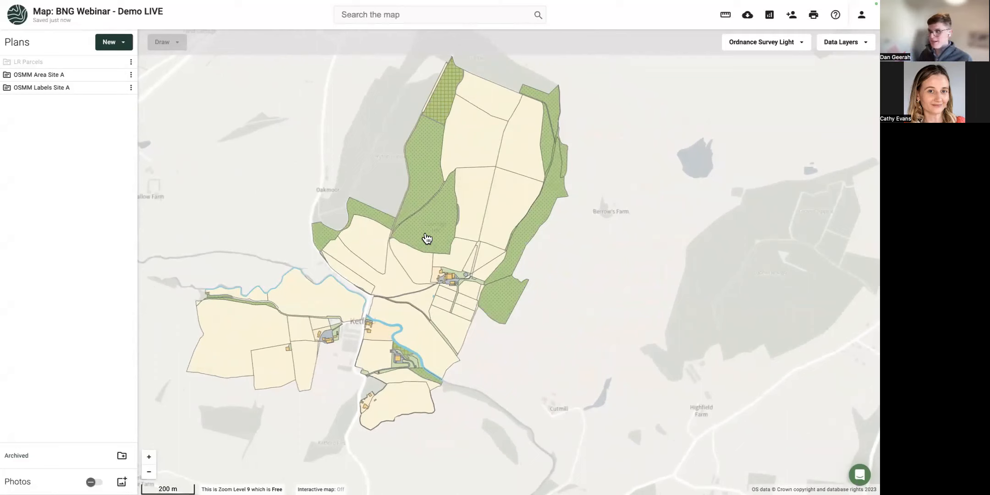
scroll(437, 331, up, 1)
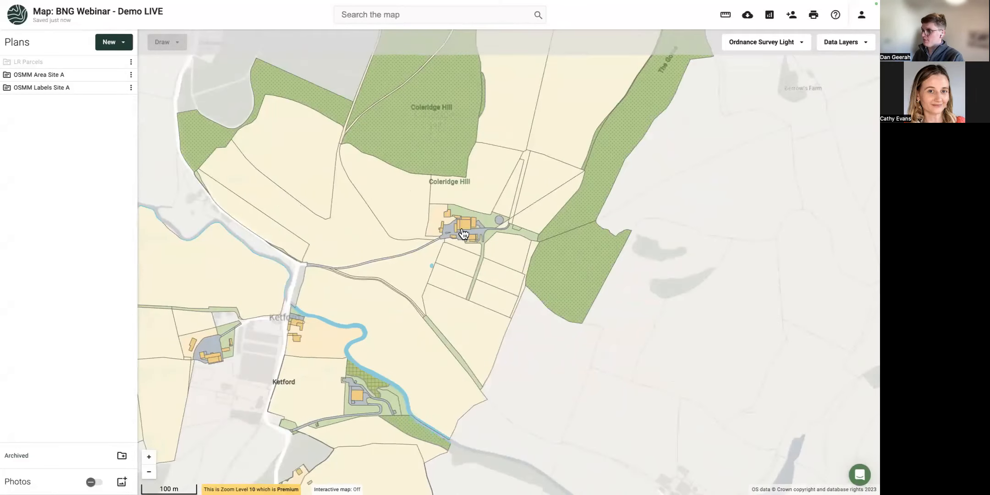
scroll(481, 253, up, 1)
Hide the OSMM Labels Site A layer and check the attributes of three Agricultural Land parcels.
click(118, 87)
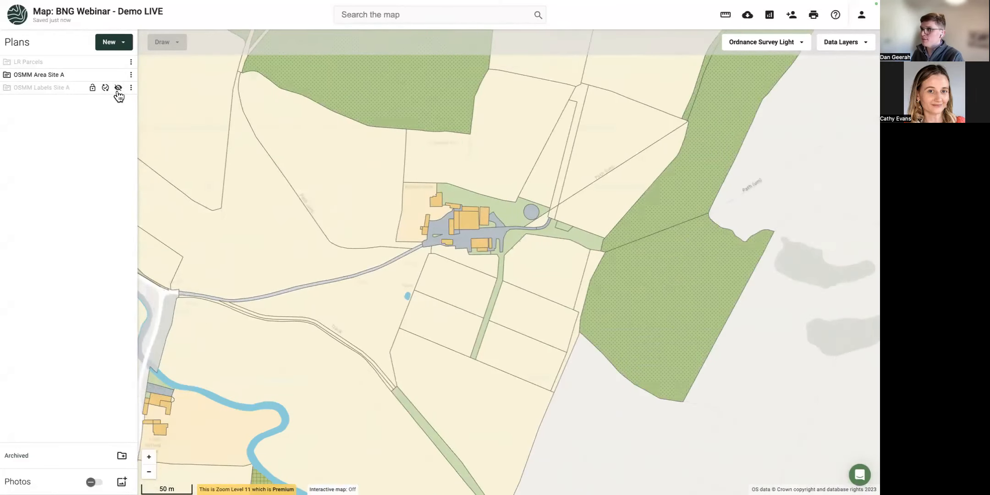
drag(495, 146, 414, 281)
scroll(395, 267, up, 3)
scroll(360, 273, down, 2)
click(488, 243)
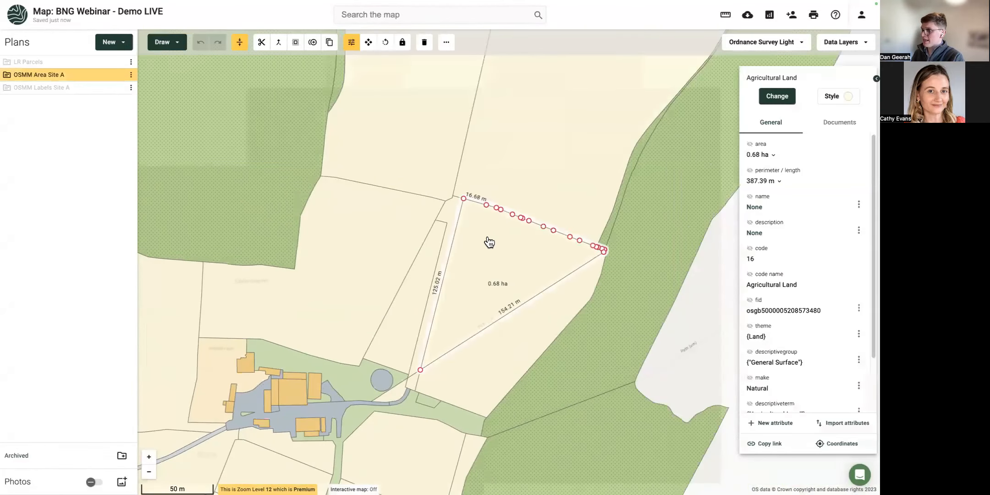
click(491, 152)
click(409, 146)
scroll(403, 209, down, 2)
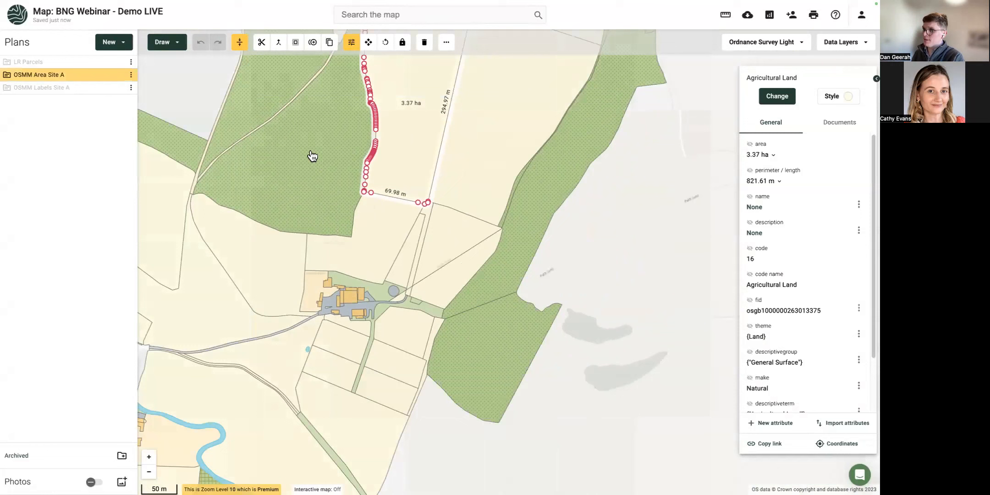
Open the 4.27 ha Mixed Woodland parcel's details and centre it in the view.
click(312, 156)
drag(505, 151, 447, 232)
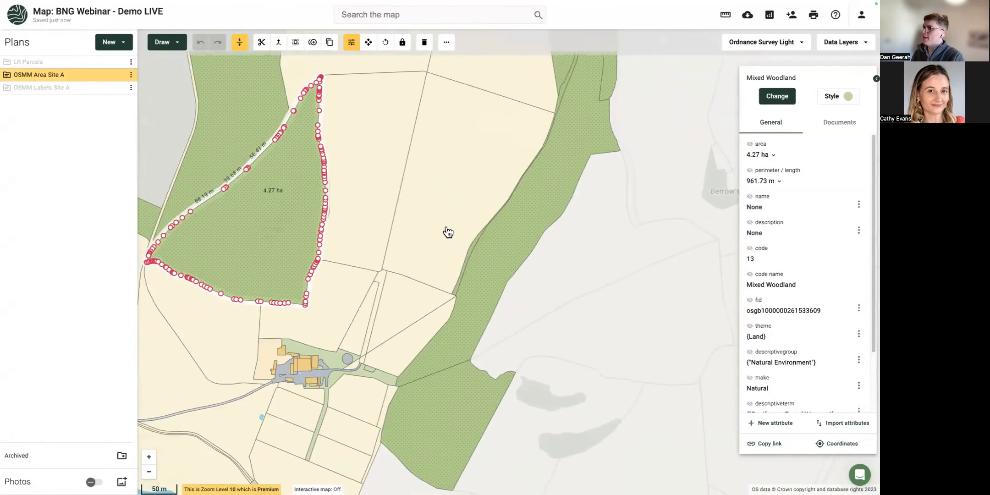
scroll(444, 226, down, 2)
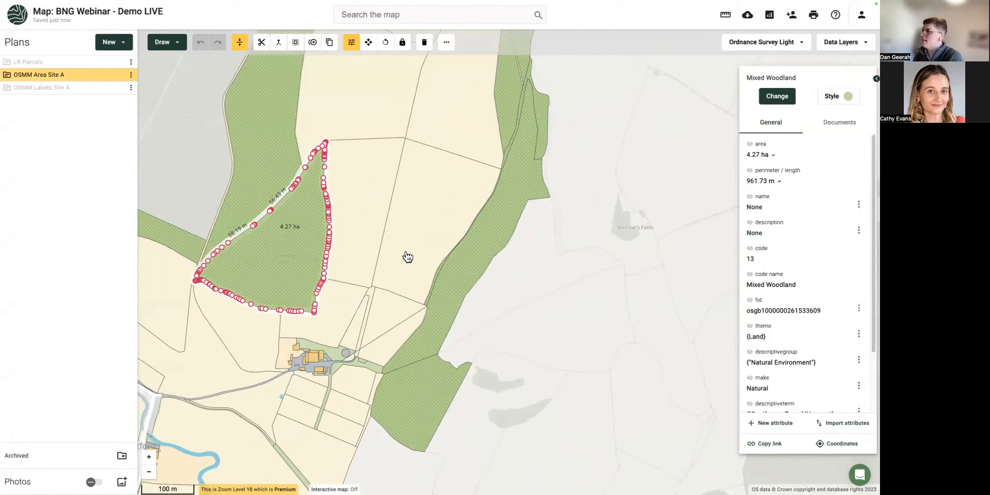
drag(254, 278, 453, 249)
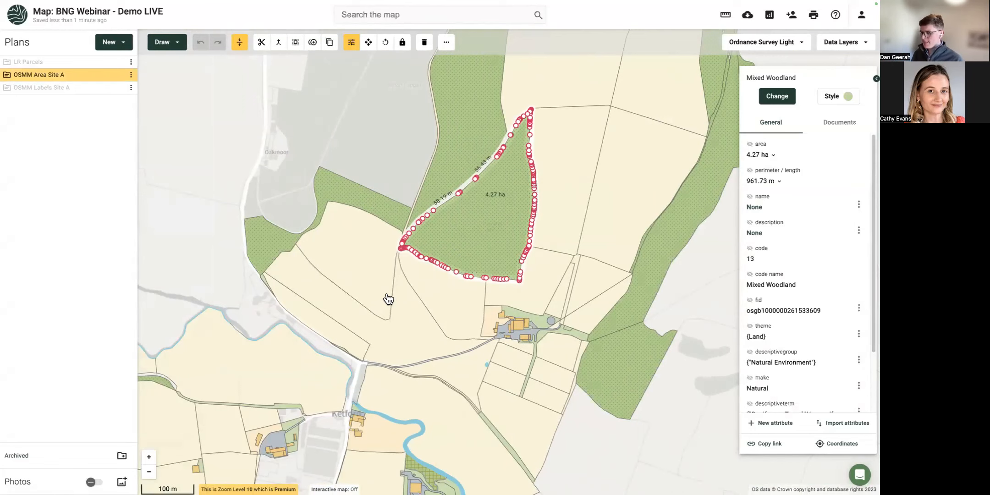
drag(255, 365, 345, 272)
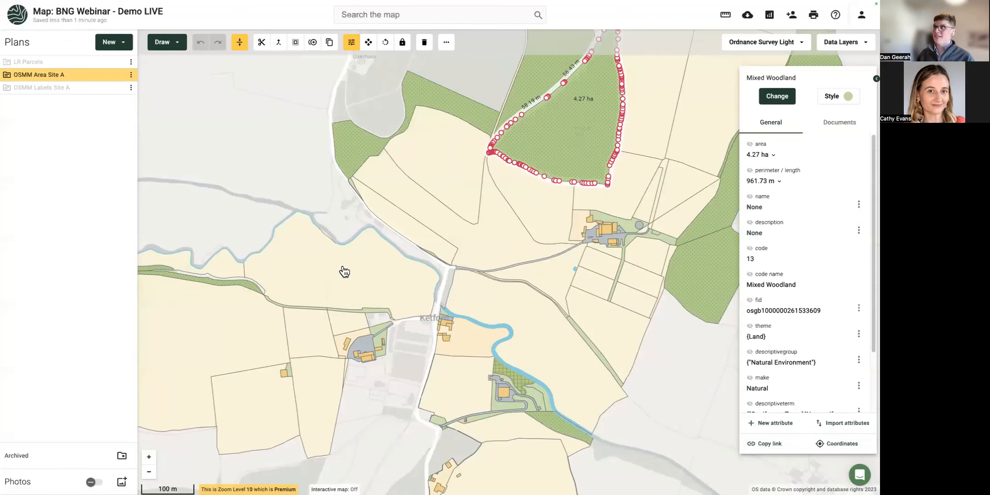
Switch the basemap to Bing Imagery, toggle the OSMM Area Site A layer, and inspect the 4.85 ha field.
click(743, 45)
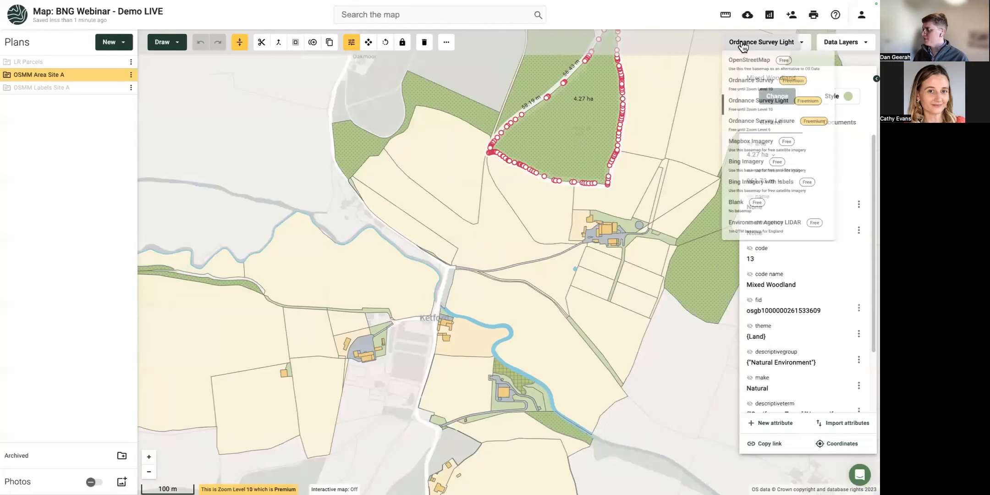
click(758, 113)
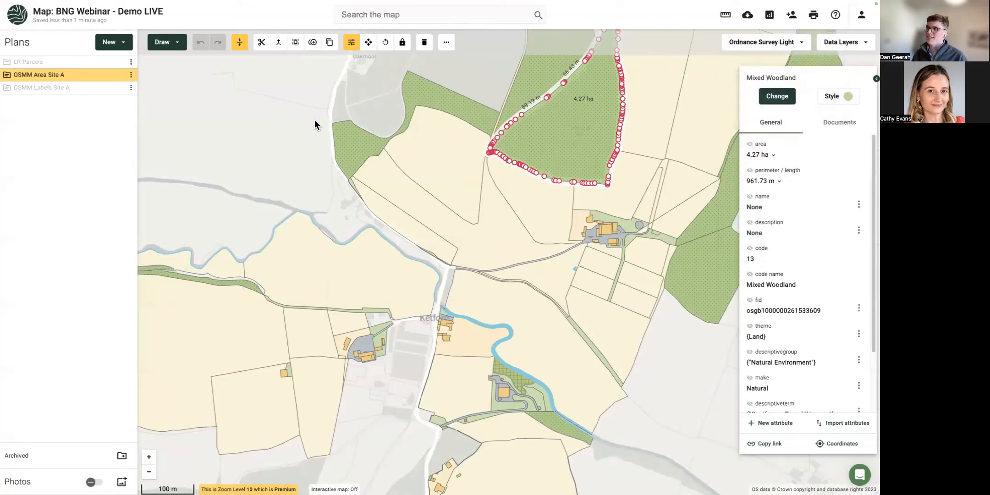
click(731, 49)
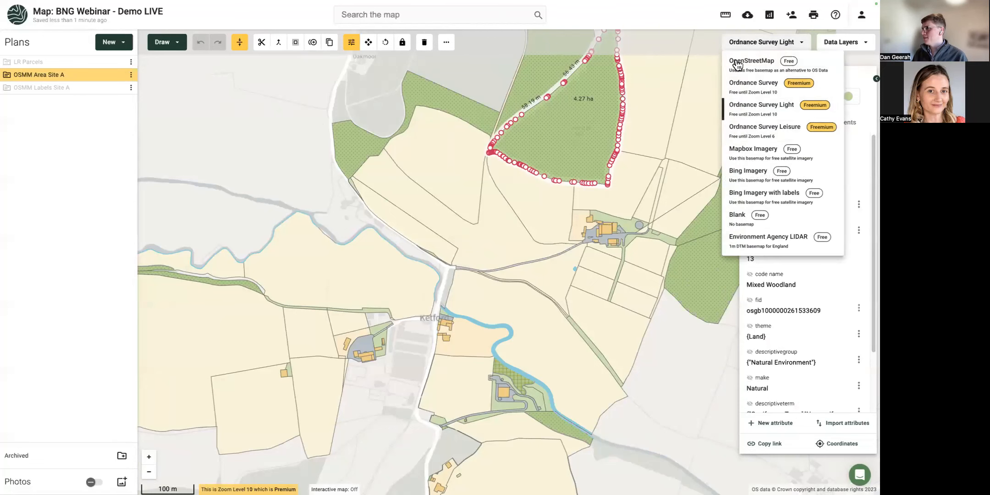
click(742, 171)
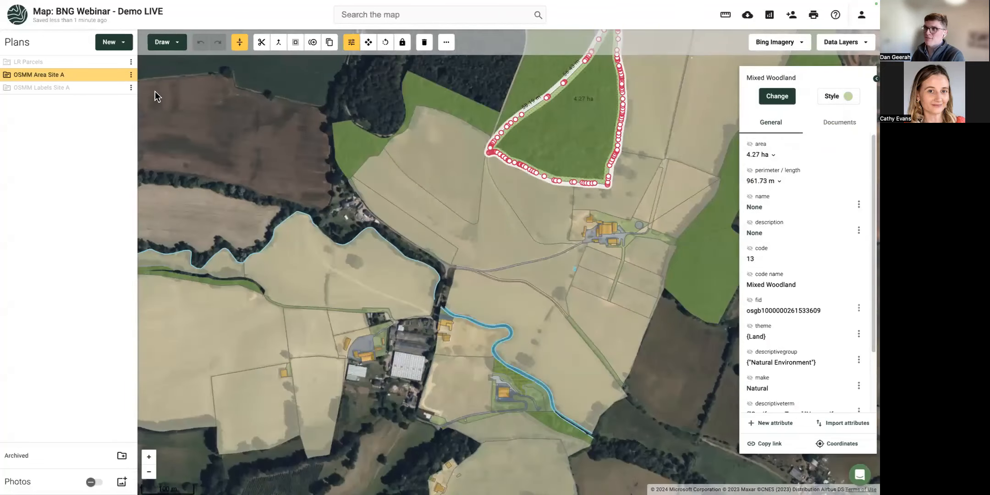
click(118, 75)
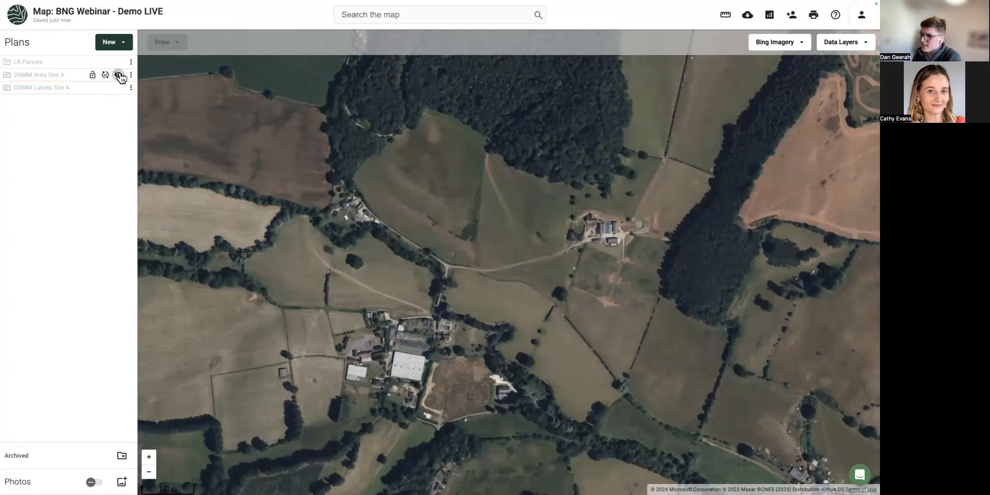
click(118, 75)
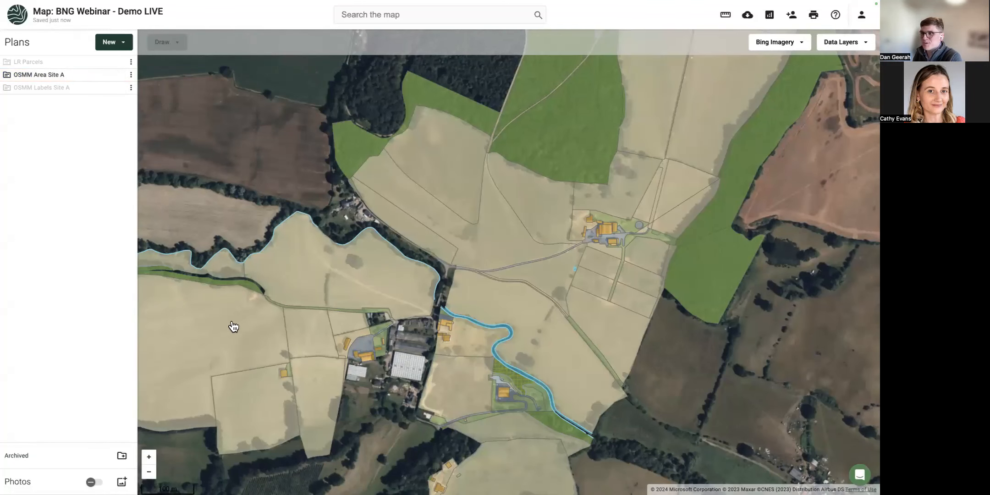
click(239, 338)
click(299, 283)
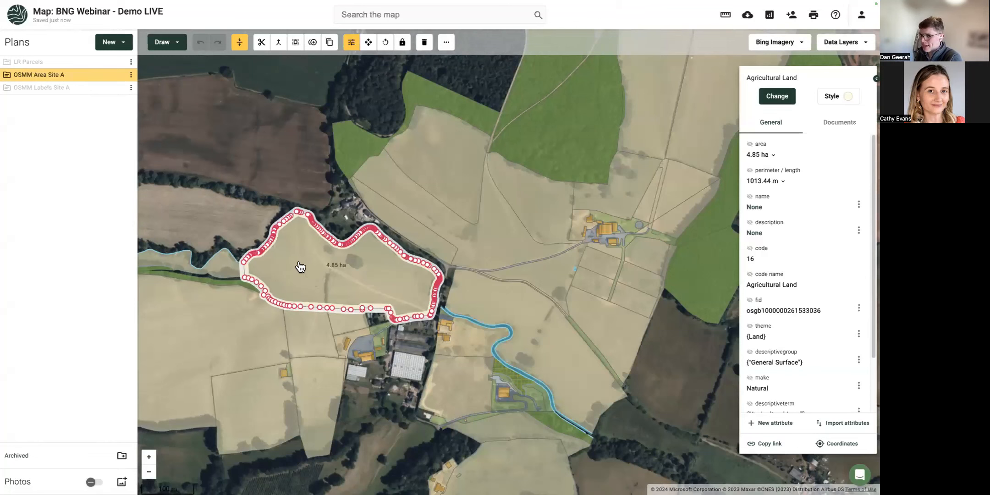
Return to the Ordnance Survey Light basemap, deselect the field, and frame the whole Site A area.
click(763, 42)
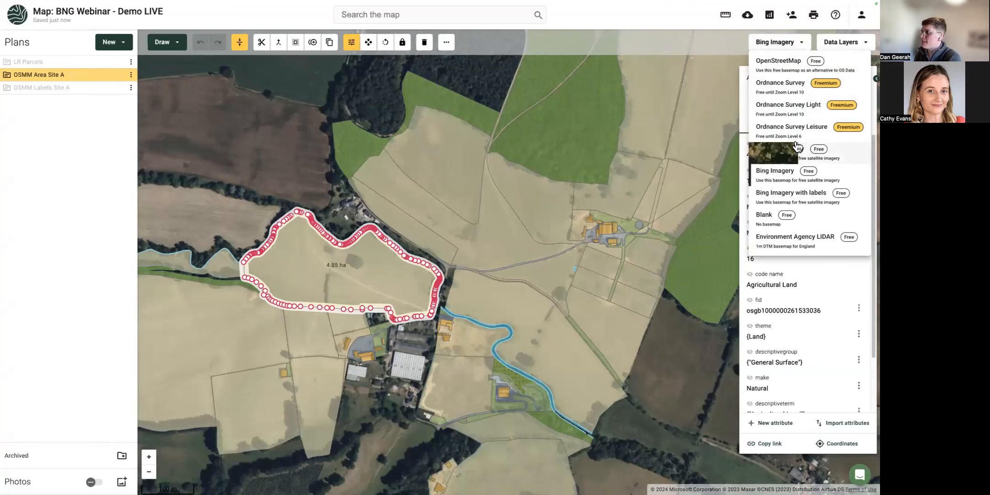
click(787, 107)
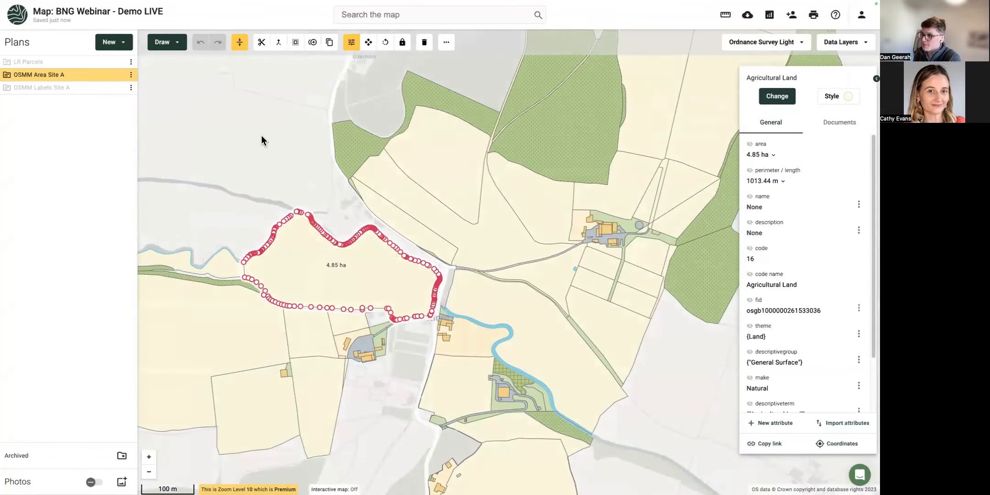
click(262, 136)
scroll(265, 145, down, 5)
drag(227, 124, 256, 185)
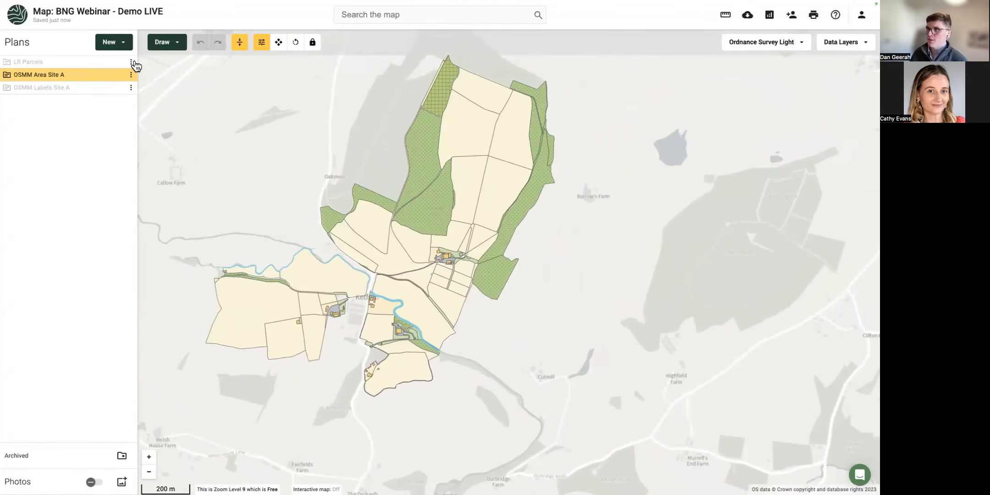
Start a UK Habitat Best Guess Baseline download over the Site A map, naming the plan 'Site A'.
click(107, 42)
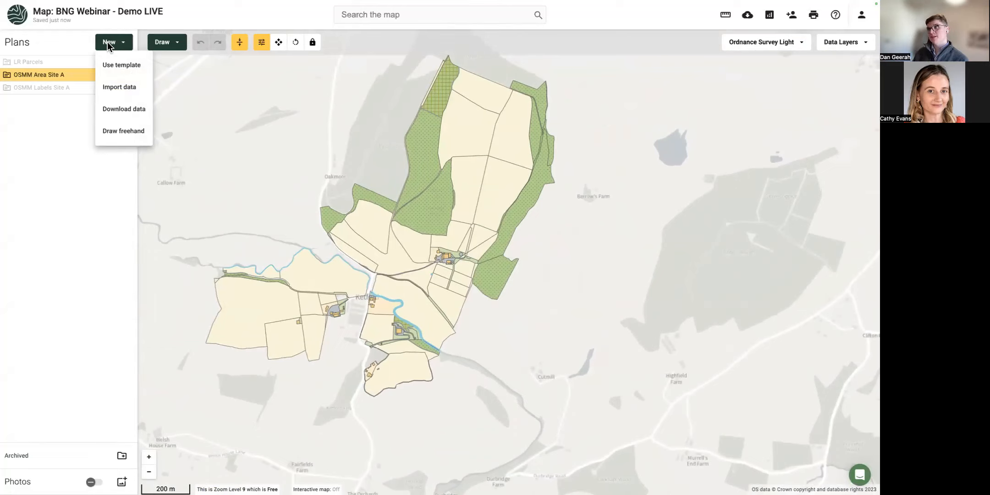
click(129, 113)
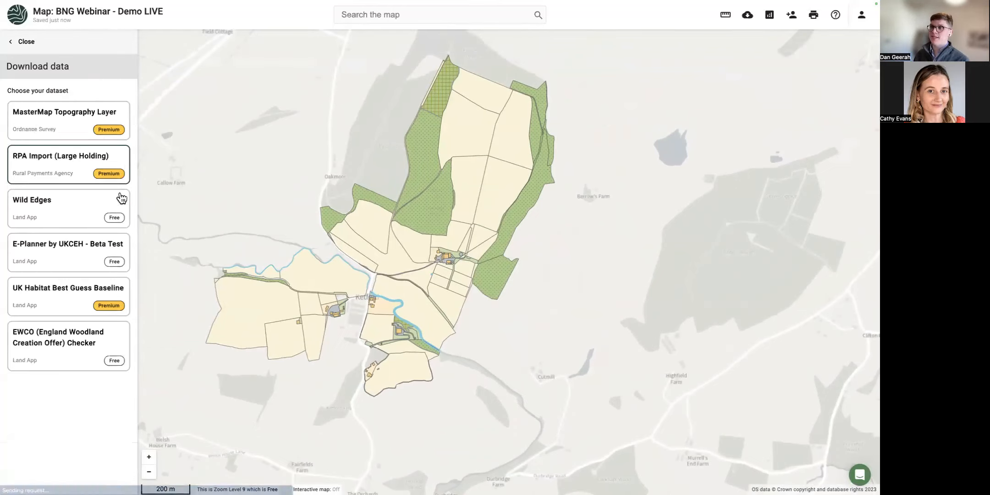
click(58, 310)
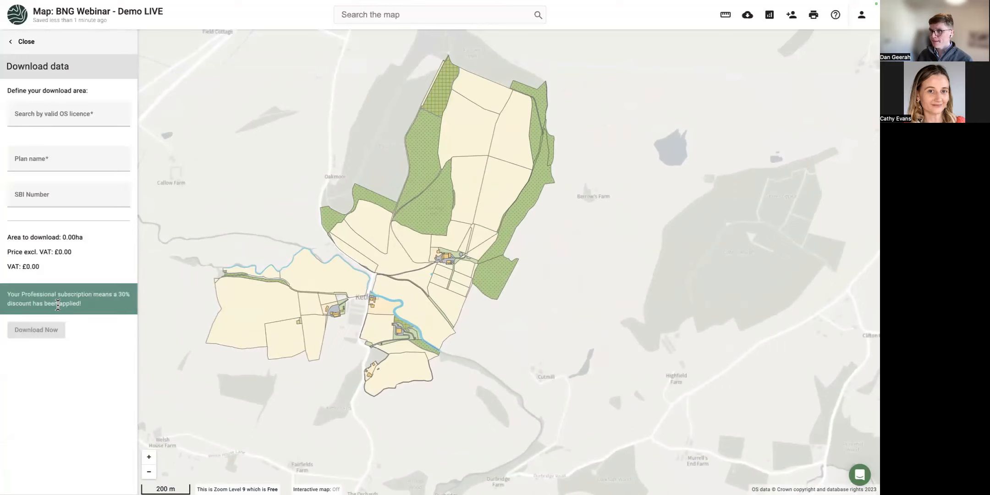
click(45, 112)
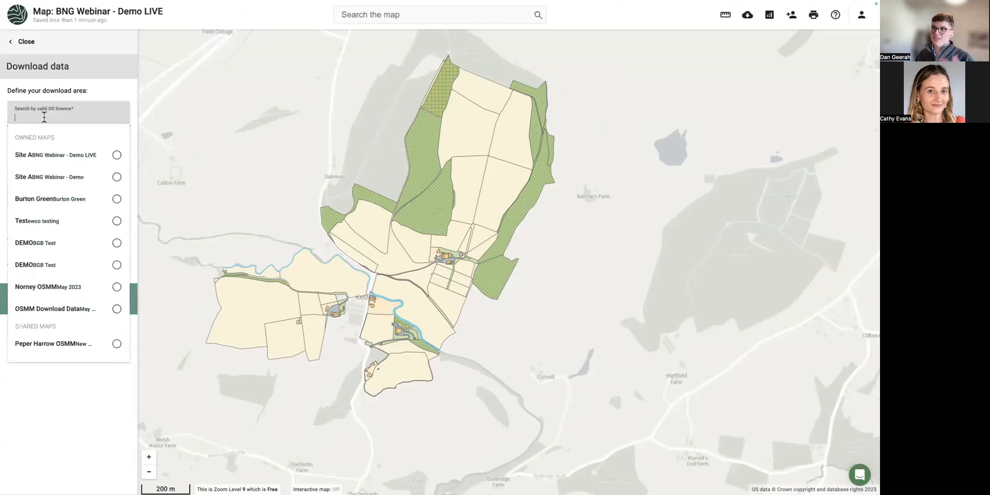
click(117, 155)
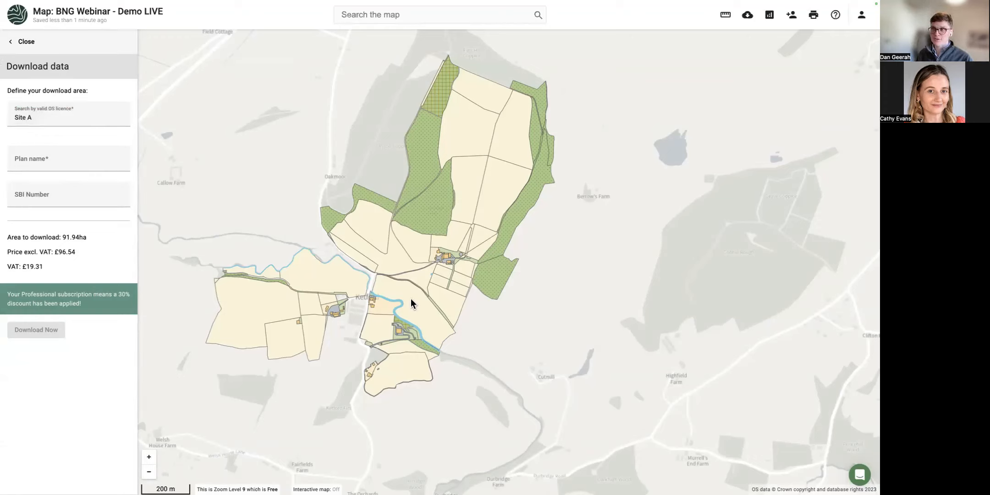
click(29, 161)
text(Site A)
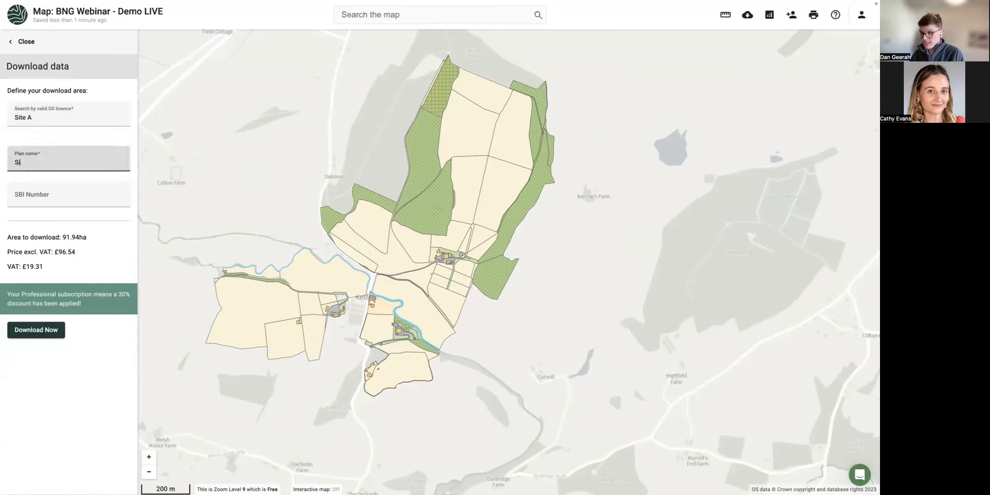
click(45, 195)
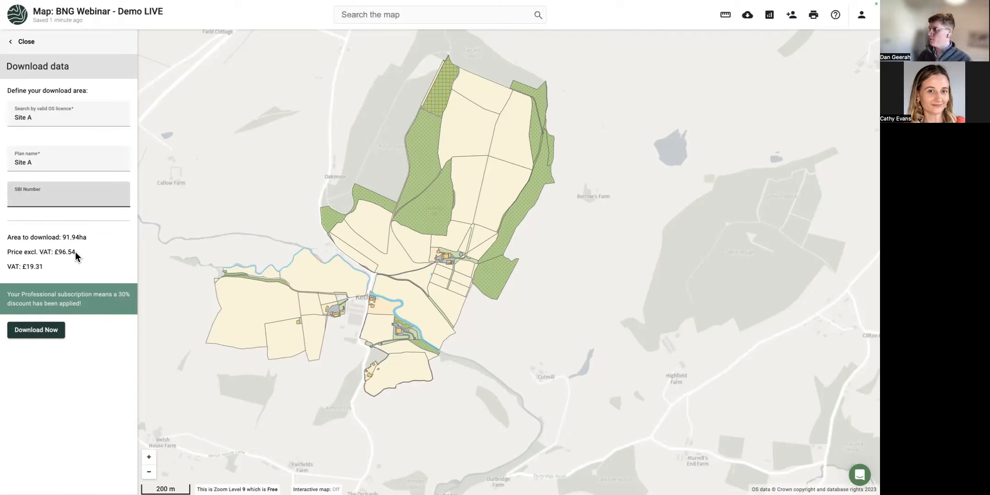
Confirm the purchase with job code Demo 001 as Non-Billable, then go back to the map.
click(41, 332)
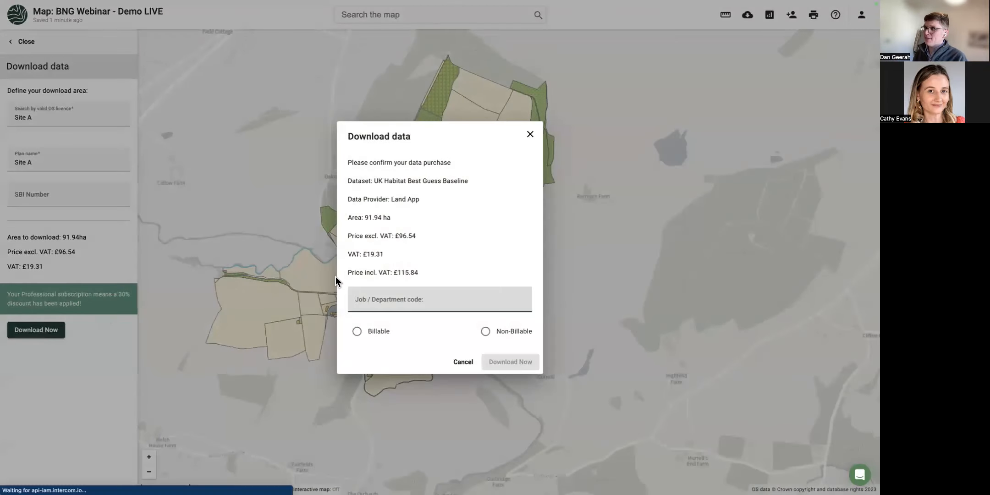
click(389, 304)
text(Demo 01)
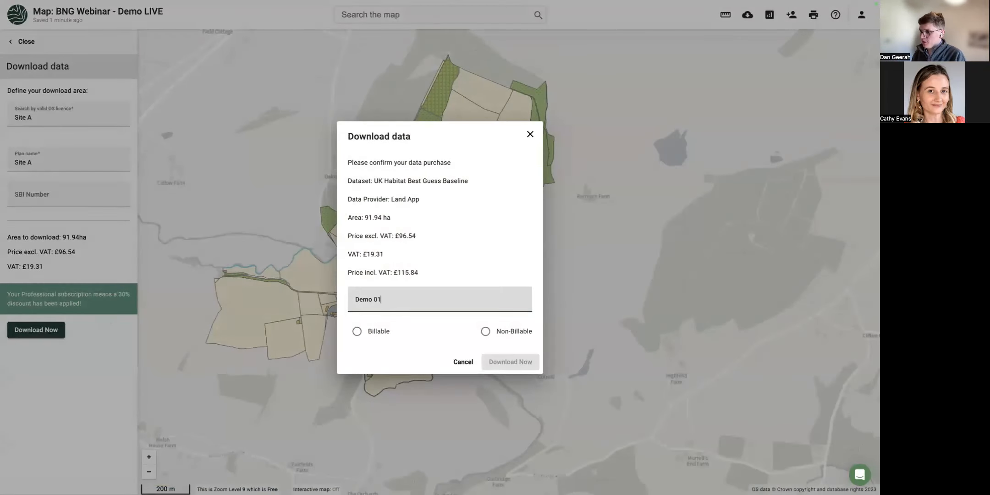
key(BackSpace)
text(01)
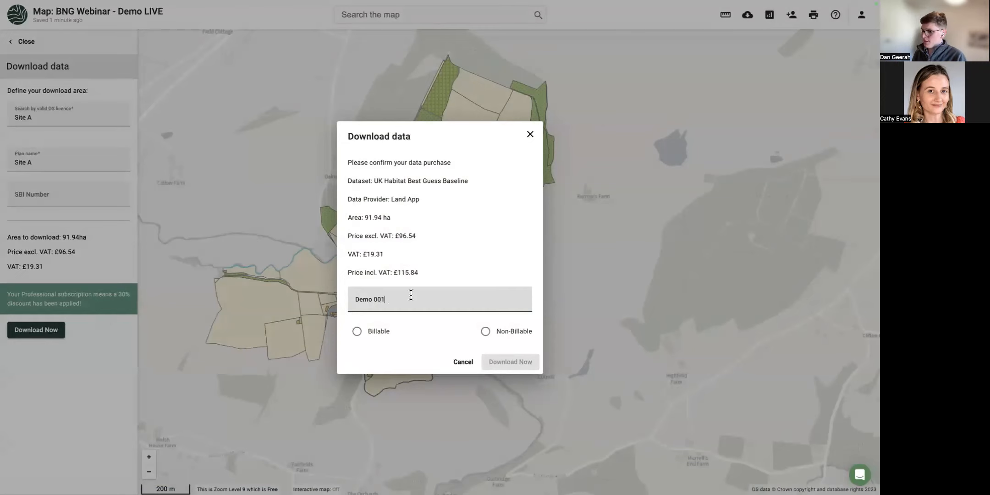
click(524, 331)
click(518, 360)
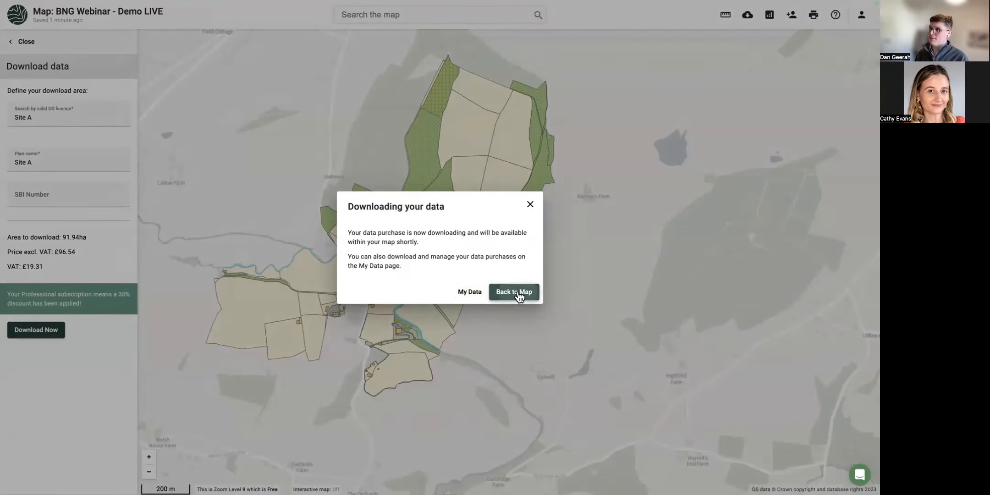
click(519, 293)
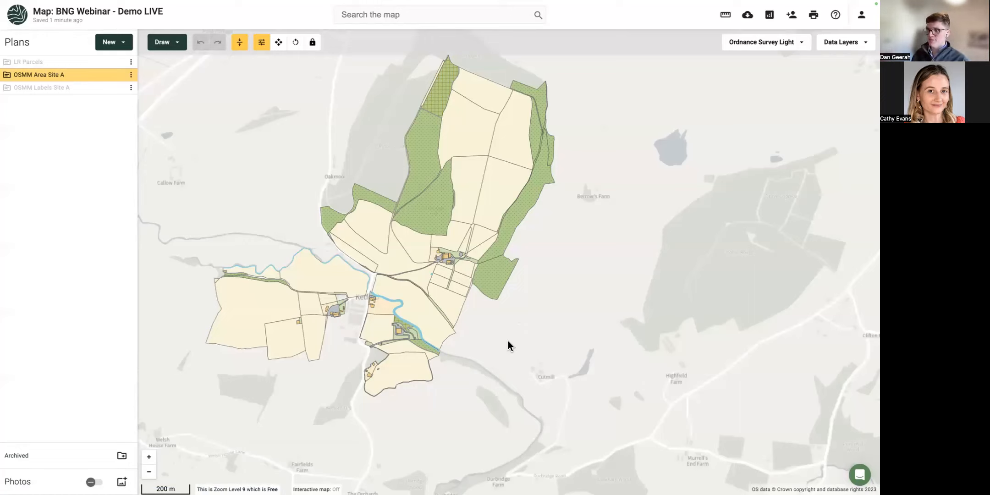
click(489, 197)
scroll(540, 250, up, 2)
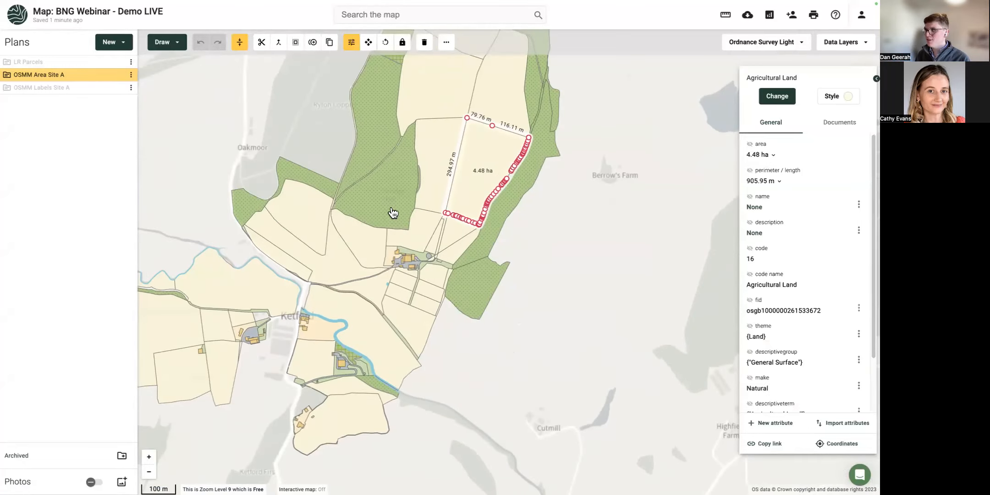
drag(442, 156, 441, 205)
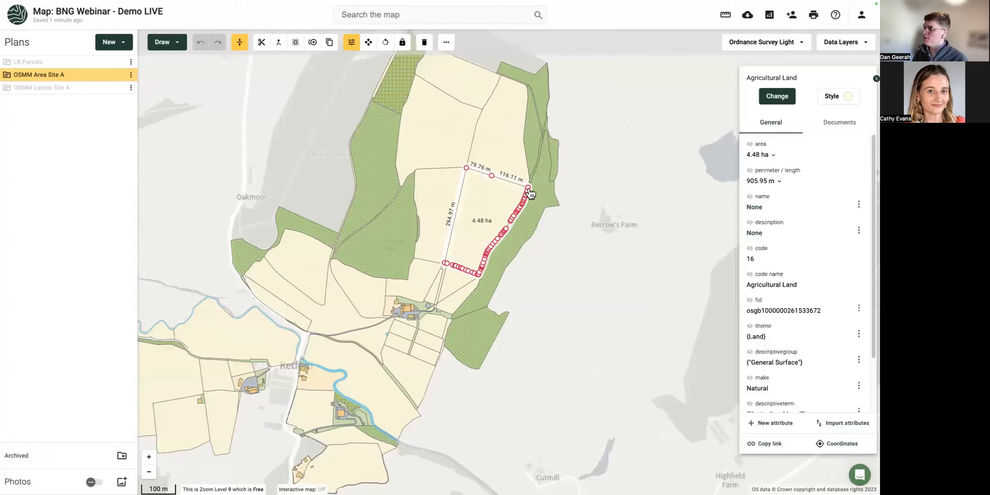
click(669, 104)
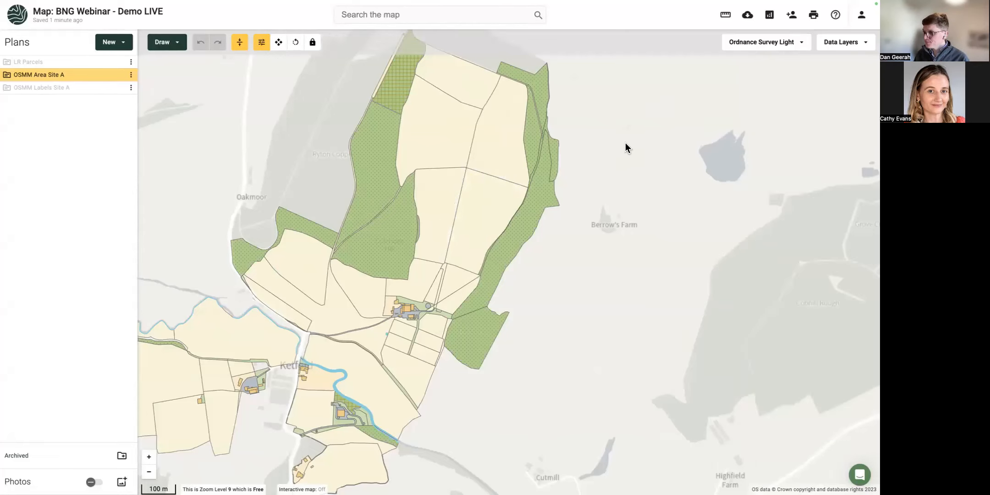
scroll(625, 142, down, 3)
scroll(653, 150, up, 2)
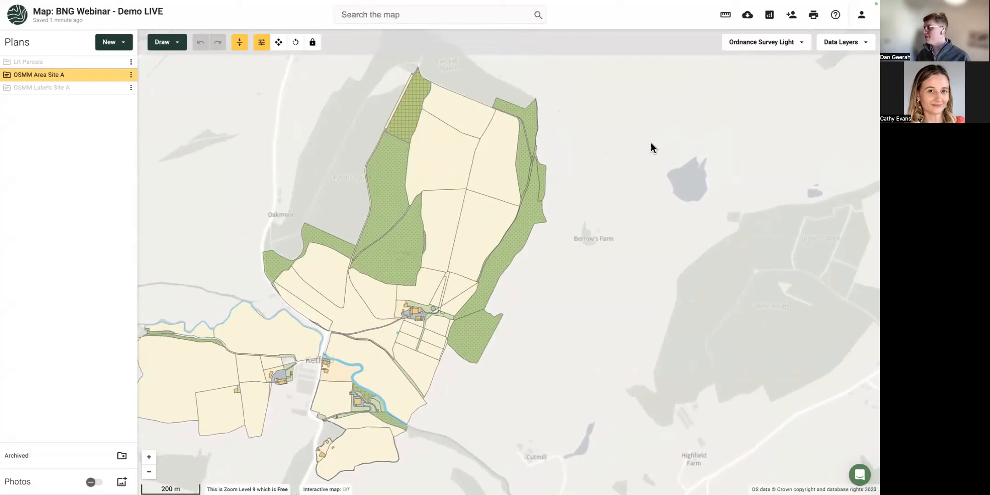
In sharing settings, add the collaborator's e-mail as a Read Only viewer, then close the dialog.
click(793, 17)
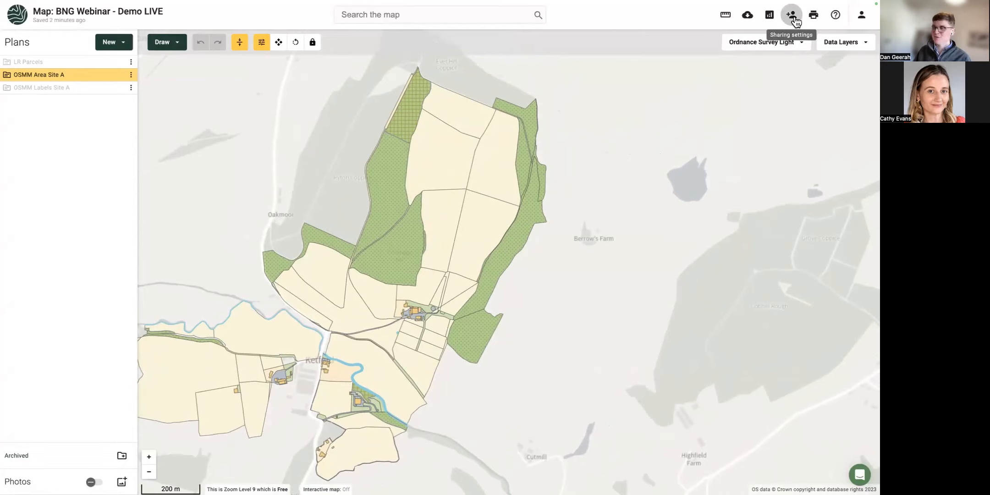
click(793, 18)
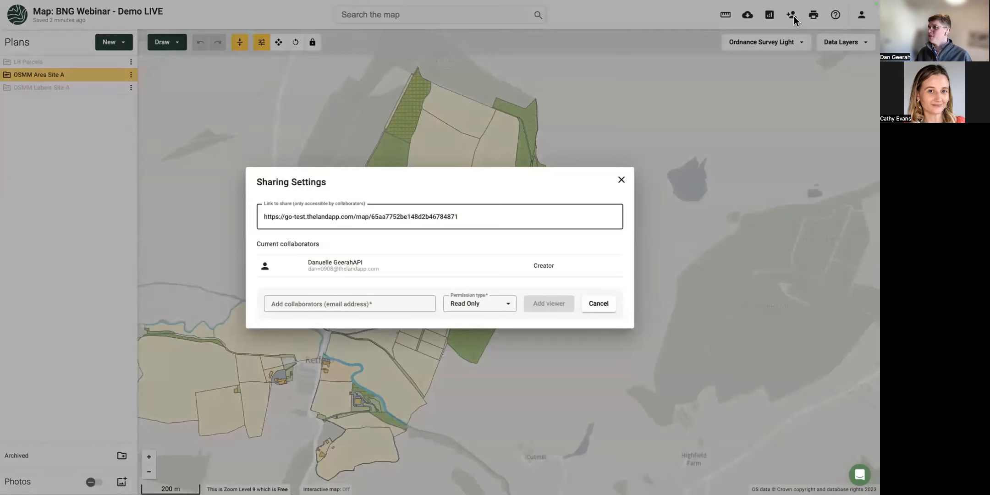
click(297, 305)
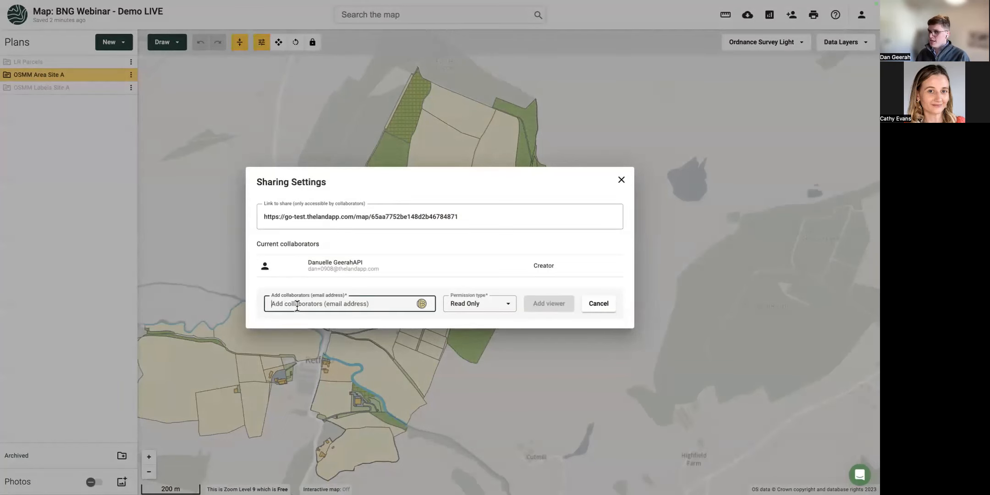
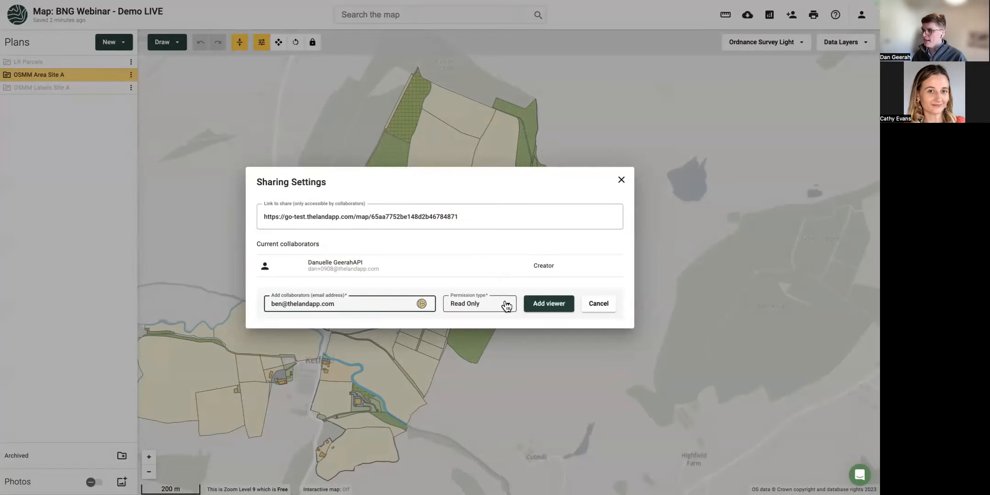
click(548, 305)
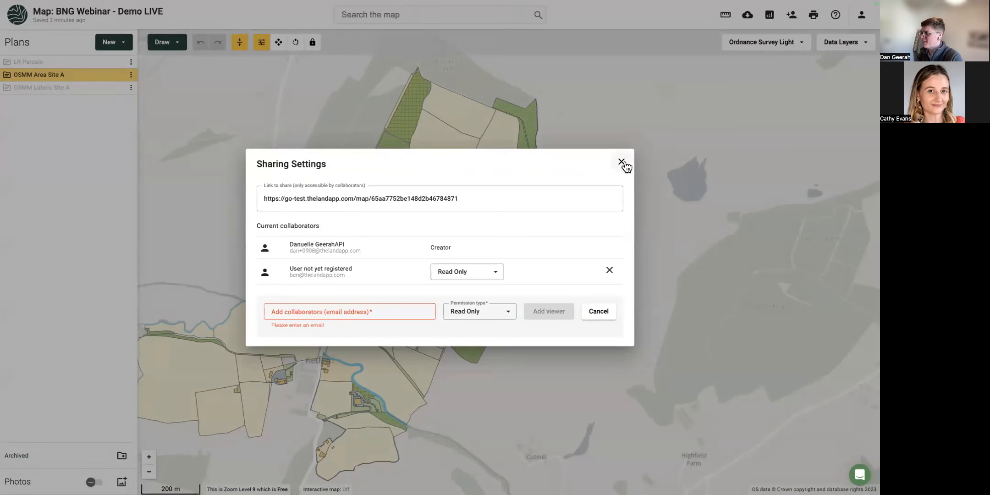
click(622, 163)
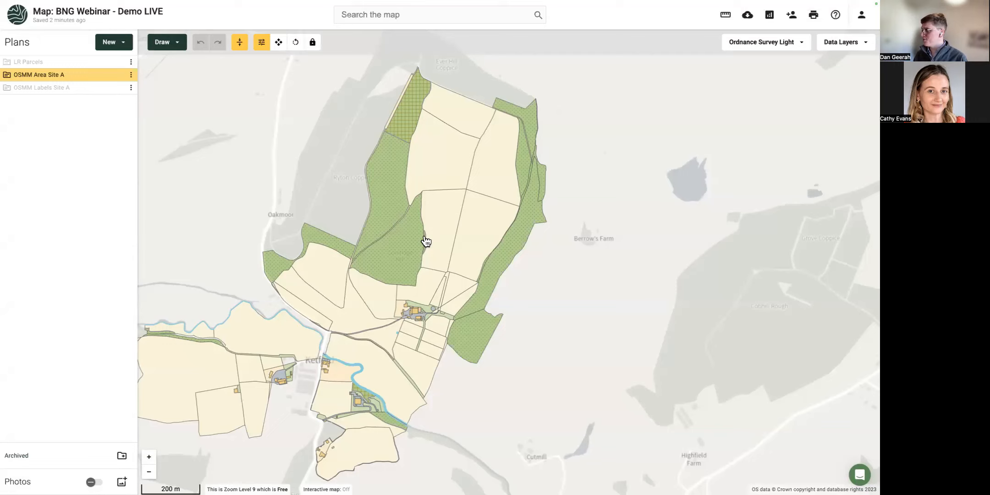
Add OSMM Area Site A to the map's Reports and expand its 208-feature, 91.94 ha breakdown table.
click(769, 20)
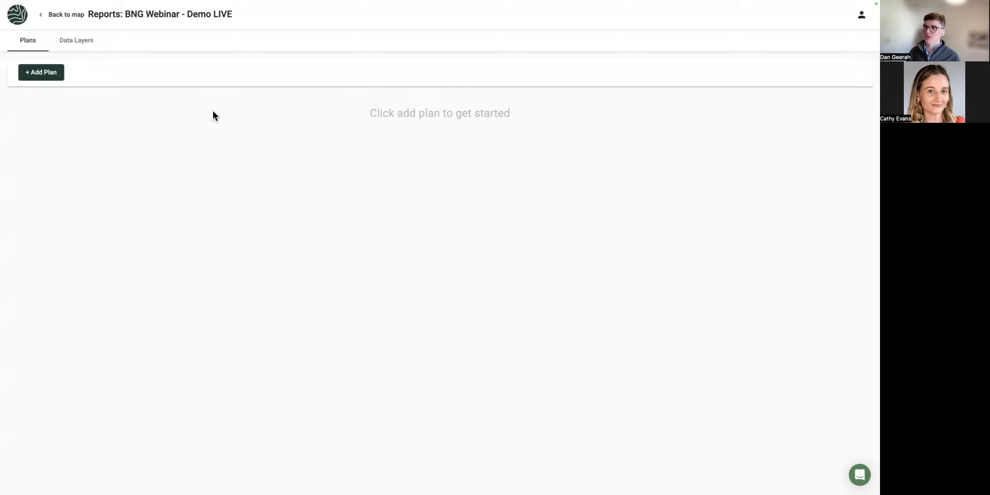
click(45, 74)
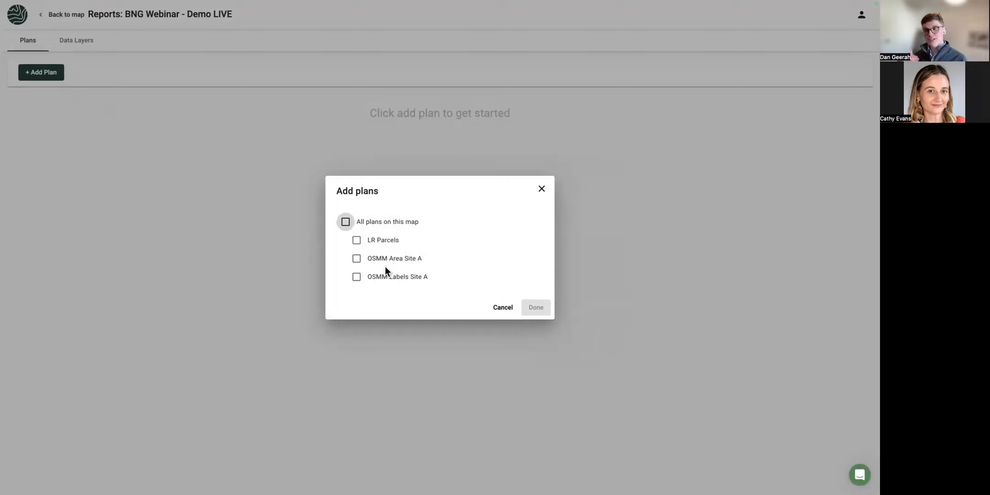
click(357, 258)
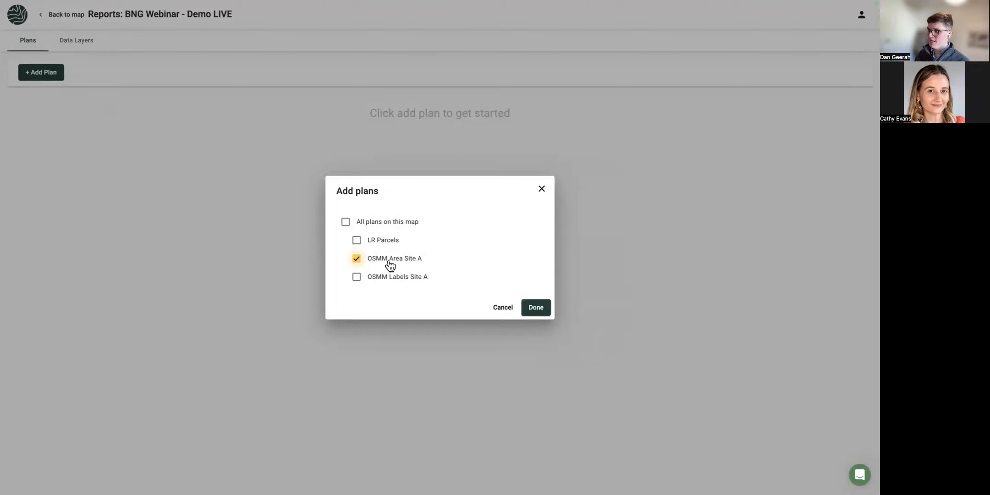
click(538, 308)
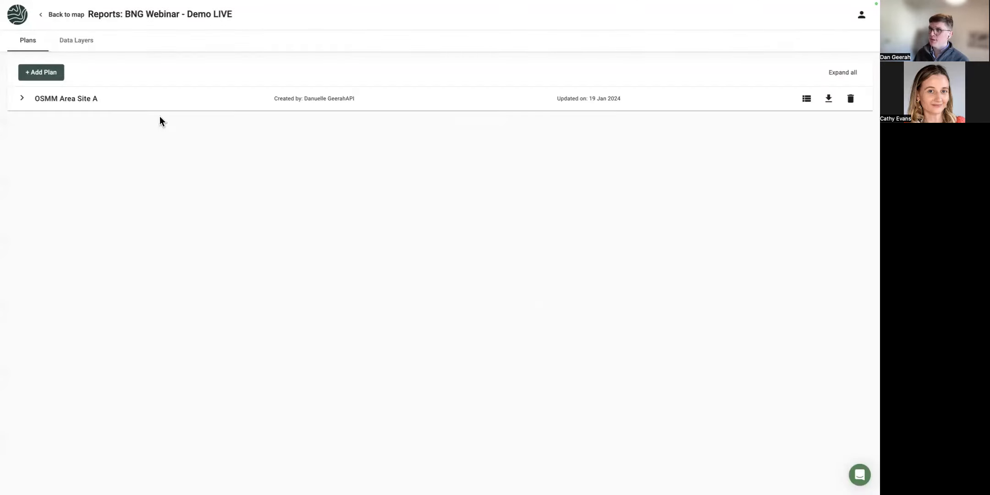
click(52, 103)
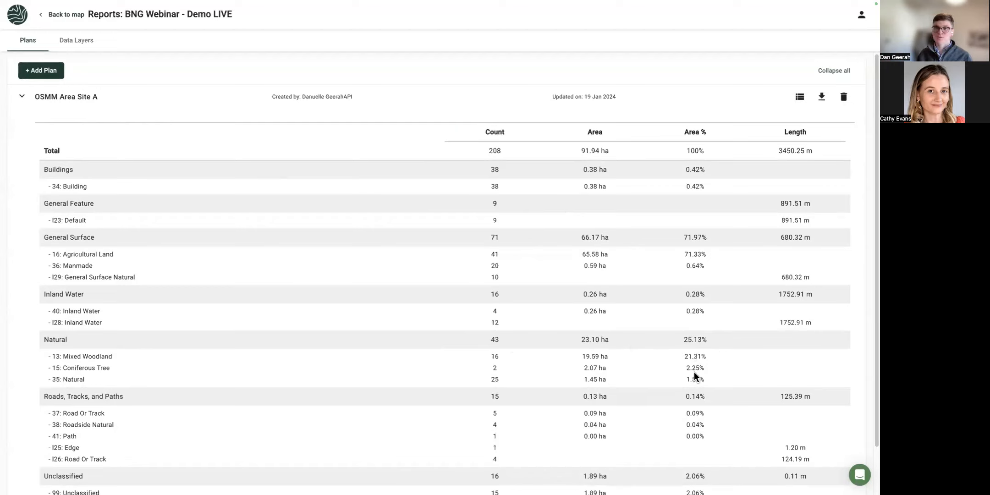
scroll(628, 373, down, 2)
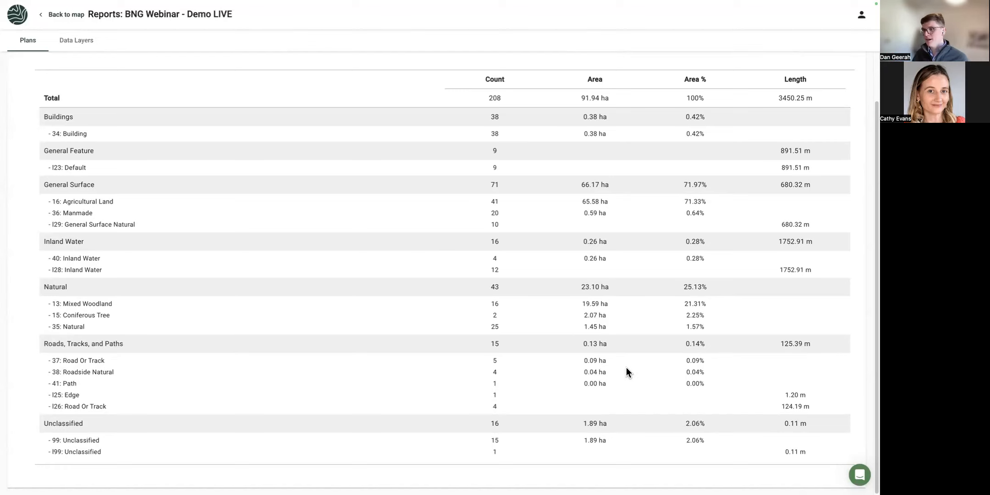
scroll(413, 251, up, 2)
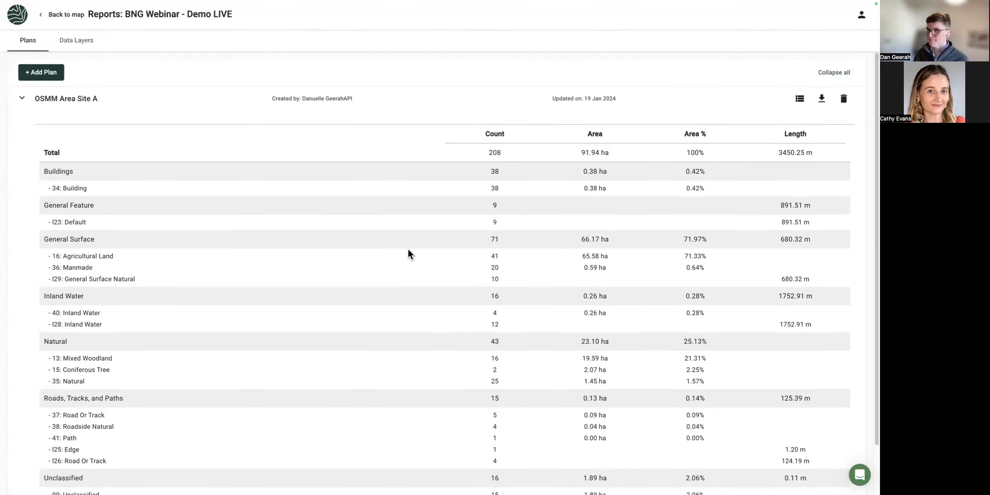
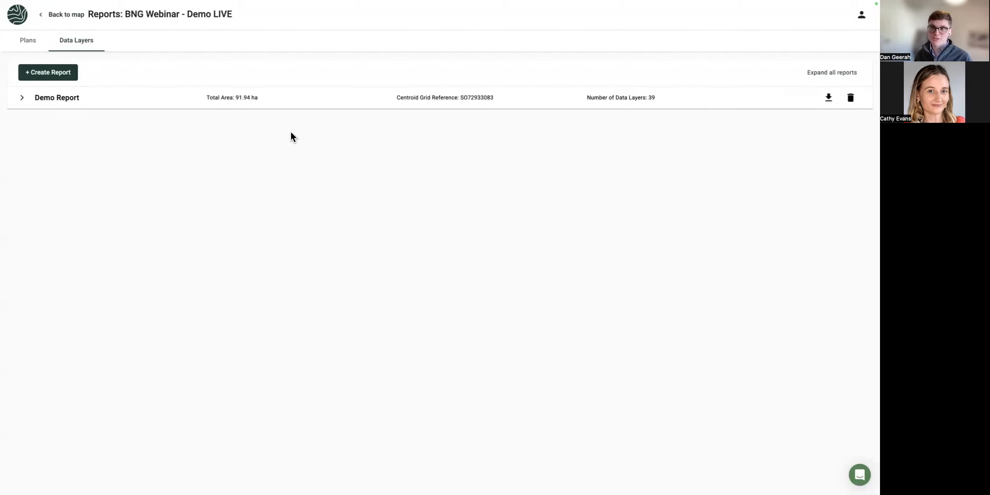
Expand the Demo Report and review its EWCO priority entries, including the 0.04% Water Quality share.
click(200, 101)
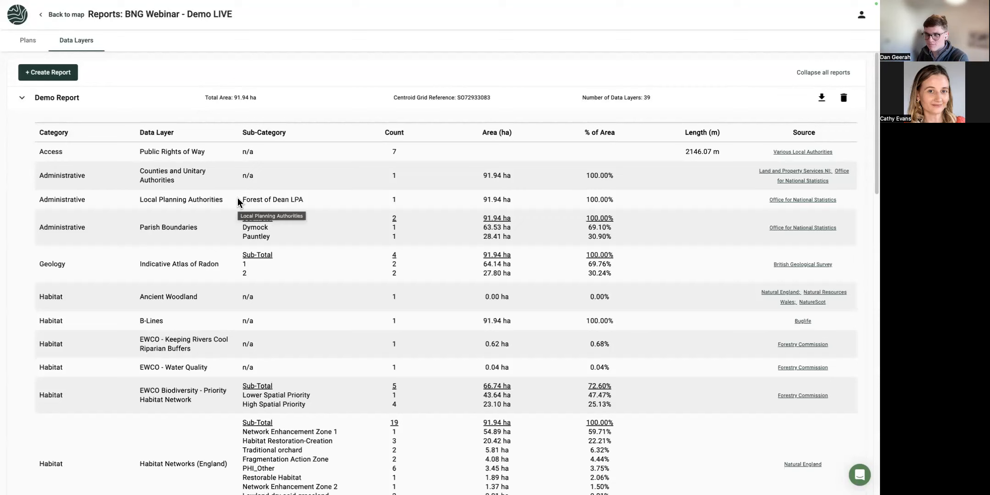
scroll(177, 215, down, 1)
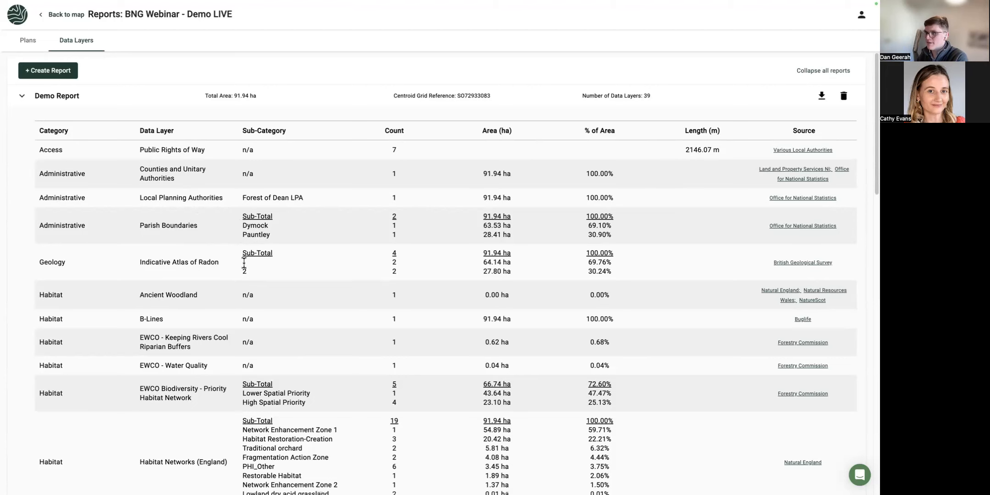
scroll(246, 250, down, 2)
scroll(246, 252, down, 2)
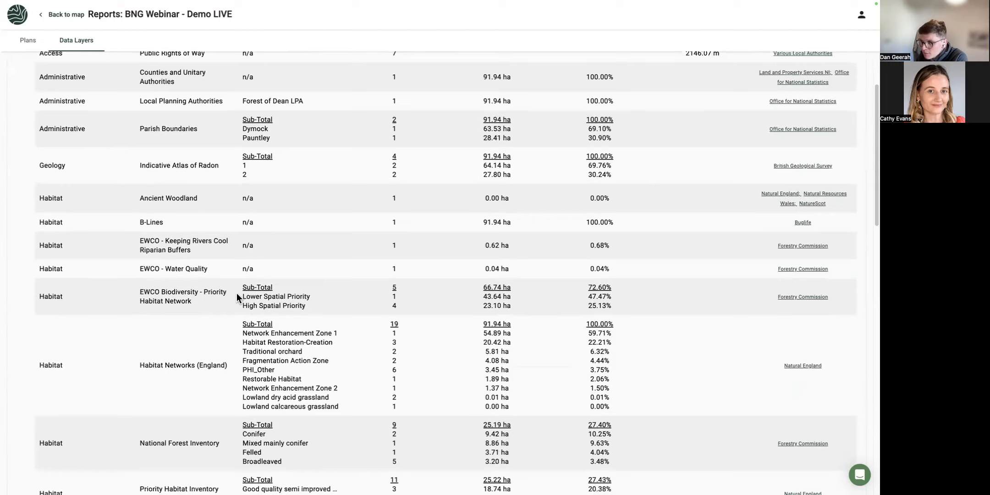
drag(239, 294, 318, 309)
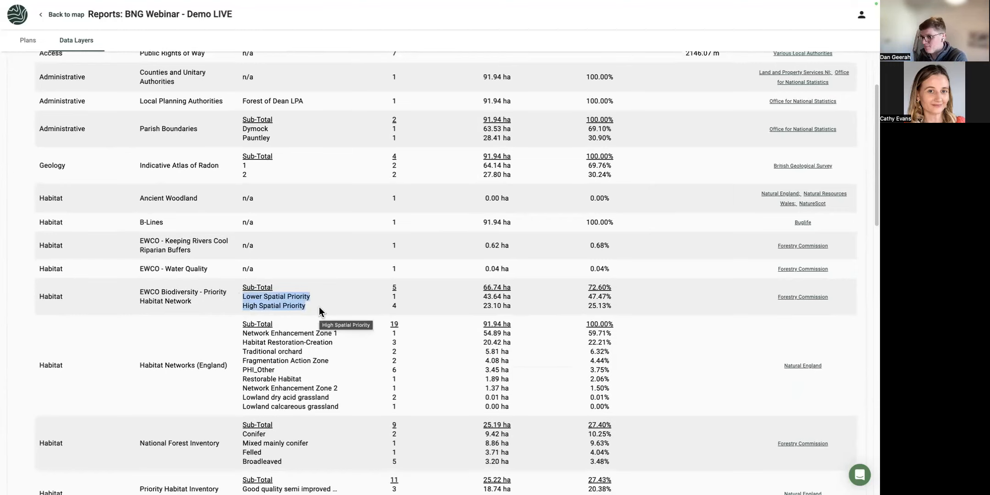
click(319, 308)
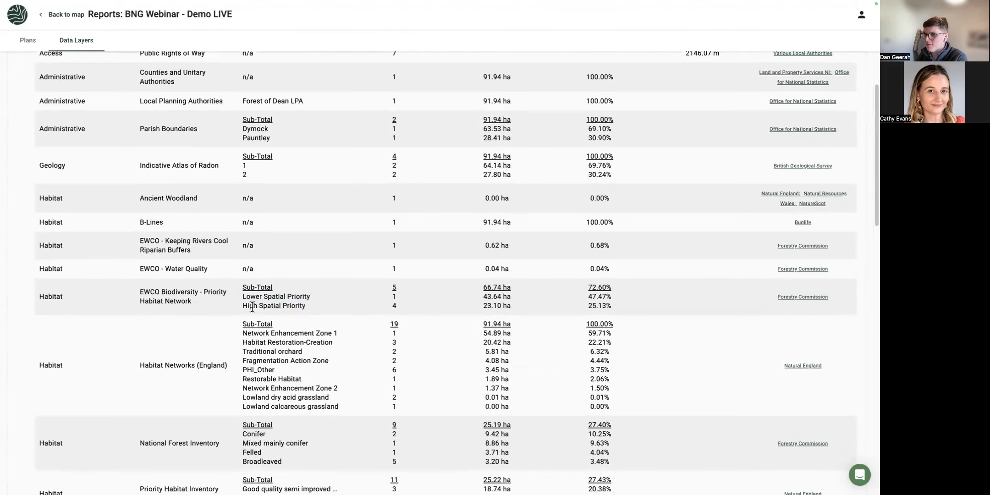
drag(242, 285, 305, 307)
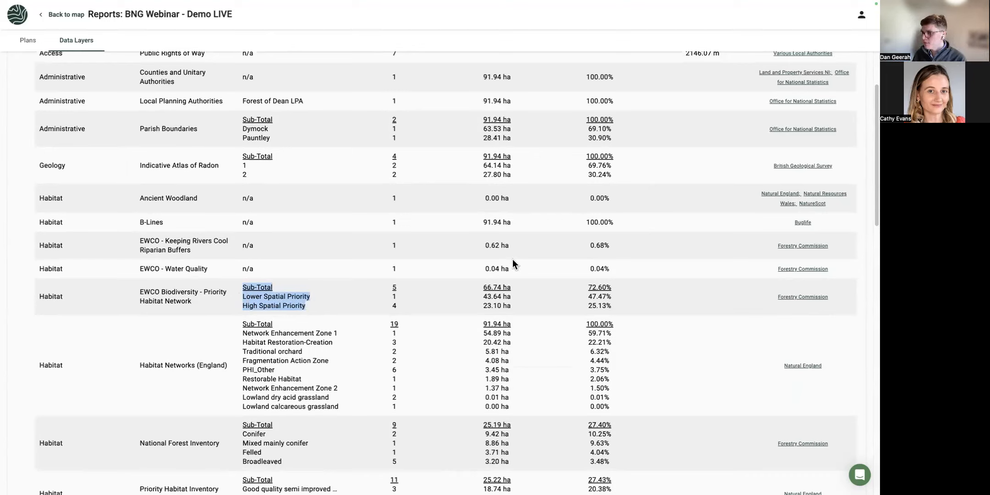
drag(588, 269, 617, 272)
click(277, 250)
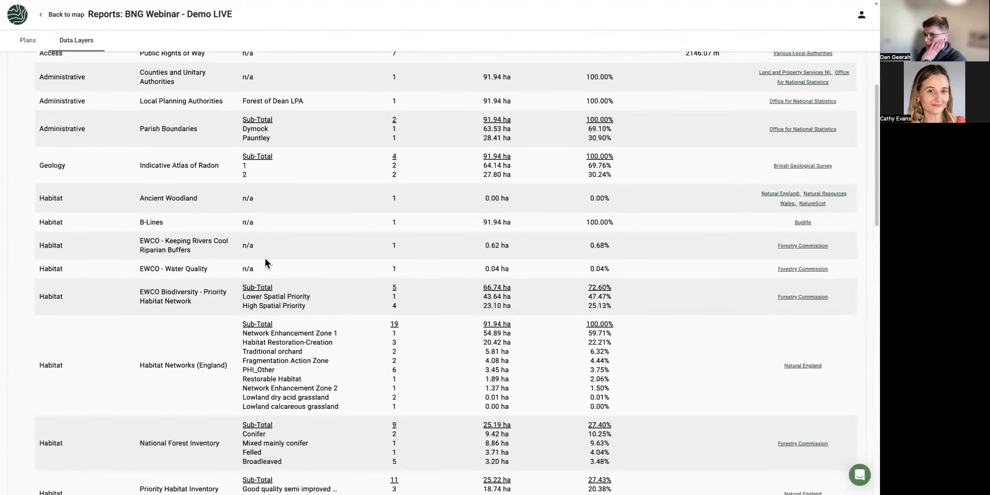
drag(143, 223, 160, 224)
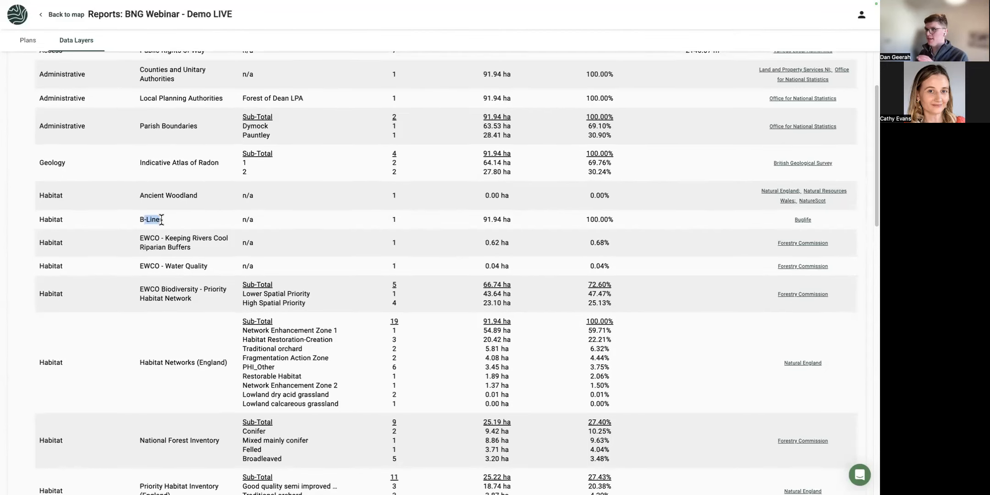
Scroll down to the Access and Designations layers such as SSSI, then back to the top.
scroll(161, 220, down, 1)
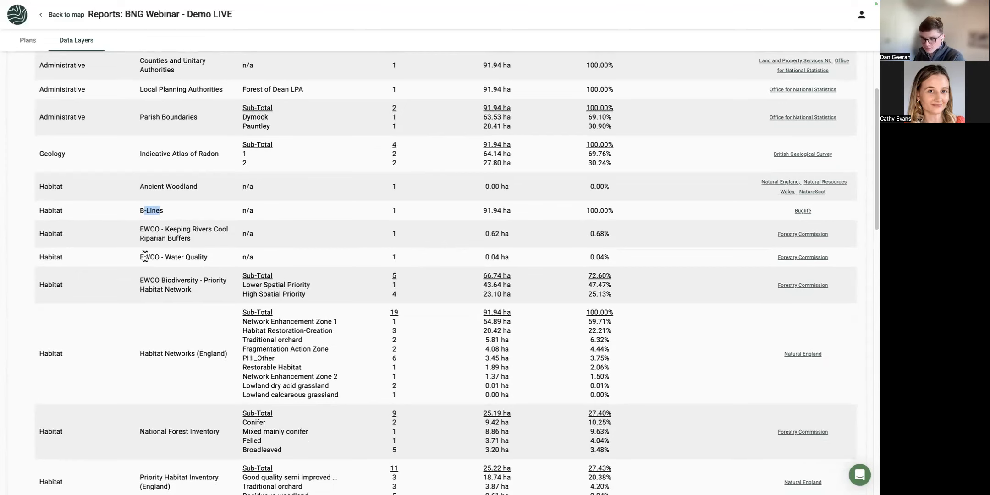
scroll(143, 256, down, 2)
scroll(143, 257, down, 1)
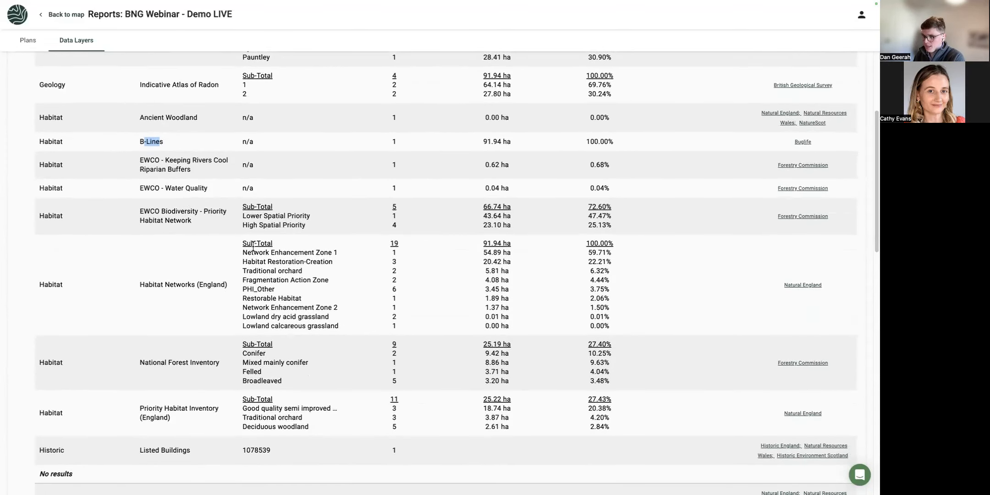
scroll(257, 362, down, 2)
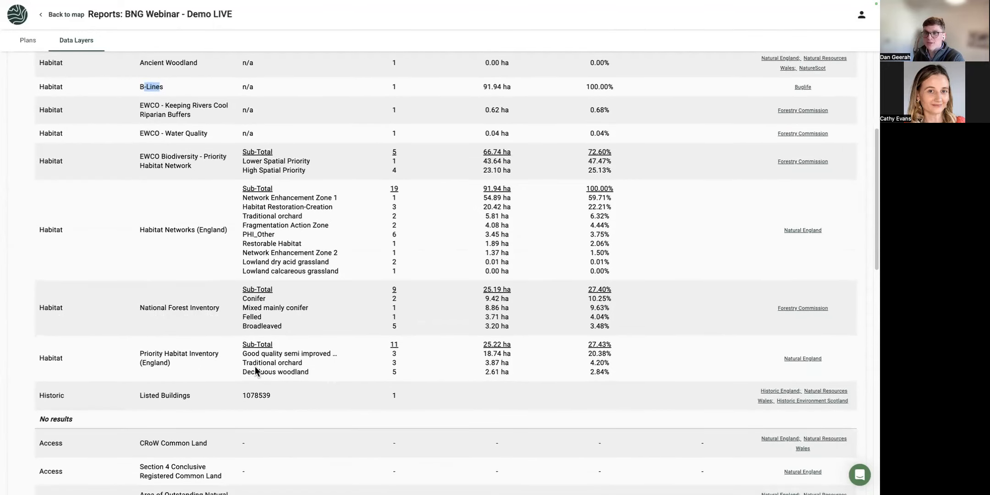
scroll(257, 362, down, 10)
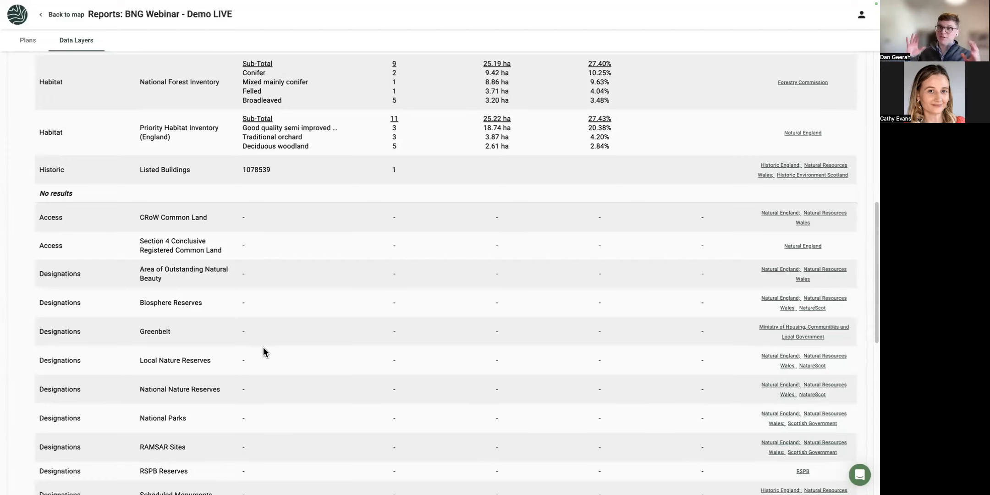
scroll(262, 356, down, 6)
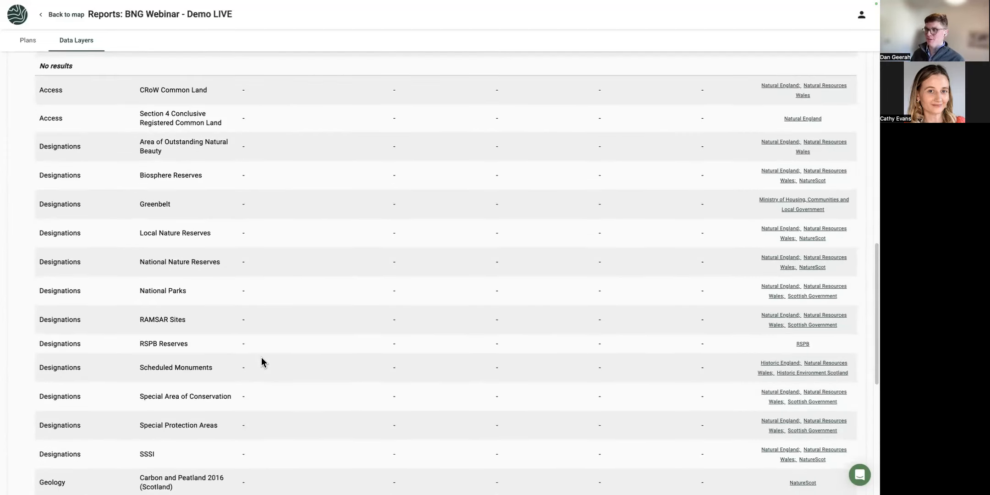
drag(154, 438, 128, 439)
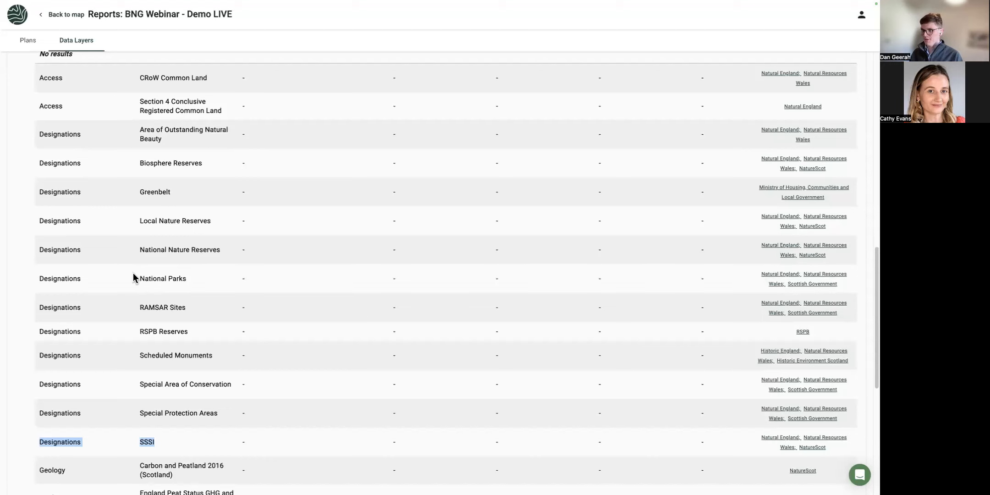
scroll(133, 269, up, 1)
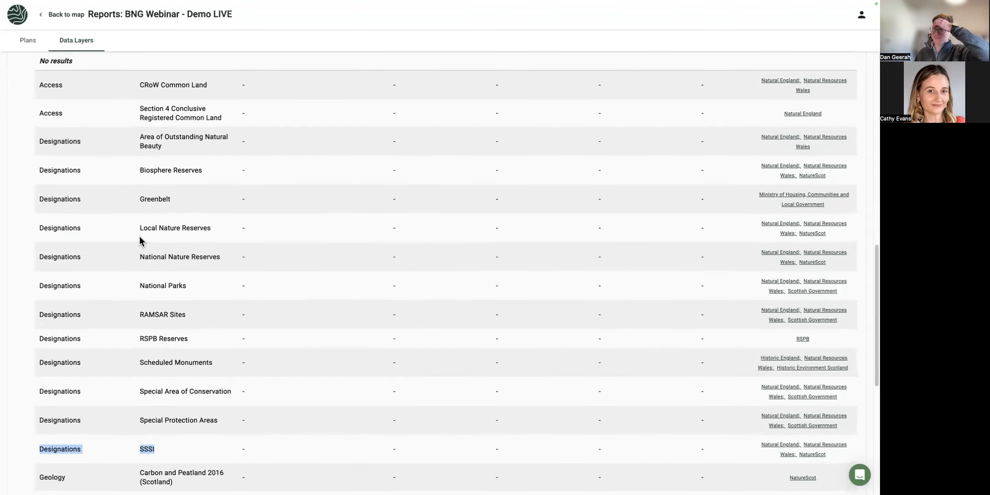
scroll(139, 237, up, 15)
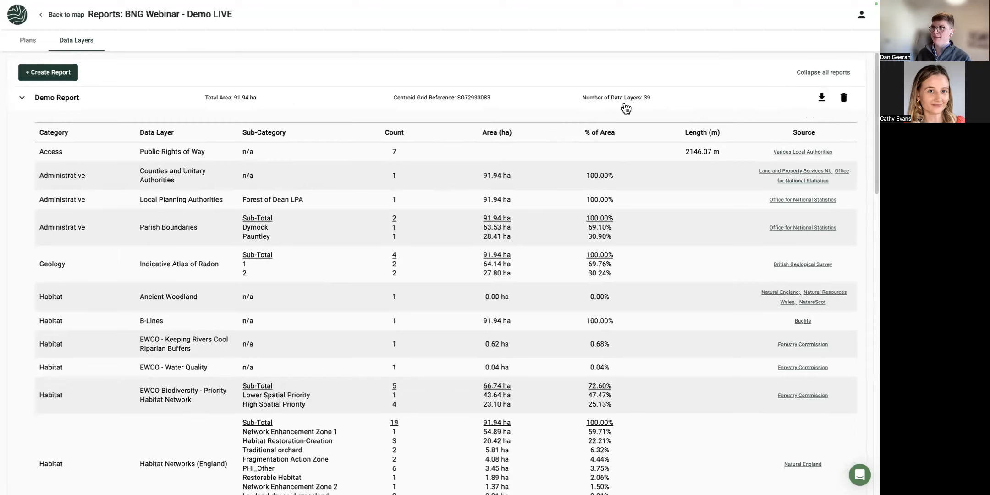
Back on the map, hide OSMM Area Site A and zoom into the northern BestGuess parcels.
click(62, 15)
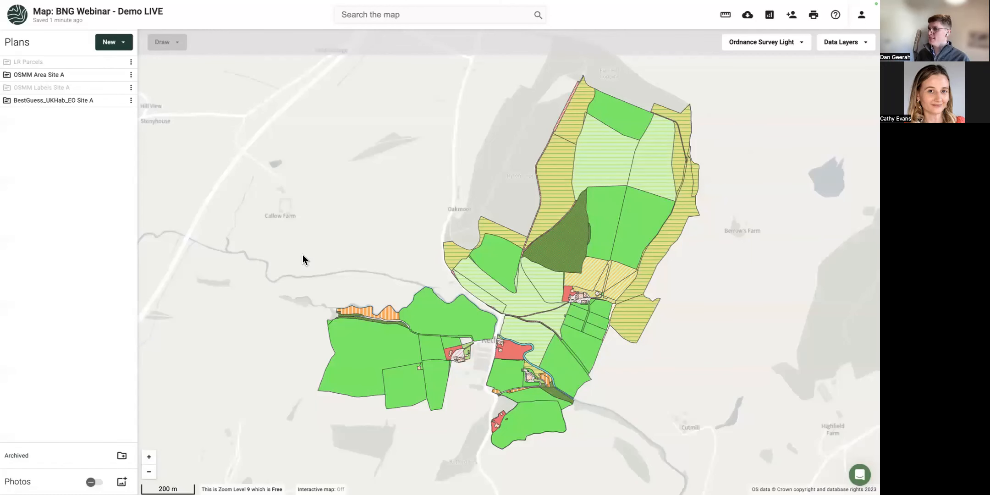
click(118, 76)
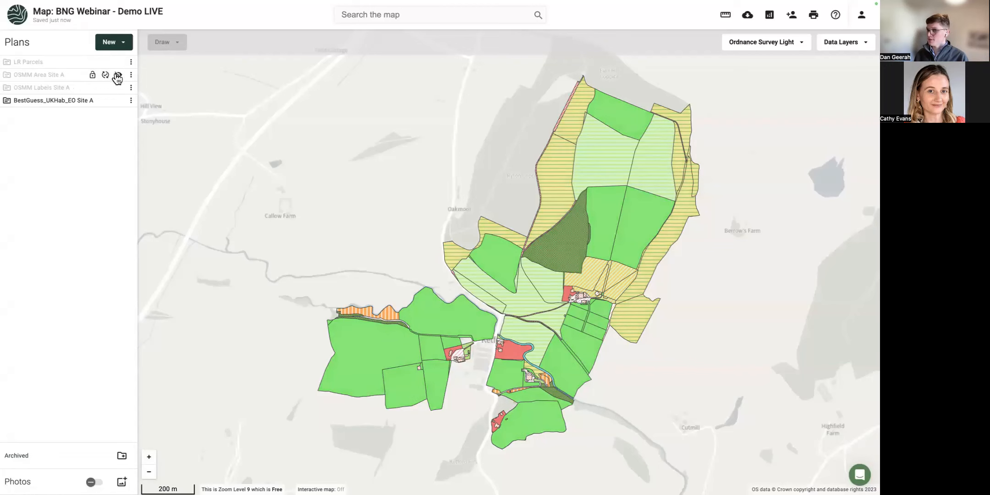
drag(271, 193, 229, 173)
mouse_move(115, 103)
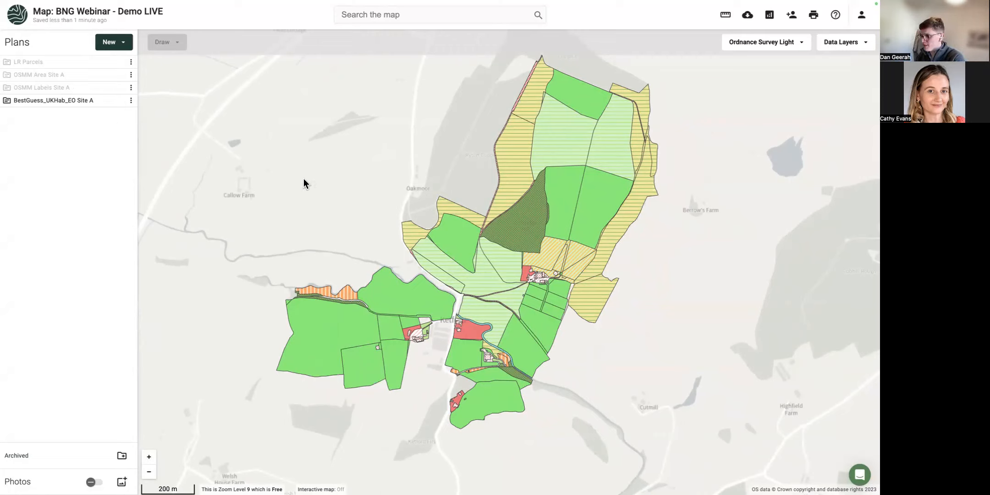
drag(467, 162, 320, 170)
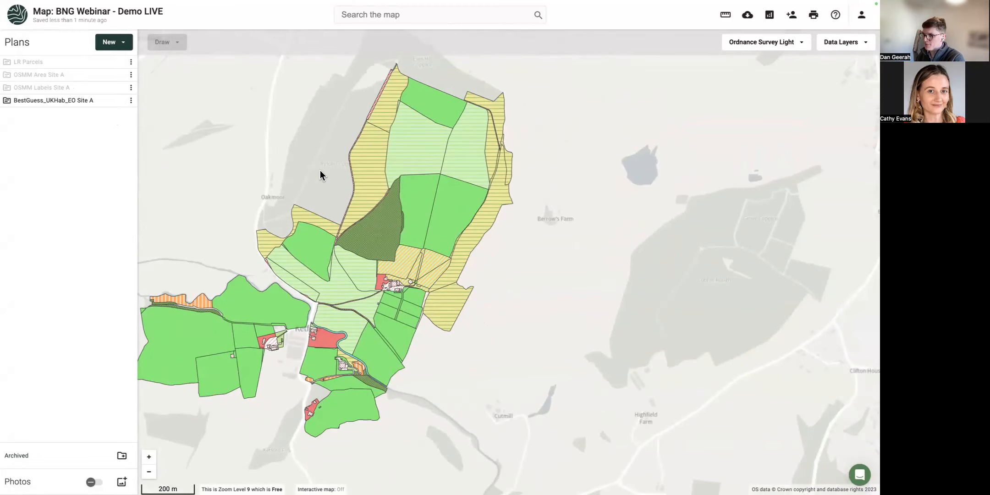
scroll(321, 170, up, 3)
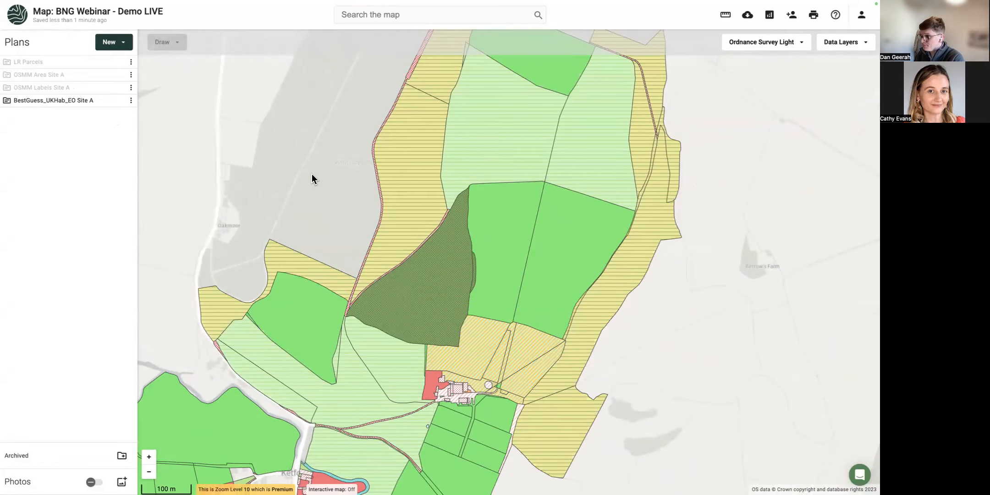
drag(312, 174, 249, 172)
Inspect the coniferous woodland parcel and the 4.31 ha and 5.36 ha grassland parcels' attributes.
click(369, 184)
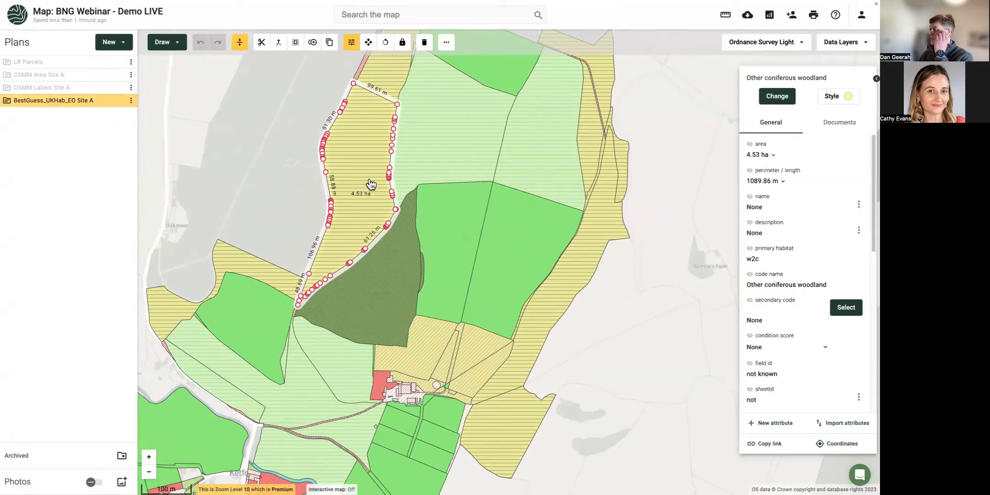
scroll(793, 286, down, 5)
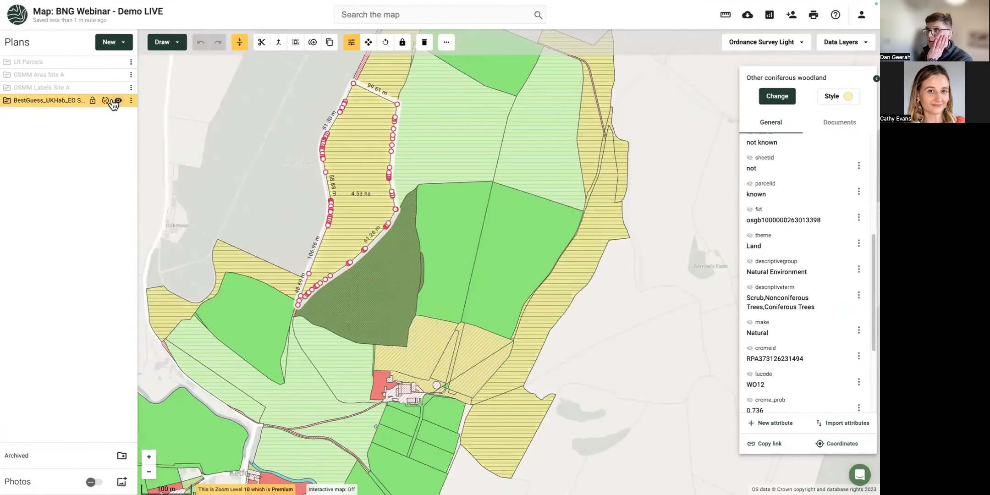
click(251, 165)
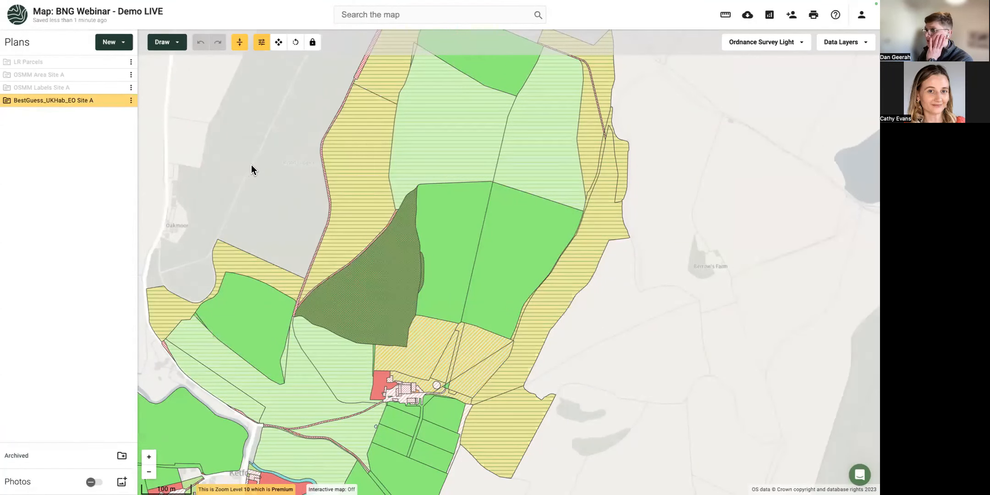
click(415, 144)
click(530, 158)
scroll(767, 285, down, 5)
scroll(775, 296, down, 2)
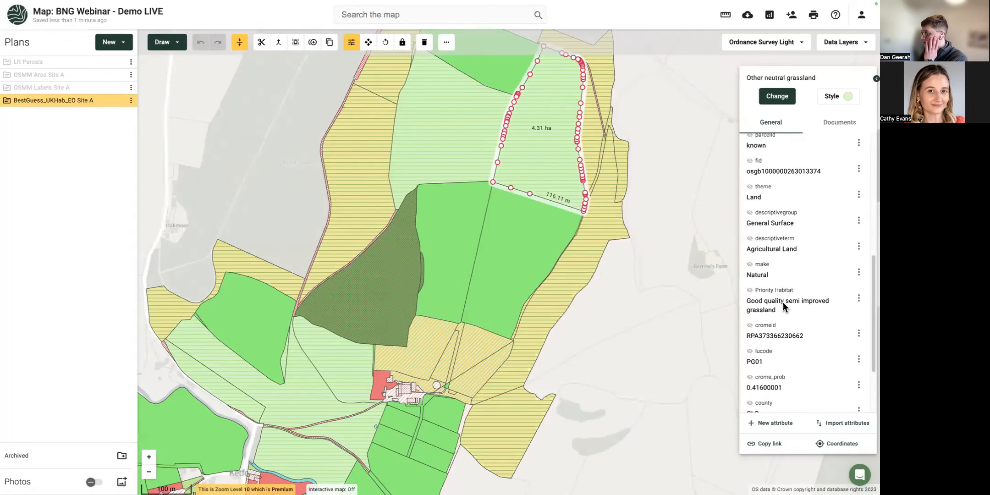
click(456, 163)
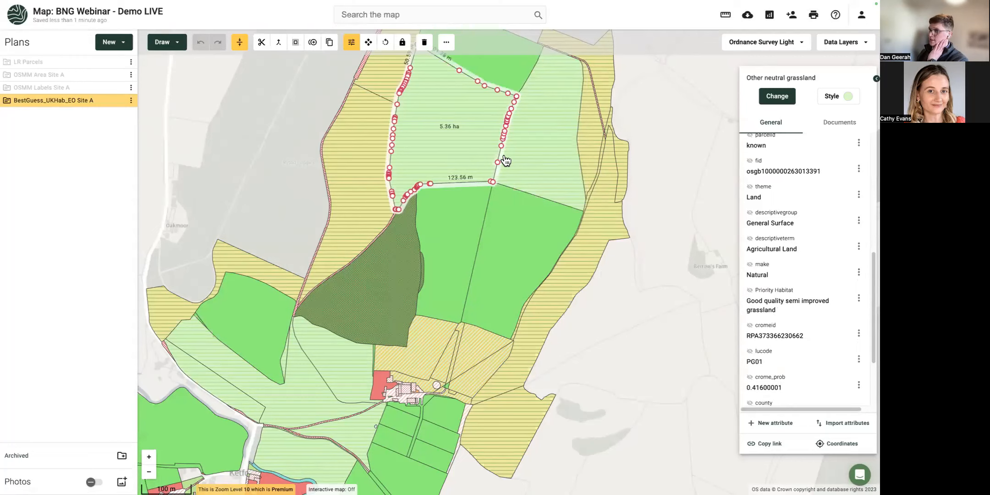
click(519, 159)
drag(774, 311, 754, 302)
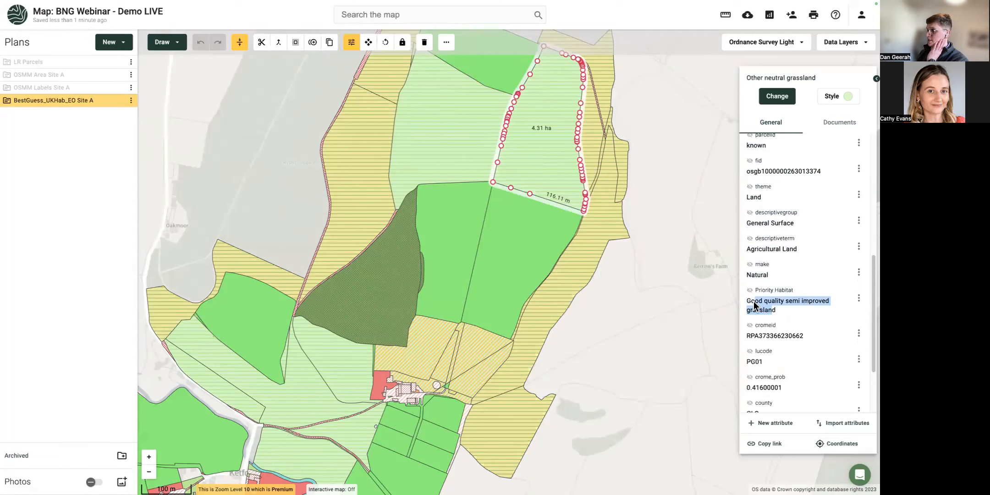
Check the 4.48 ha and 3.37 ha modified grassland, then select the southern temporary grass parcel.
click(516, 246)
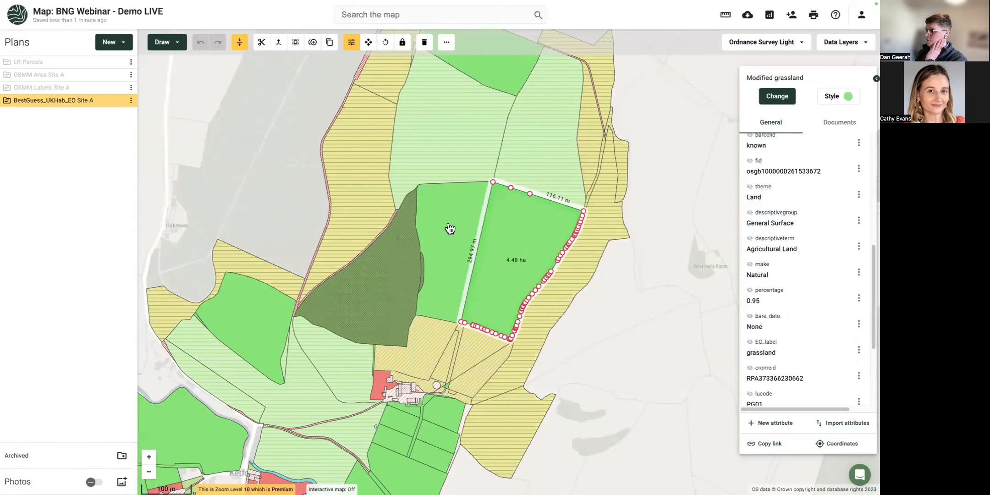
click(449, 228)
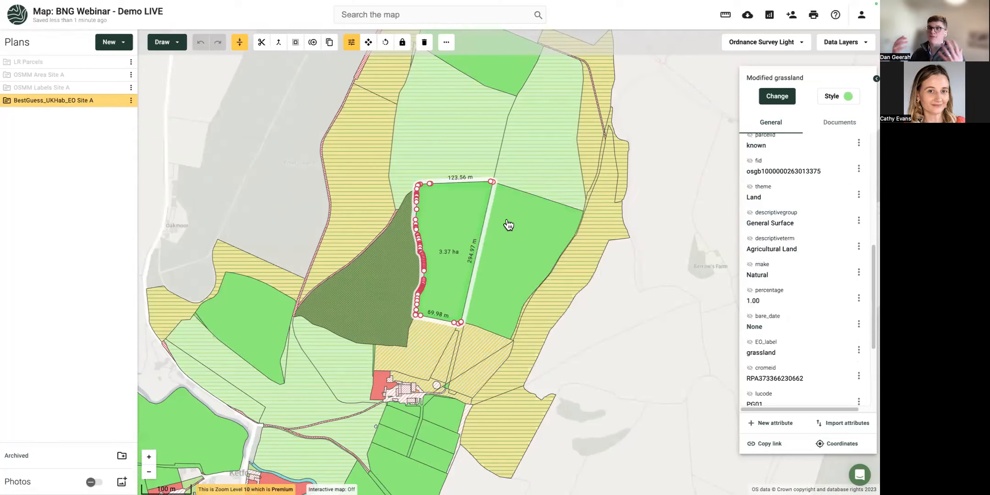
scroll(836, 279, down, 1)
scroll(809, 271, down, 1)
scroll(809, 270, down, 1)
scroll(808, 273, down, 3)
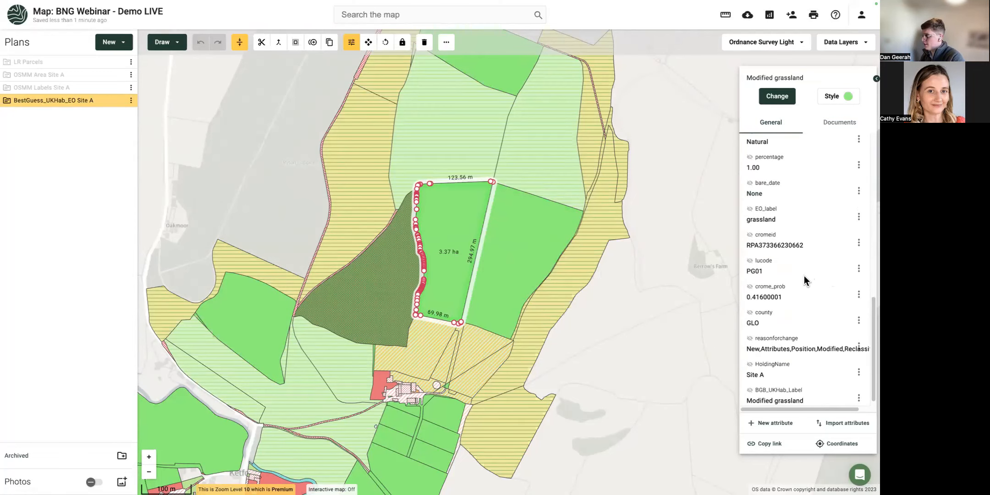
scroll(804, 277, down, 1)
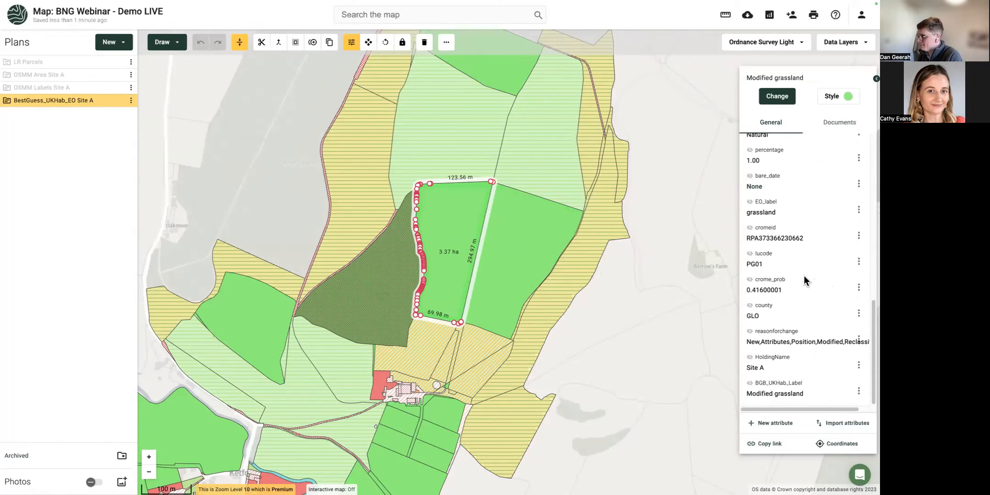
drag(308, 370, 316, 236)
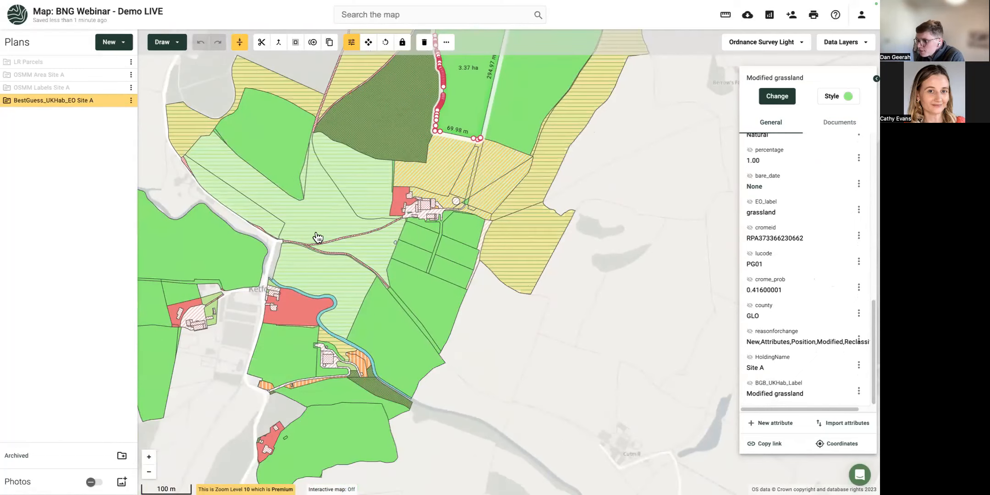
scroll(358, 369, up, 3)
click(358, 367)
scroll(359, 363, up, 3)
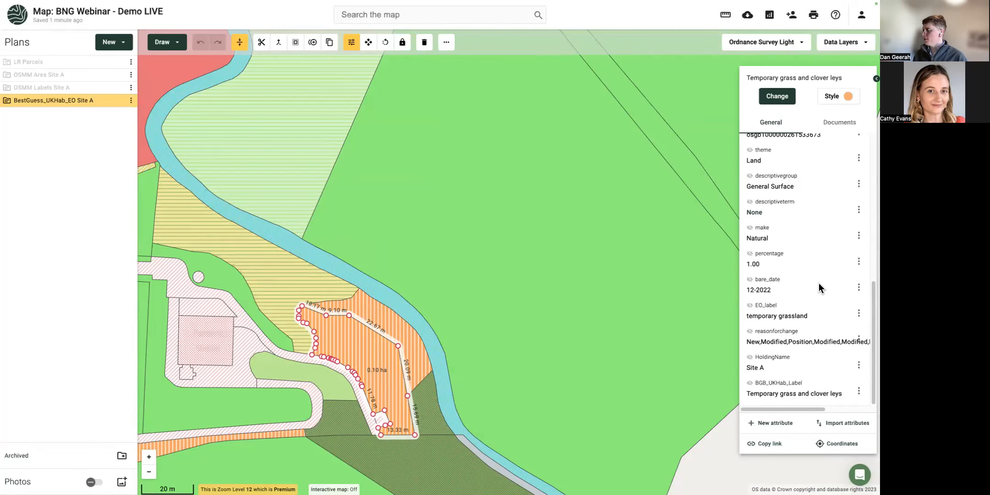
Zoom in on the 0.10 ha parcel and open the BestGuess_UKHab_E0 Site A plan's options menu.
scroll(818, 285, up, 1)
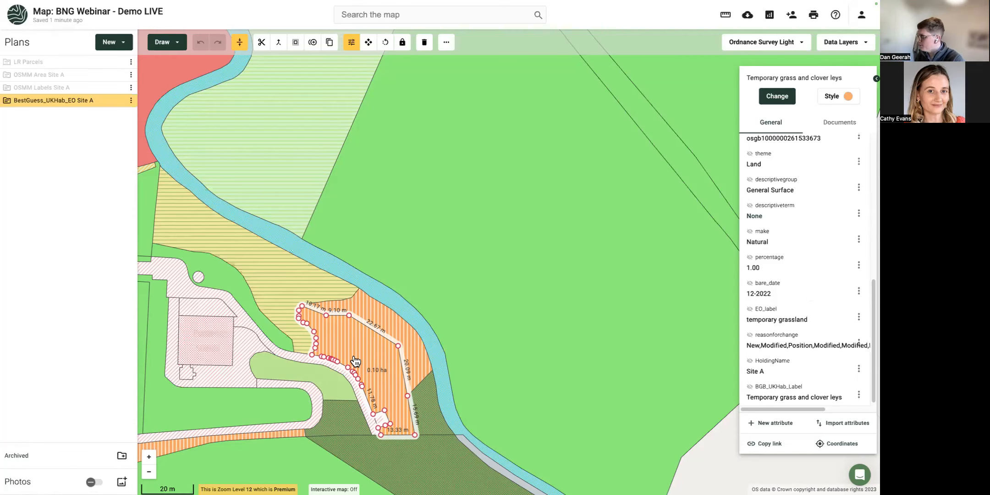
scroll(356, 359, up, 2)
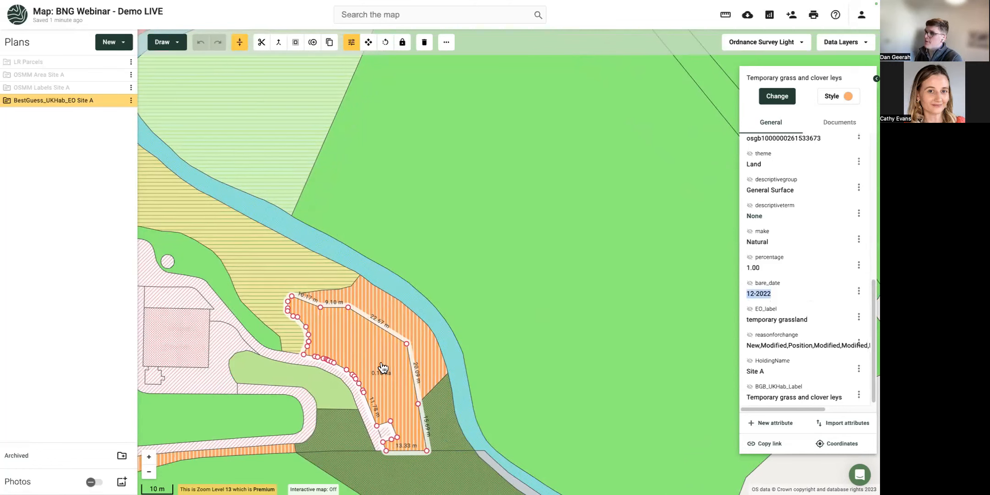
click(131, 100)
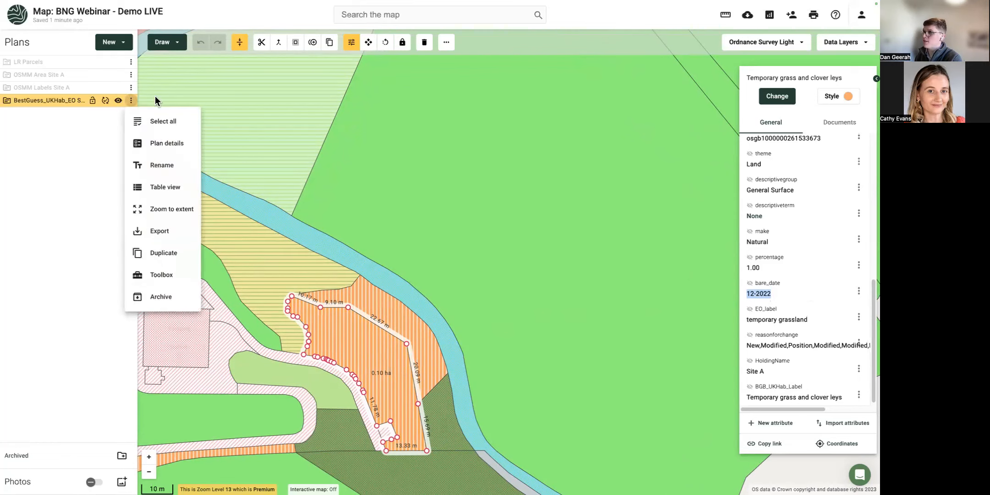
Switch the basemap to Bing Imagery and toggle the BestGuess plan off and on to compare.
click(744, 45)
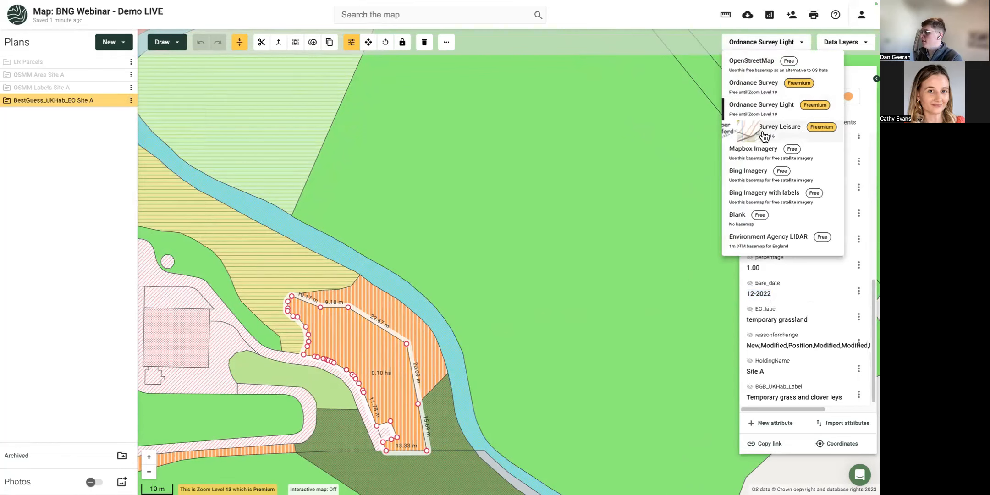
click(751, 178)
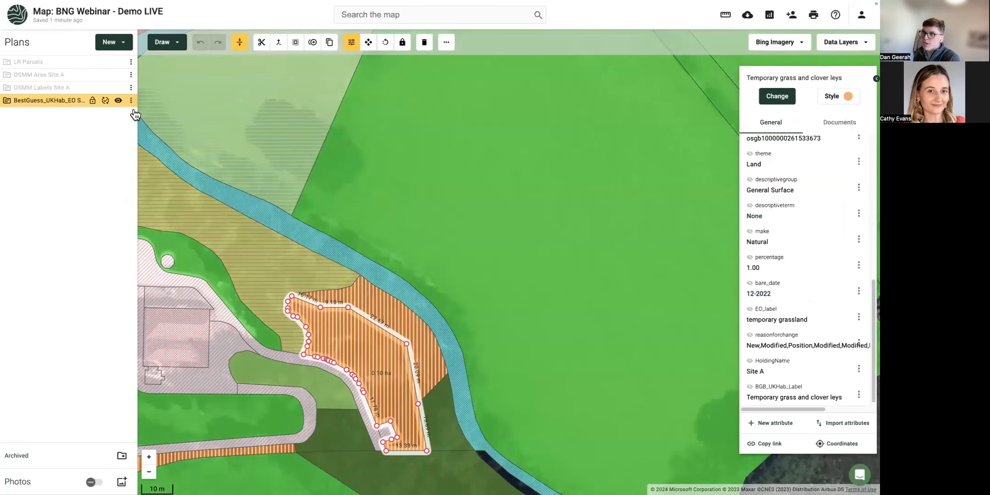
click(118, 100)
click(118, 102)
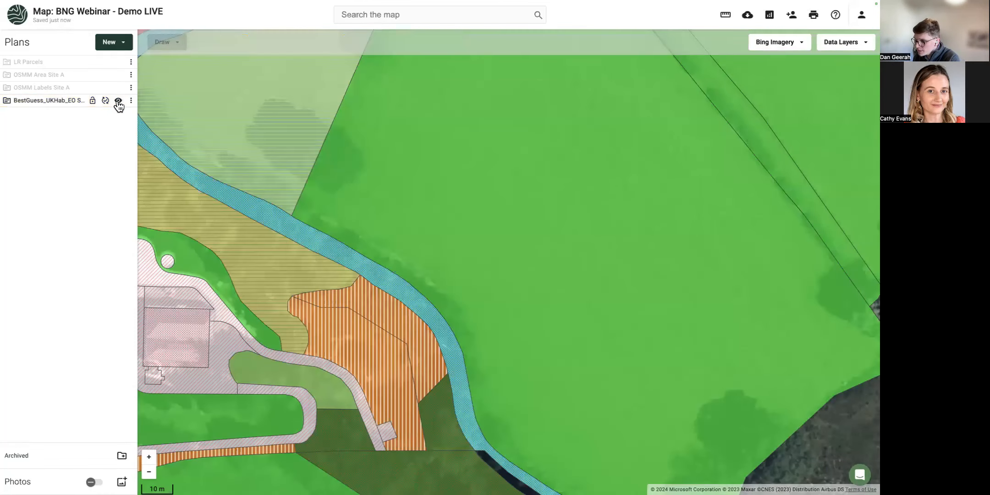
click(118, 101)
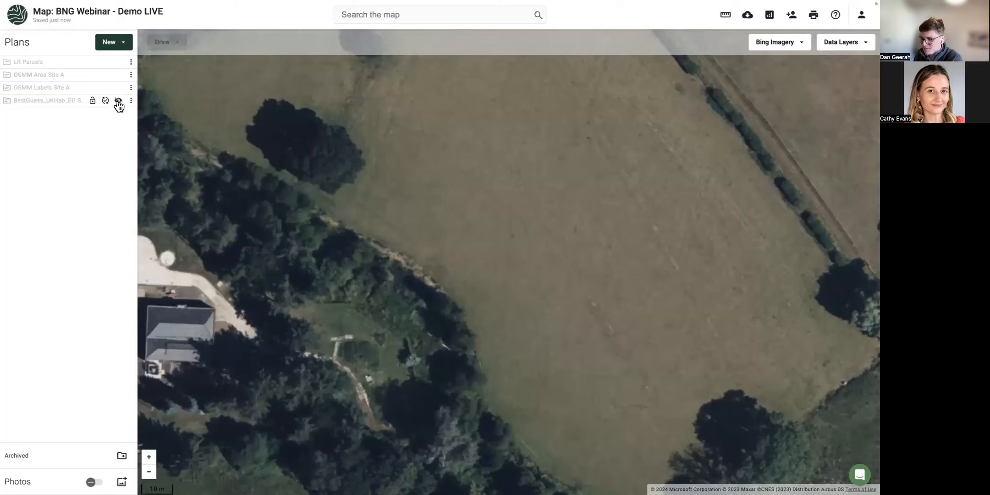
click(118, 101)
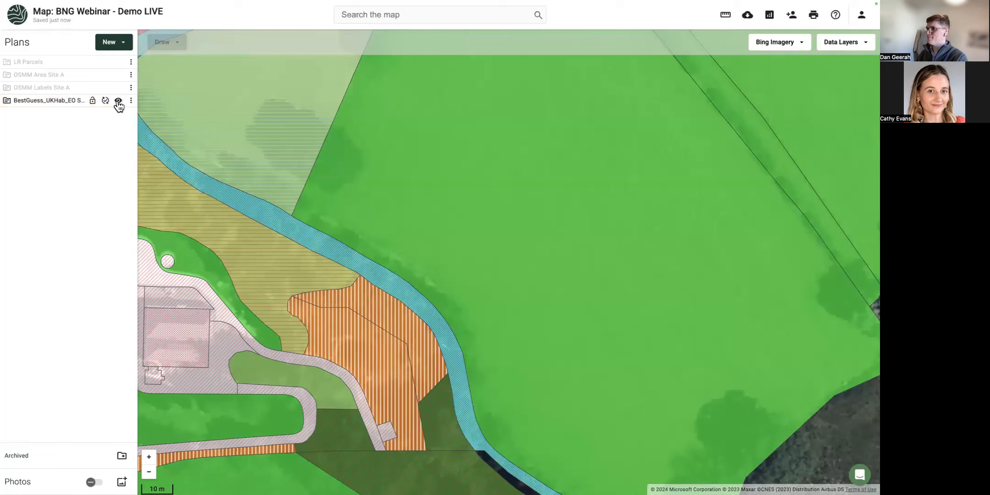
Inspect the temporary grass parcel and 2.38 ha grassland field, then deselect and view the northern farmland.
click(349, 343)
scroll(767, 335, down, 1)
scroll(770, 331, down, 3)
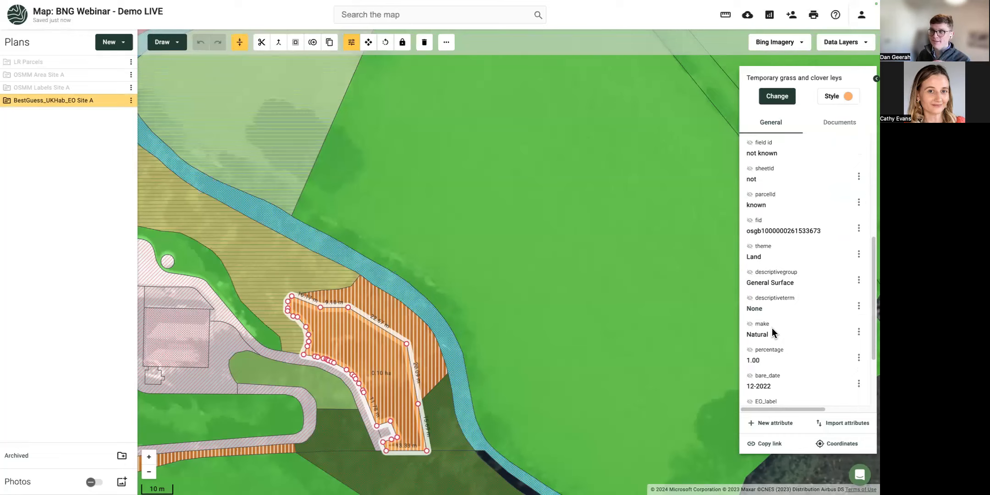
scroll(587, 292, down, 3)
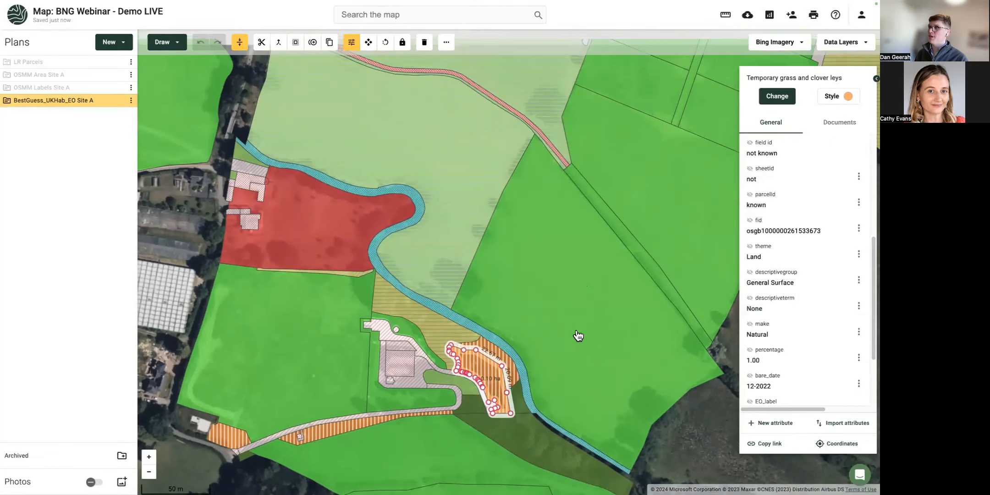
scroll(578, 336, down, 1)
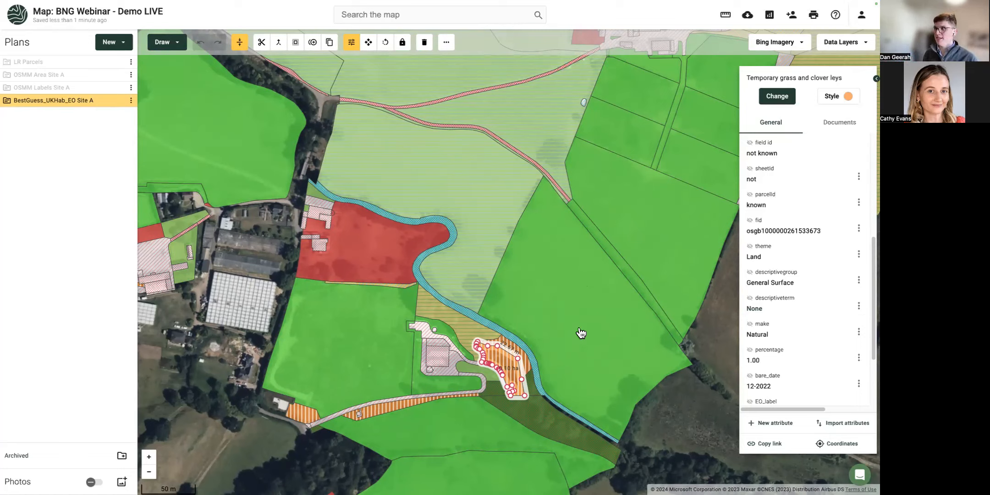
drag(568, 323, 471, 350)
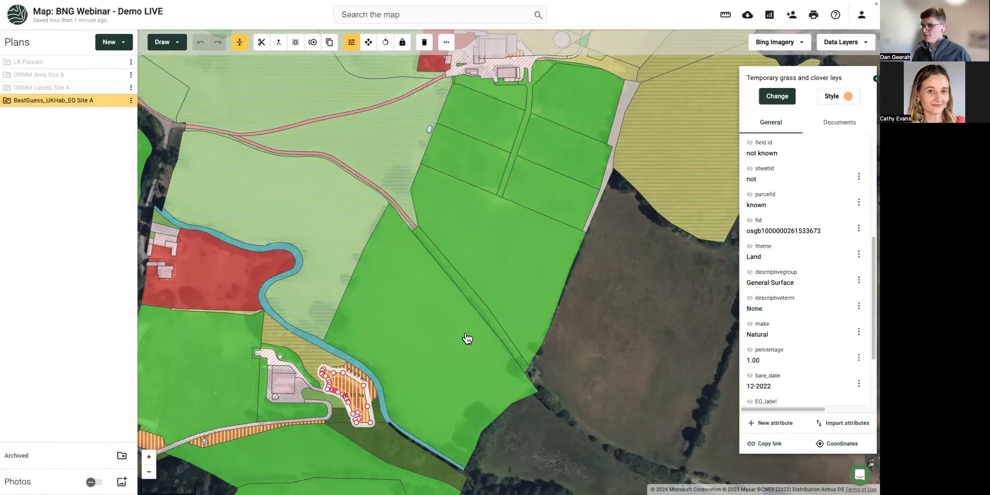
click(464, 338)
scroll(778, 359, down, 3)
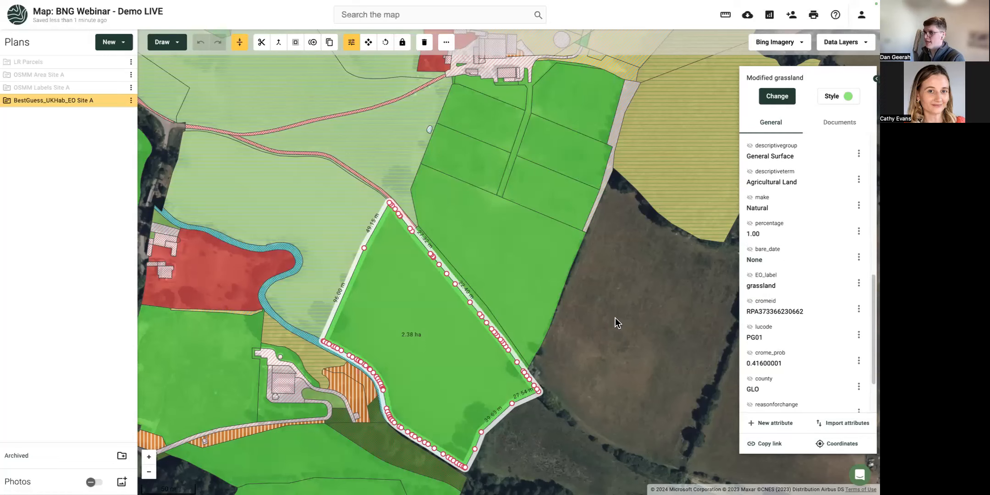
drag(529, 203, 495, 291)
scroll(475, 317, down, 3)
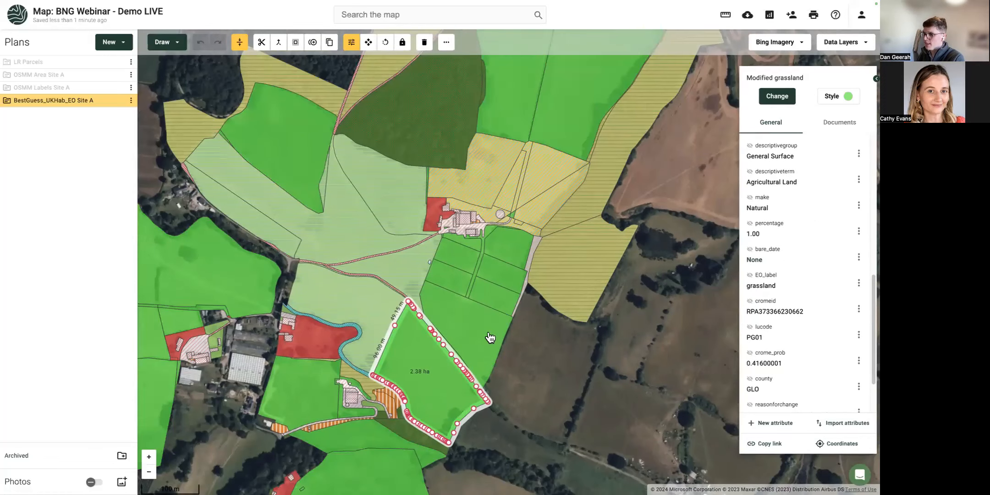
click(587, 341)
drag(542, 159, 471, 283)
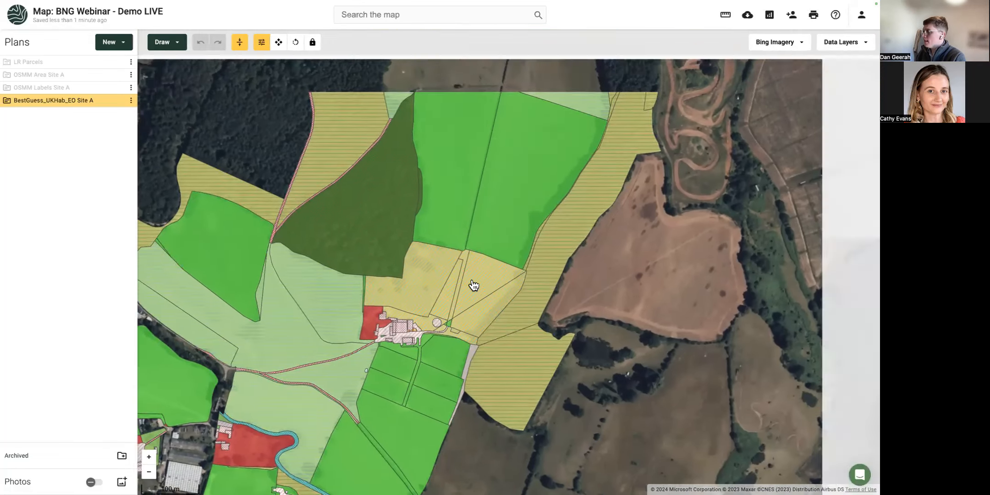
click(851, 41)
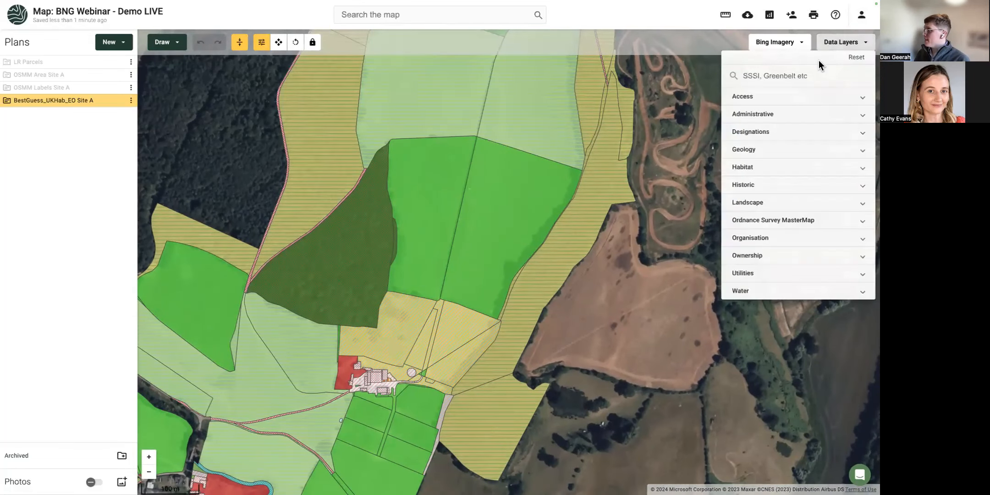
text(prio)
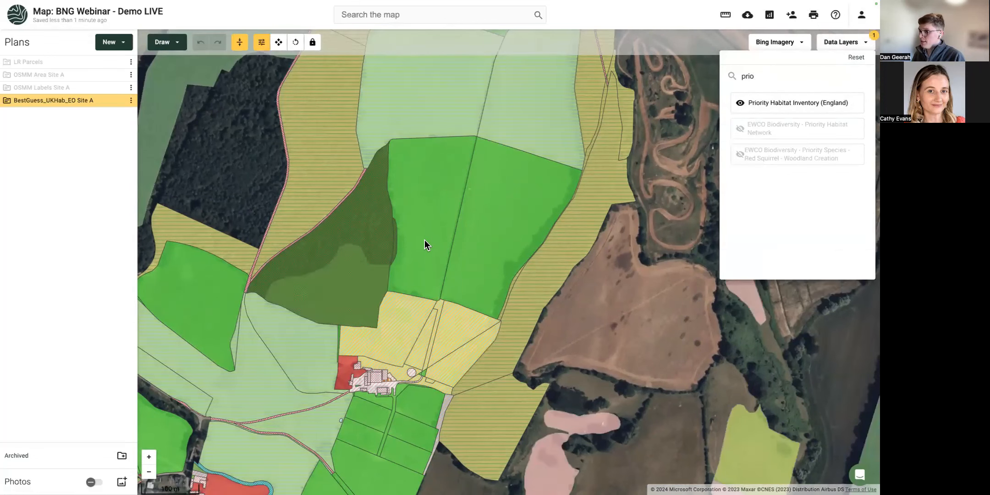
drag(425, 244, 420, 215)
click(121, 100)
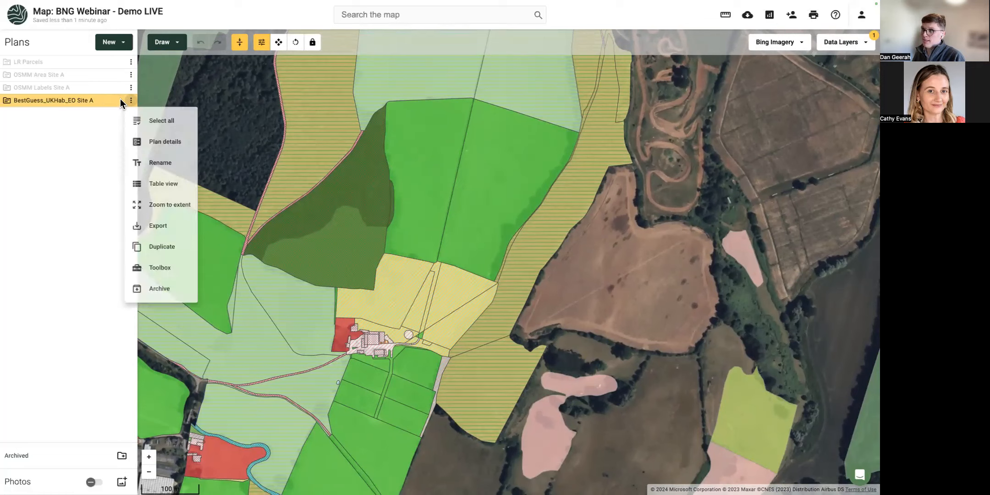
click(119, 100)
click(119, 100)
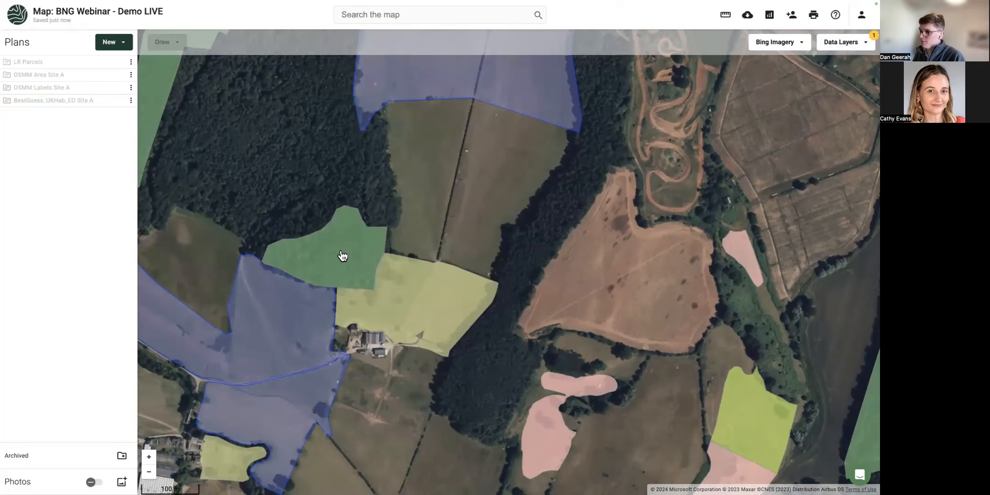
scroll(337, 266, up, 5)
click(340, 265)
drag(473, 336, 422, 238)
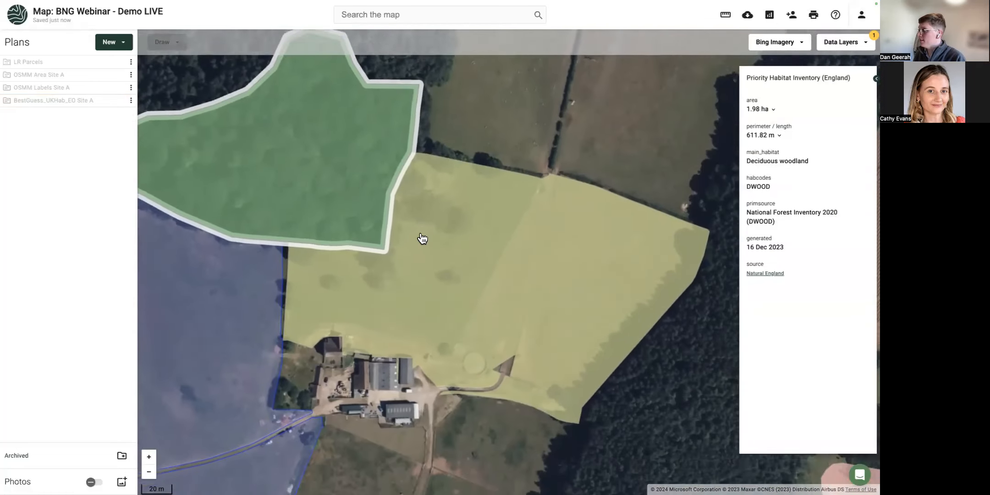
click(422, 238)
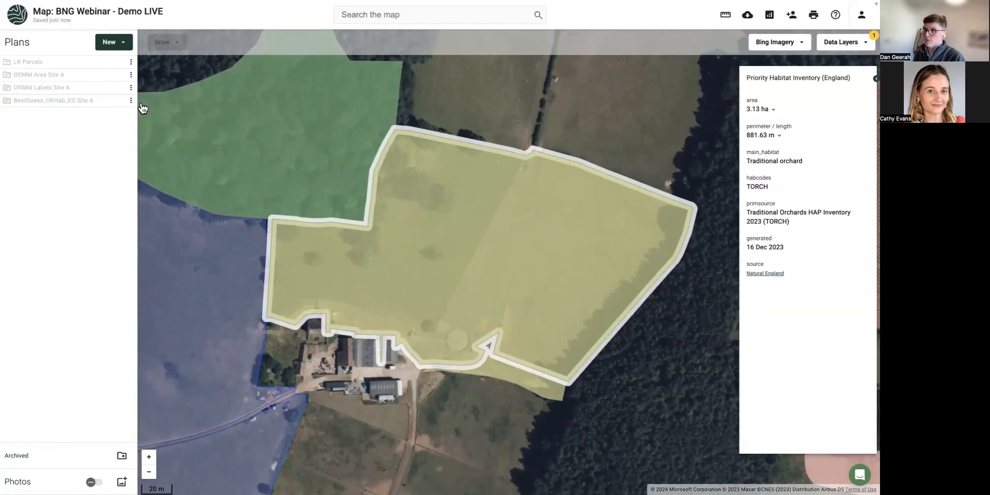
click(117, 99)
click(404, 280)
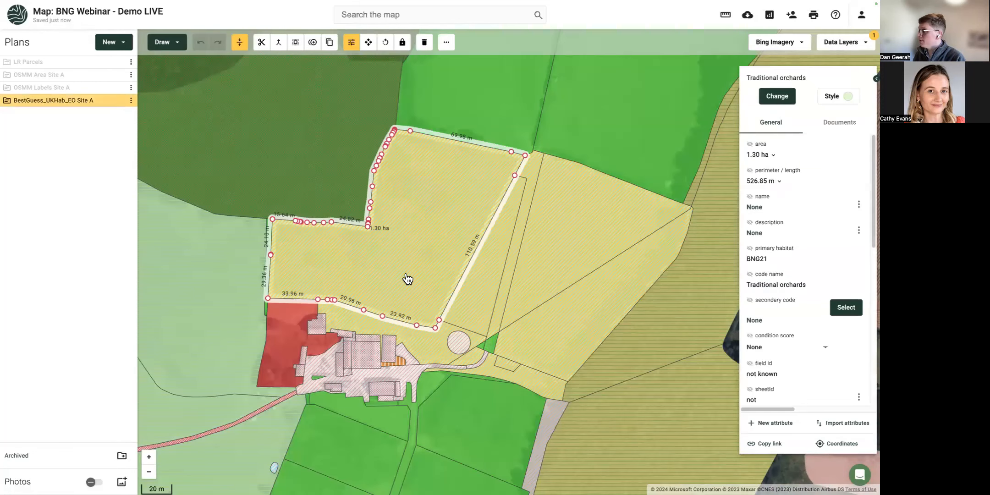
mouse_move(123, 105)
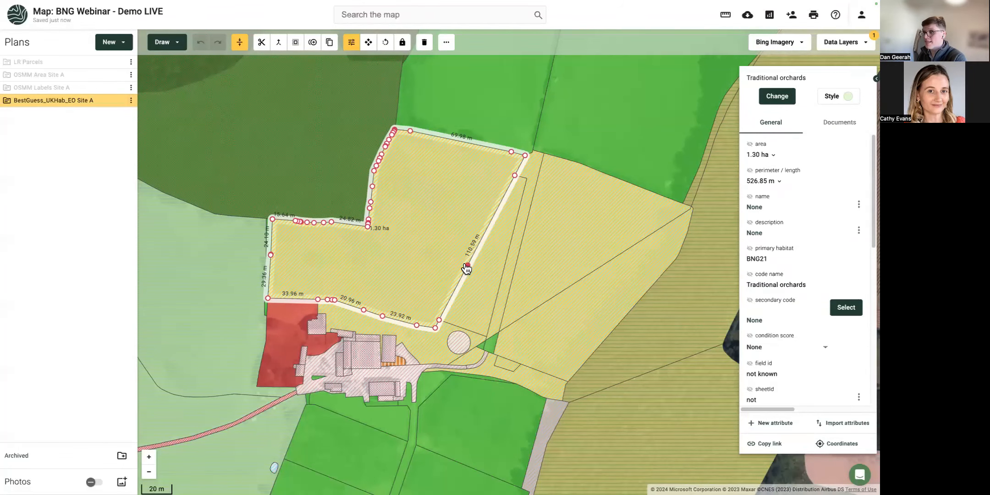
scroll(467, 268, down, 1)
scroll(467, 268, down, 1)
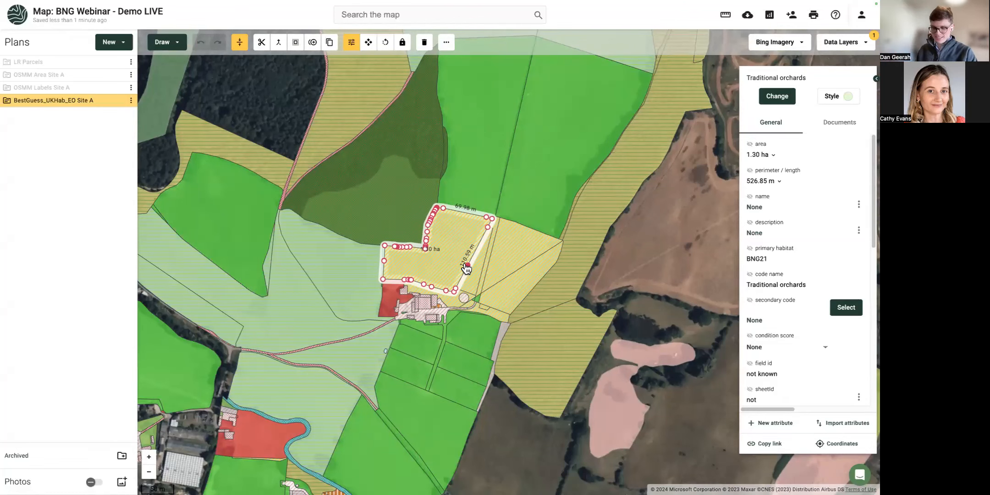
click(609, 269)
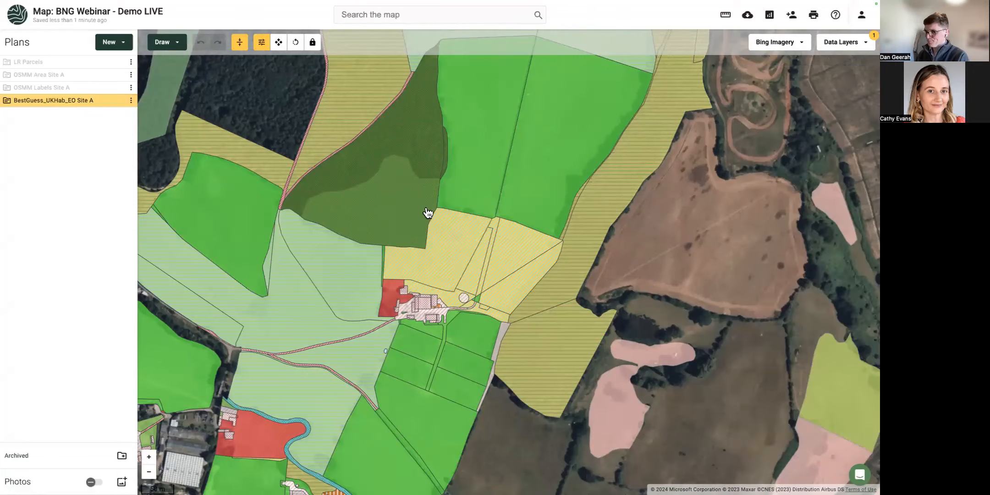
scroll(427, 212, down, 1)
click(846, 42)
click(807, 103)
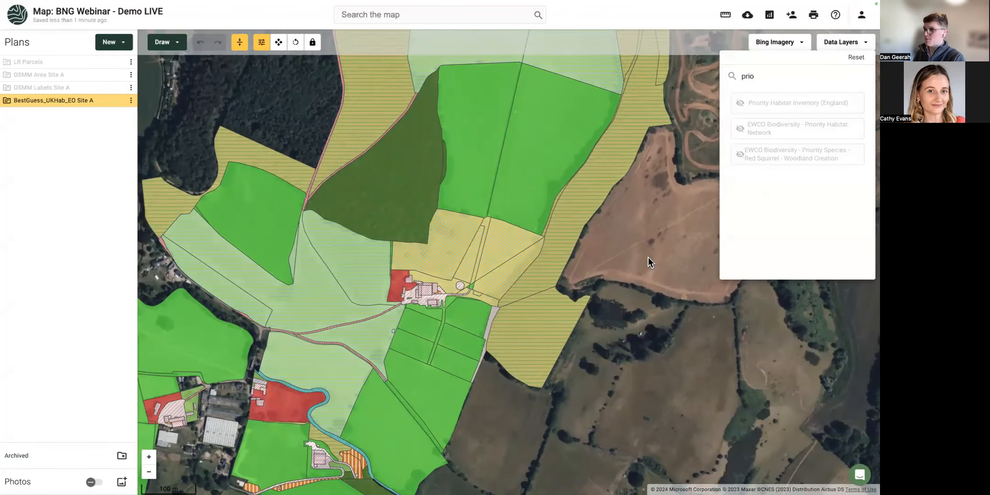
click(612, 265)
drag(608, 260, 515, 345)
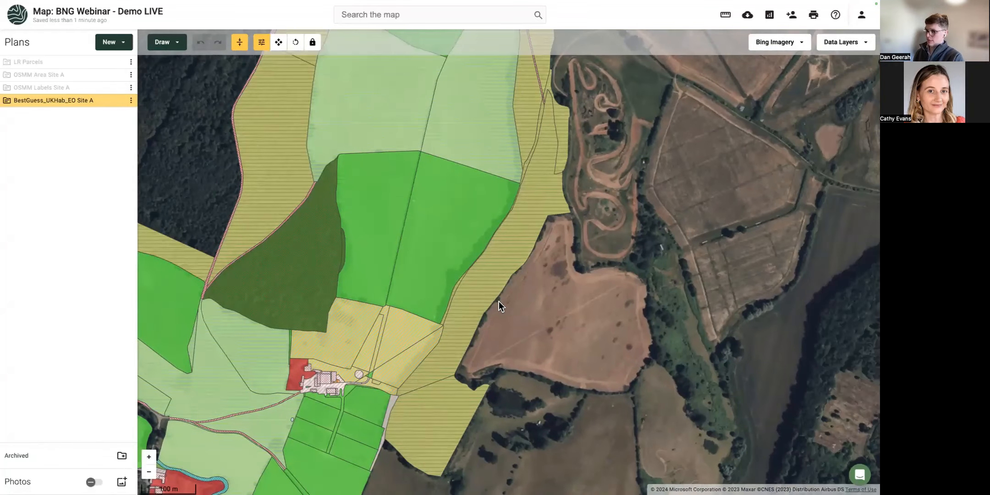
Copy the 4.48 ha and 3.37 ha modified grassland fields into a new Land Management Plan v2 plan named Future_v1.
click(439, 243)
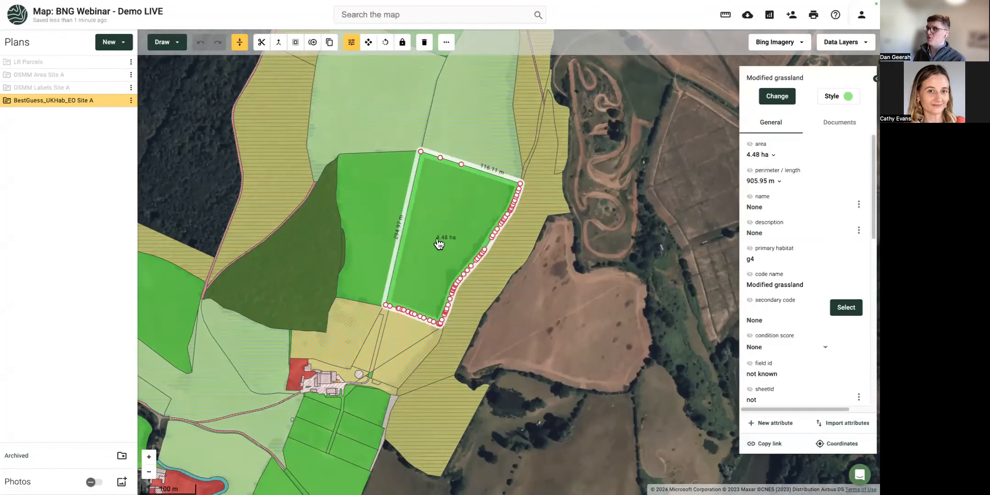
shift+click(376, 218)
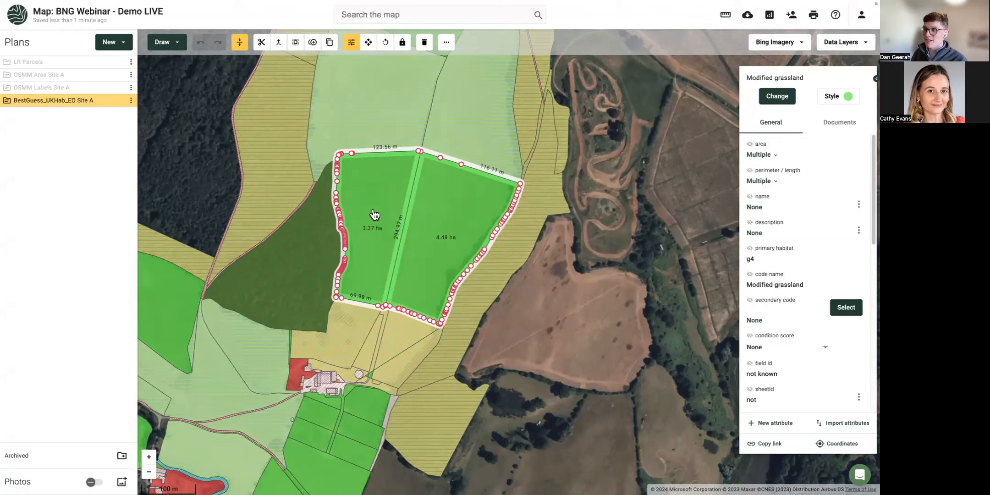
right_click(373, 209)
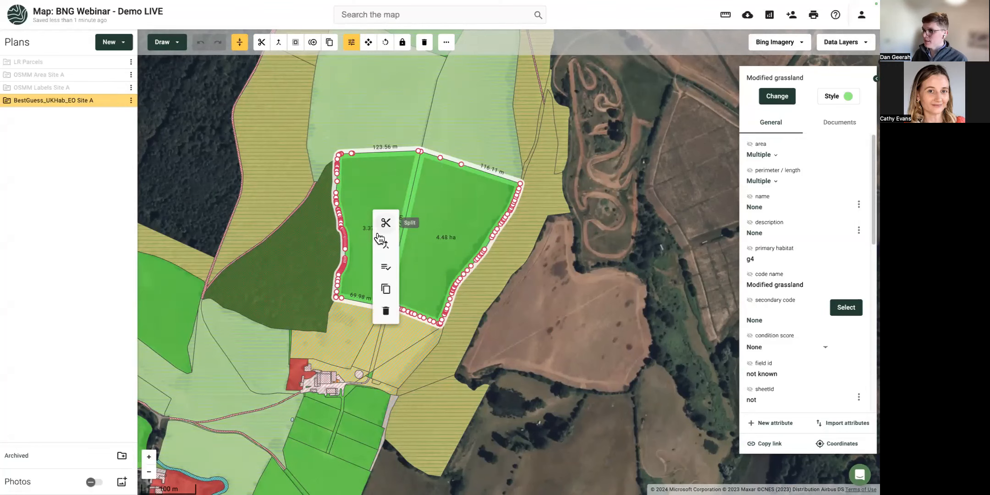
click(385, 290)
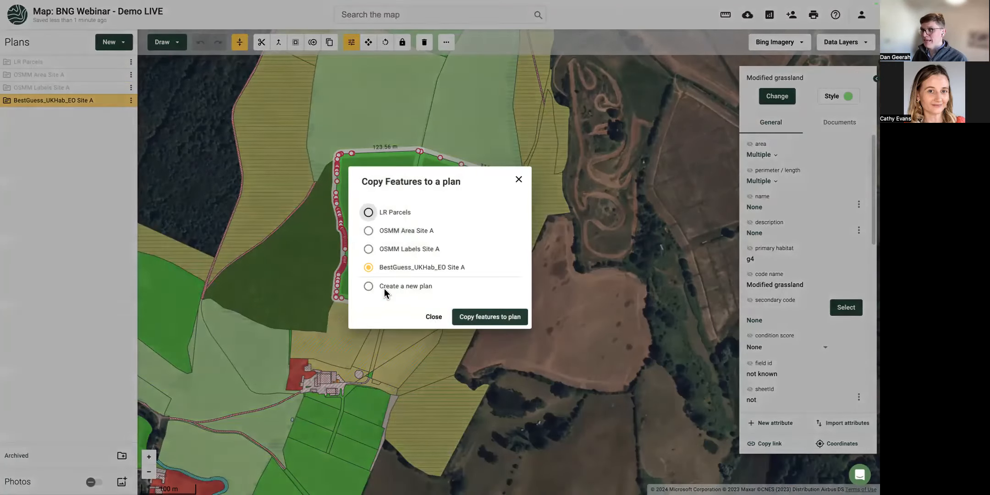
click(370, 286)
click(393, 195)
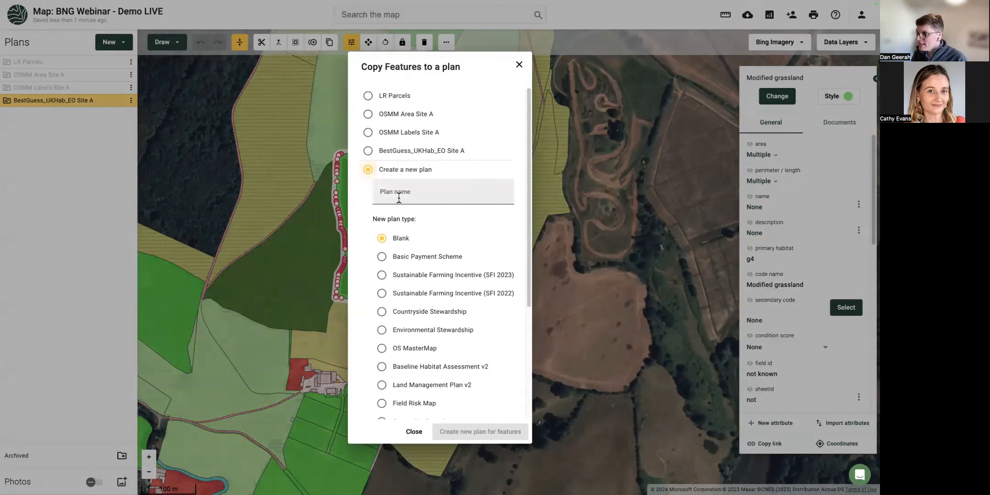
text(Future)
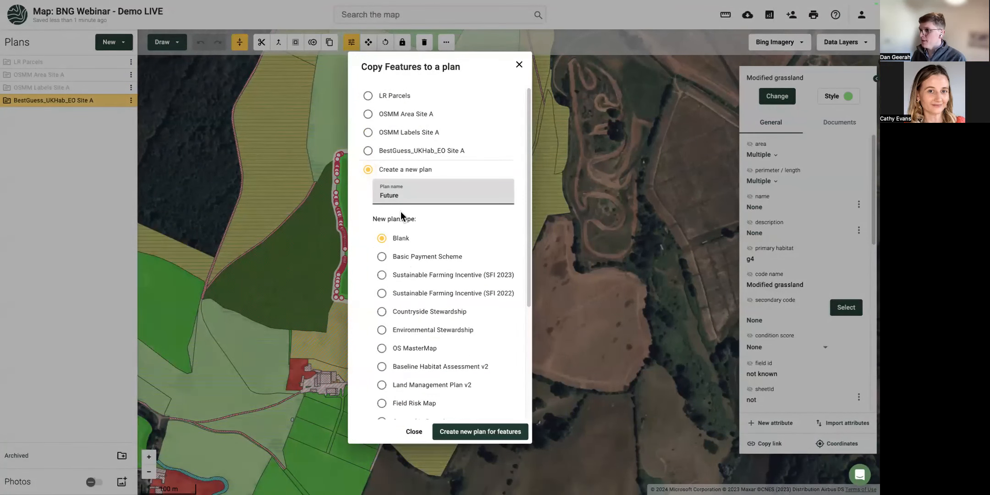
click(380, 386)
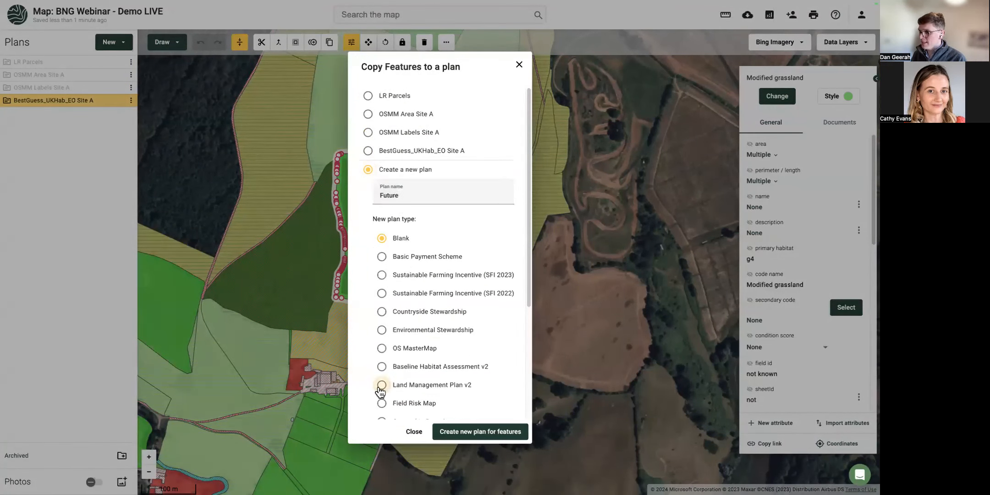
click(420, 199)
text(_v1)
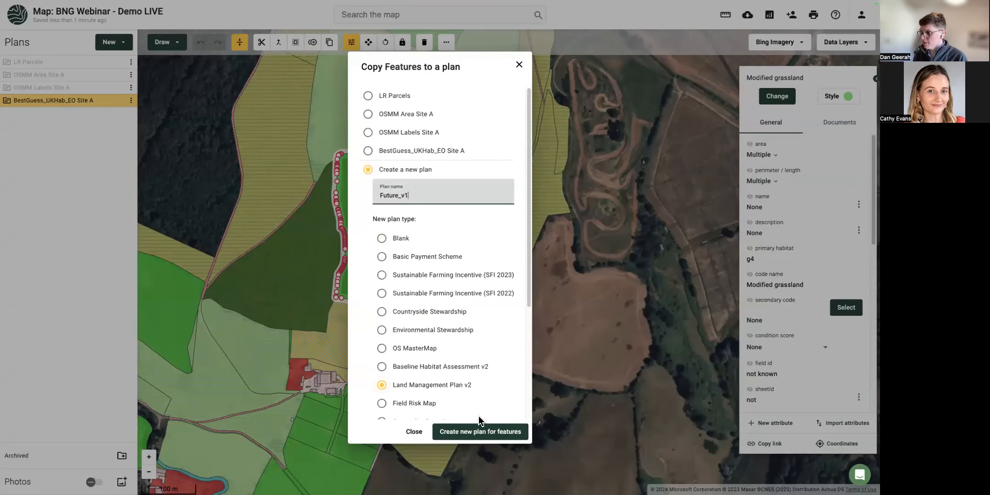
click(474, 435)
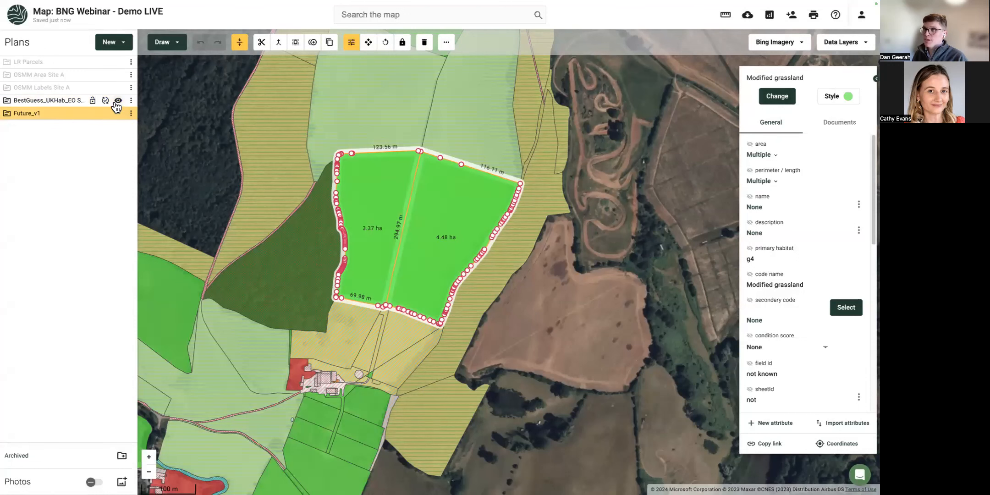
Hide the BestGuess plan, split an eastern strip off the right field and make it h3h Mixed scrub.
click(115, 100)
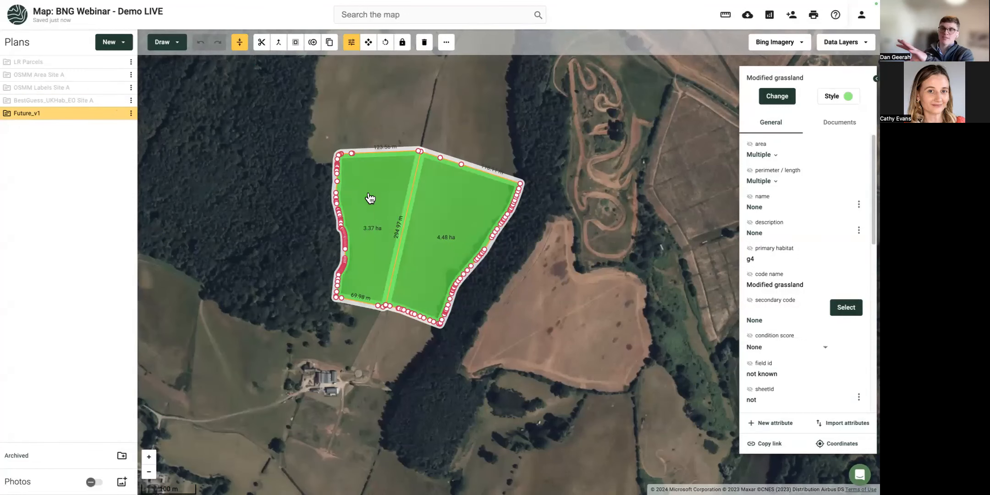
click(358, 315)
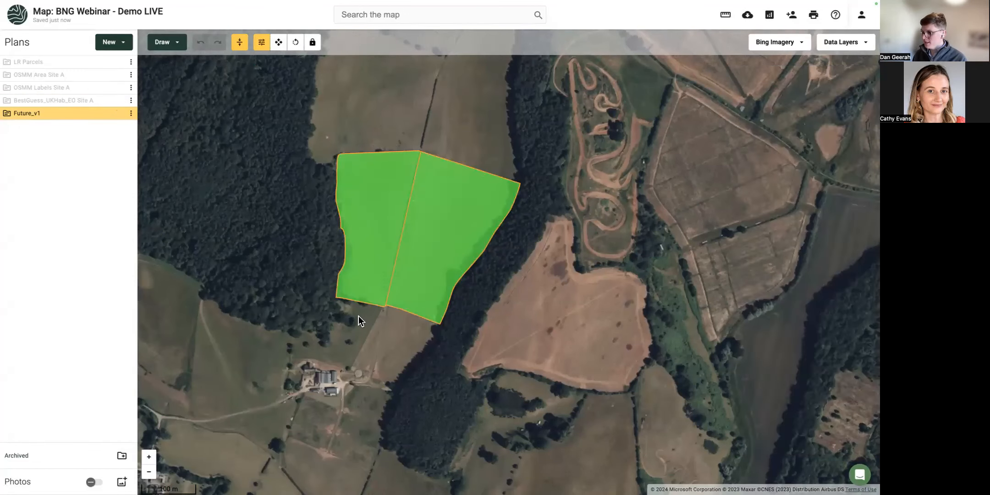
scroll(447, 239, up, 2)
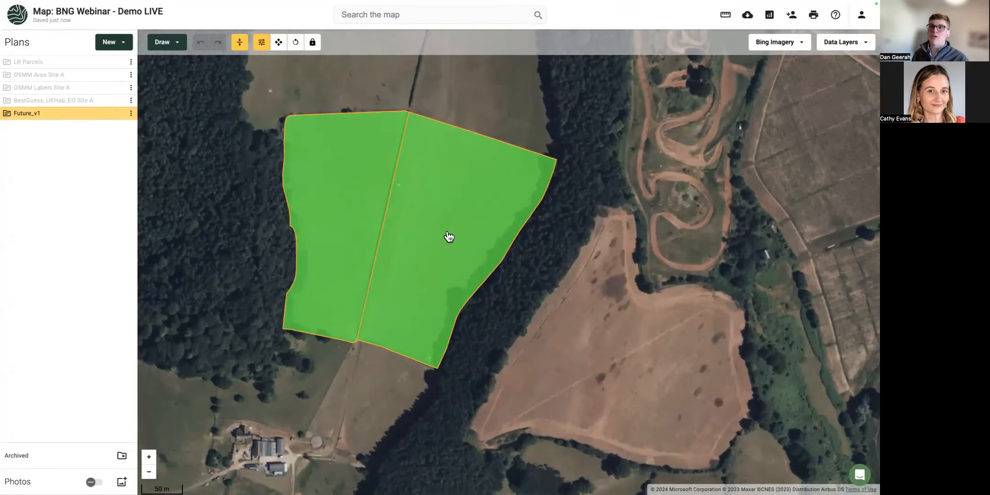
click(449, 236)
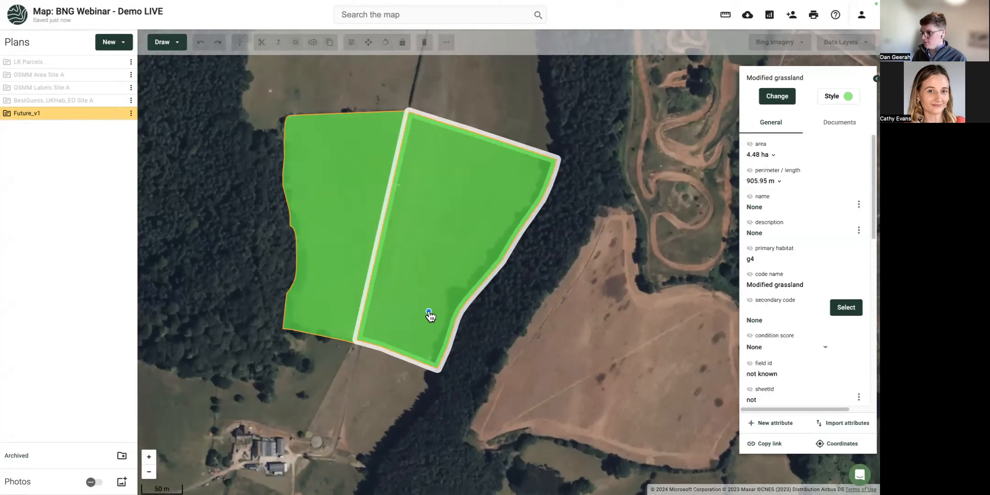
drag(422, 380, 531, 133)
click(534, 164)
click(765, 103)
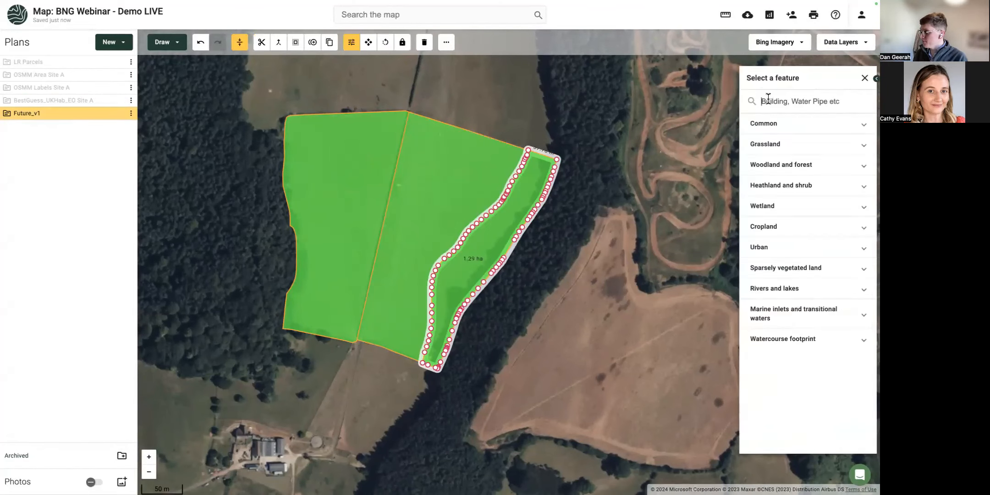
text(h3h)
click(775, 123)
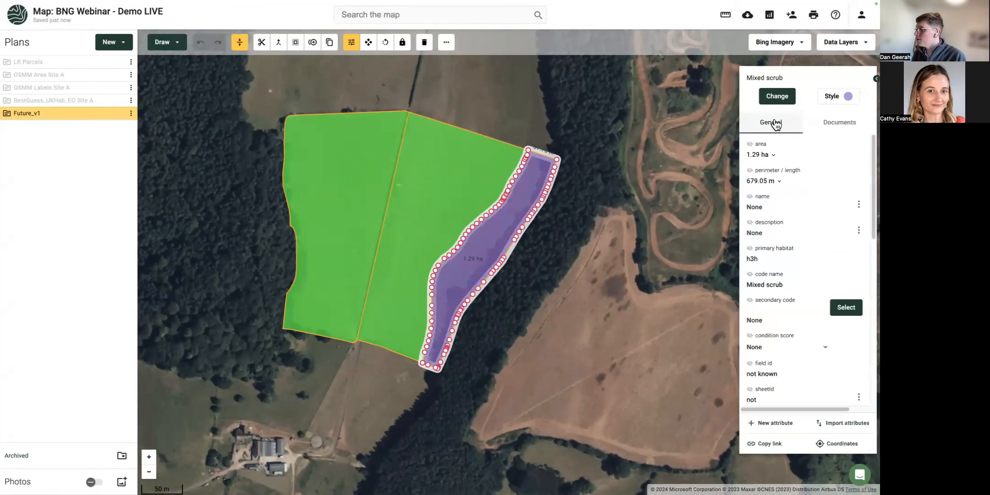
Cut a 0.40 ha patch off the right field's top and set it to h3h Mixed scrub.
click(401, 221)
click(439, 214)
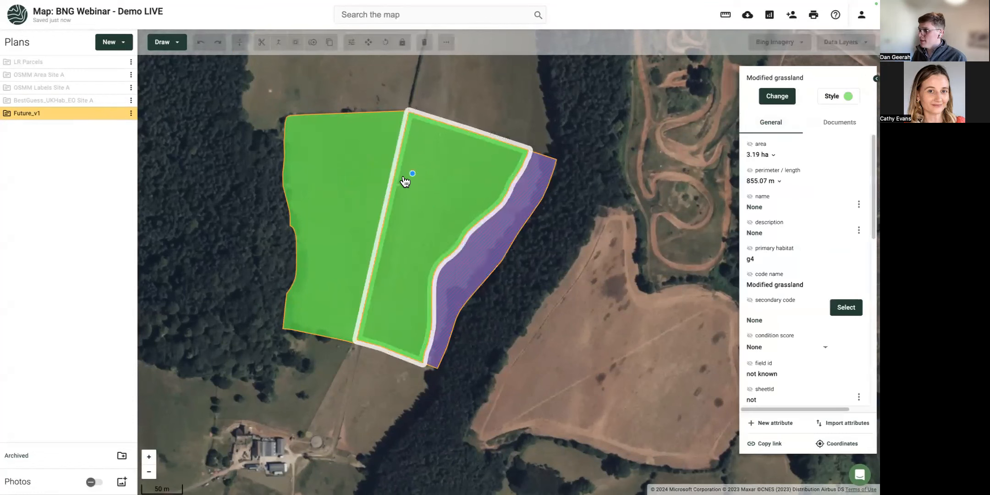
mouse_move(390, 158)
mouse_down()
mouse_move(447, 159)
mouse_move(469, 102)
mouse_up()
click(436, 137)
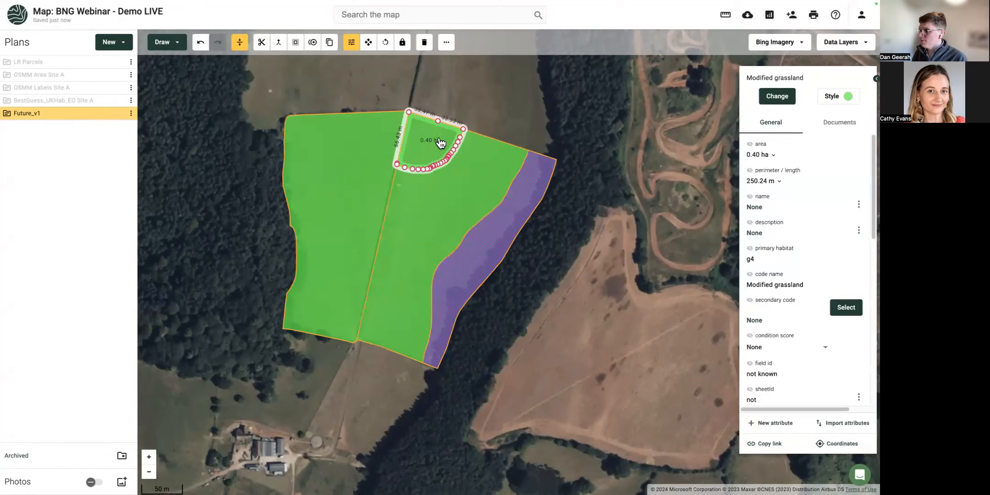
click(763, 100)
click(780, 104)
text(h3h)
Set both remaining fields to g3c Other neutral grassland with Good condition, then clear the selection.
click(418, 196)
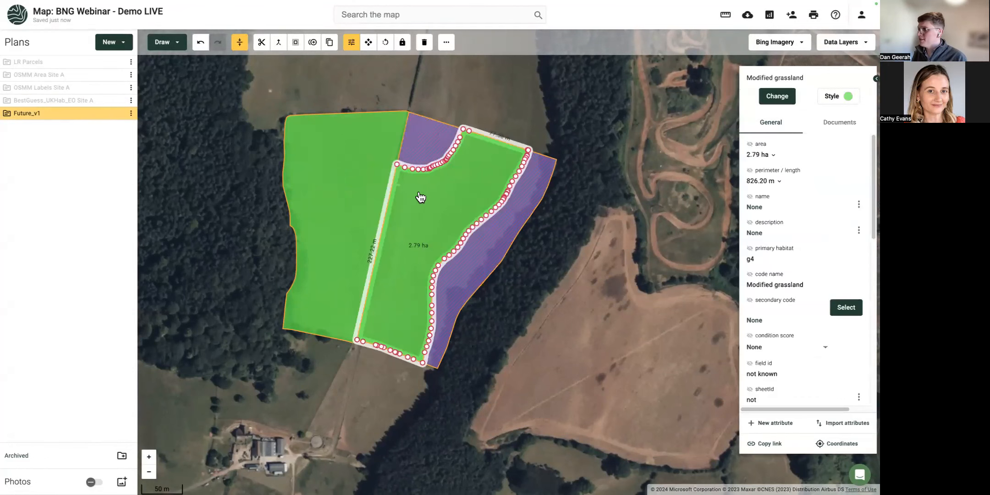
shift+click(360, 194)
click(788, 93)
text(g3c)
click(810, 132)
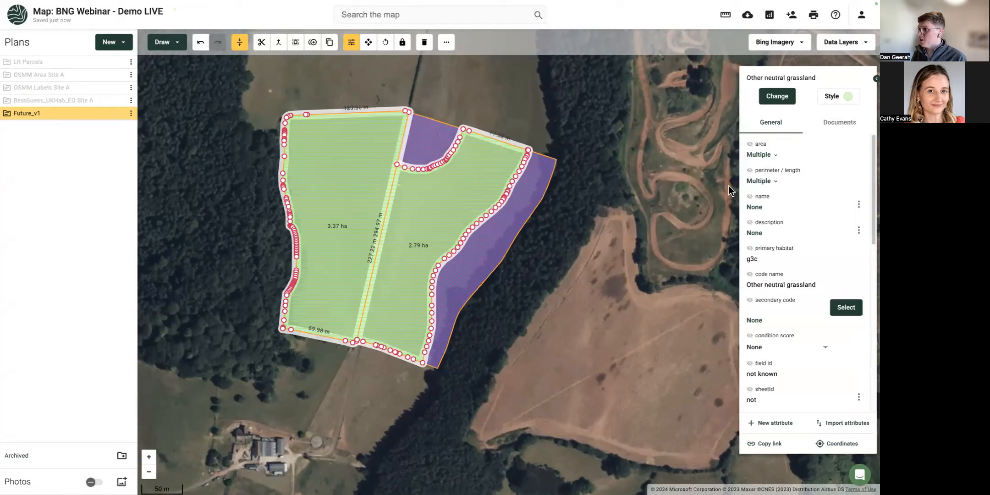
scroll(765, 298, down, 1)
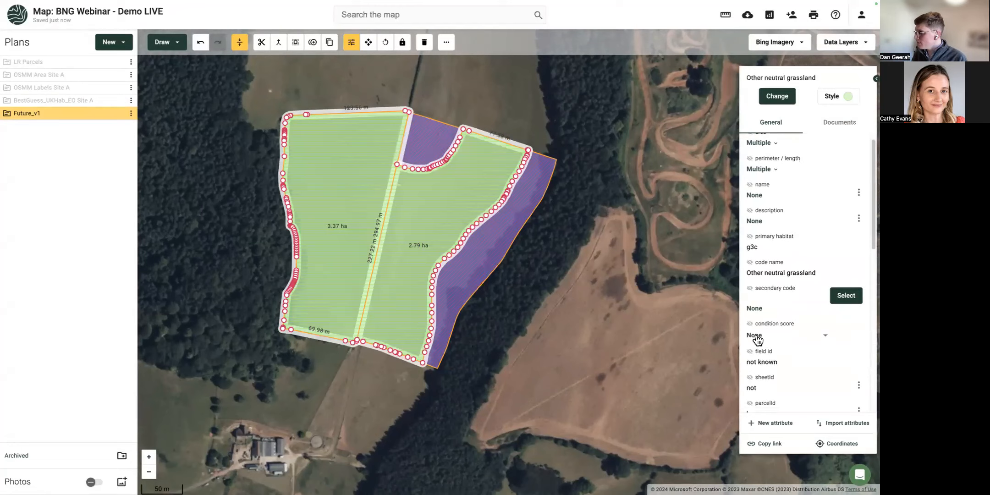
click(756, 336)
click(771, 376)
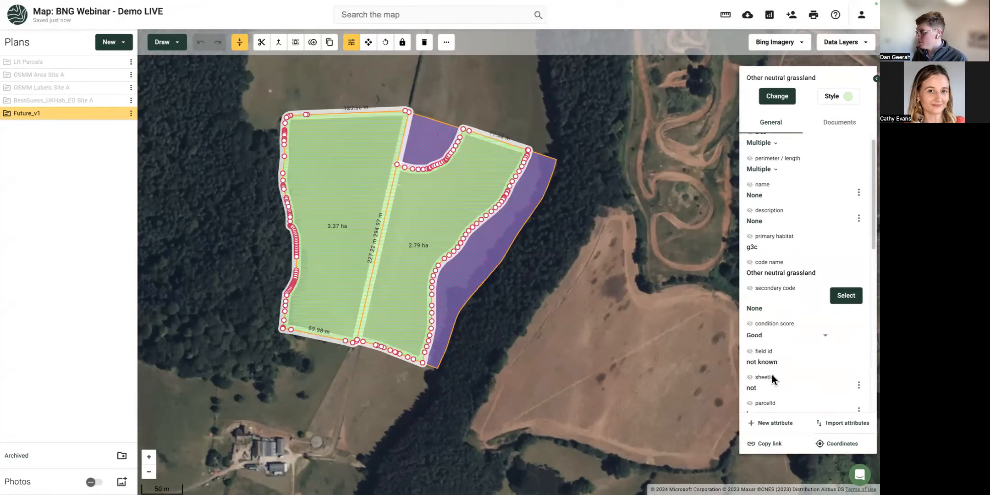
click(468, 267)
shift+click(439, 158)
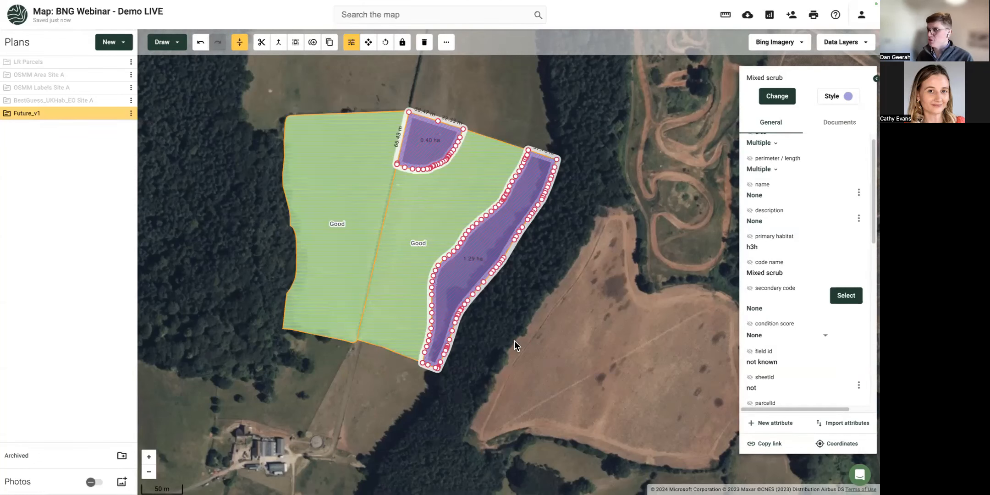
click(249, 231)
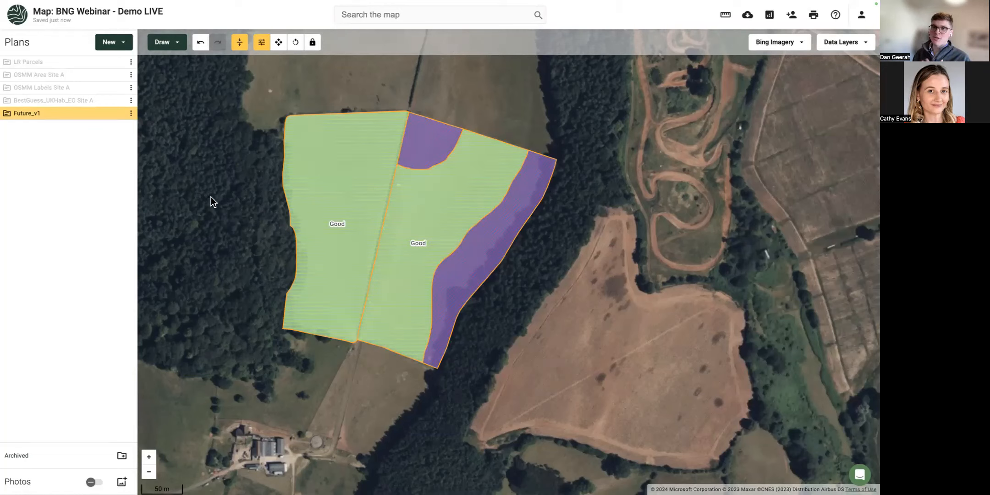
Duplicate the Future_v1 plan as Future_v2.
click(132, 115)
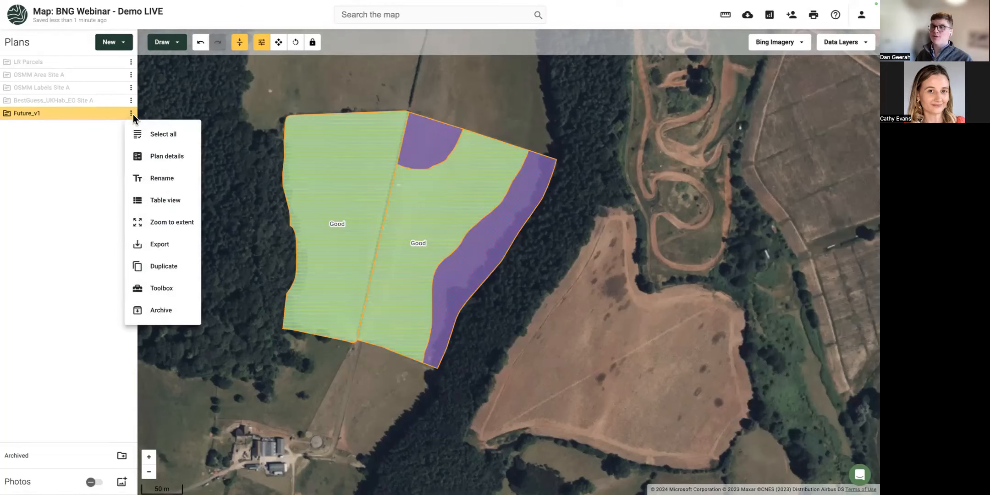
click(177, 267)
scroll(385, 269, down, 1)
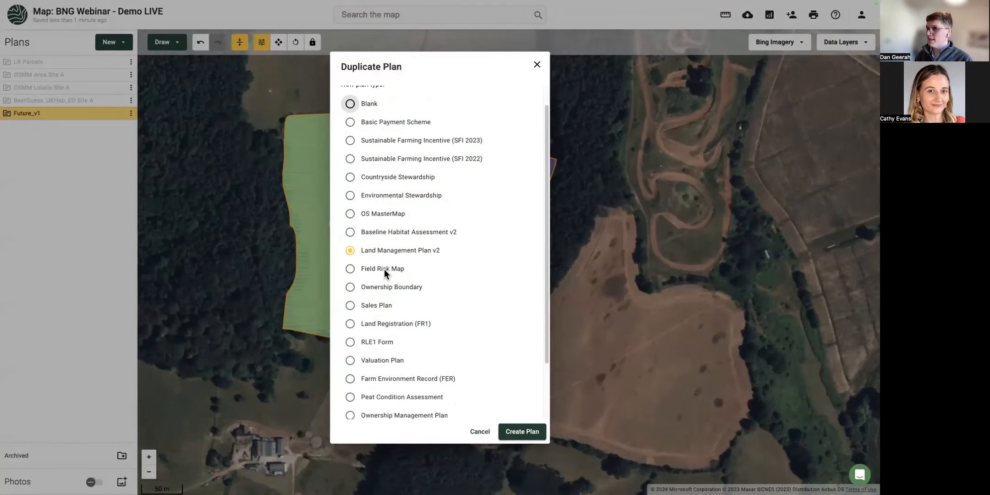
scroll(424, 295, down, 2)
drag(374, 395, 348, 397)
key(BackSpace)
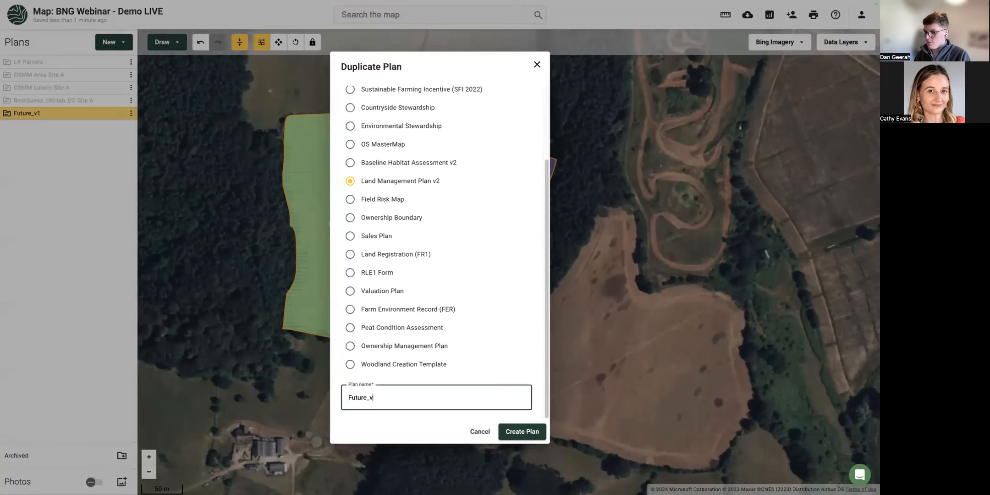
text(2)
click(516, 431)
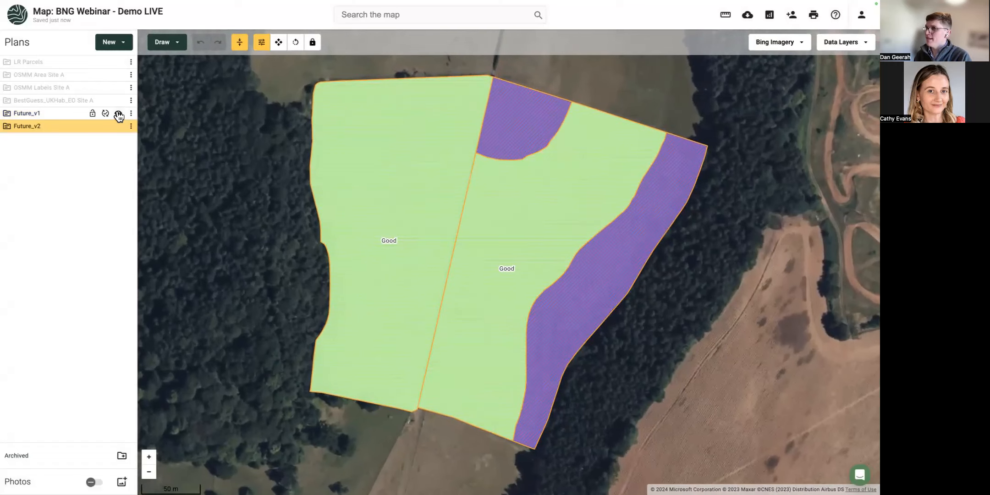
Hide Future_v1, split a western strip off the left field and make it w1g Other woodland; broadleaved.
click(118, 114)
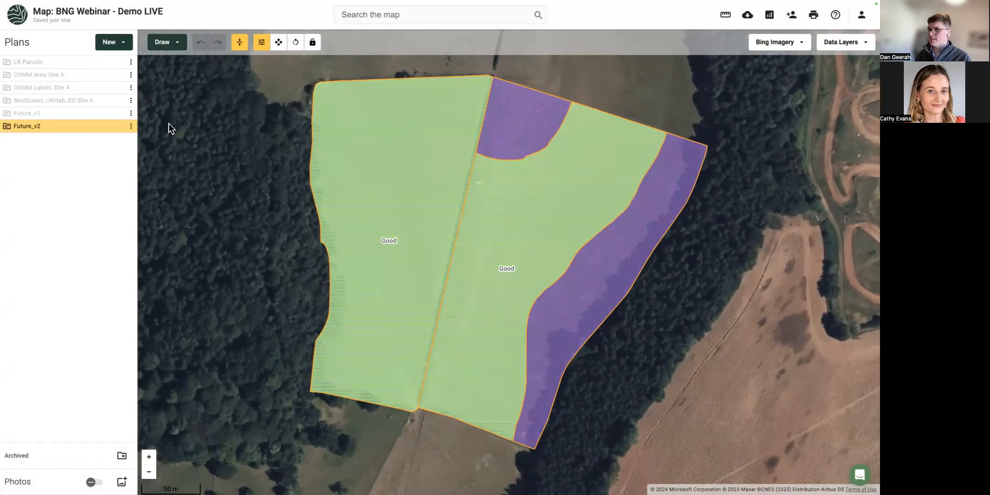
click(352, 201)
click(368, 215)
drag(353, 412, 342, 73)
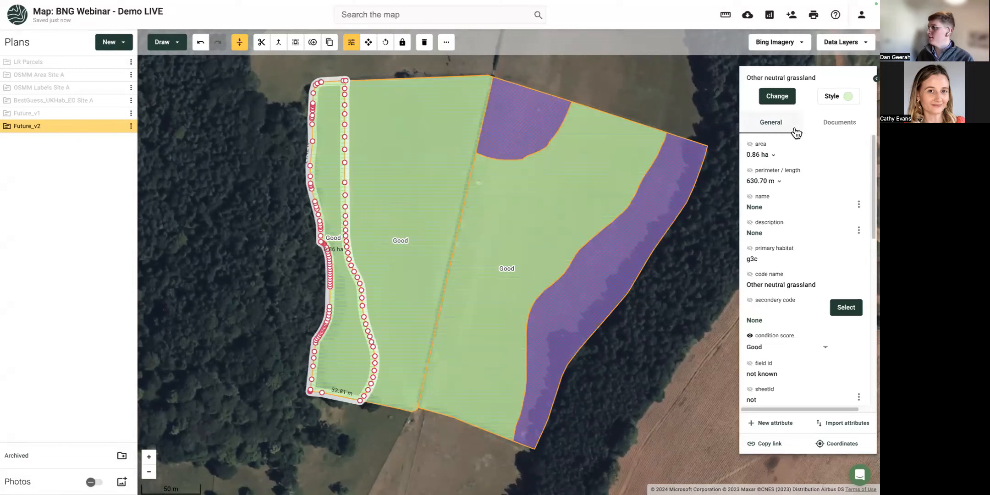
click(777, 96)
text(w1g)
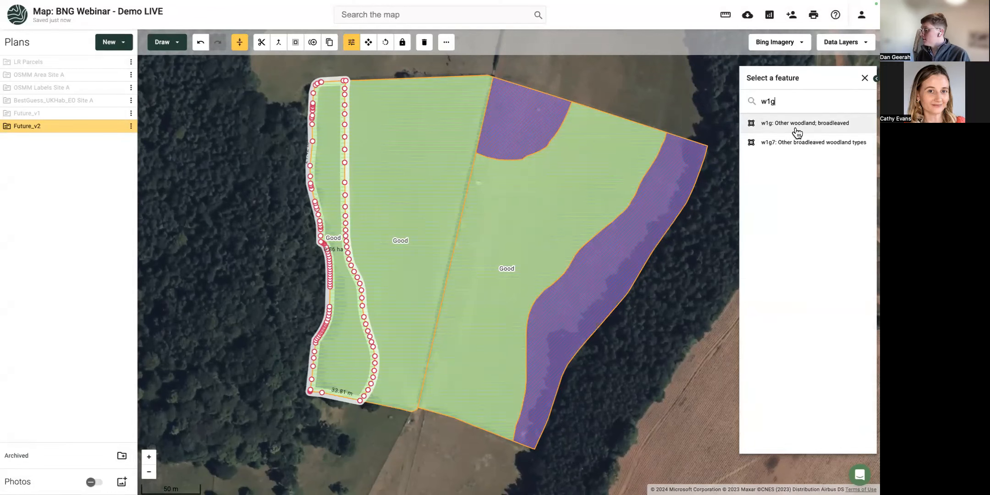
click(796, 124)
Set the middle field's condition to Moderate, then toggle Future_v2's visibility off and on.
click(429, 218)
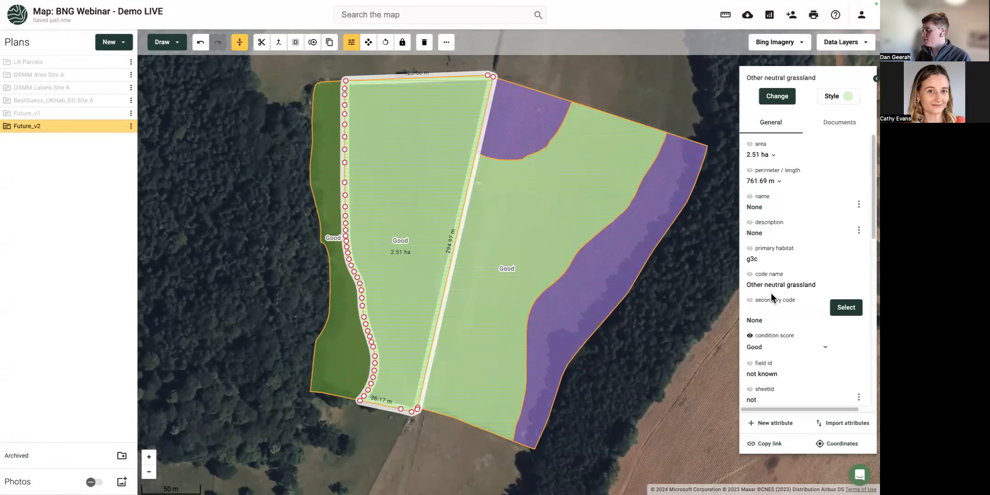
click(765, 348)
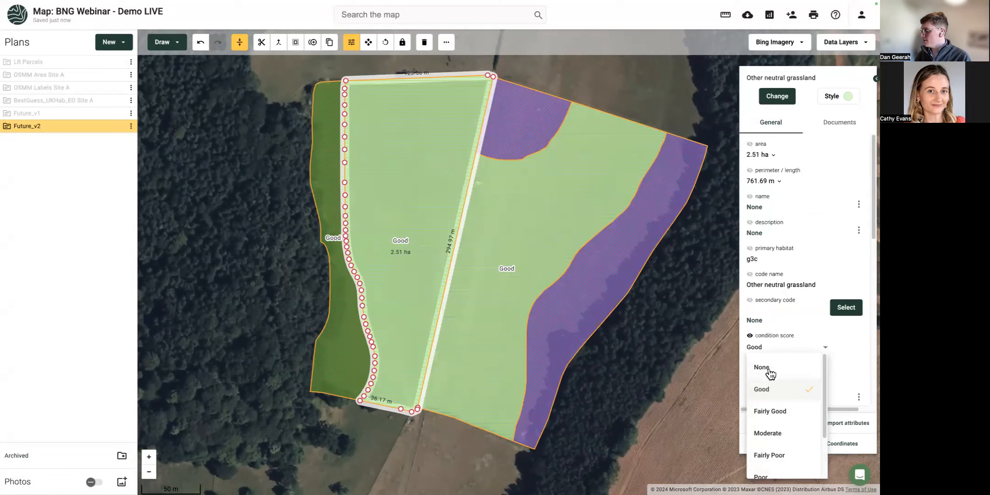
click(770, 440)
click(385, 465)
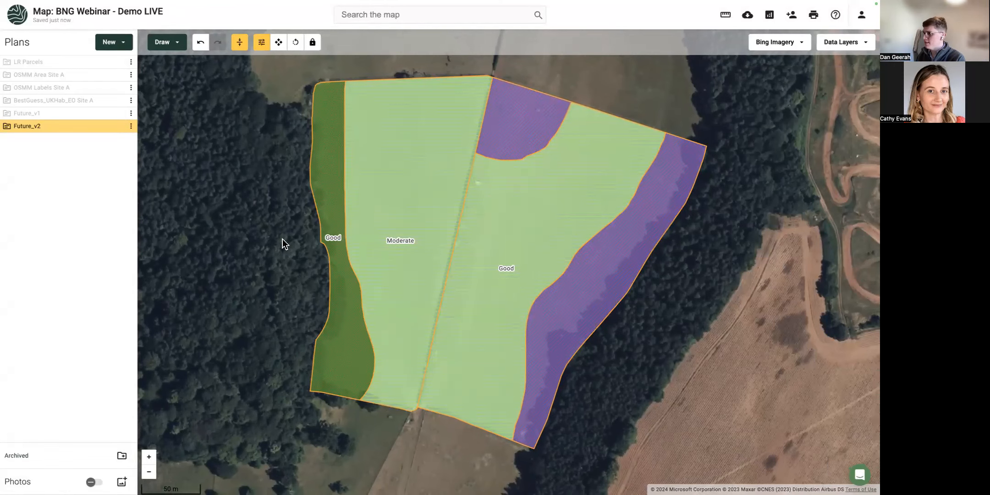
scroll(282, 239, down, 1)
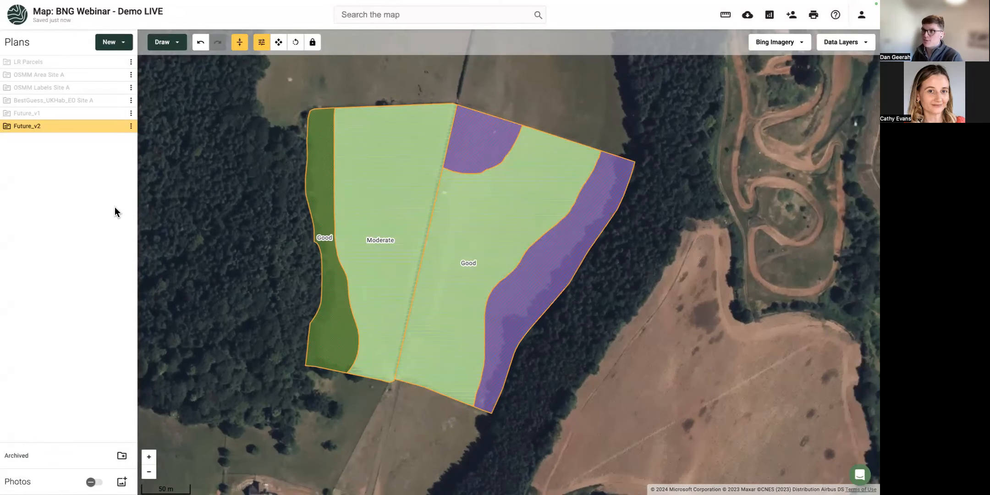
click(118, 126)
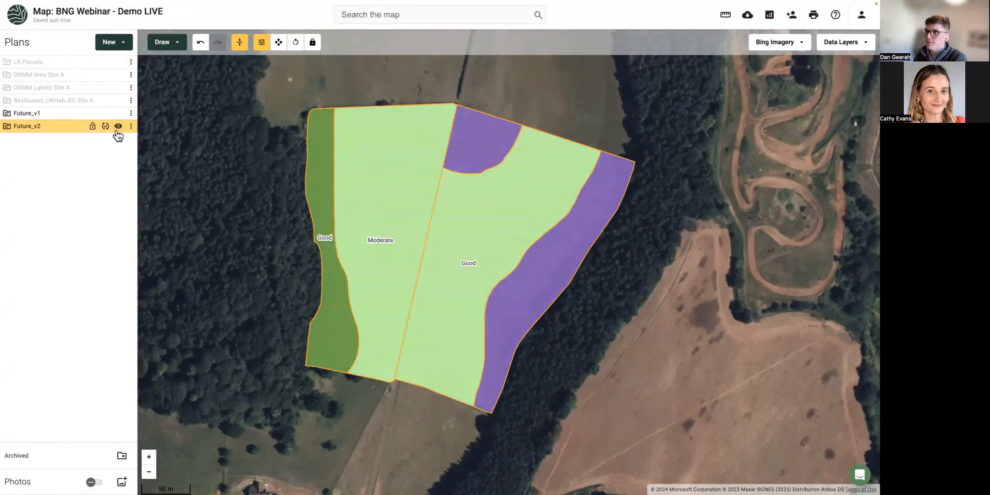
click(117, 126)
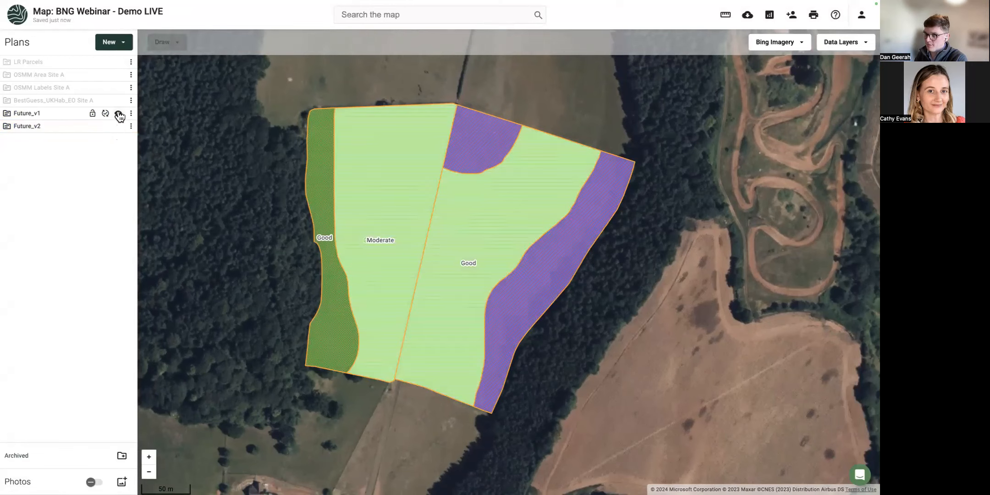
Show the BestGuess baseline on the map and hide the Future_v1 and Future_v2 plans.
click(124, 101)
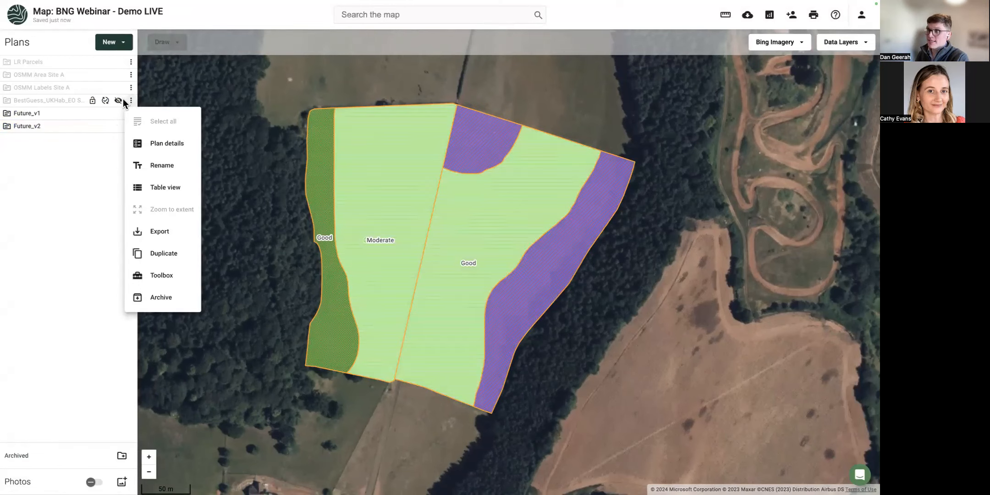
click(118, 101)
click(118, 100)
click(118, 114)
click(119, 126)
scroll(205, 166, down, 2)
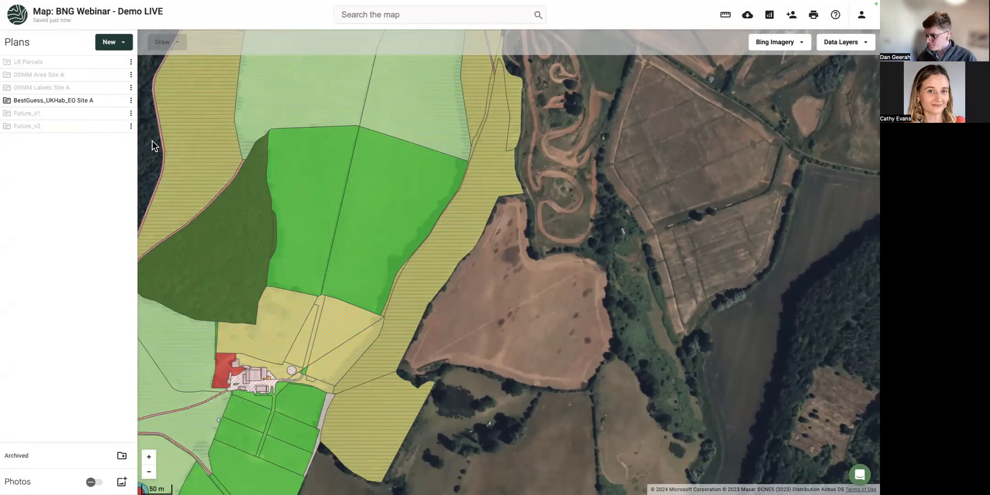
Reclassify the 0.05 ha and 0.09 ha grassland parcels by the farmstead as g4 Modified grassland.
click(456, 242)
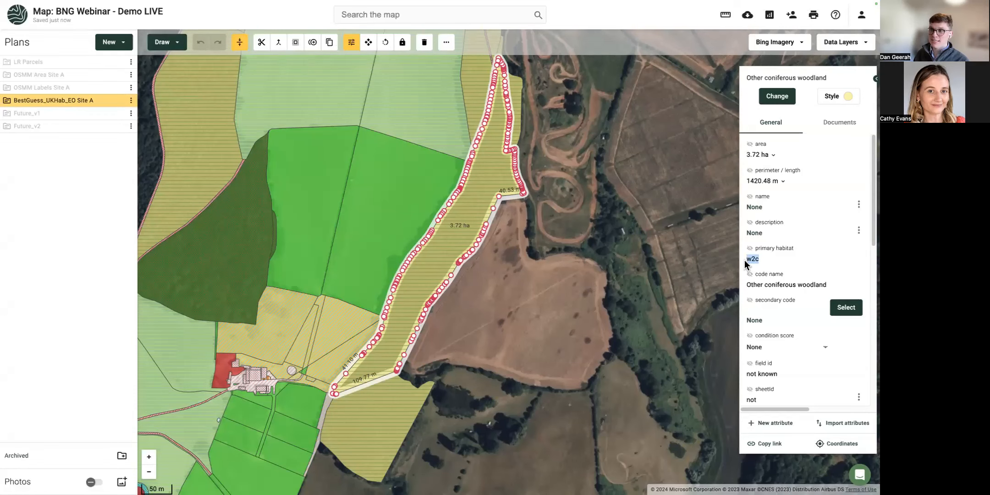
drag(498, 361, 610, 234)
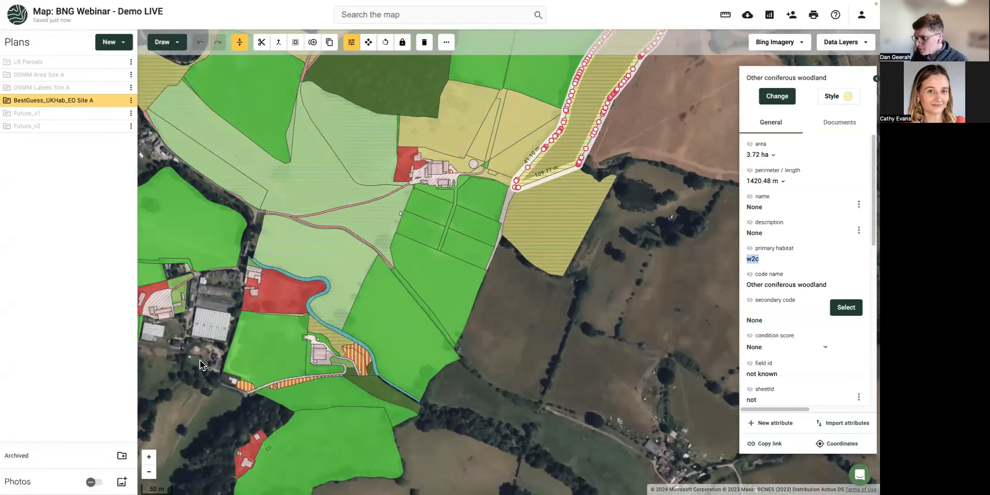
drag(222, 350, 338, 328)
scroll(310, 243, up, 5)
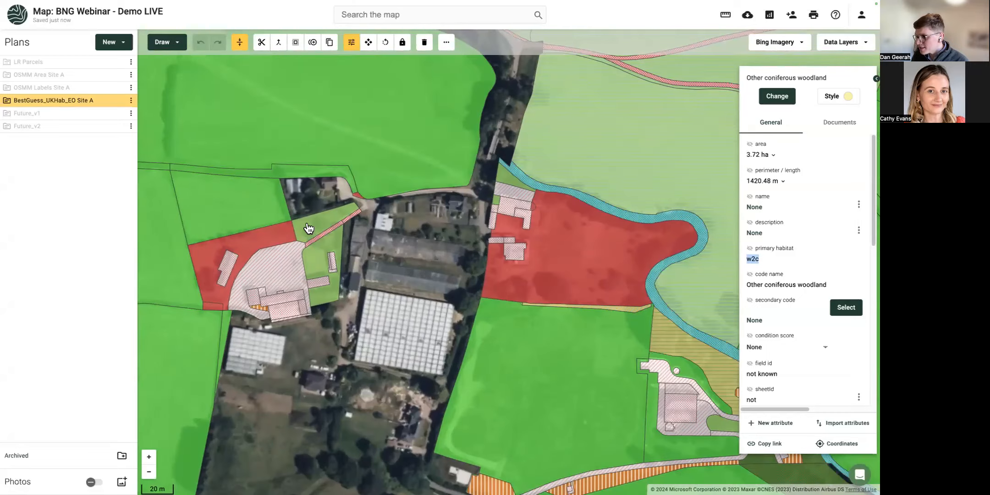
click(307, 234)
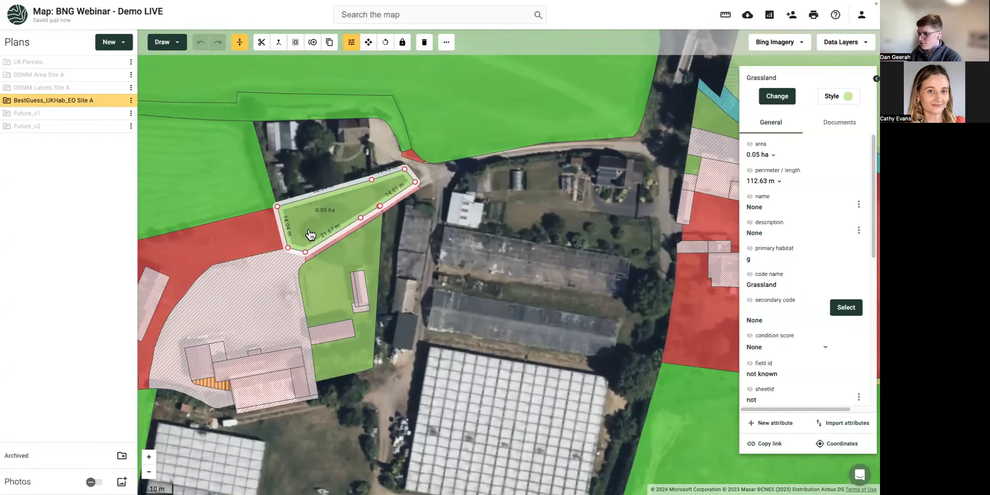
shift+click(334, 278)
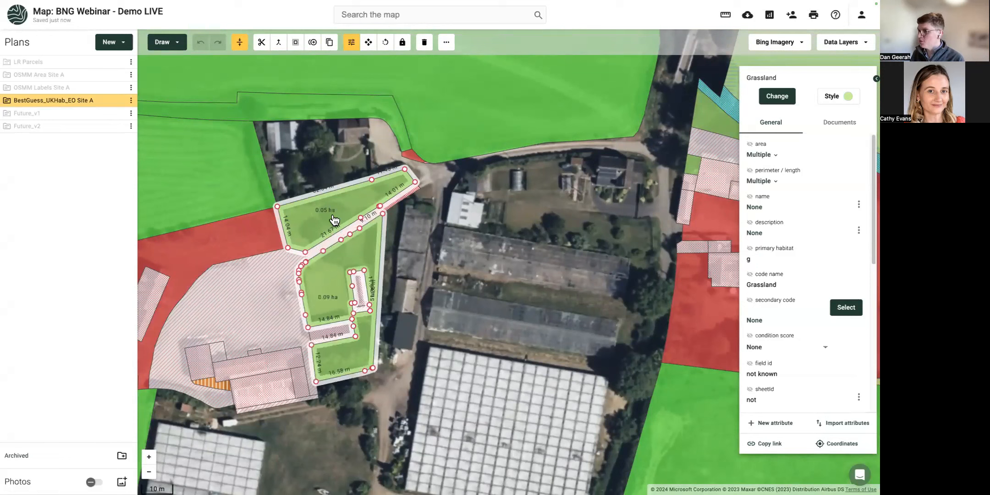
click(789, 97)
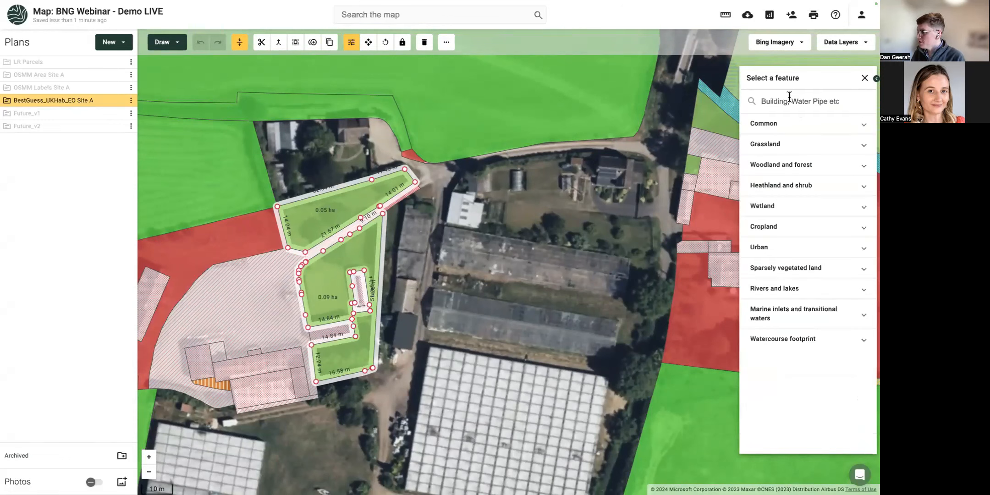
text(g4)
click(779, 124)
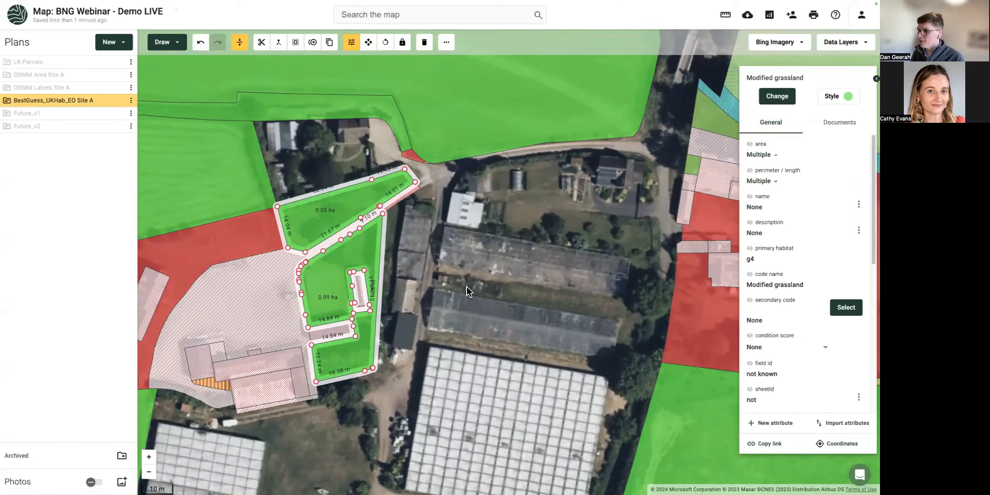
click(400, 291)
Split a narrow strip off the large grassland field's southern edge.
scroll(399, 290, down, 3)
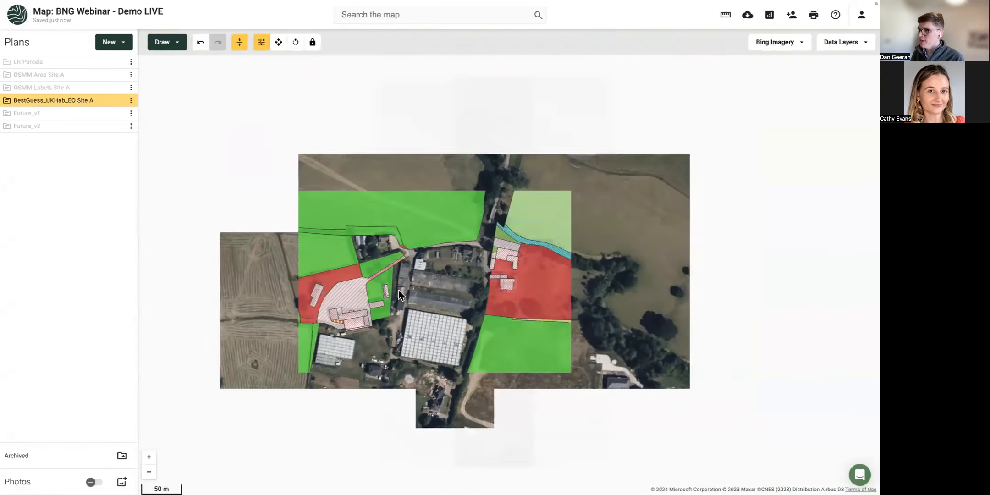
scroll(401, 289, down, 2)
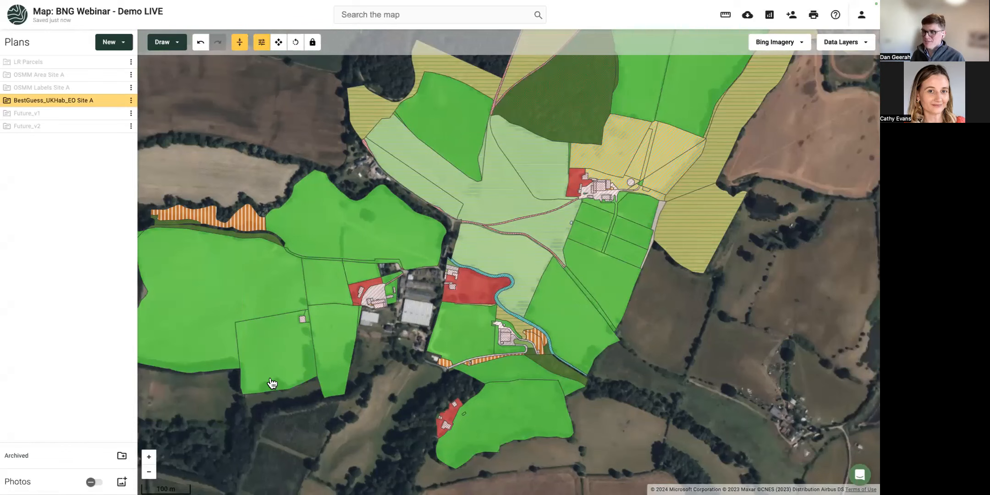
drag(269, 378, 434, 397)
scroll(344, 377, up, 1)
scroll(343, 377, up, 1)
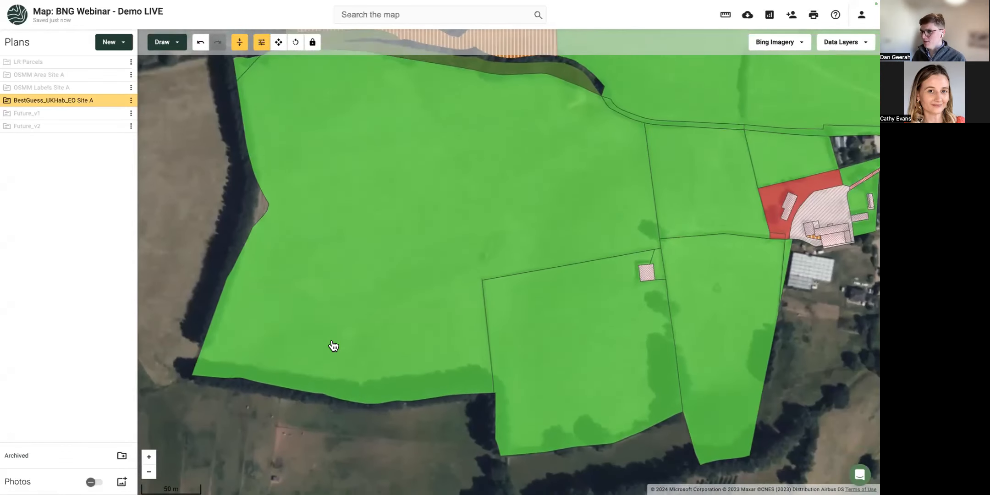
click(334, 348)
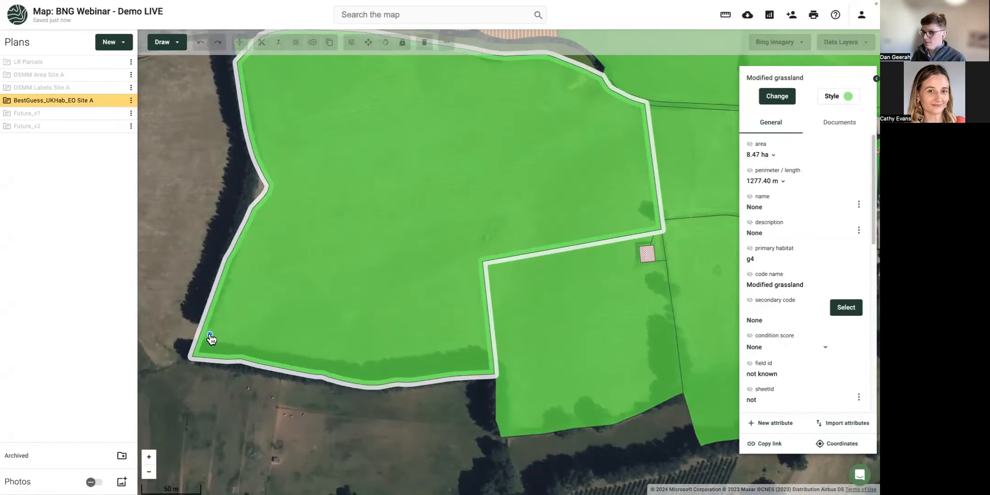
mouse_move(185, 333)
mouse_down()
mouse_move(473, 356)
mouse_move(493, 385)
mouse_up()
Classify the new 0.61 ha strip as w1g Other broadleaved woodland.
click(766, 100)
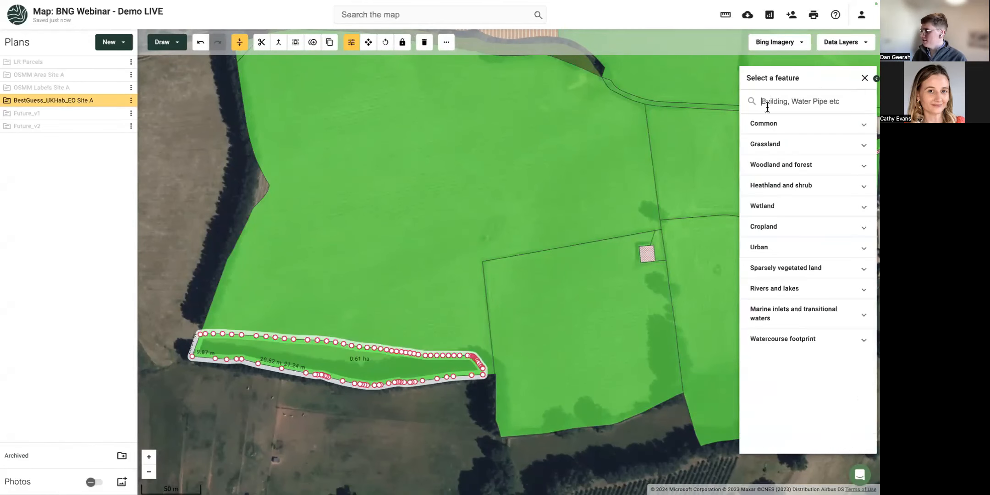
text(w1g)
click(769, 130)
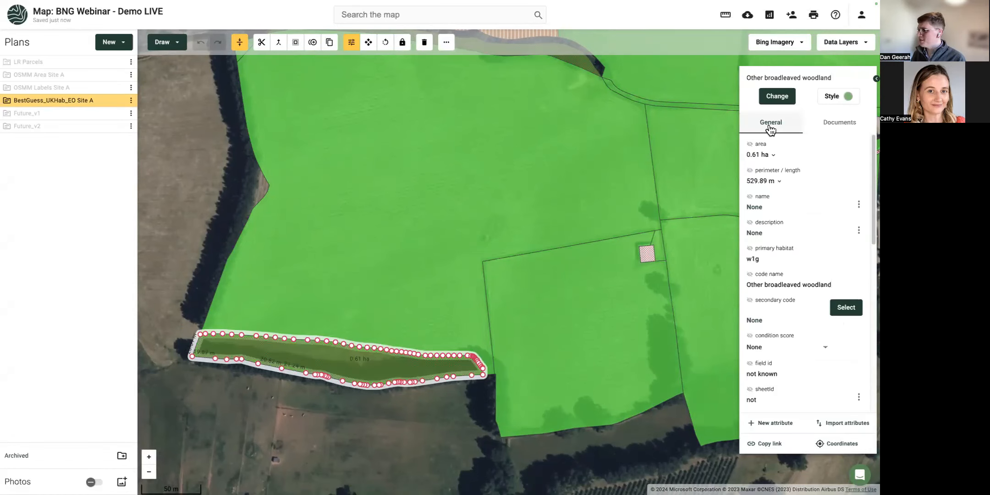
click(389, 456)
scroll(376, 428, down, 5)
scroll(348, 408, down, 5)
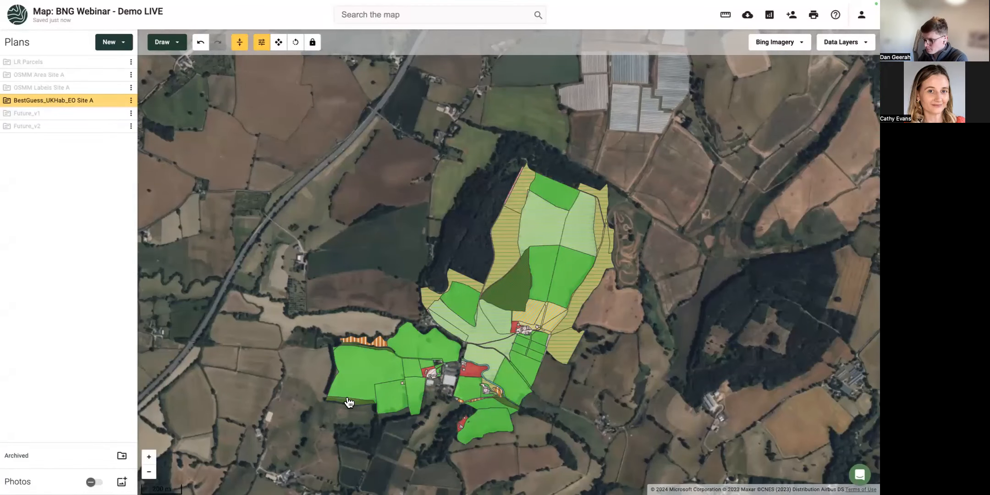
Set the 4.48 ha field's condition score to Poor and show it as a map label.
click(368, 380)
scroll(523, 303, up, 5)
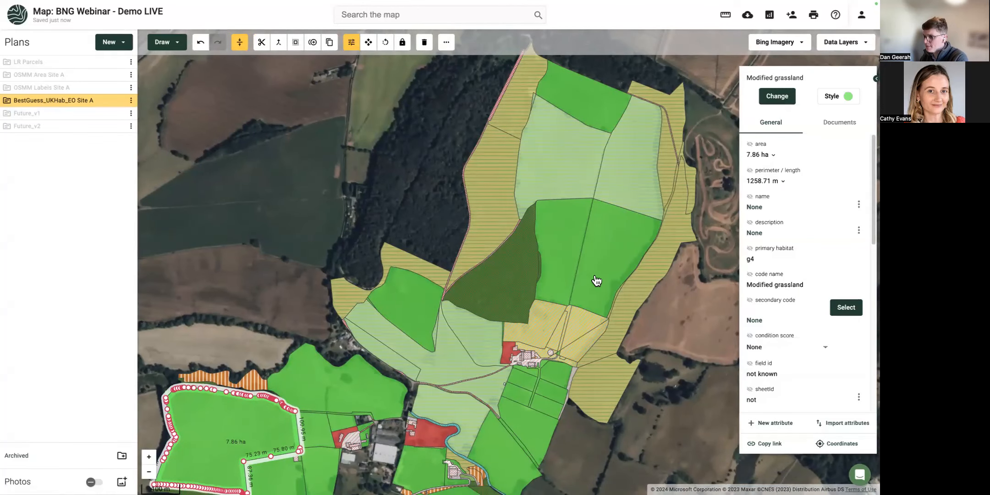
scroll(530, 232, up, 3)
click(521, 243)
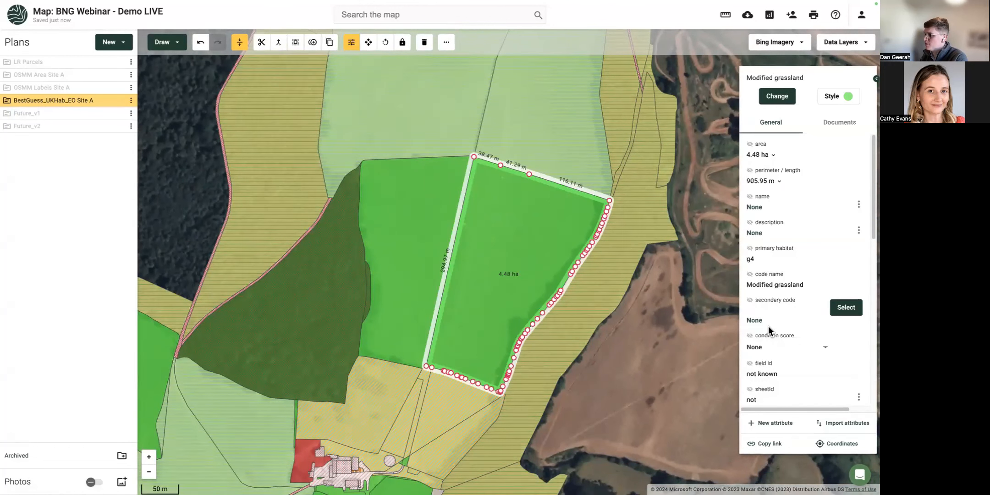
click(762, 348)
scroll(762, 458, down, 2)
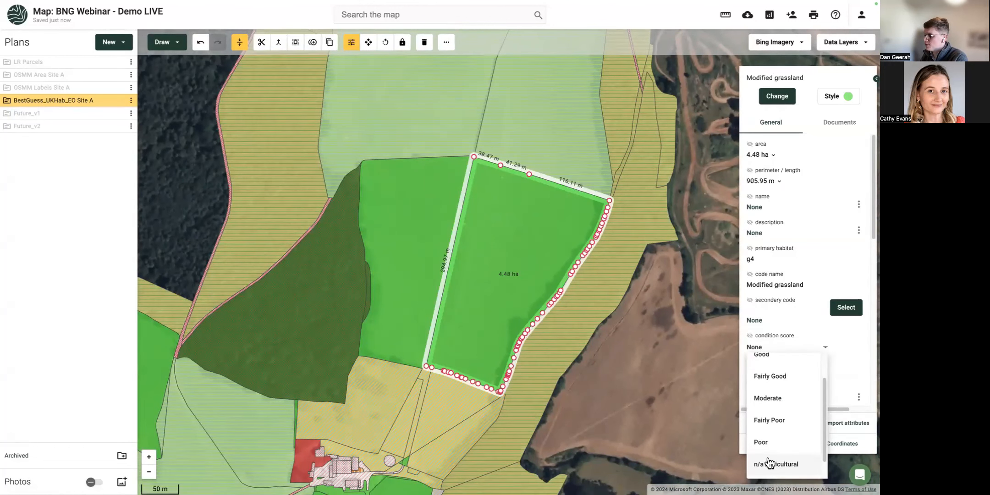
click(761, 444)
click(750, 335)
click(420, 225)
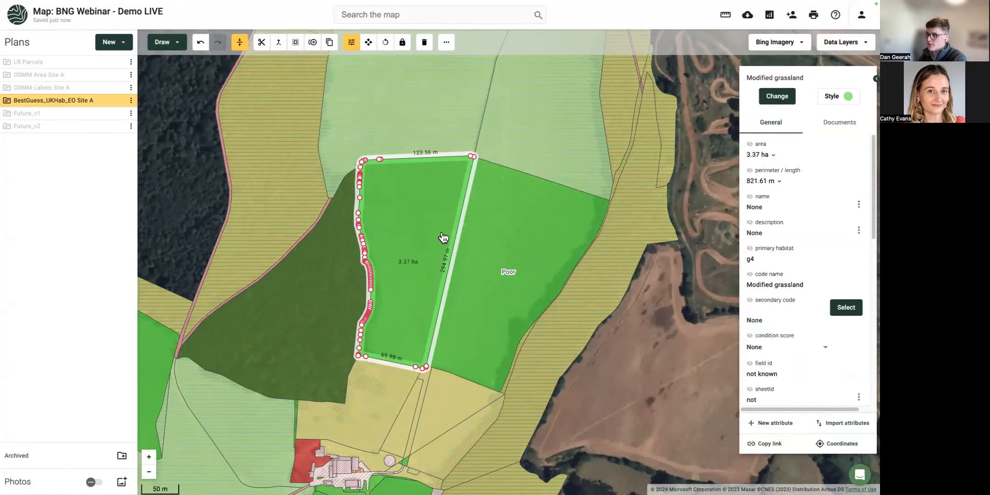
click(614, 348)
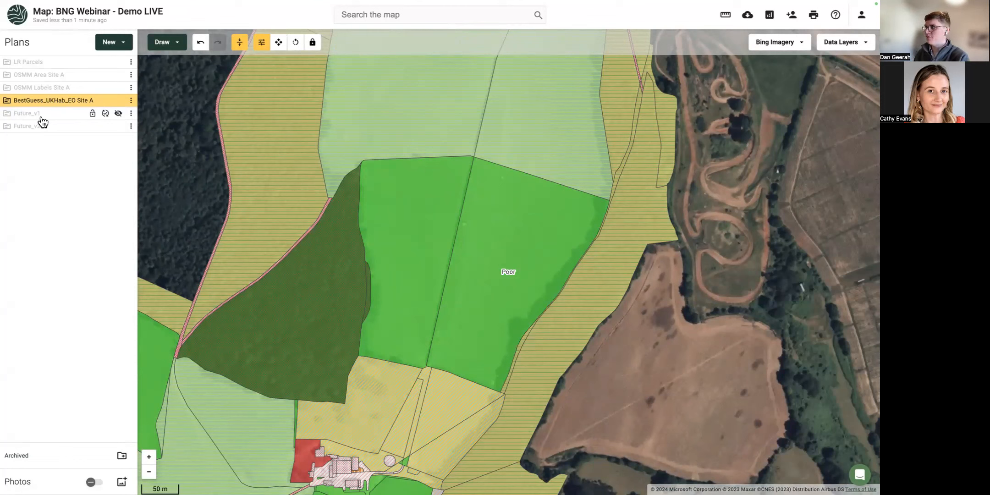
Run Estimate Biodiversity Net Gain from the BestGuess plan's Toolbox, then return to the map.
click(132, 101)
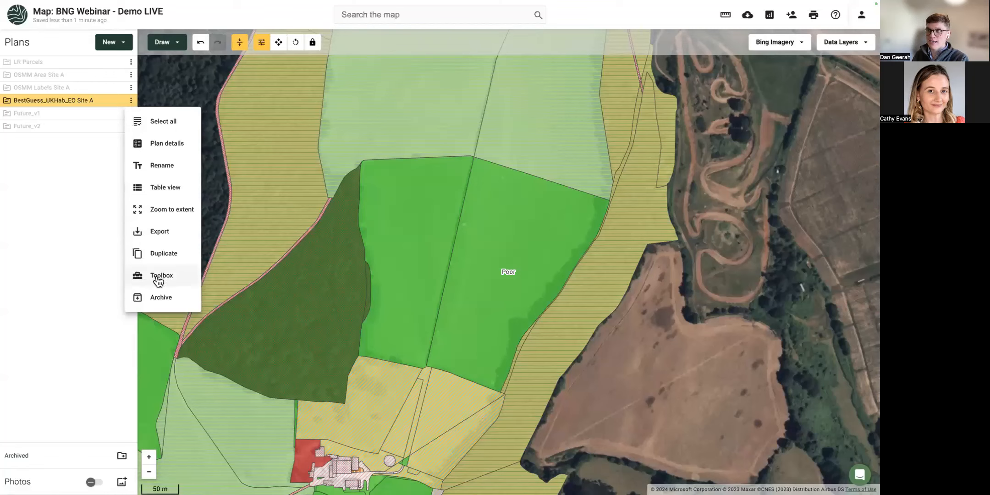
click(158, 276)
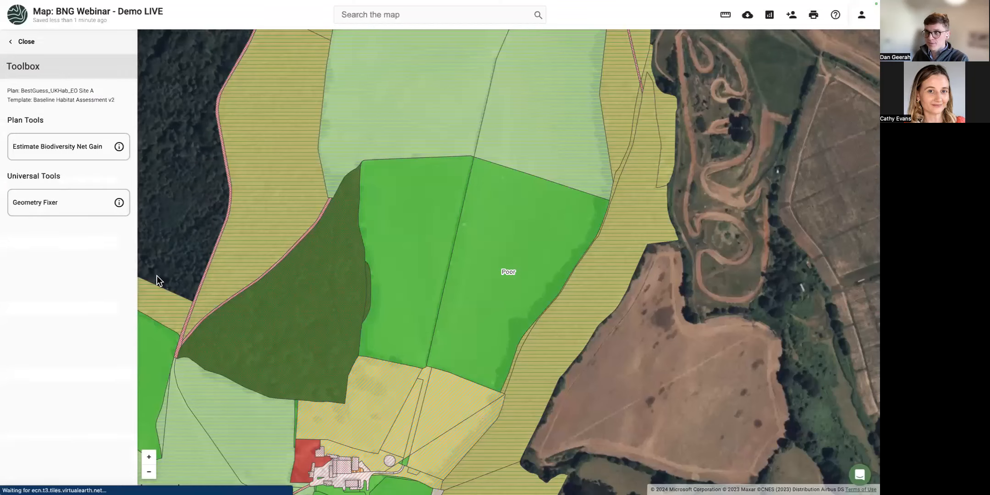
click(56, 157)
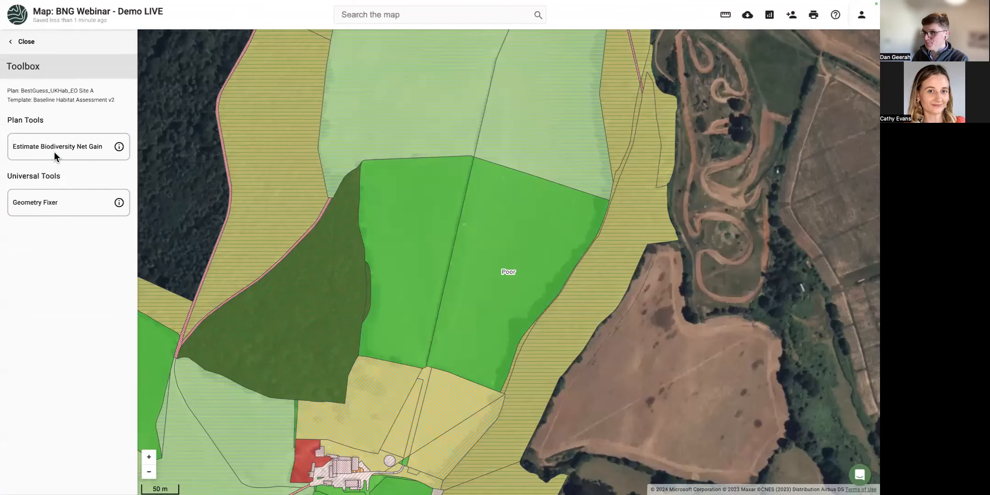
click(512, 284)
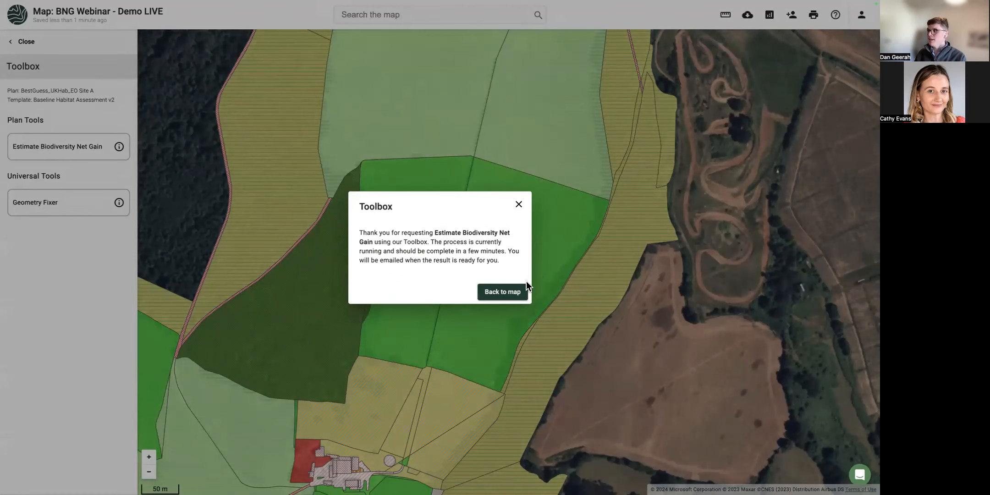
click(523, 290)
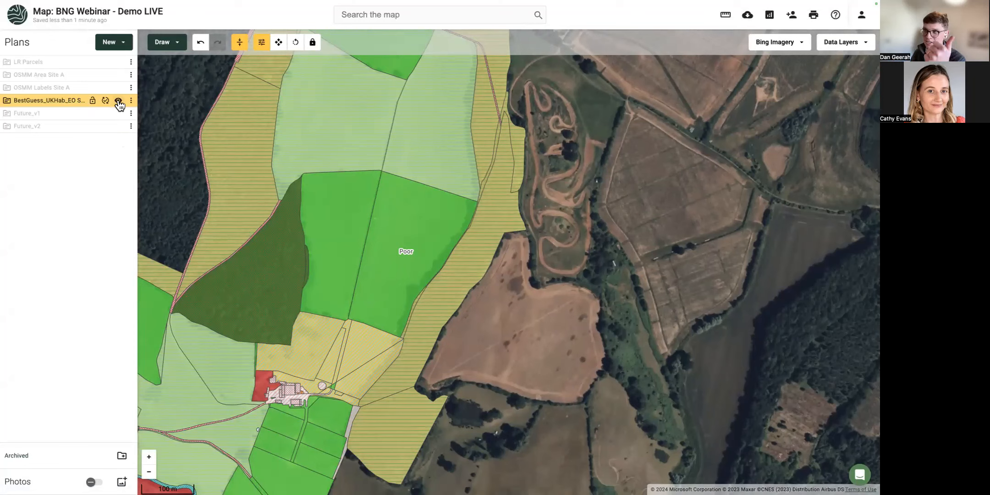
Reload the page, then hide Future_v1, BNG Uplift Future_v1 and BNG Uplift Future_v2, leaving BNG Baseline visible.
click(119, 114)
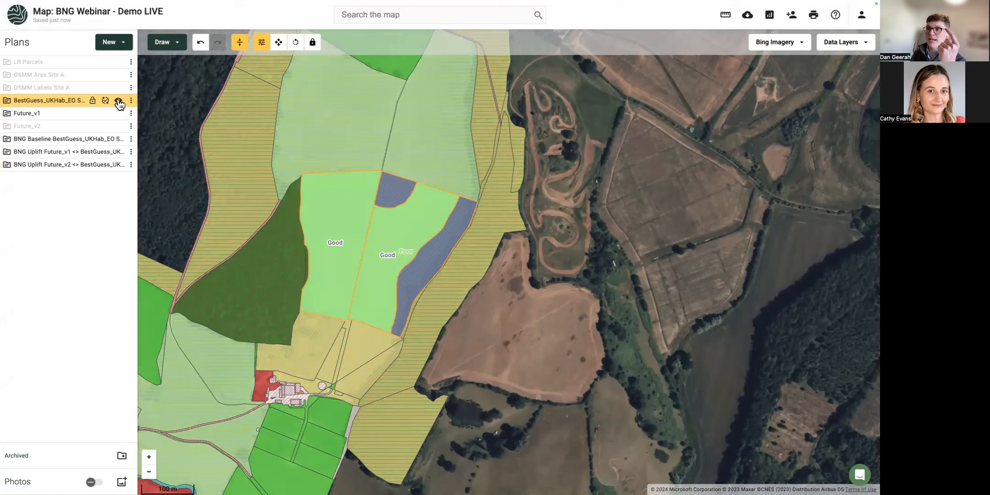
click(118, 100)
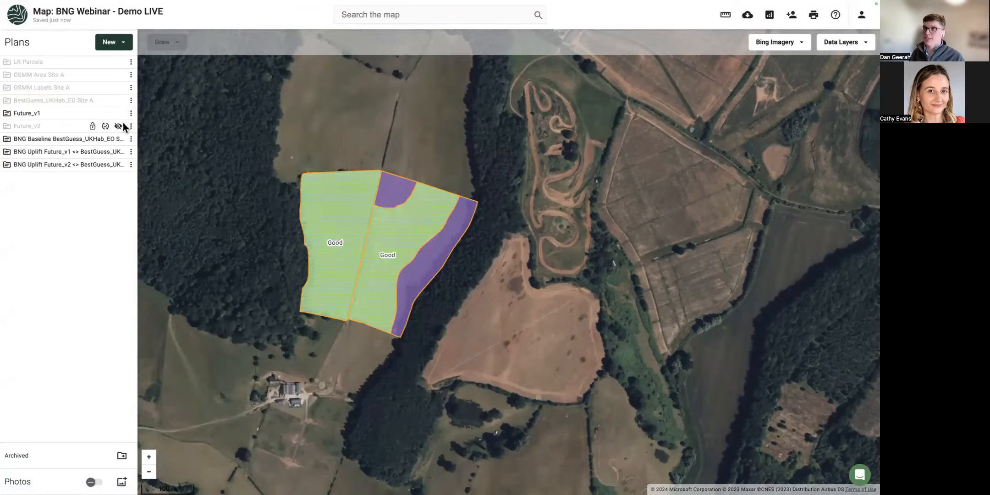
key(super+r)
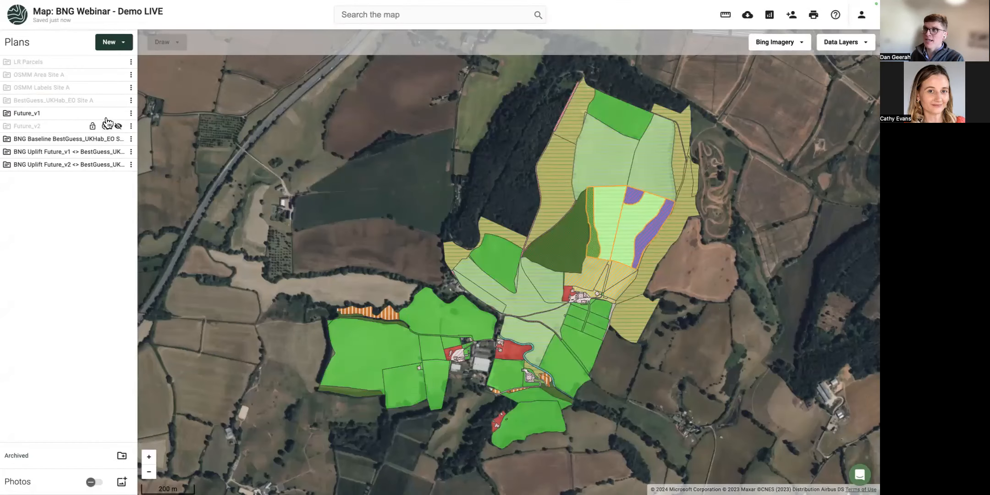
click(118, 114)
click(118, 152)
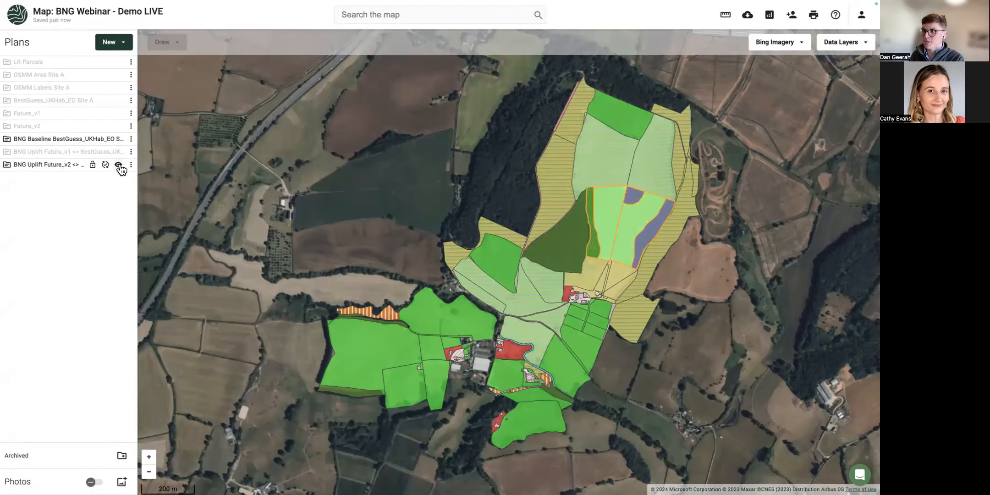
click(118, 164)
scroll(533, 225, up, 4)
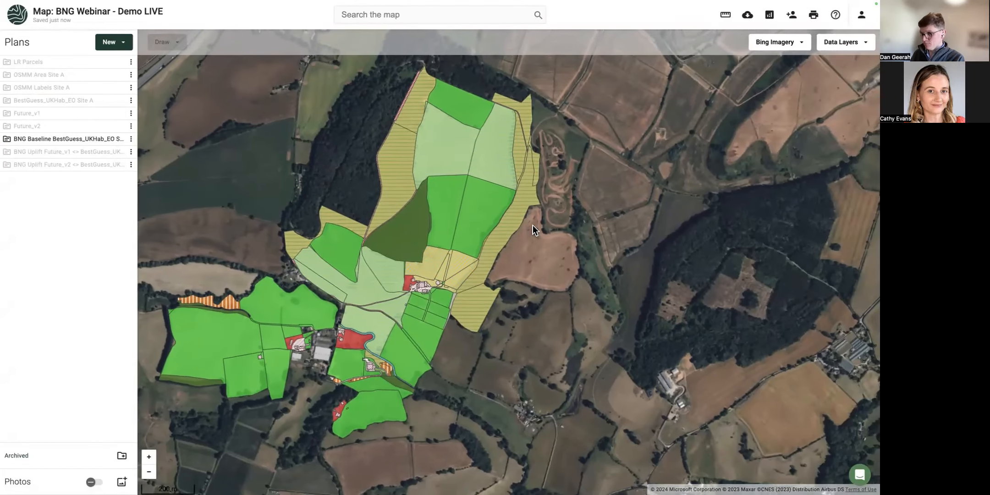
Show baseline units and condition labels on both grassland fields (Moderate 15.52, Poor 10.31).
click(387, 195)
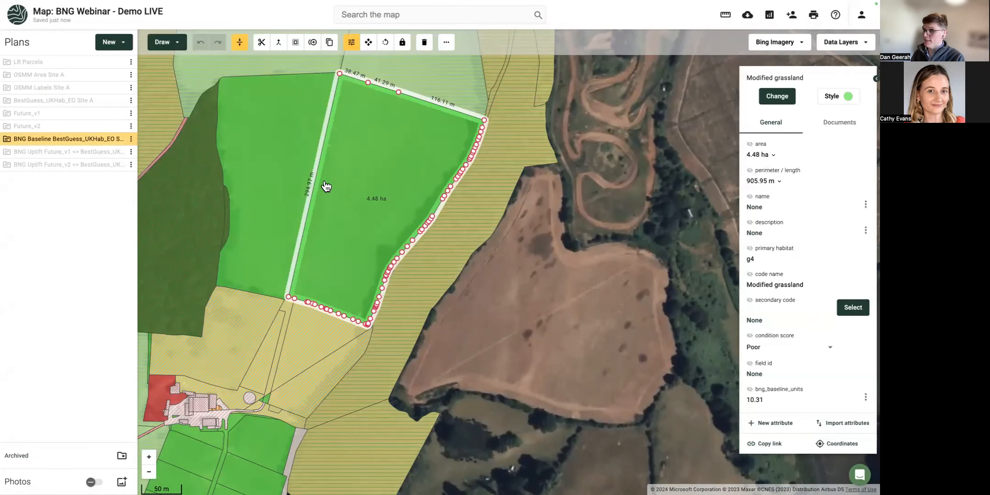
shift+click(297, 179)
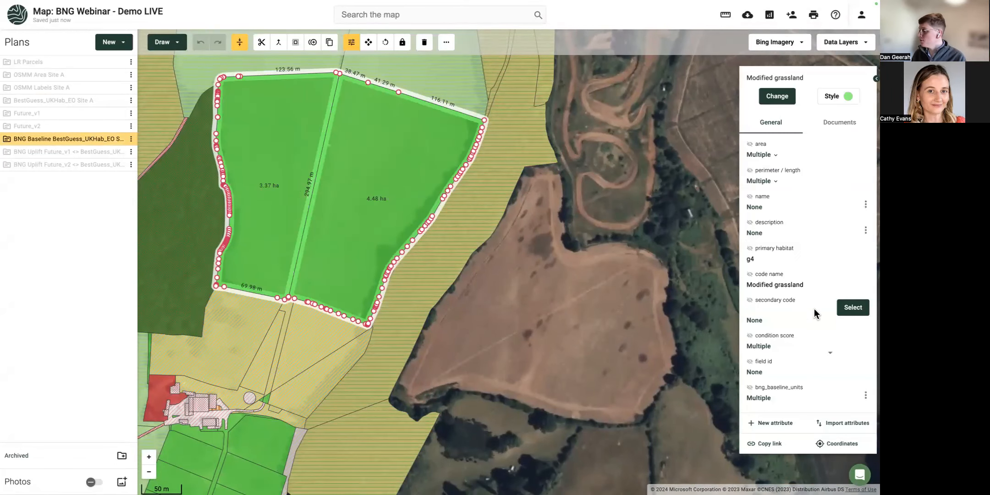
click(751, 388)
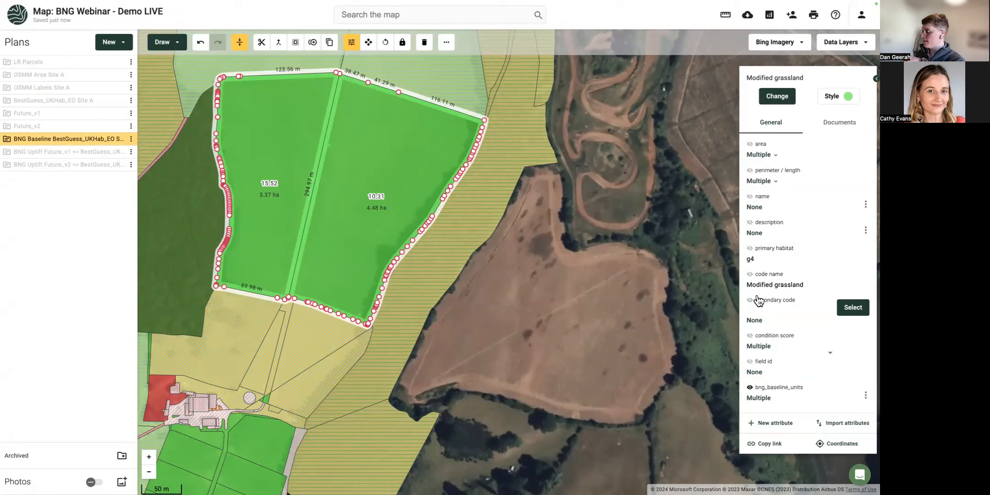
click(750, 335)
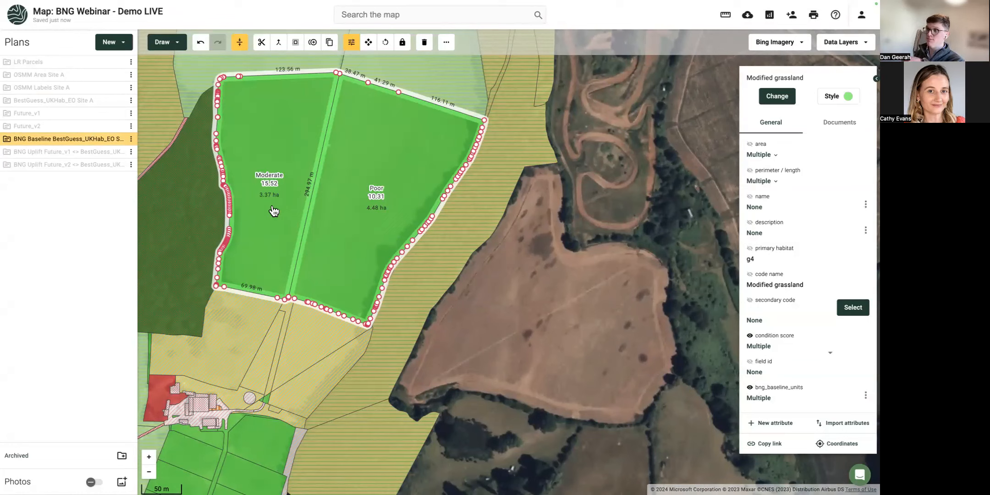
click(475, 260)
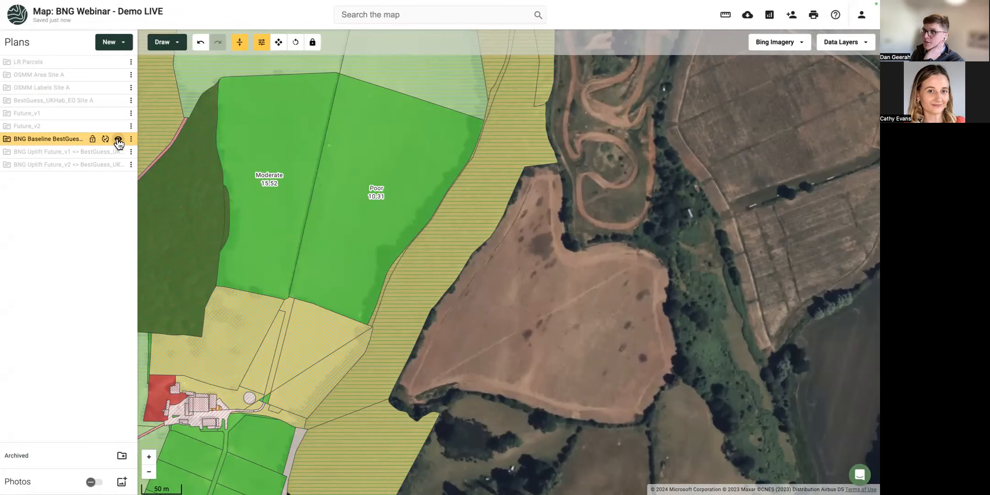
Hide BNG Baseline and label the middle 2.79 ha Future_v1 field with its condition and uplift.
click(118, 141)
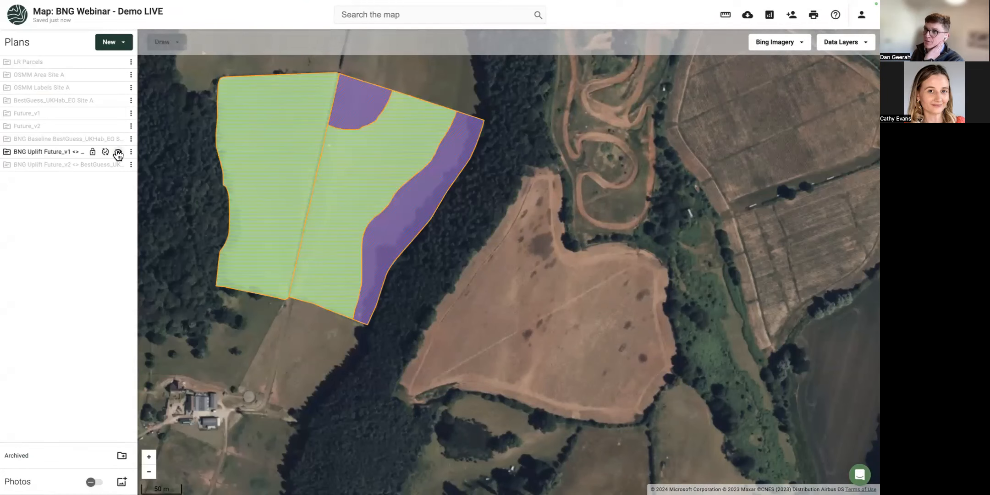
click(270, 188)
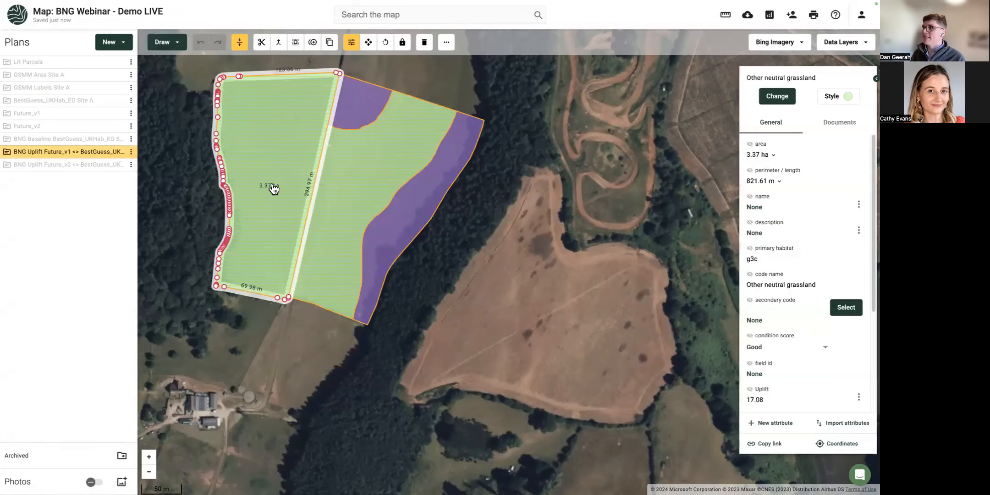
shift+click(358, 170)
shift+click(359, 113)
shift+click(403, 229)
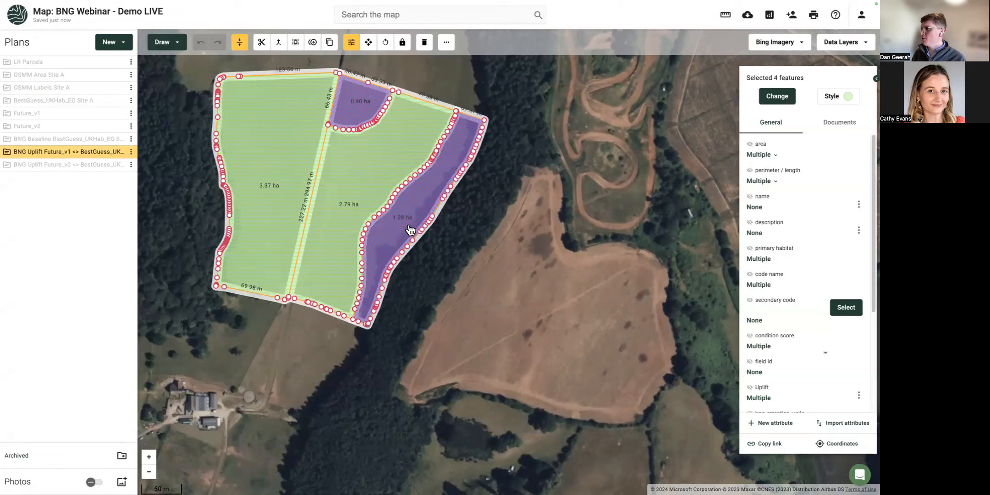
click(369, 204)
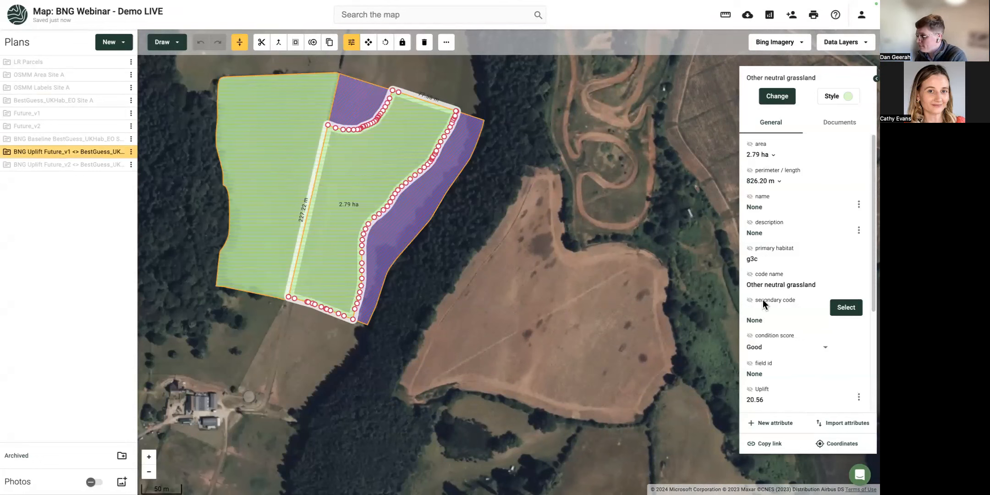
scroll(766, 295, down, 3)
click(750, 217)
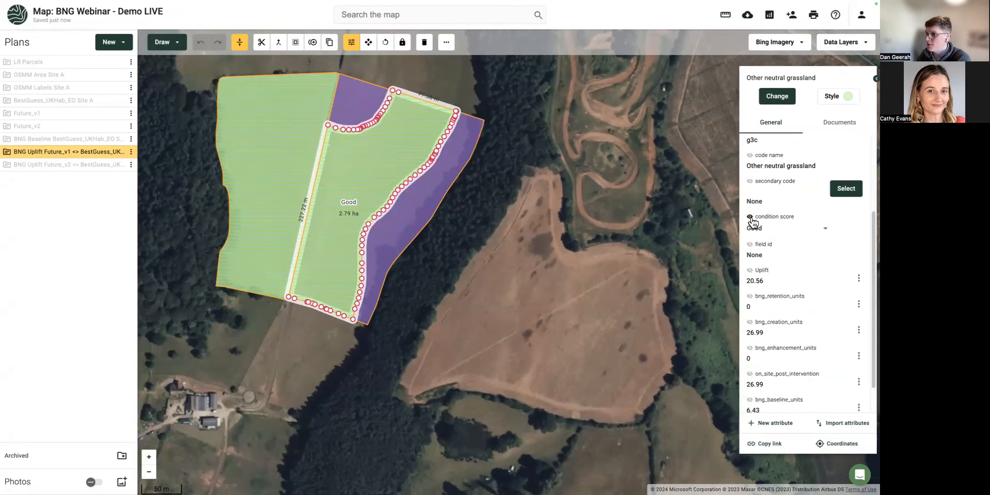
click(751, 271)
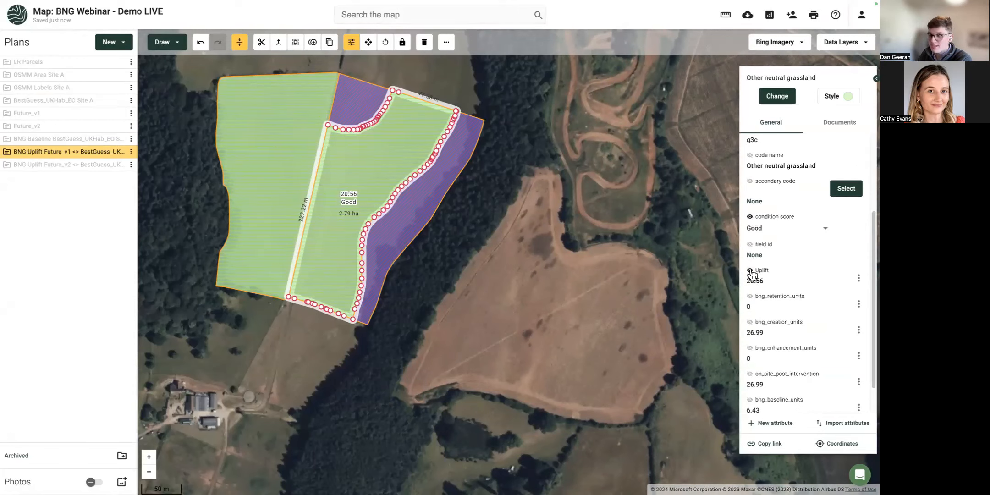
scroll(752, 274, down, 2)
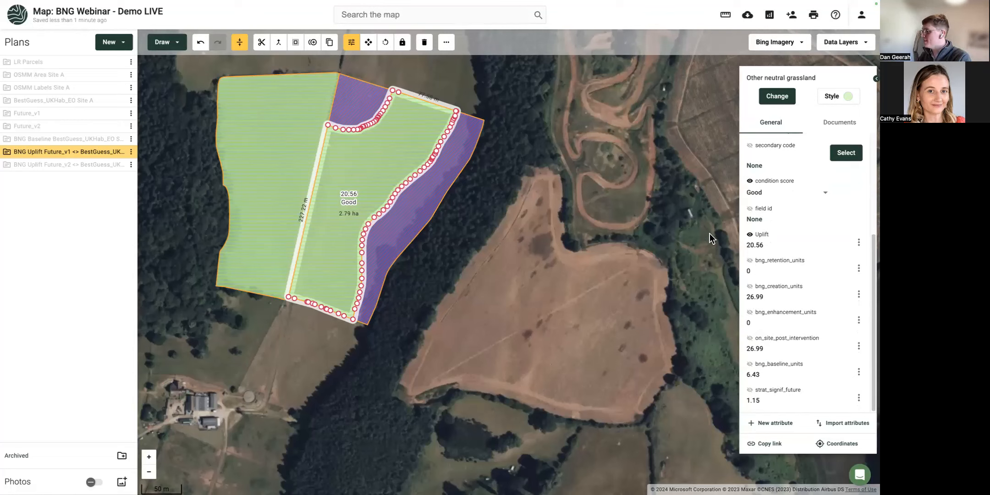
Label the scrub strip and both grassland fields with habitat name, condition and uplift (e.g. Good 20.56, Moderate 6.97).
click(409, 220)
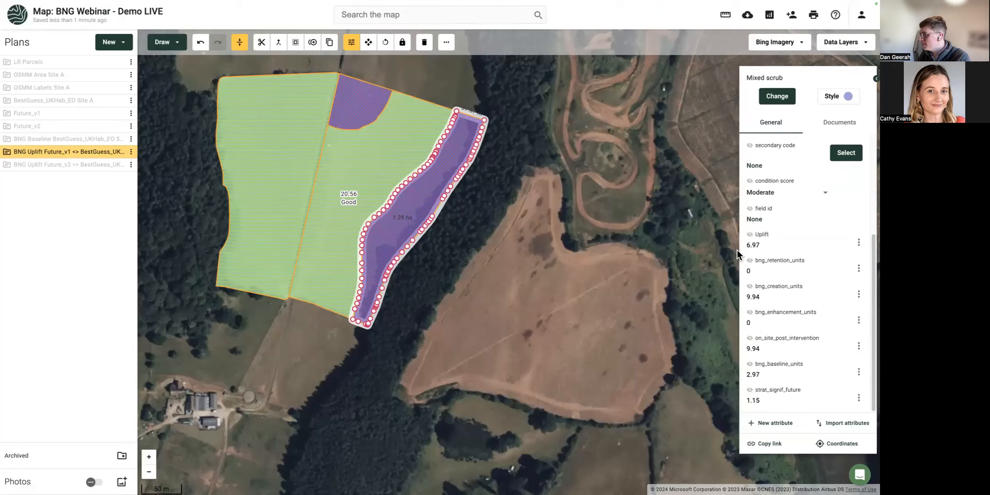
click(750, 235)
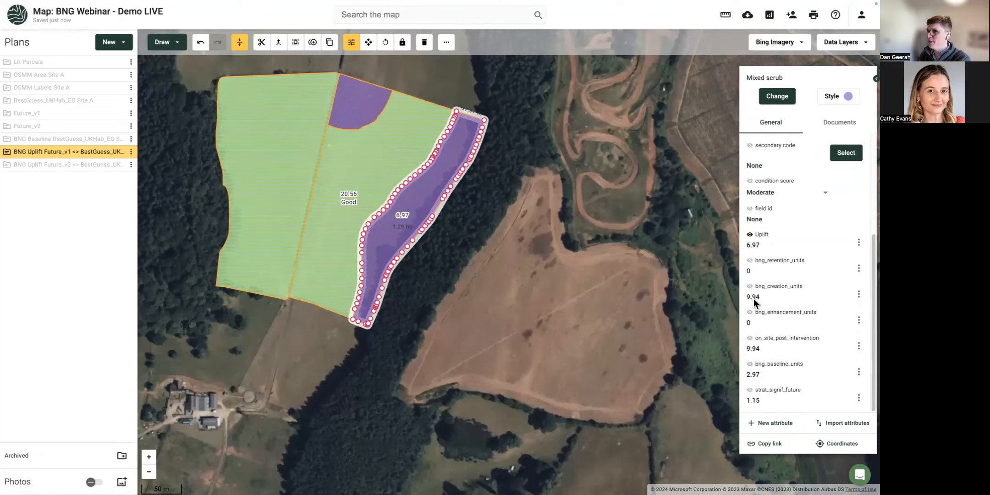
click(750, 182)
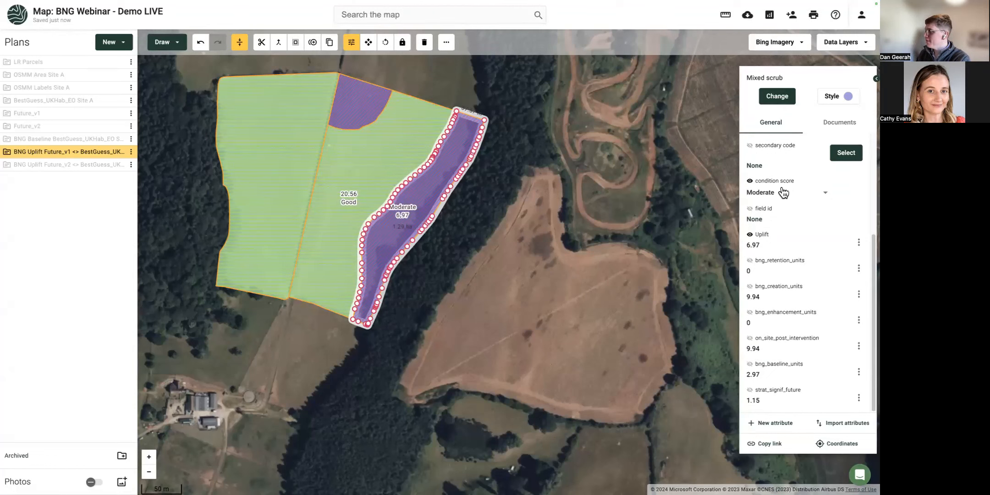
shift+click(329, 229)
shift+click(292, 213)
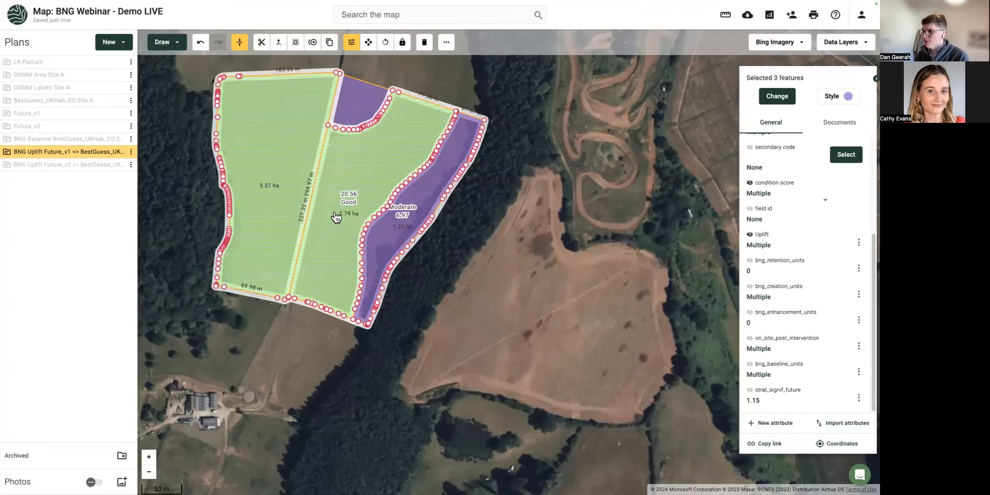
click(750, 234)
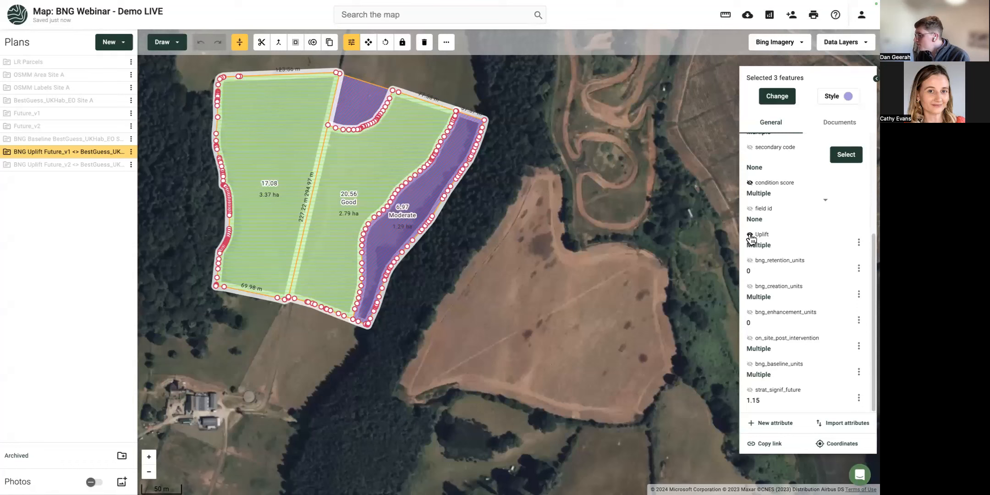
click(750, 183)
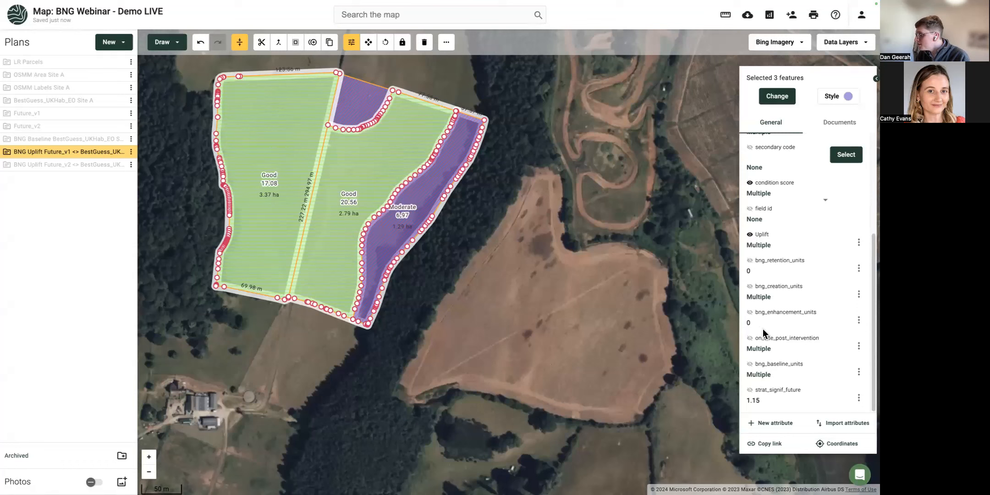
scroll(761, 327, up, 3)
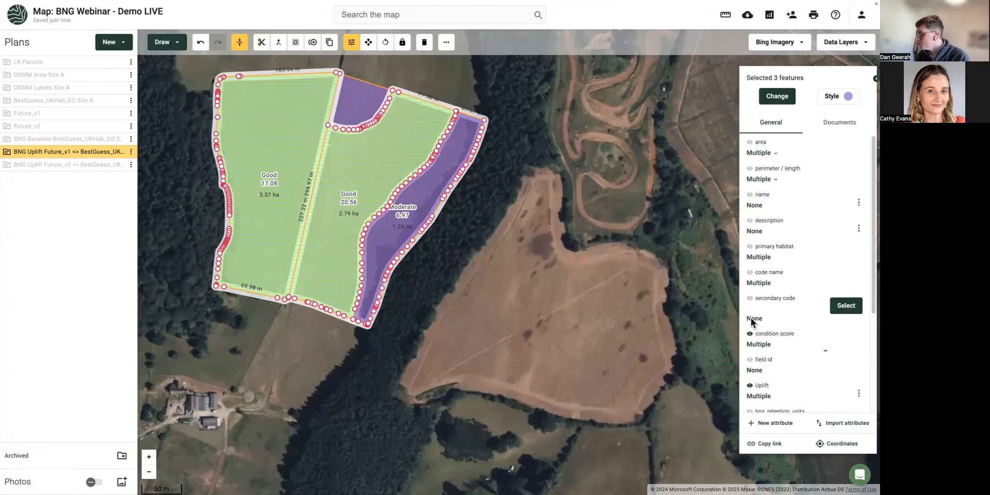
click(750, 272)
click(409, 337)
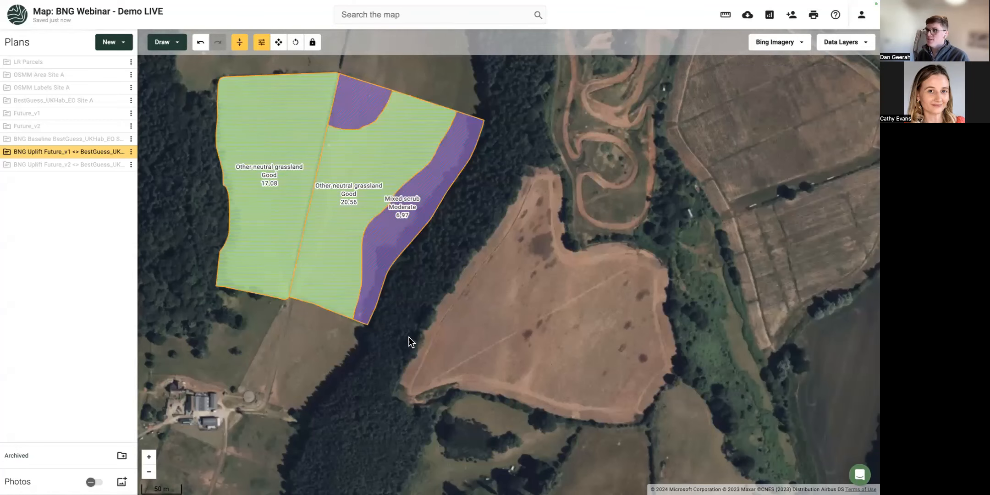
Show BNG Uplift Future_v2 and label its woodland, grassland and scrub with habitat, condition and uplift.
scroll(390, 326, up, 3)
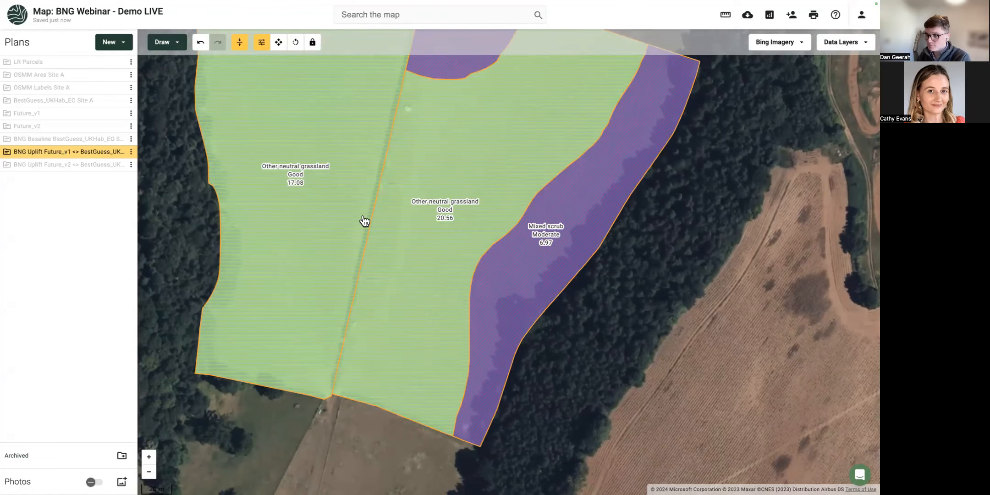
click(119, 166)
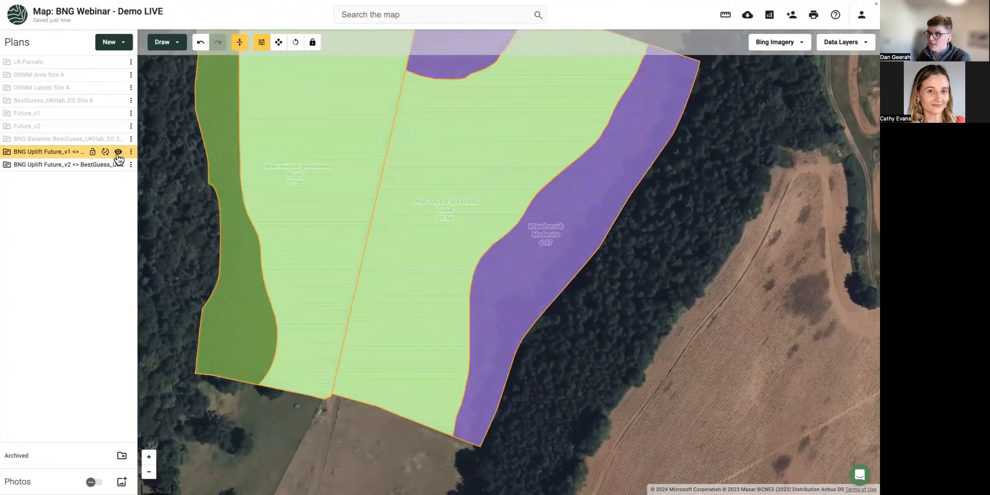
click(119, 152)
click(245, 283)
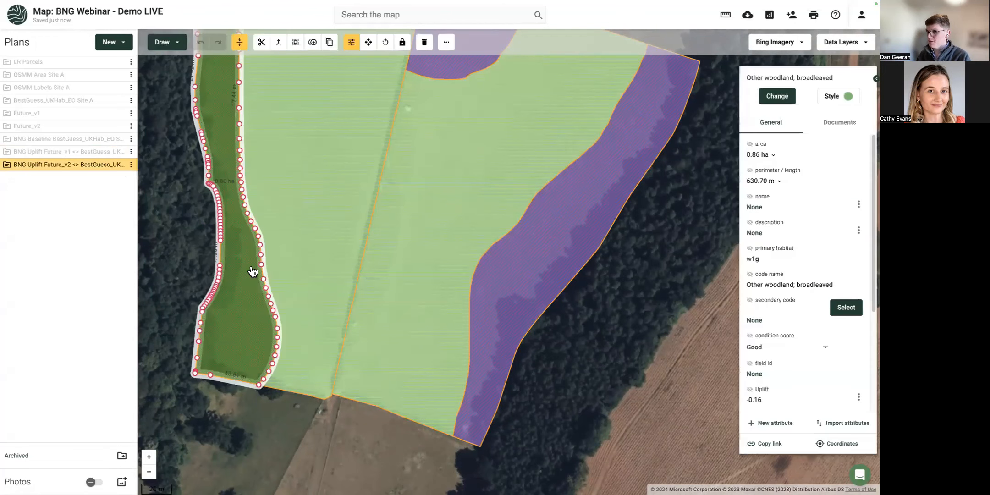
shift+click(362, 239)
shift+click(409, 249)
shift+click(522, 265)
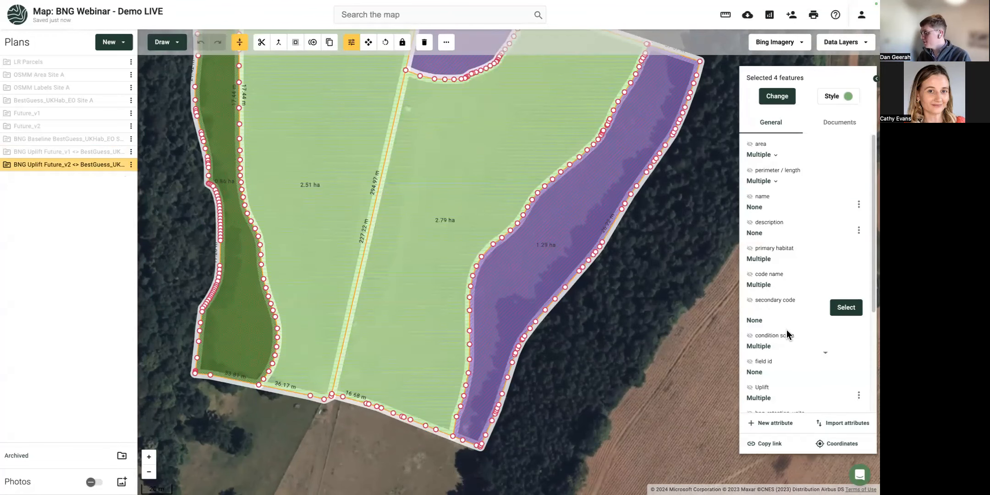
scroll(763, 323, down, 2)
click(750, 287)
click(750, 338)
click(750, 225)
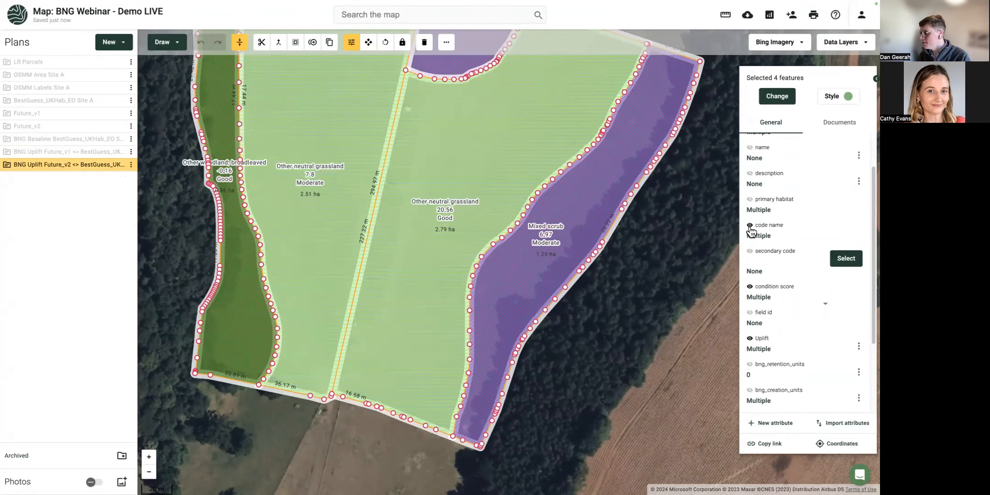
click(642, 299)
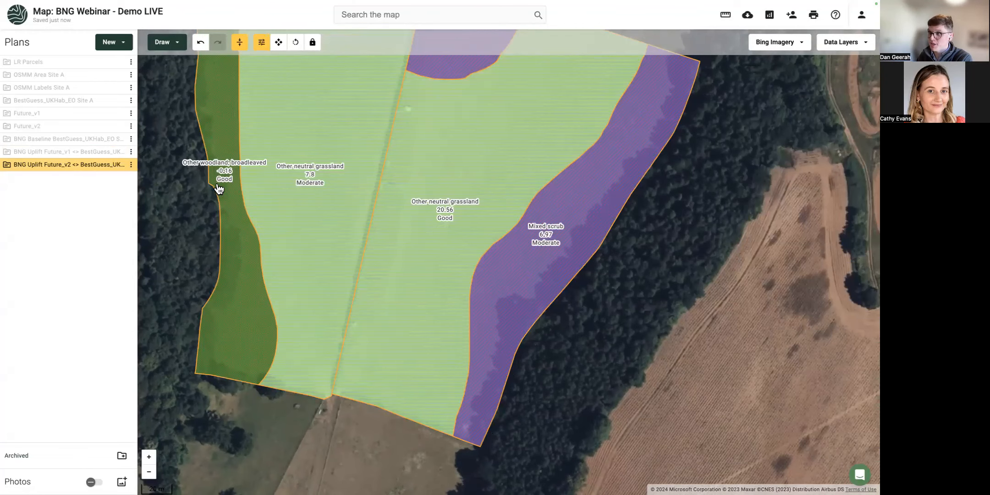
Switch the displayed uplift plan from Future_v2 back to Future_v1.
drag(174, 206, 200, 245)
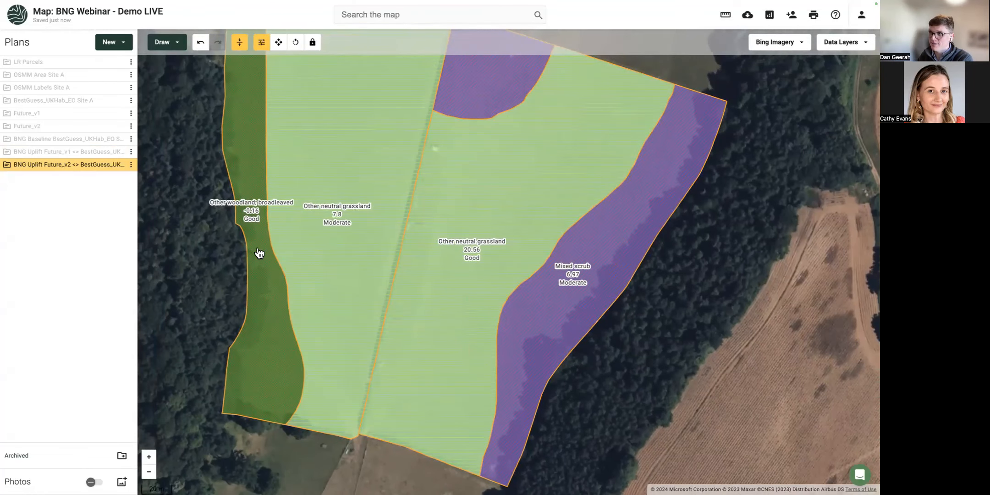
click(119, 165)
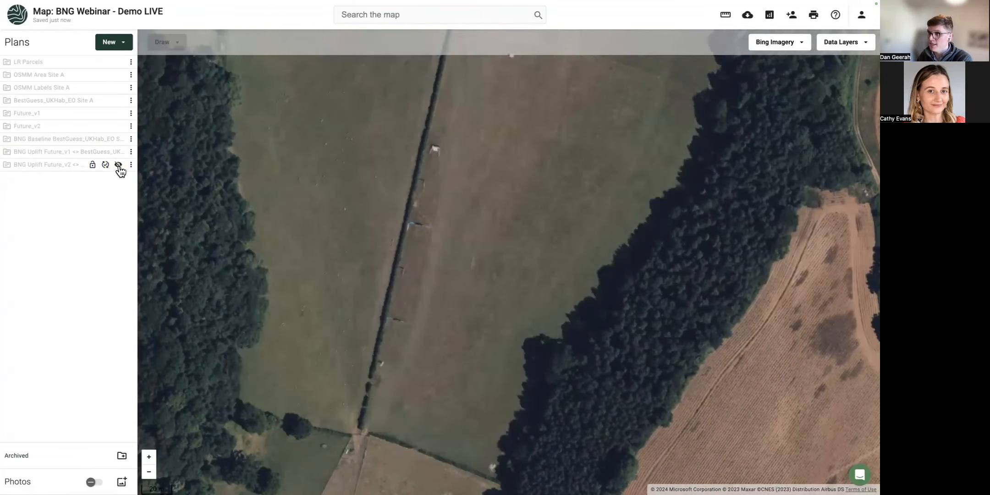
click(118, 153)
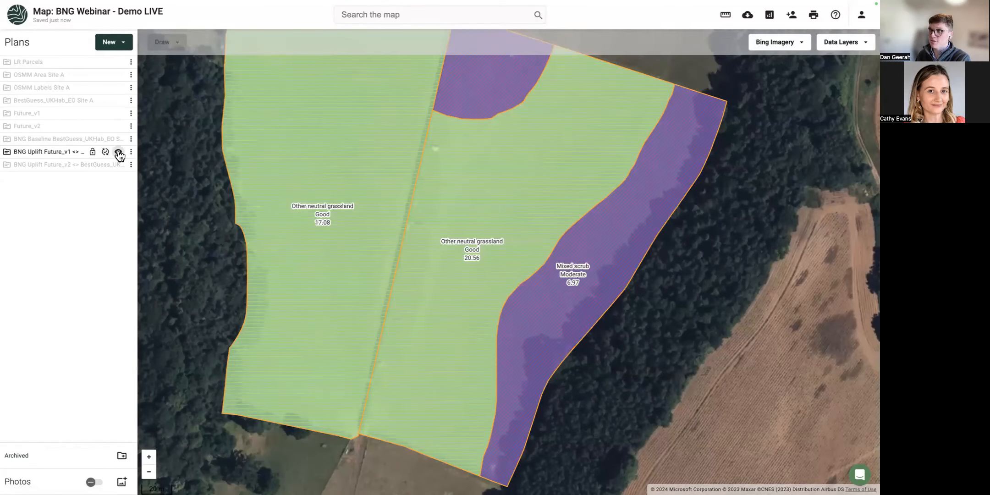
click(118, 152)
Overlay the BNG Baseline and Future_v2 plans and inspect the woodland parcel's attributes.
click(118, 139)
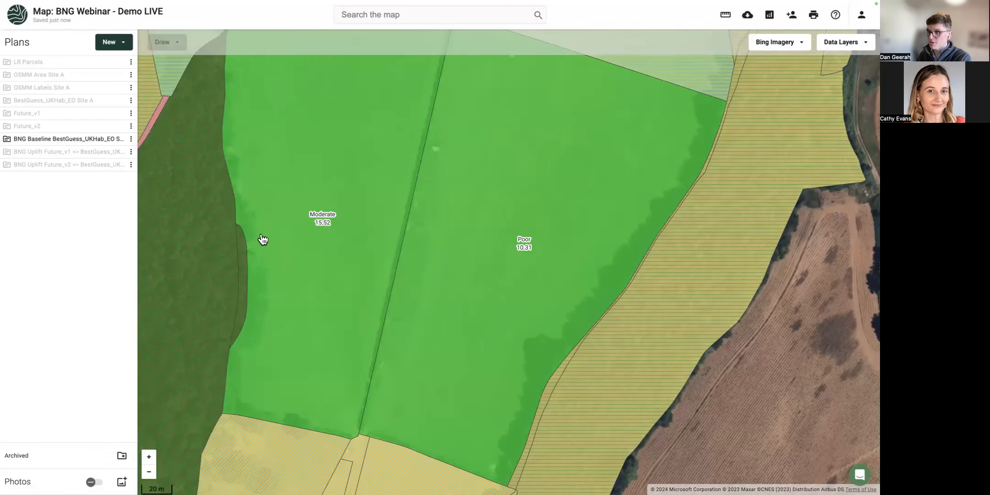
click(119, 165)
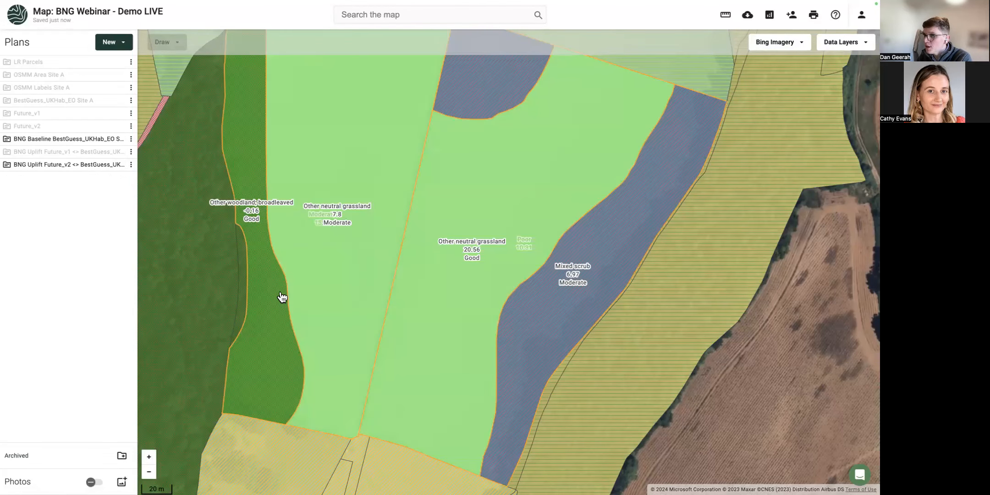
click(266, 307)
scroll(776, 347, down, 3)
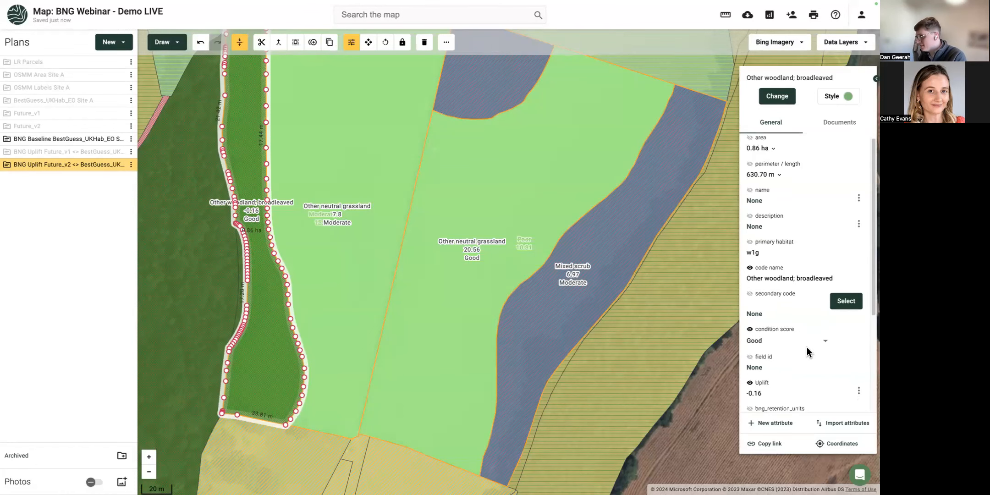
scroll(723, 337, down, 1)
scroll(723, 337, down, 1)
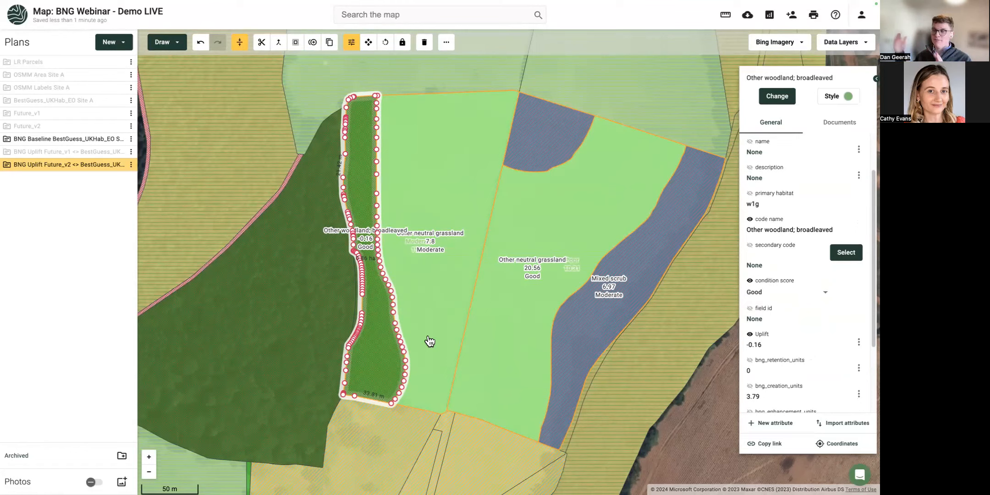
click(655, 443)
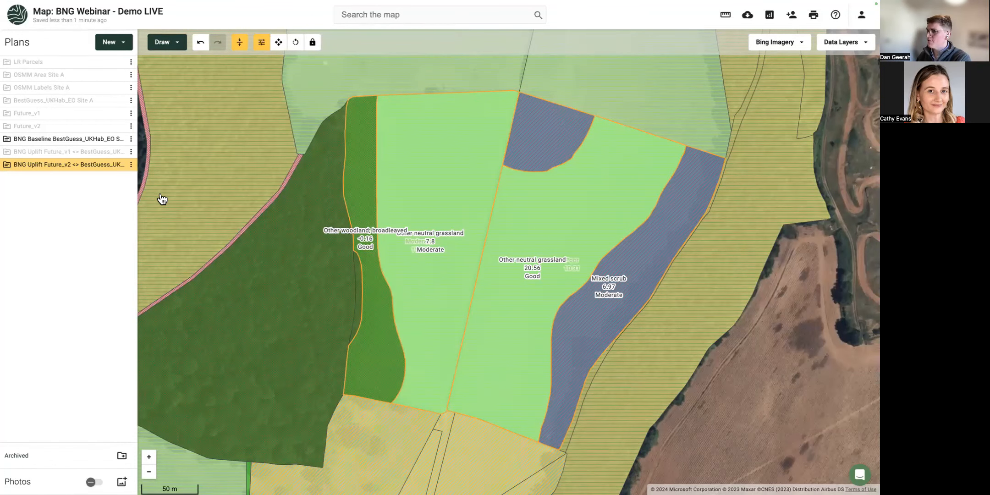
Leave only the BNG Uplift Future_v1 plan displayed on the map.
click(118, 165)
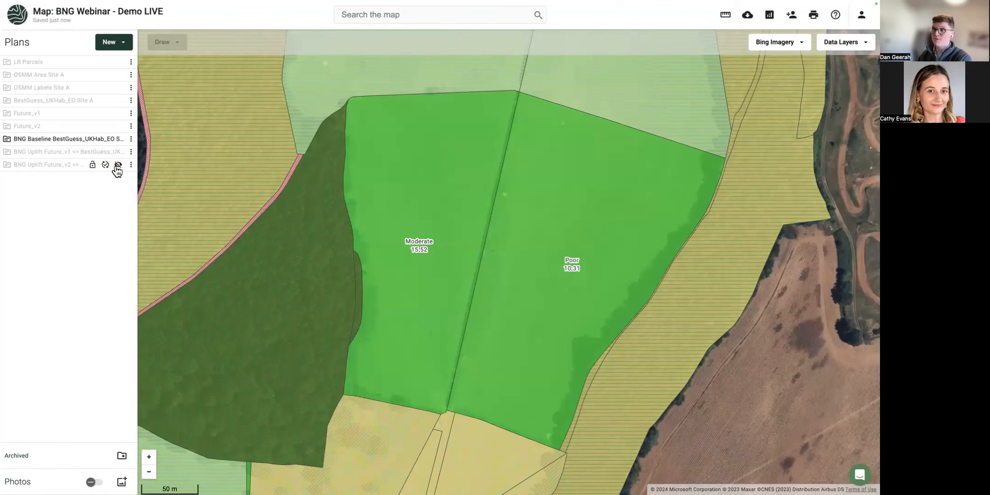
click(118, 152)
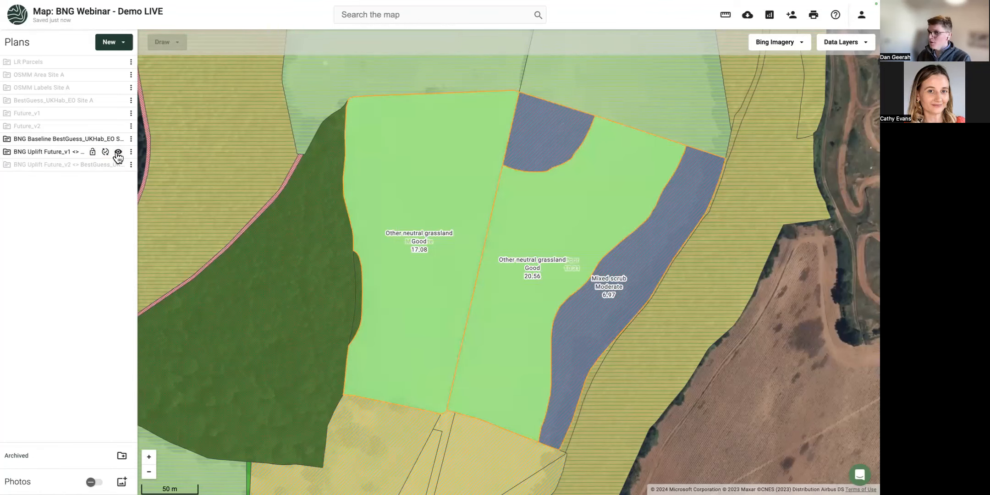
click(118, 140)
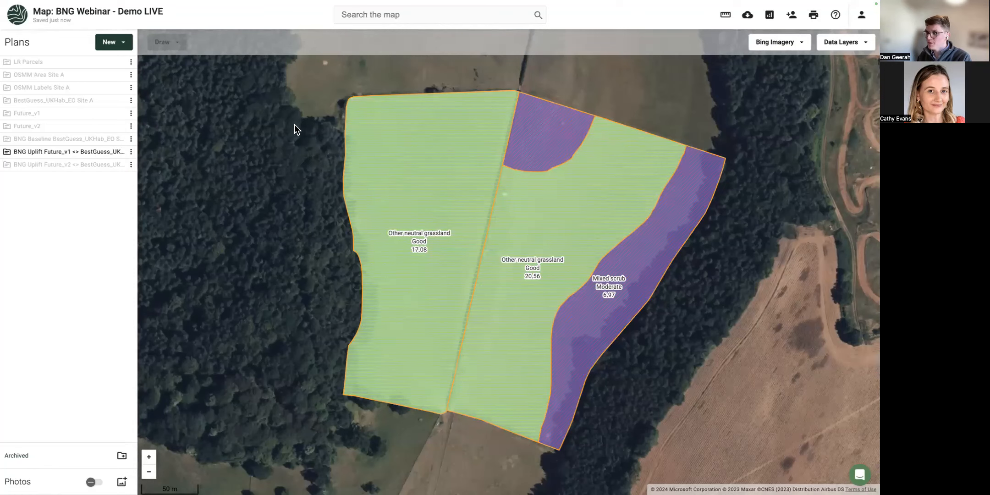
click(801, 45)
Switch the basemap to Ordnance Survey Light and create a new print frame with a Narrow border.
click(790, 107)
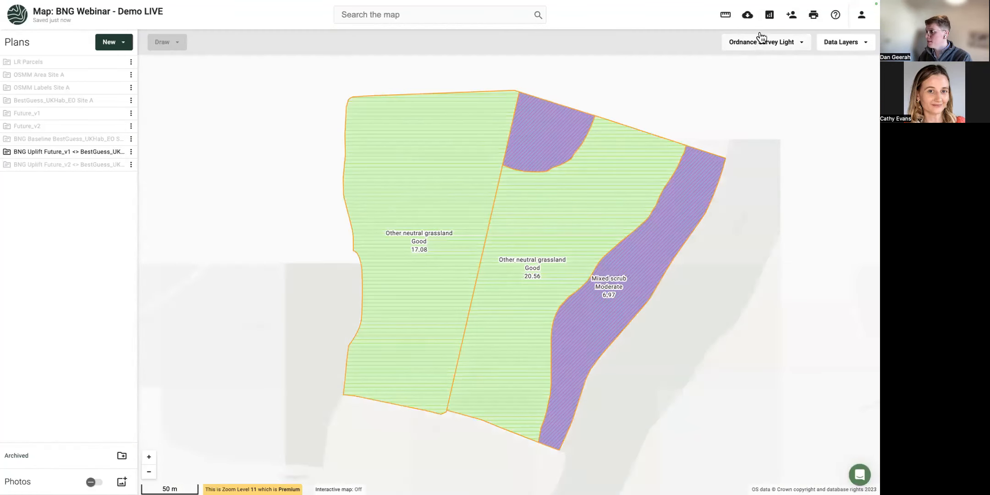
click(814, 19)
click(813, 19)
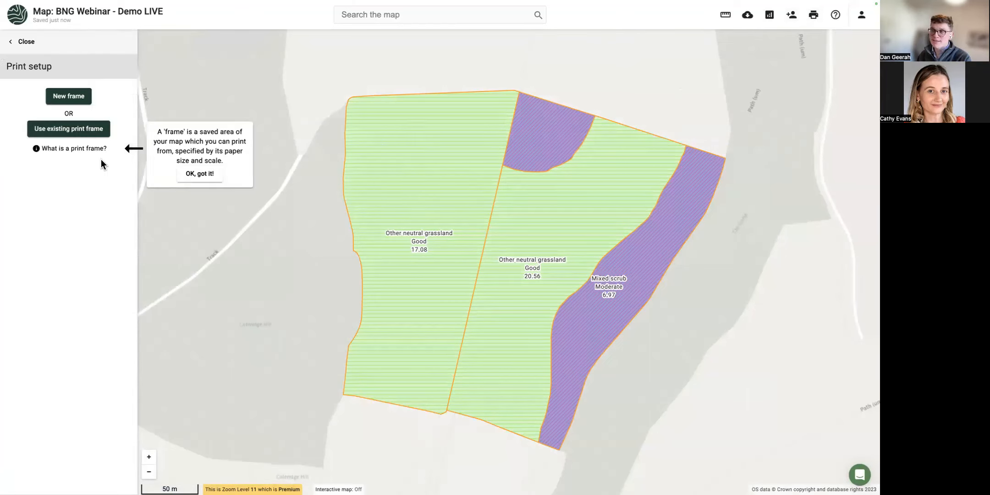
click(62, 102)
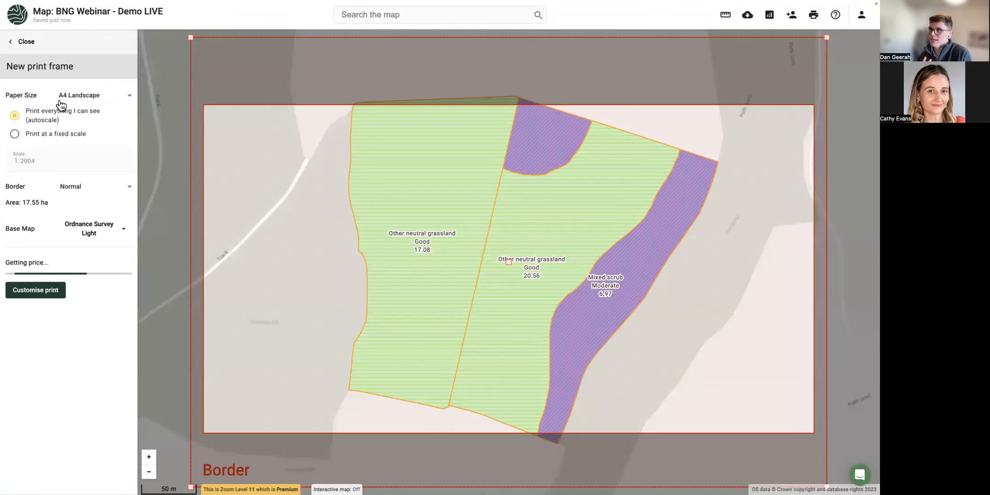
click(58, 193)
click(81, 251)
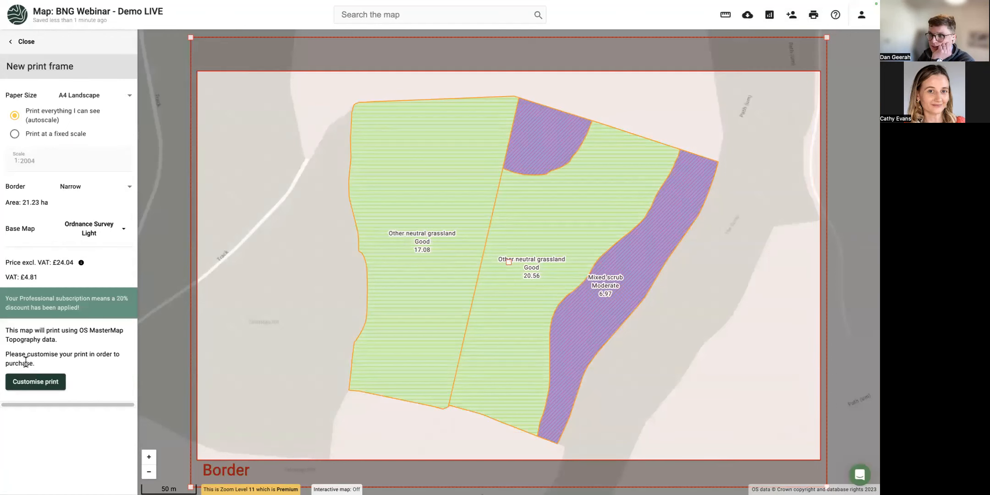
click(28, 382)
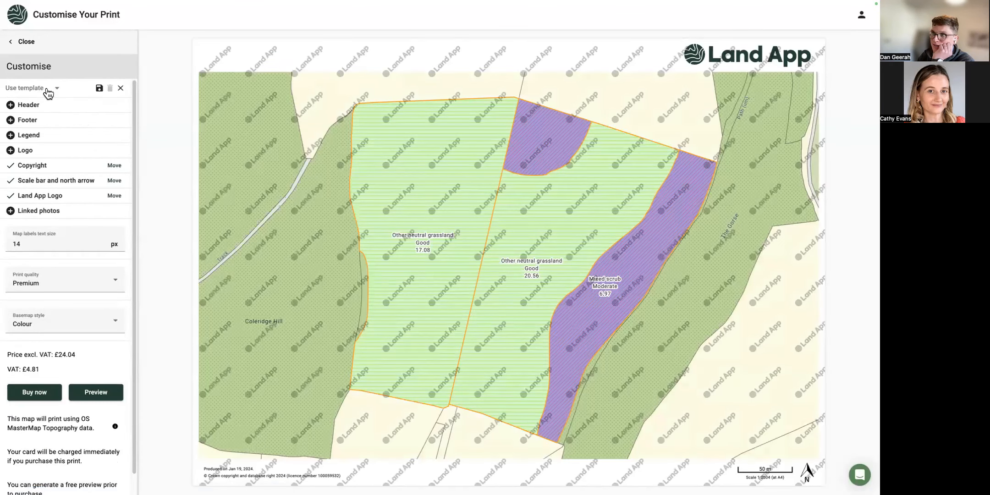
Apply the BNG LMP Template with Standard quality and a Greyscale basemap, then close print customisation.
click(47, 89)
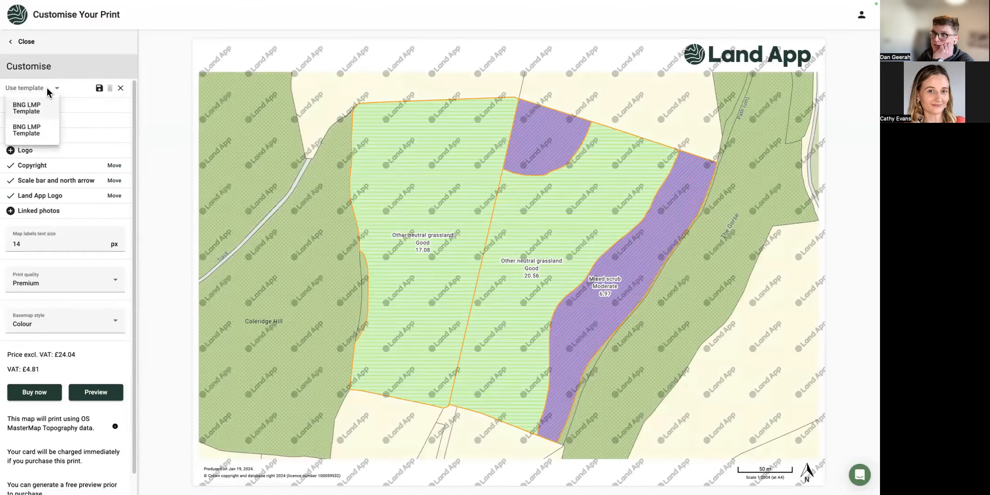
click(38, 113)
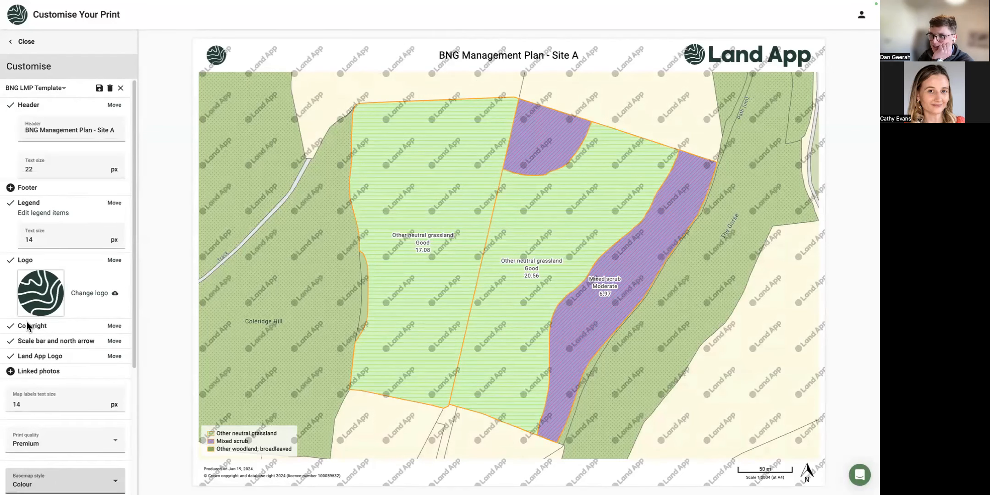
click(46, 442)
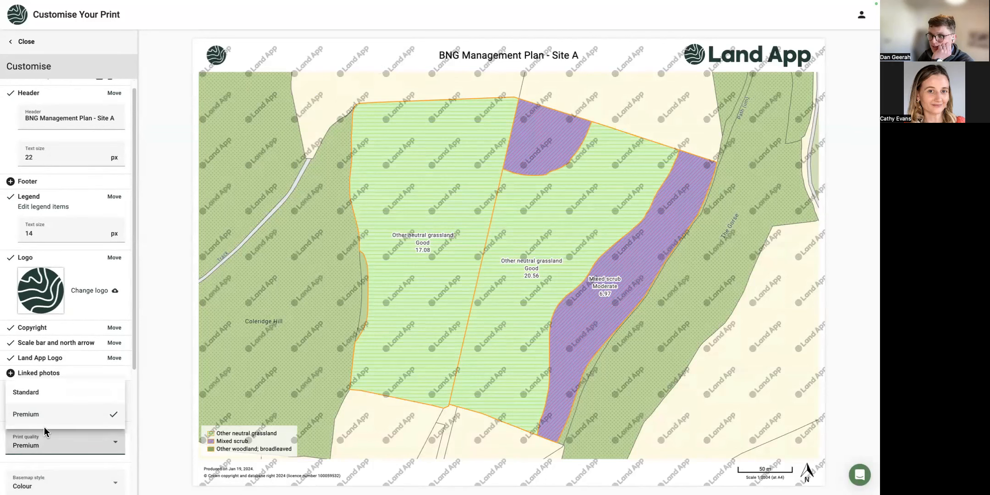
click(22, 392)
scroll(83, 376, down, 3)
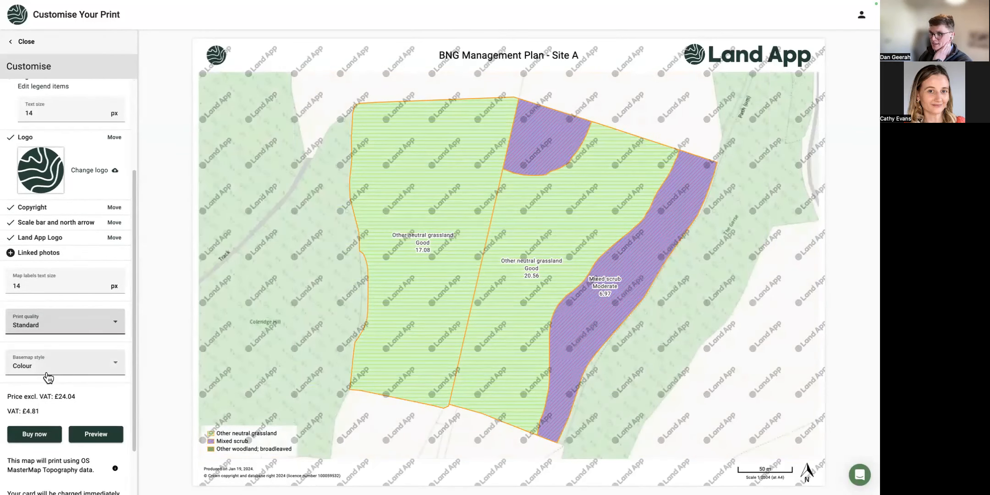
click(48, 374)
click(42, 408)
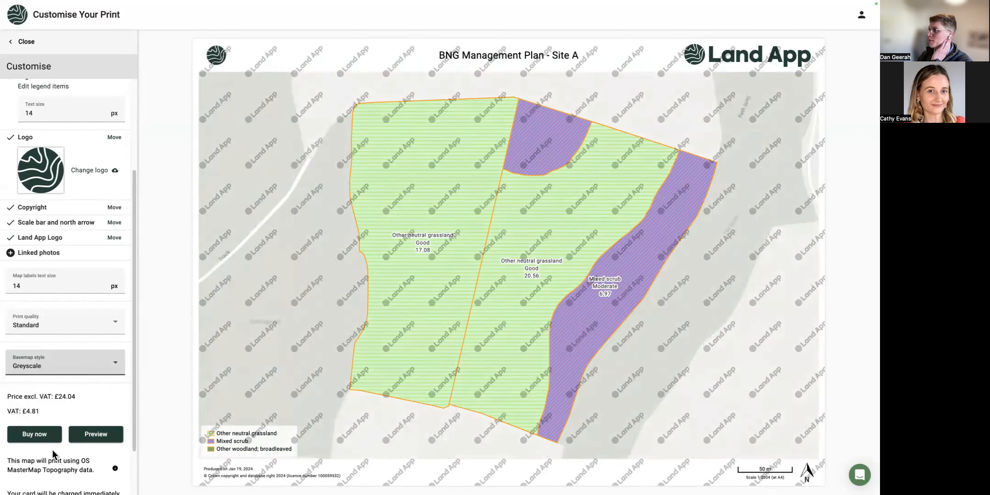
click(48, 36)
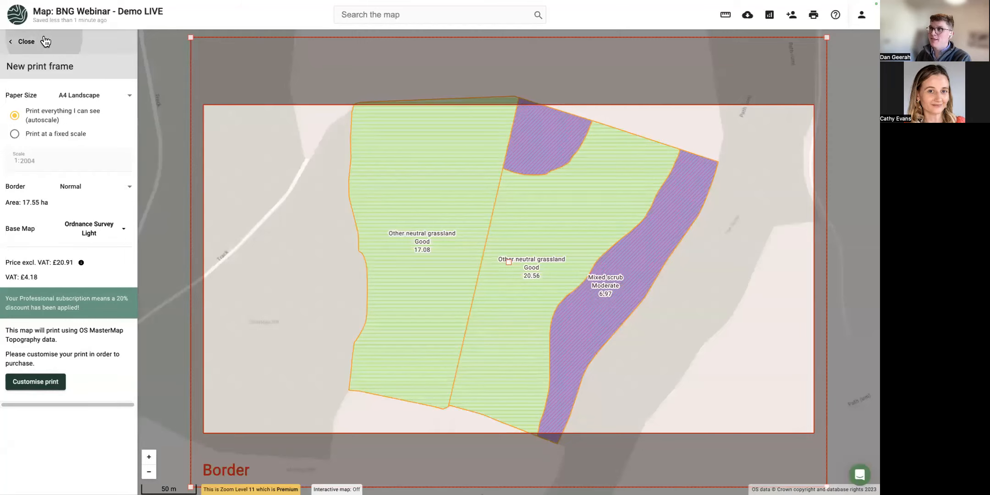
Leave print setup and review the Future_v1 table's habitat areas, conditions and uplift before returning to the map.
click(45, 42)
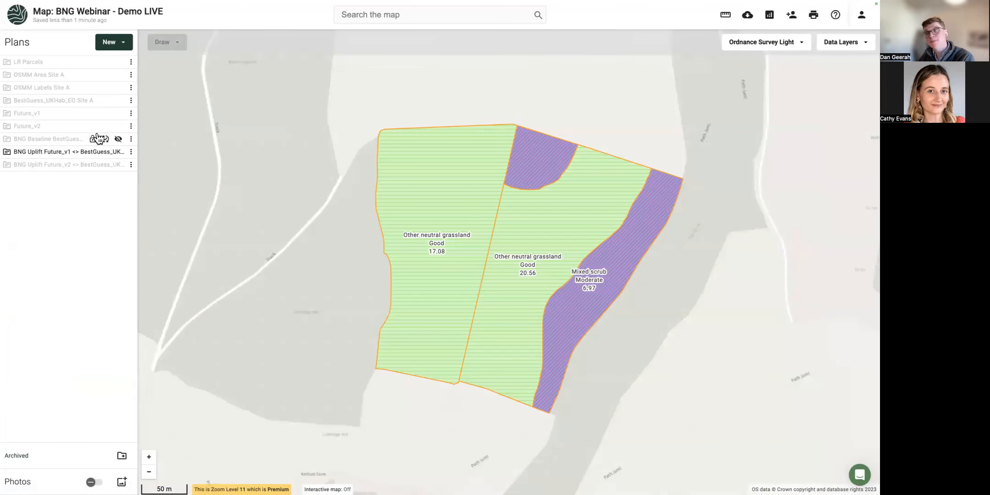
click(131, 152)
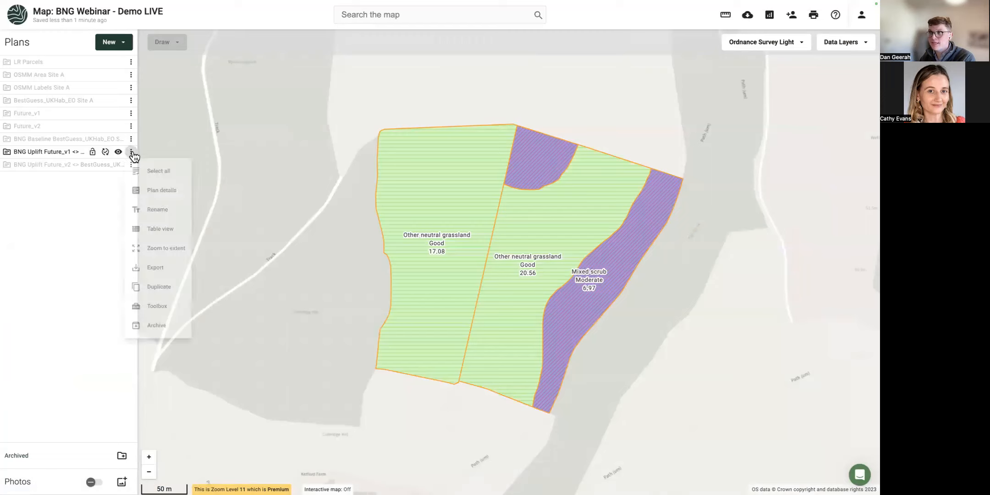
click(182, 238)
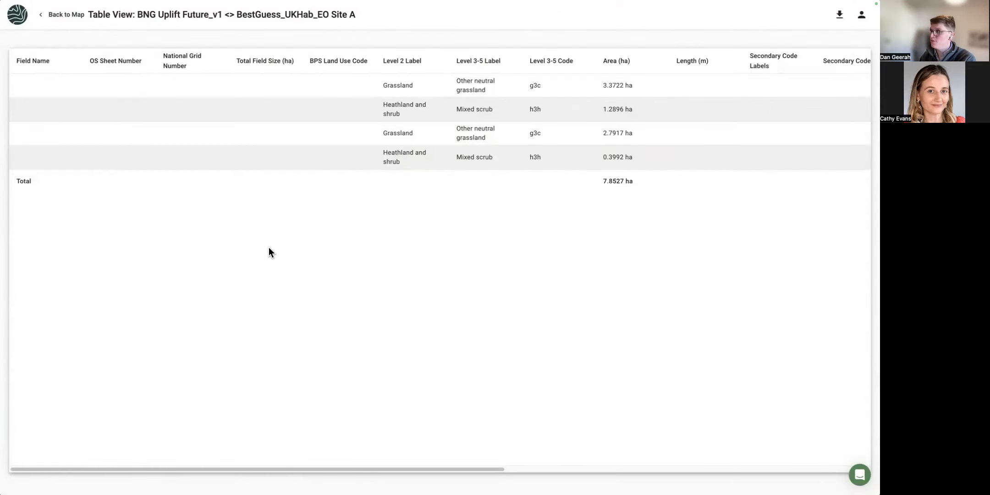
drag(216, 470, 688, 467)
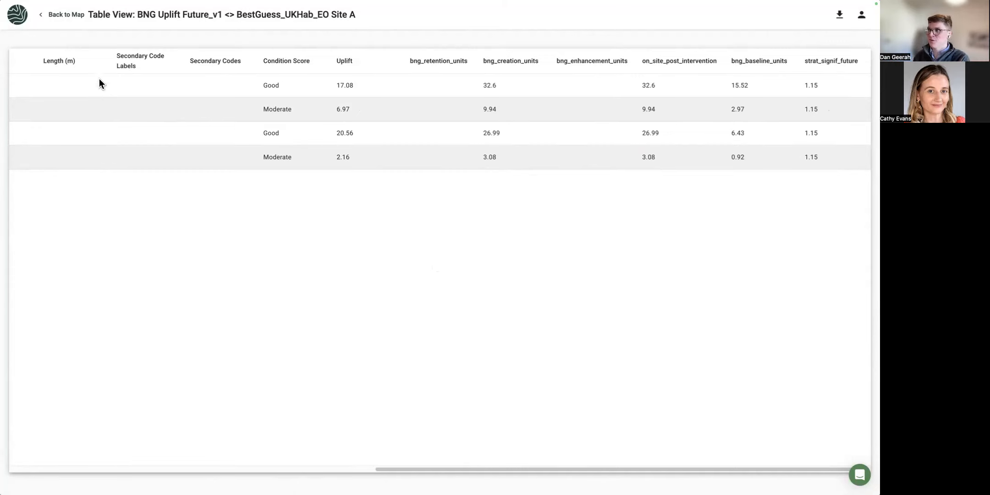
click(64, 15)
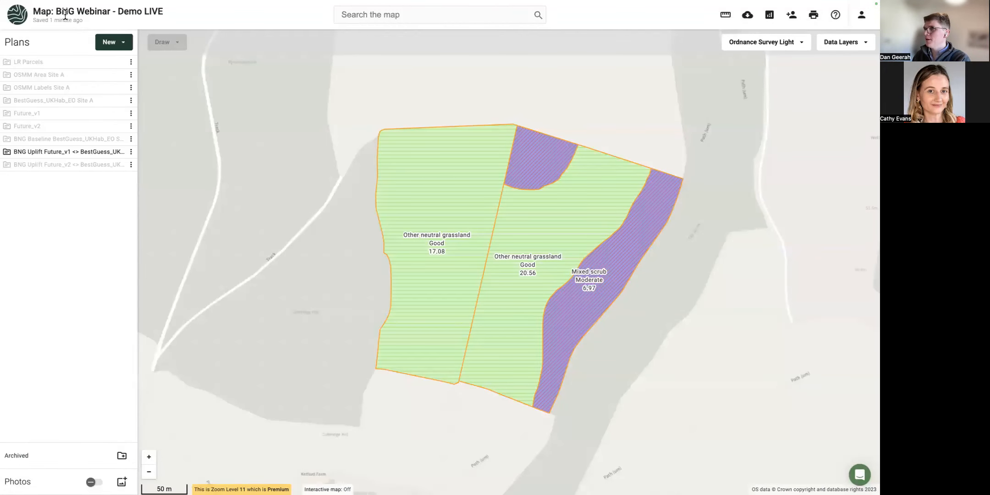
click(865, 14)
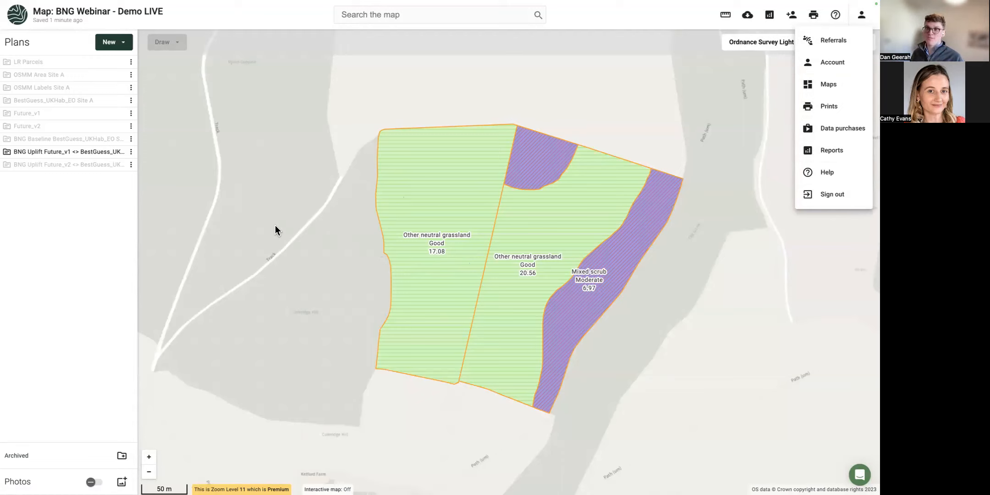
click(115, 45)
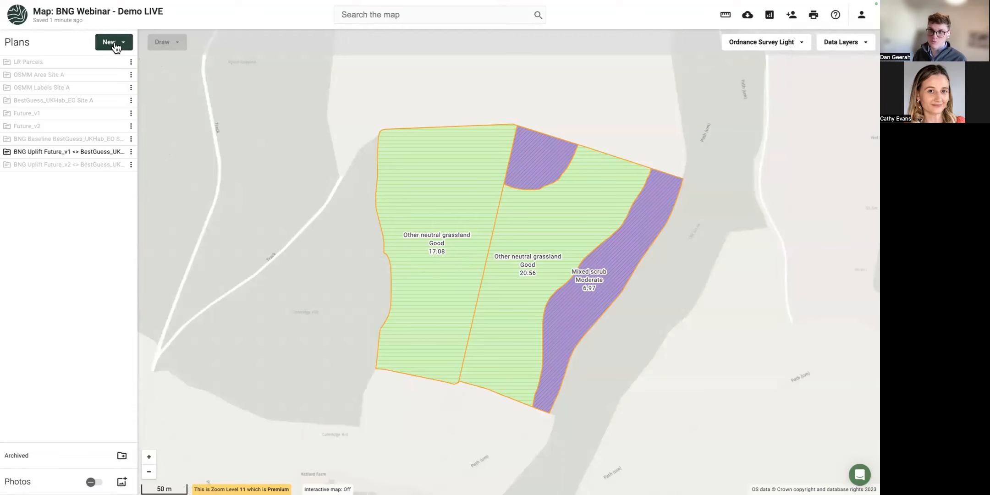
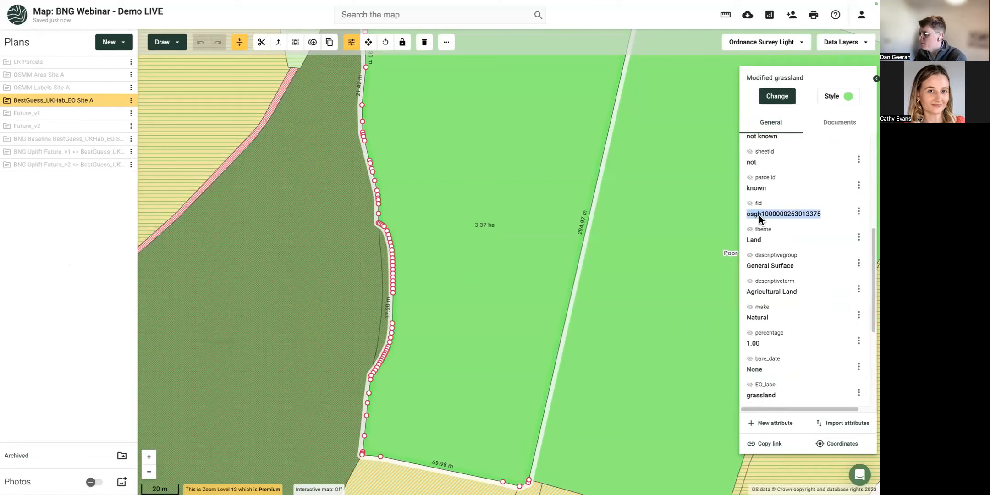
Select the narrow Other broadleaved woodland strip along the field's eastern edge and review its attributes.
click(382, 268)
scroll(384, 270, up, 1)
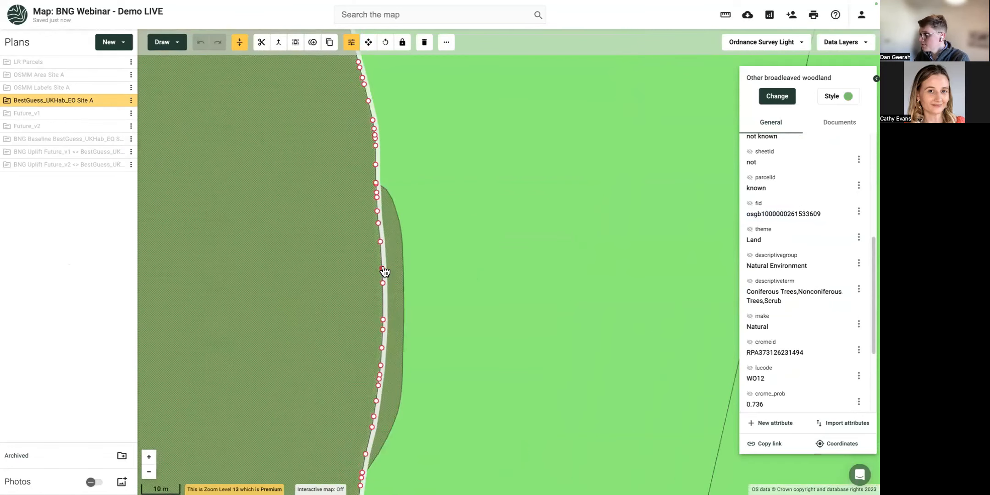
click(393, 263)
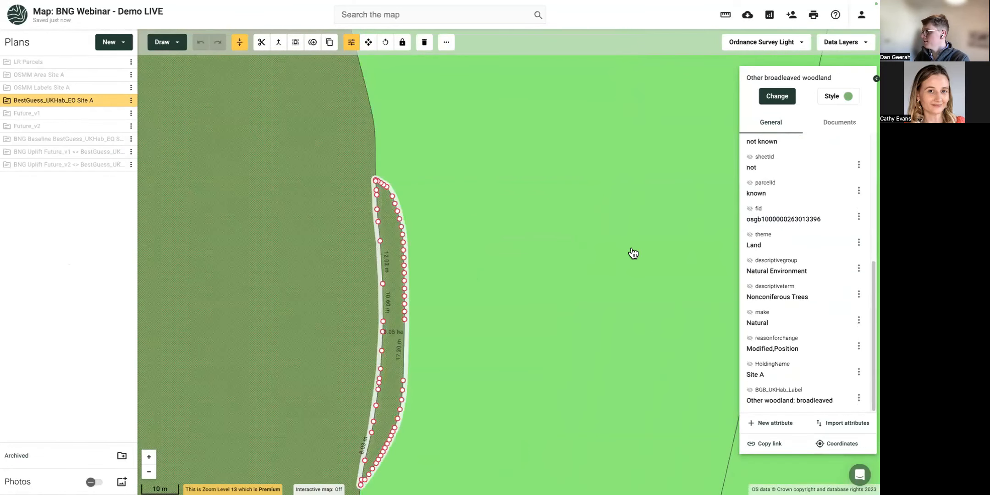
scroll(532, 245, down, 2)
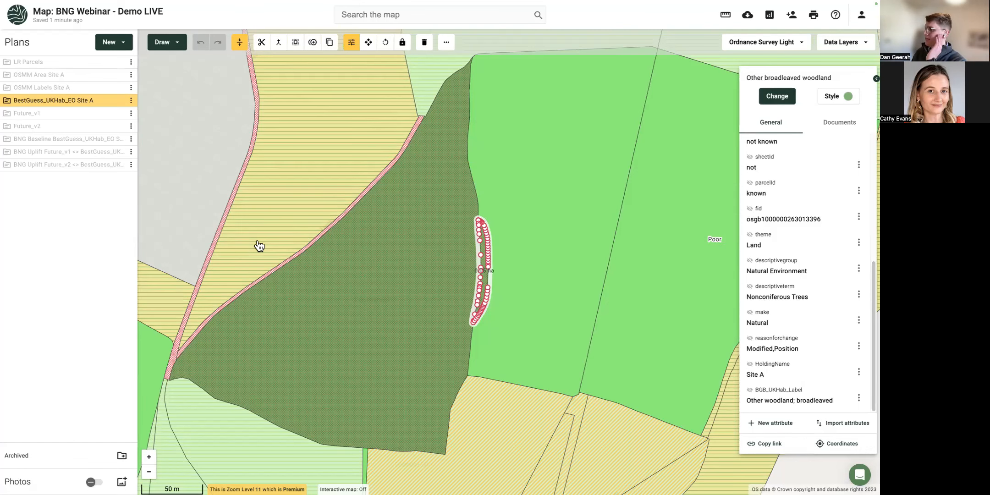
Pan to the neighbouring 4.48 ha modified grassland field and select it to view its attributes.
drag(500, 325, 289, 295)
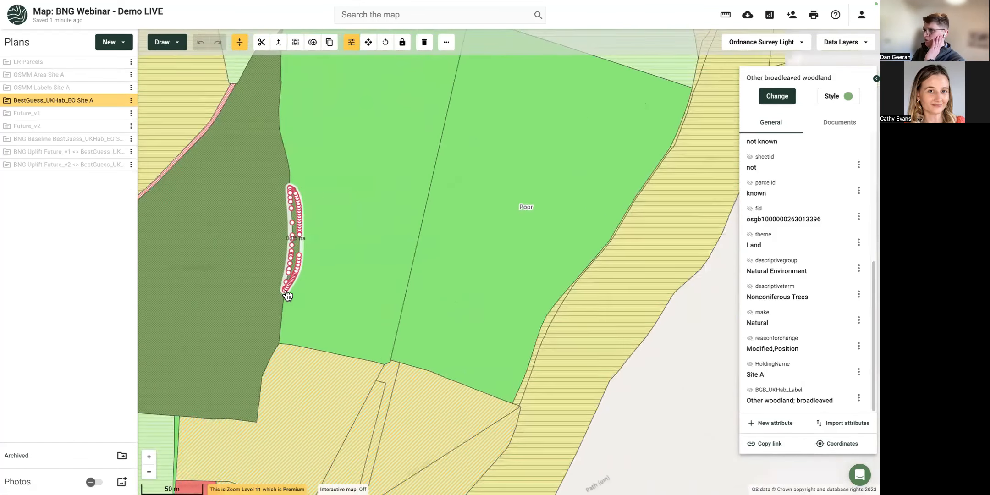
click(300, 294)
scroll(766, 338, down, 3)
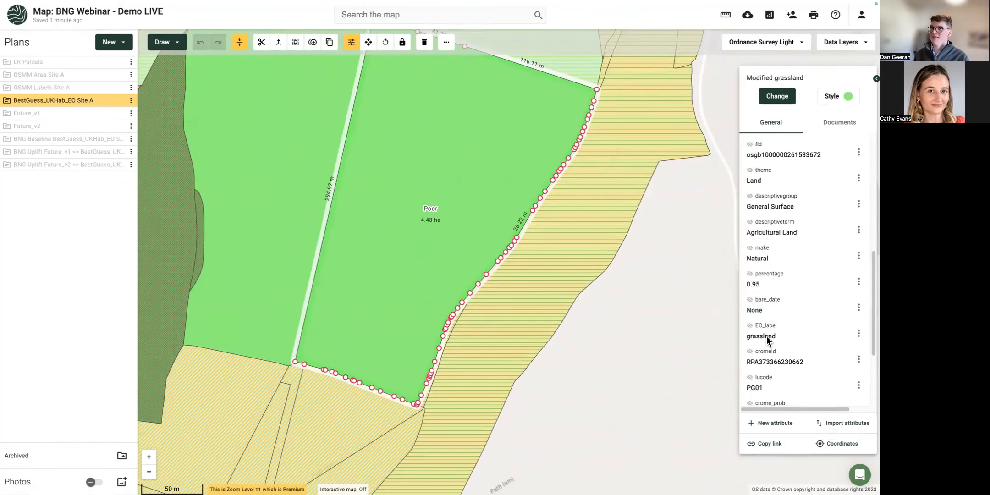
mouse_move(45, 102)
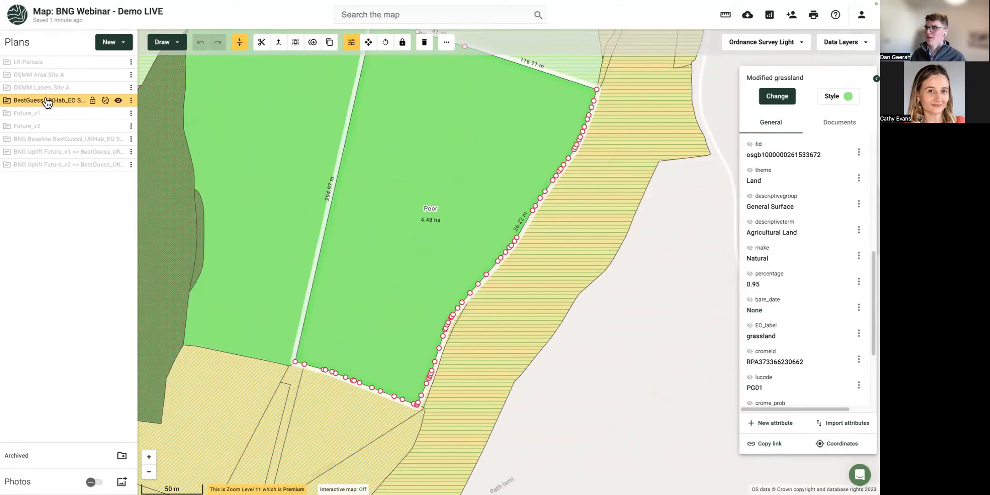
mouse_move(63, 139)
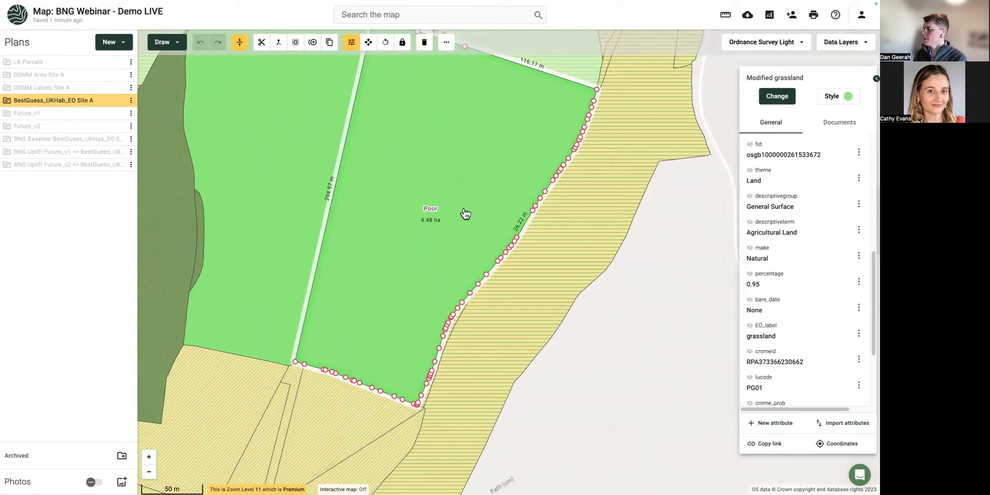
Change the field's condition score from Poor to Moderate, then switch to the presentation slides.
scroll(775, 330, down, 3)
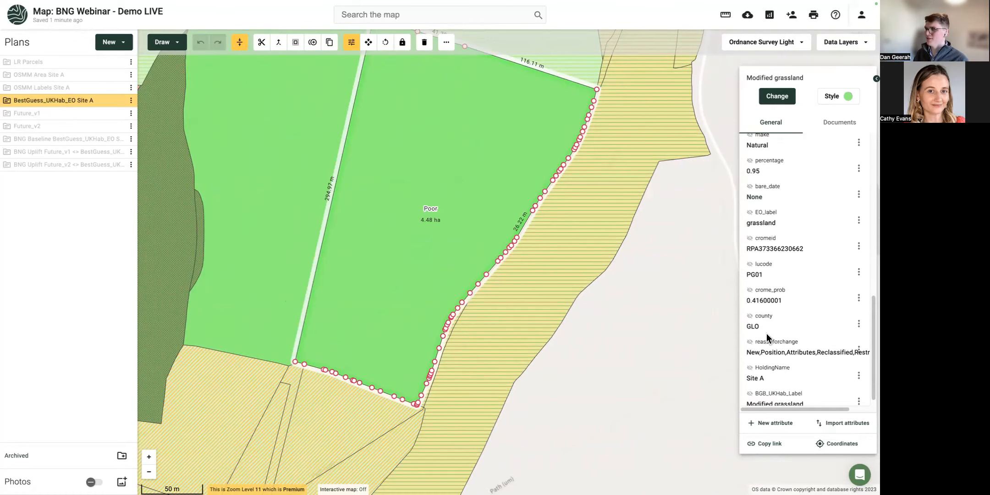
scroll(789, 333, down, 1)
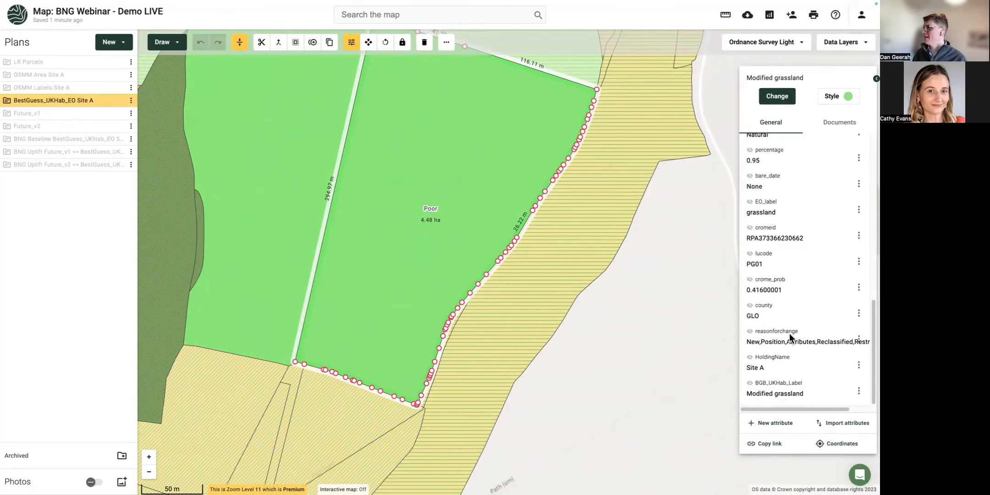
scroll(779, 277, up, 3)
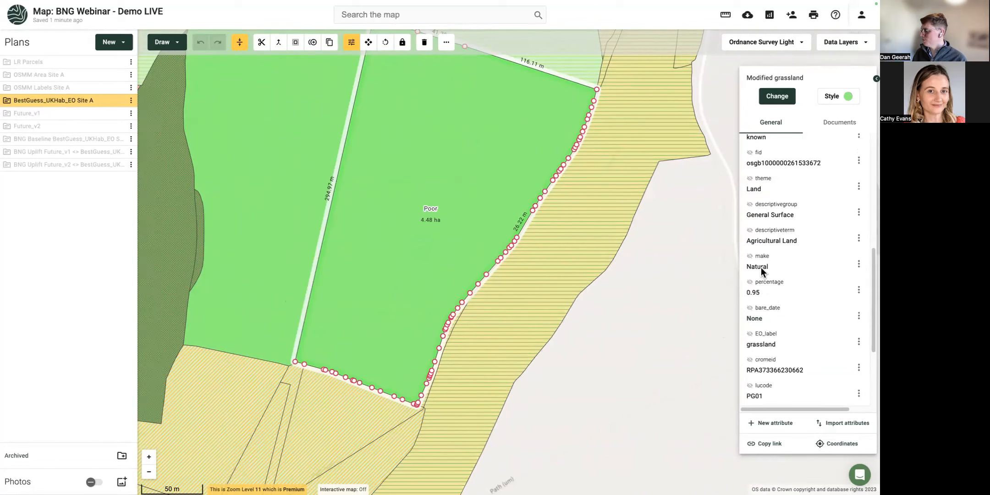
scroll(761, 247, up, 3)
click(769, 165)
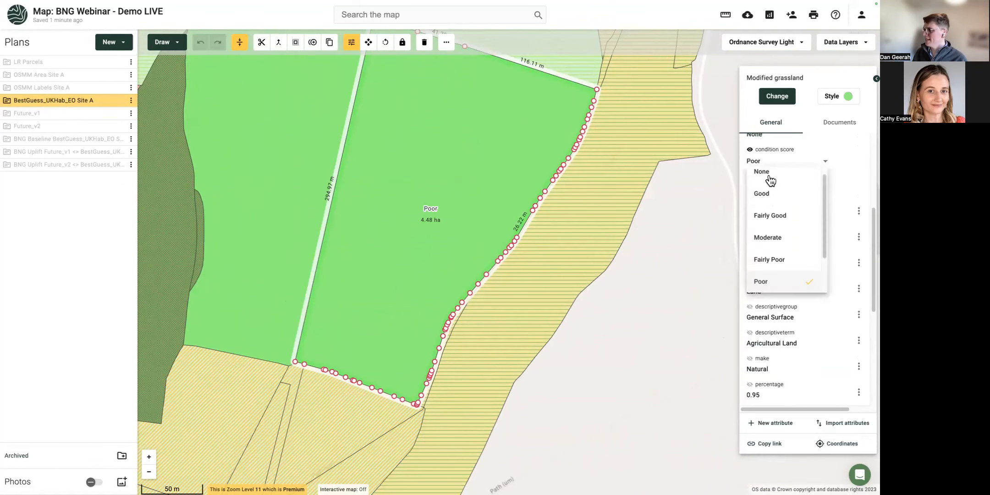
click(769, 239)
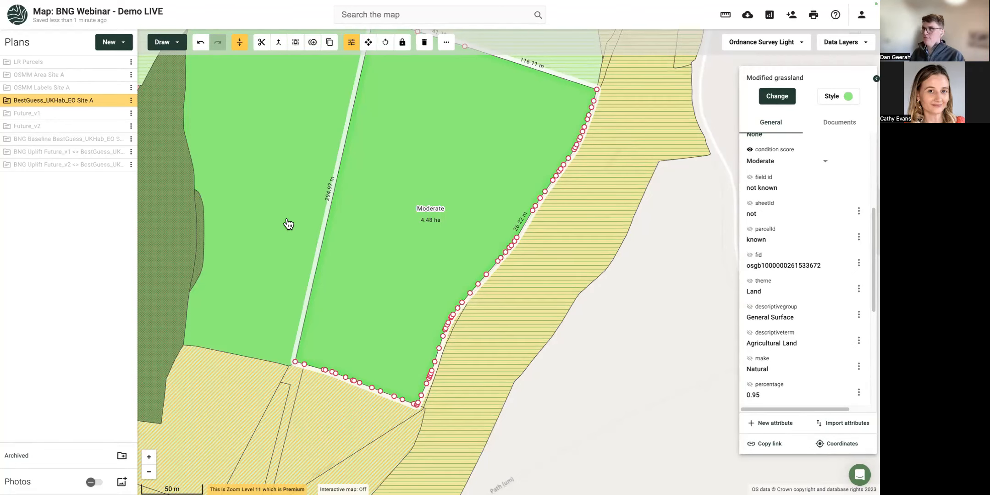
key(ctrl+Left)
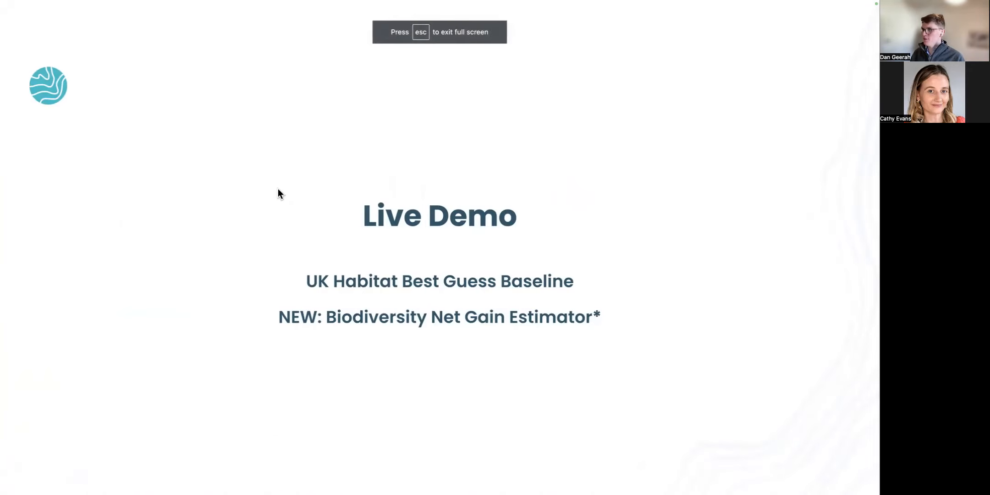
Advance to the BNG at Norney Farm slide, then switch back to the Land App map.
key(Right)
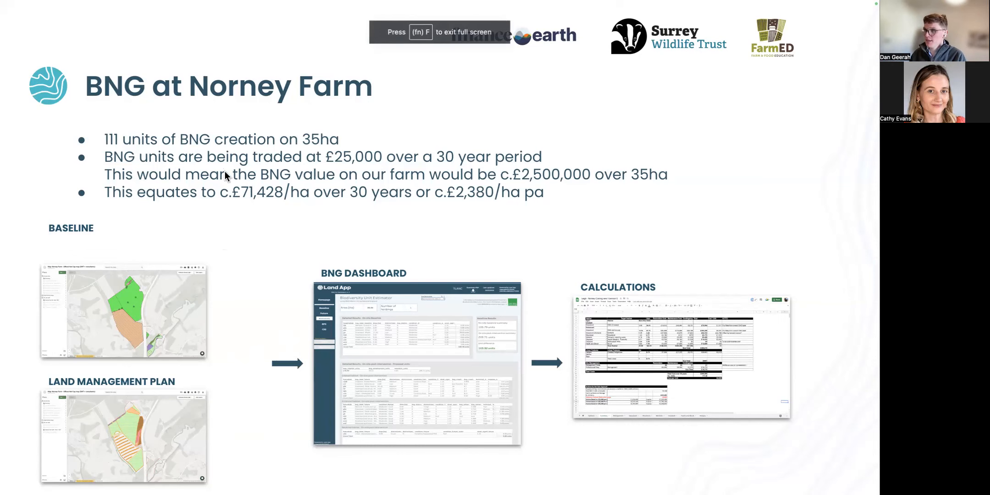
key(ctrl+Right)
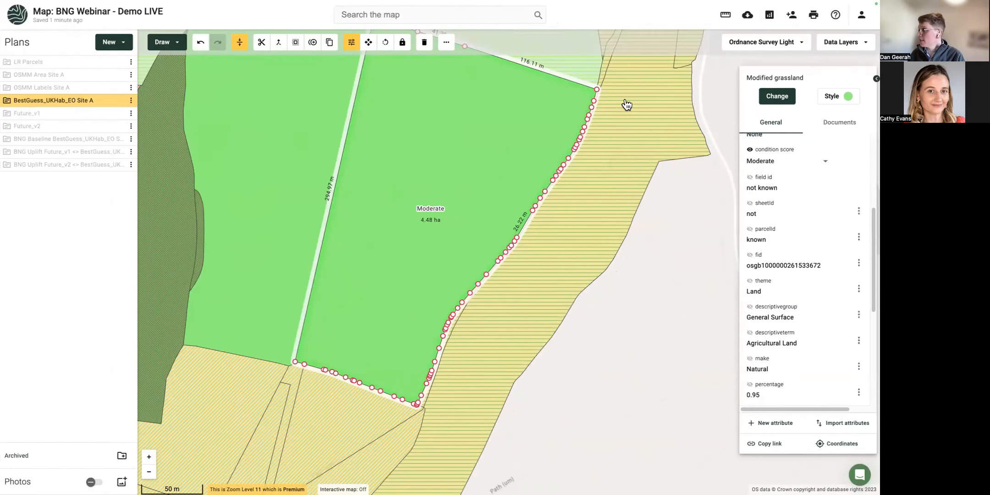
click(862, 18)
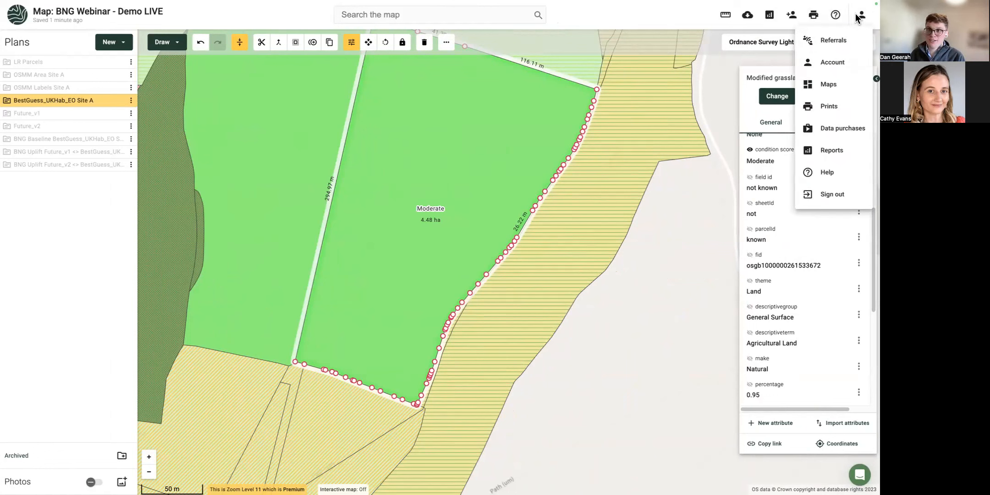
click(824, 67)
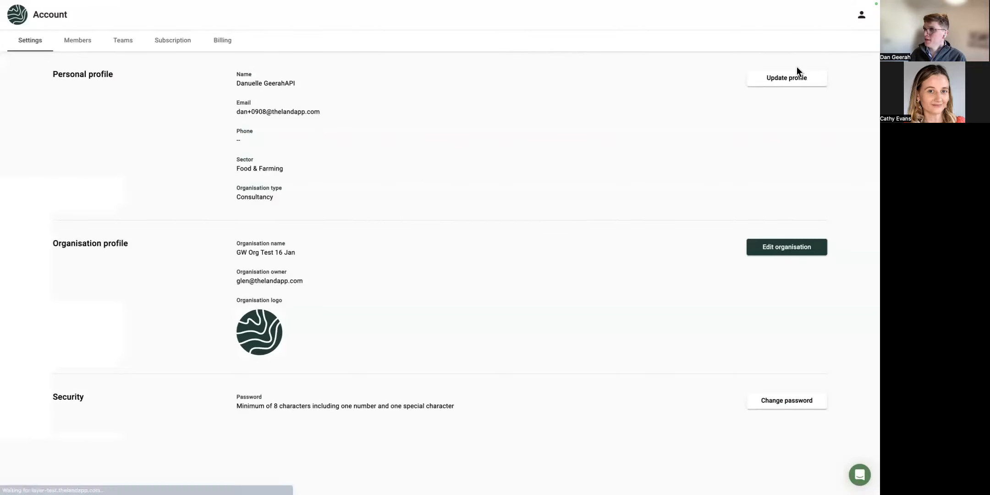
click(154, 43)
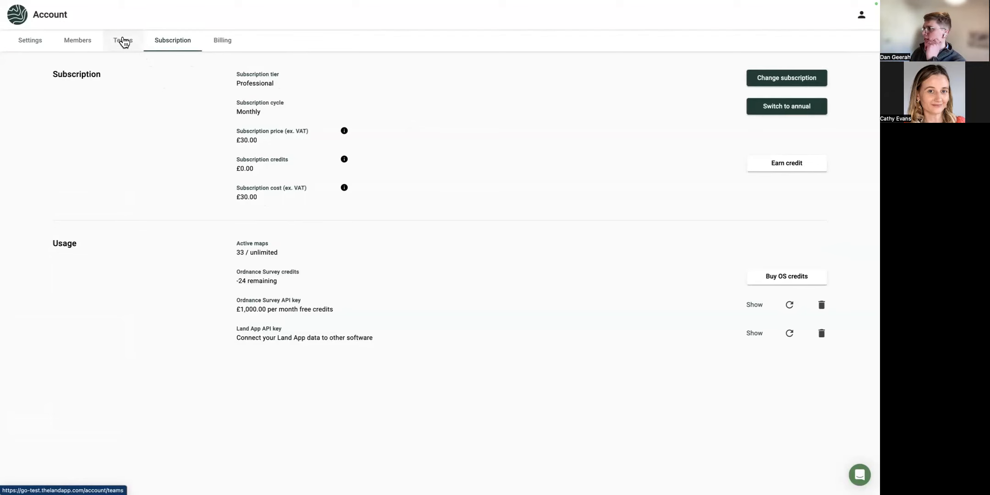
click(763, 76)
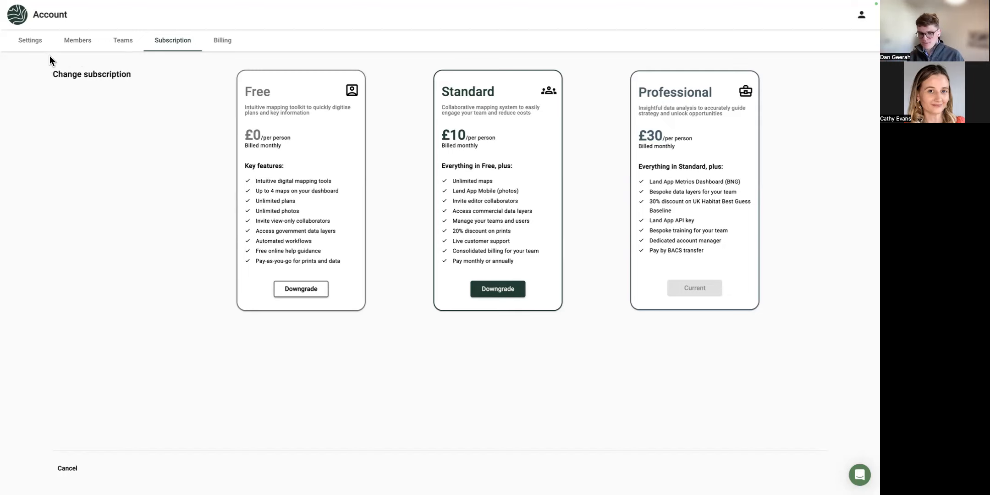
click(30, 41)
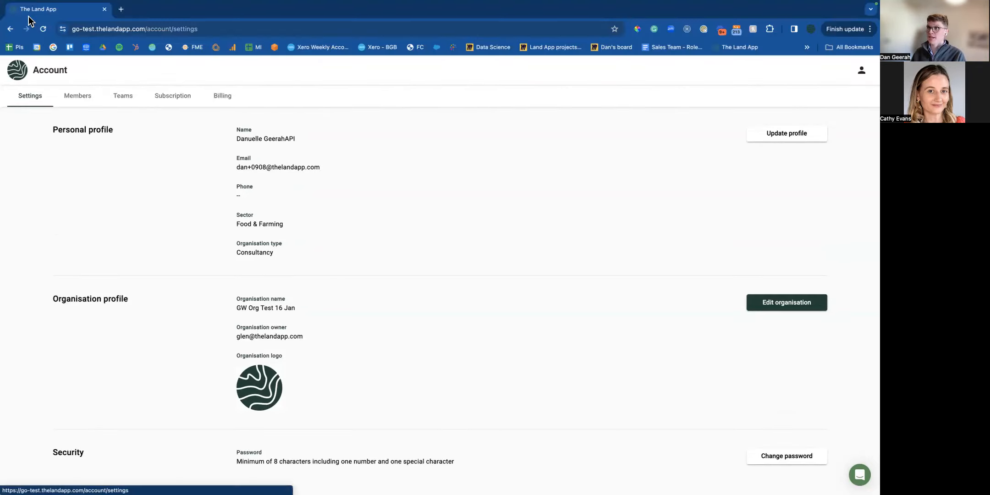
click(10, 29)
click(9, 31)
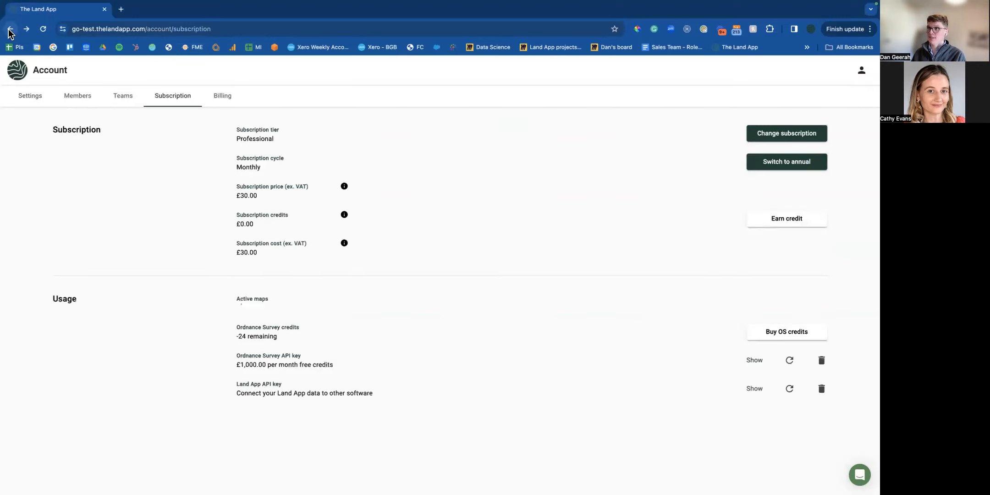
click(10, 30)
click(97, 182)
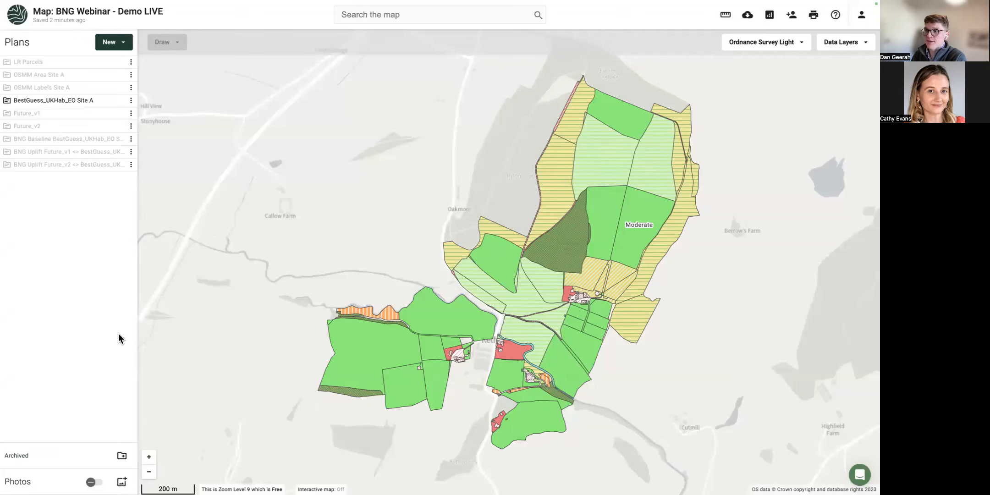
Create two plan folders named BNG Outputs and Baselines.
click(122, 455)
text(BNG)
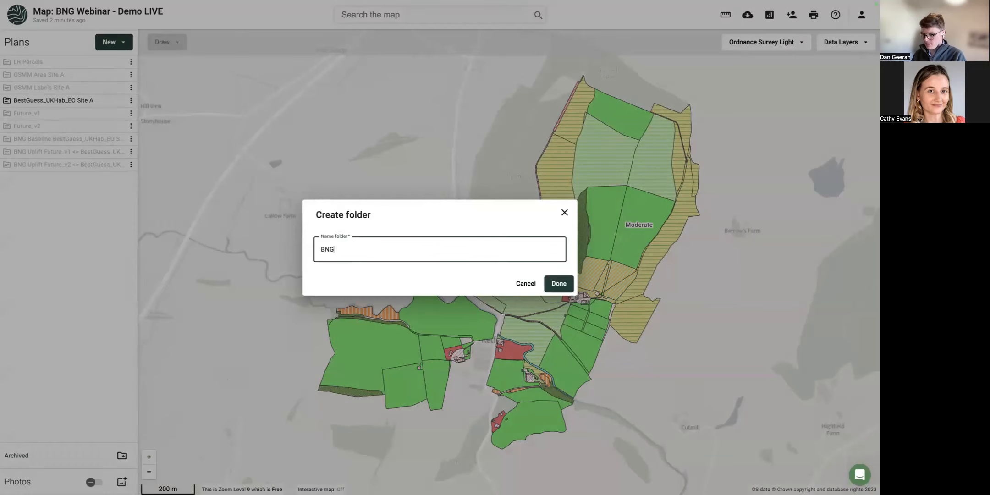
text( Outputs)
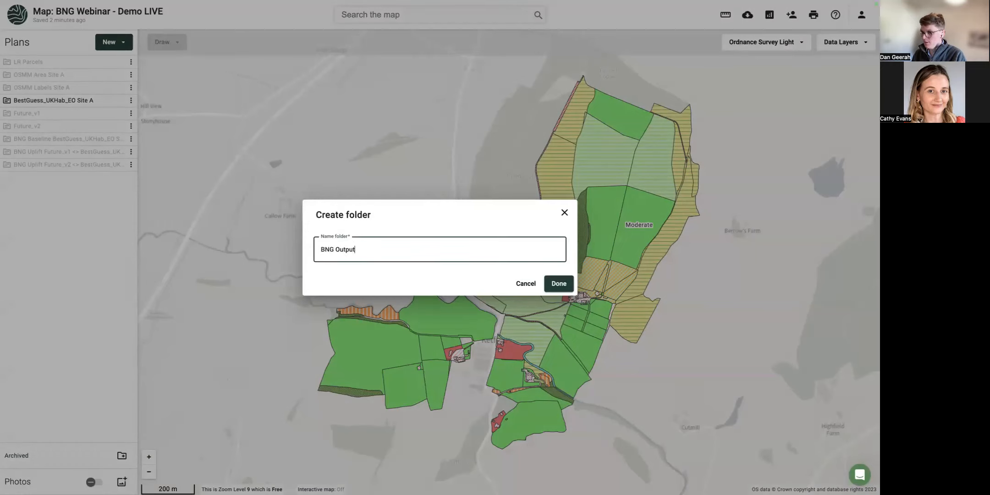
click(557, 285)
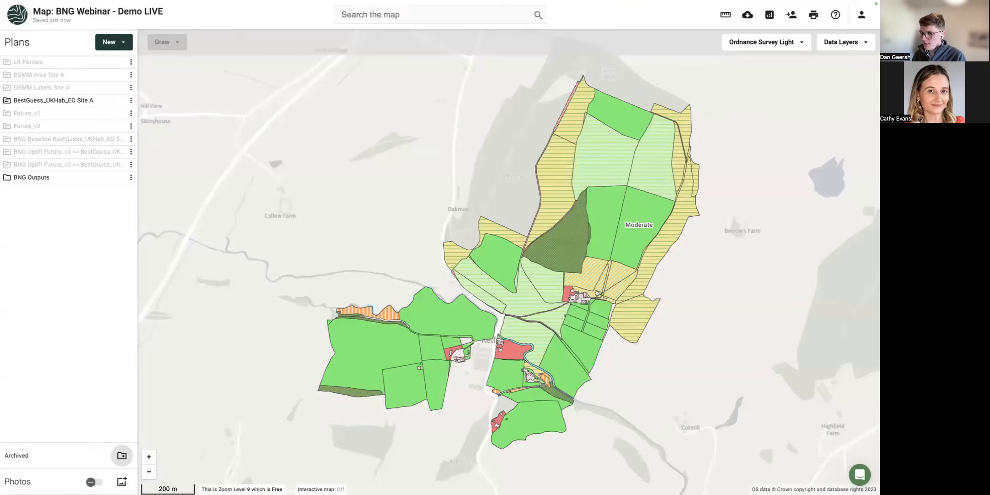
click(122, 456)
text(B)
key(BackSpace)
text(Baselines)
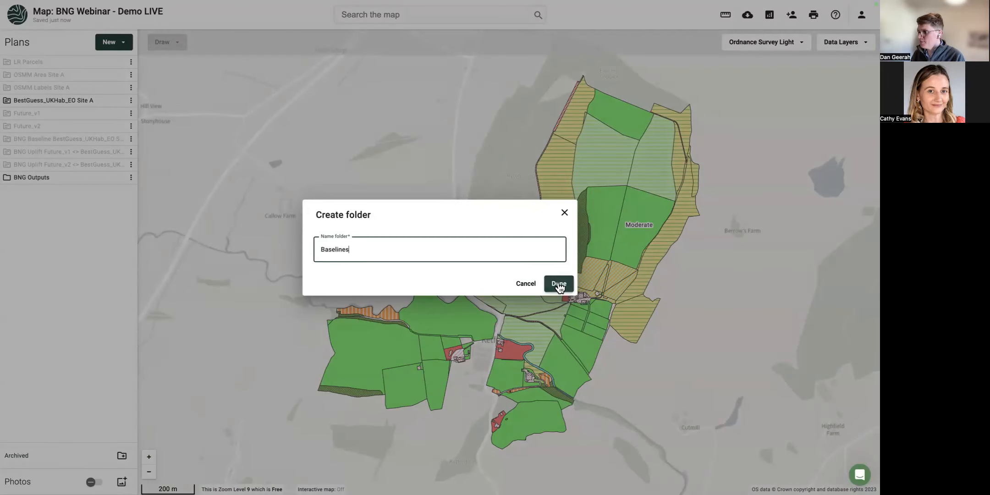
click(558, 285)
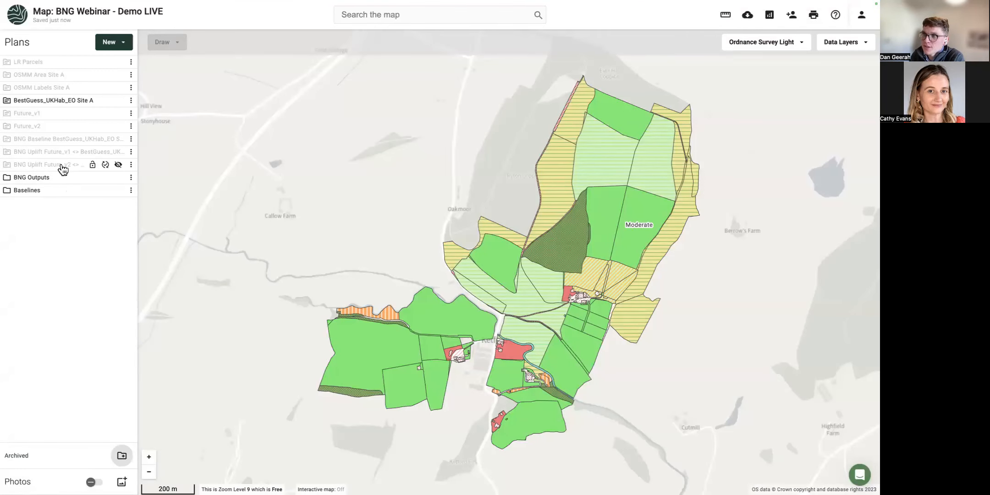
Move the uplift comparison plan into BNG Outputs and BestGuess_UKHab_EO Site A into Baselines.
drag(62, 152, 38, 151)
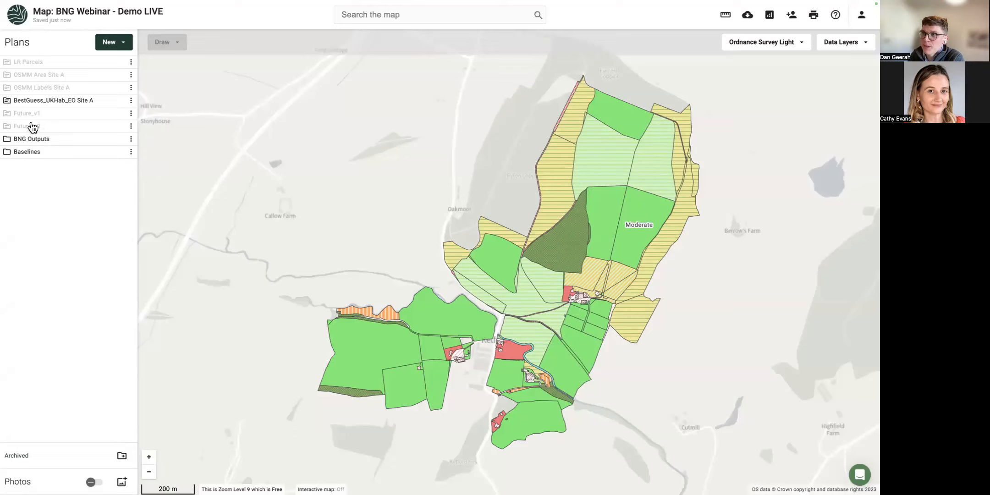
drag(43, 104, 30, 142)
click(8, 139)
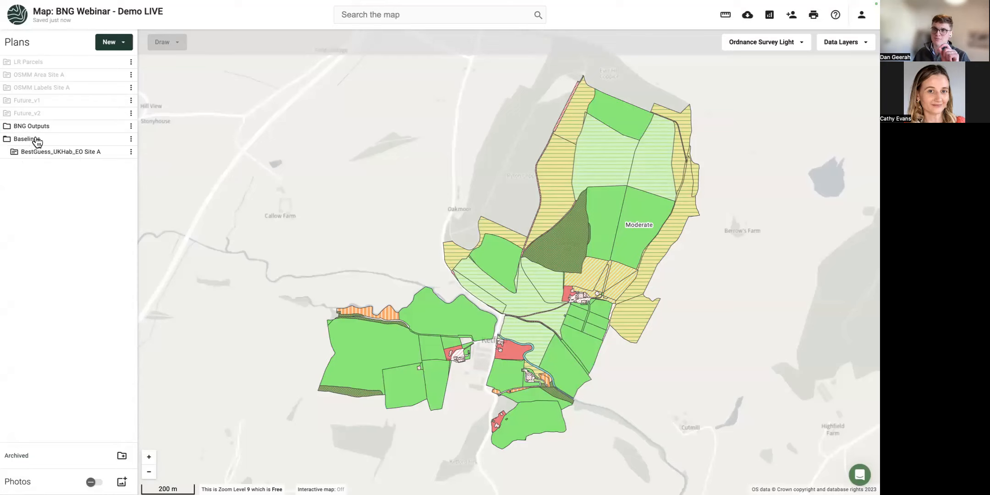
click(131, 152)
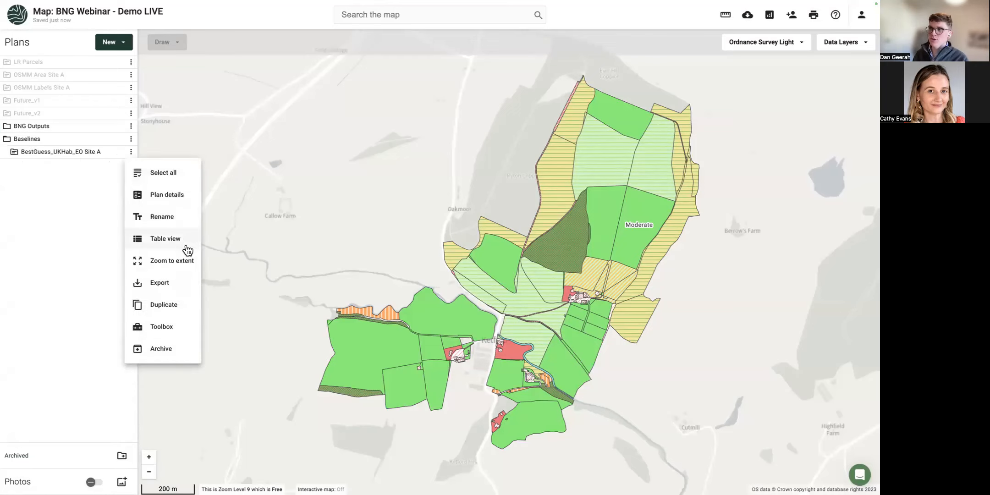
Duplicate the baseline plan as 2024MASTER_BestGuess_UKHab_EO Site A.
click(160, 309)
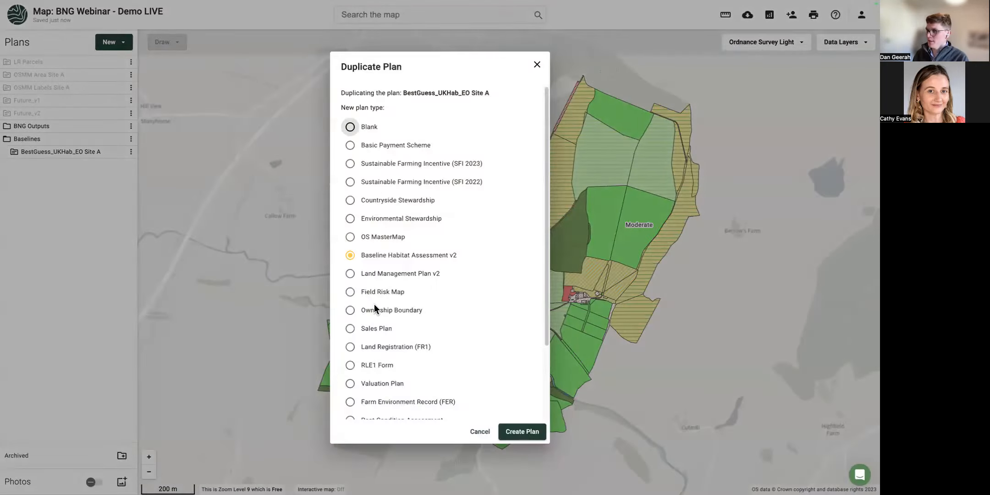
scroll(385, 324, down, 2)
click(372, 397)
drag(371, 397, 324, 397)
text(2024MASTER)
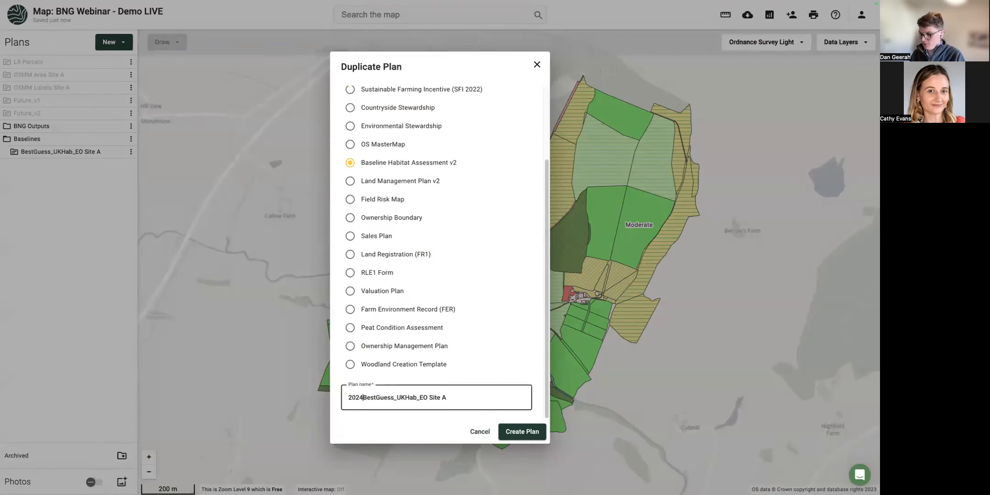
text(_)
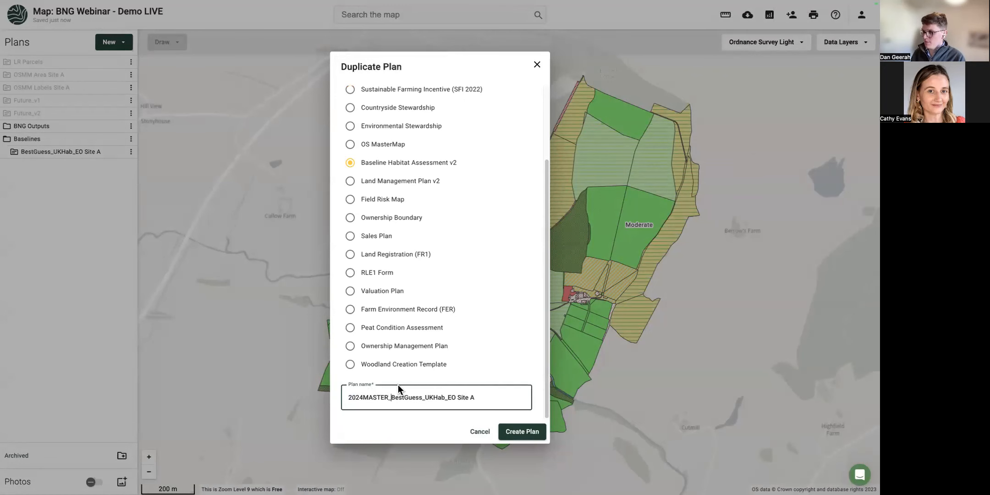
click(522, 431)
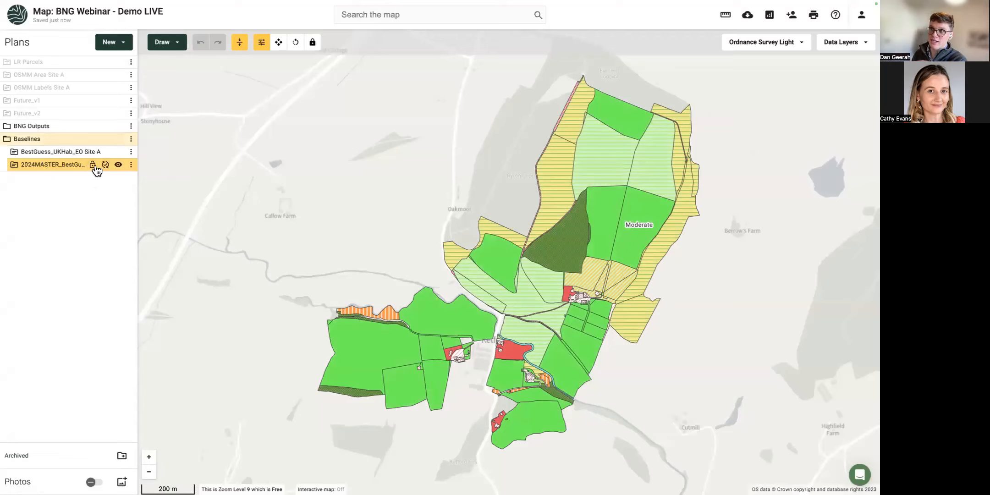
Lock the new master plan and toggle visibility of the original baseline plan.
click(94, 165)
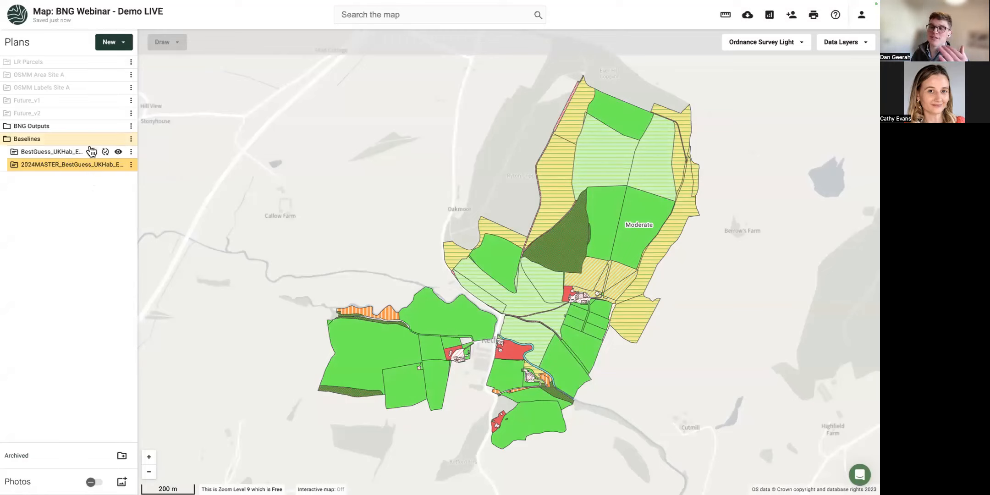
right_click(119, 153)
click(118, 153)
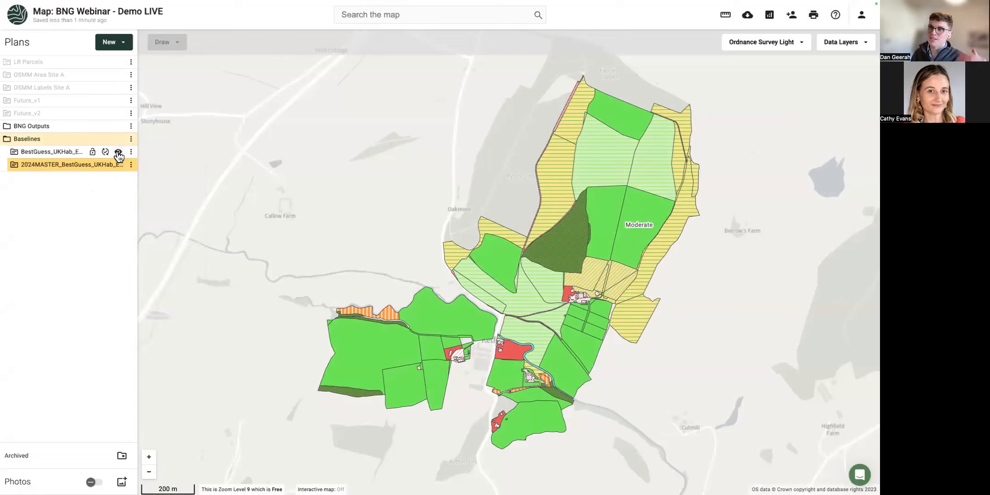
click(118, 153)
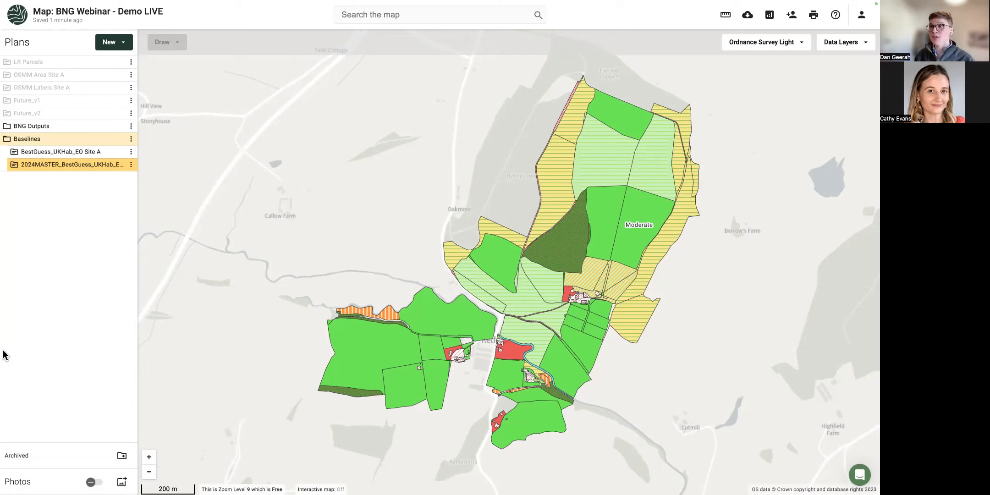
Look at the Import data option for a new plan, close it, and open the support chat.
click(120, 43)
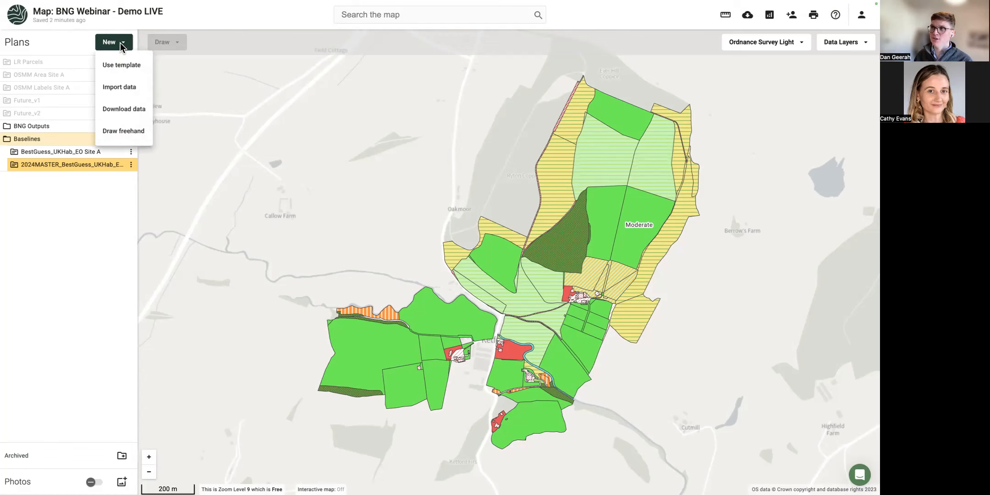
click(119, 89)
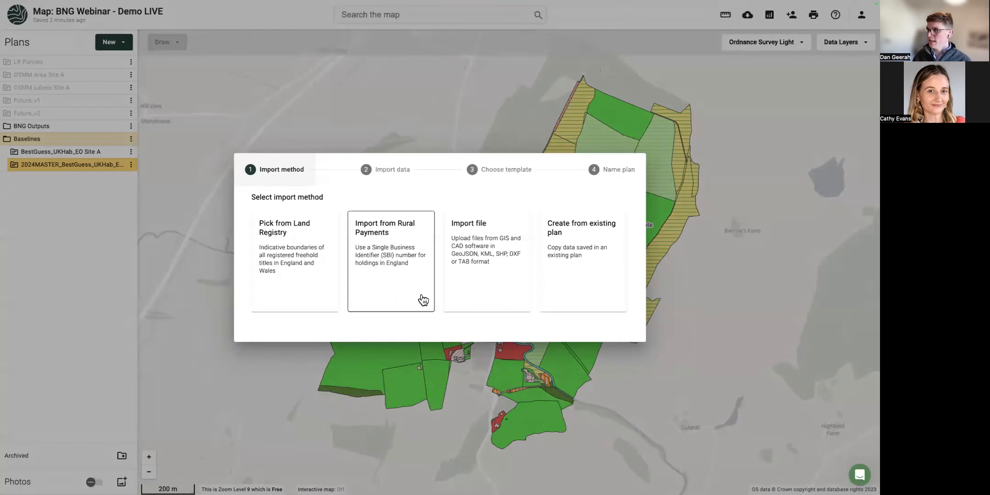
click(184, 241)
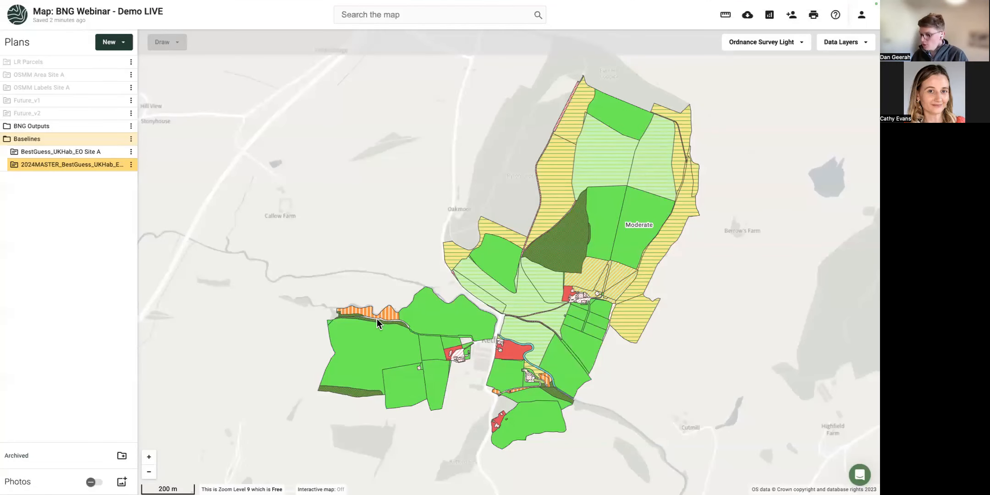
click(860, 475)
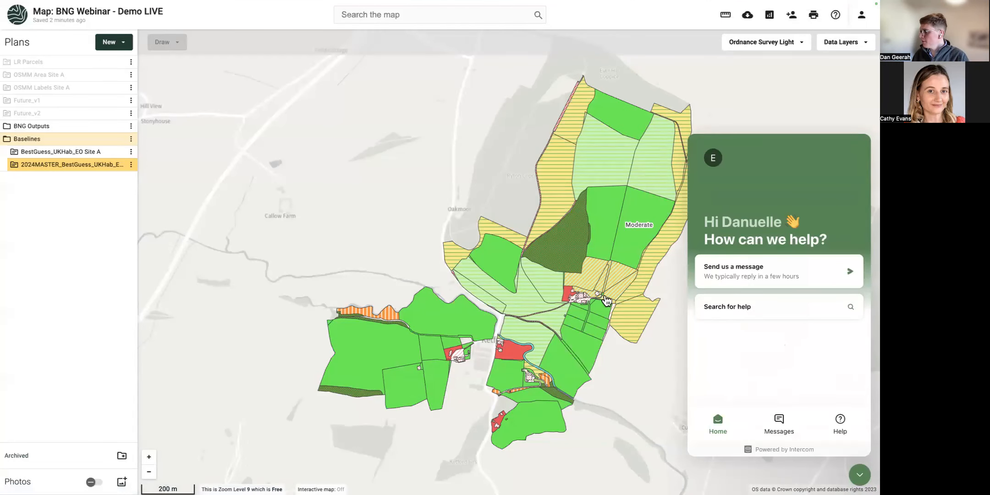
key(super+shift+f)
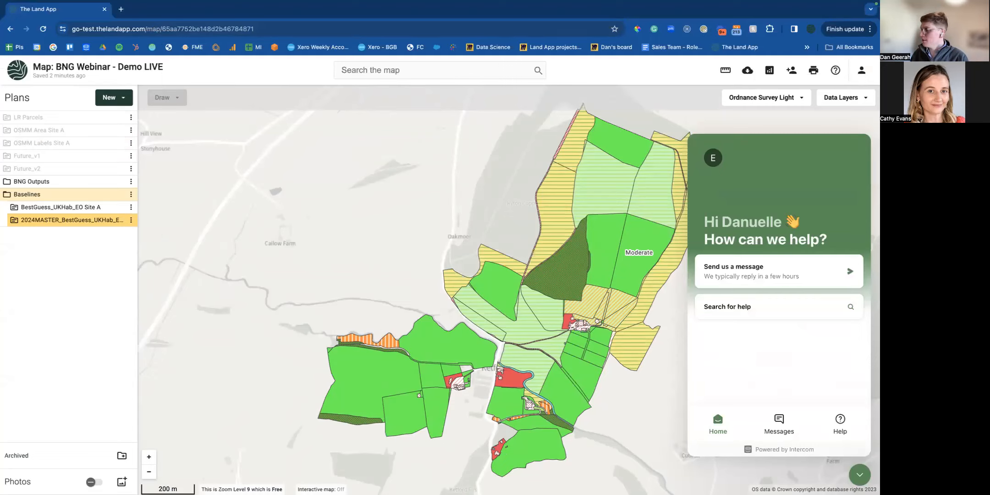
Close the support chat and open The Land App Help Center in a new browser tab.
click(860, 475)
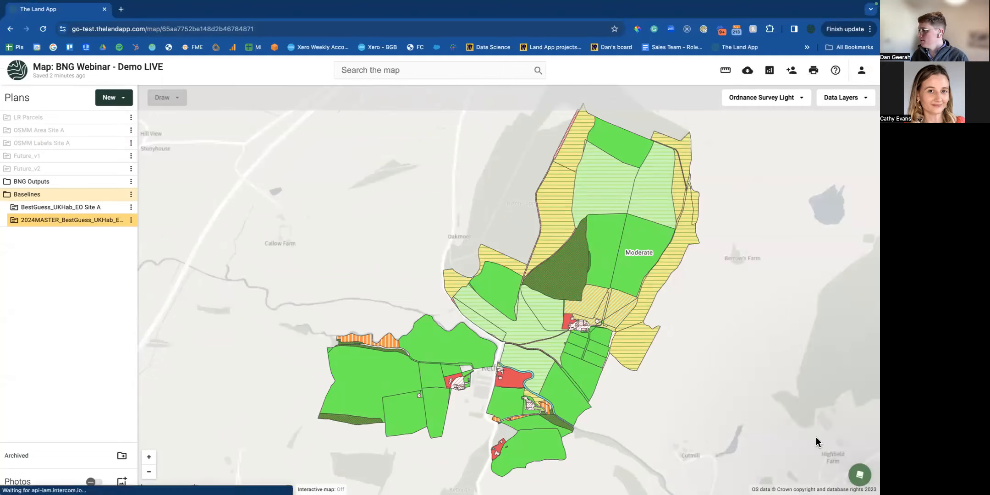
click(121, 10)
text(help])
key(BackSpace)
key(Down)
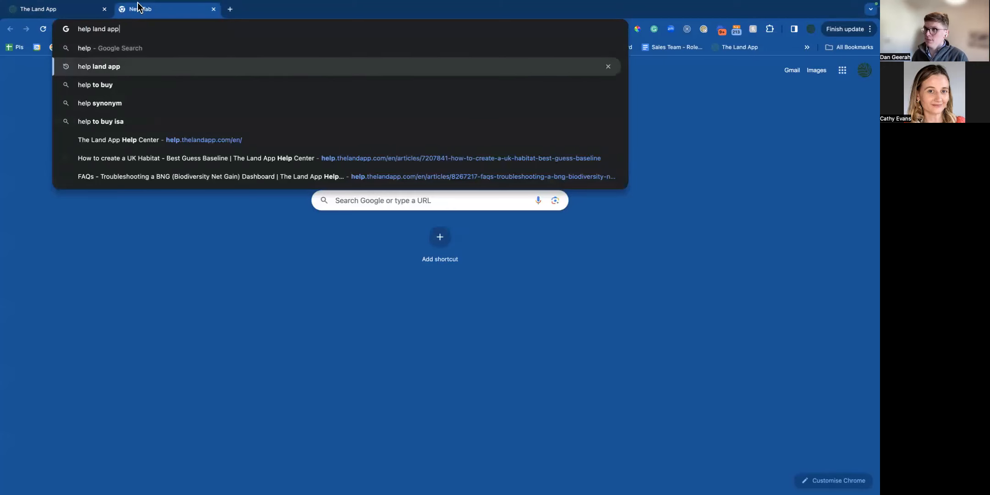
key(Return)
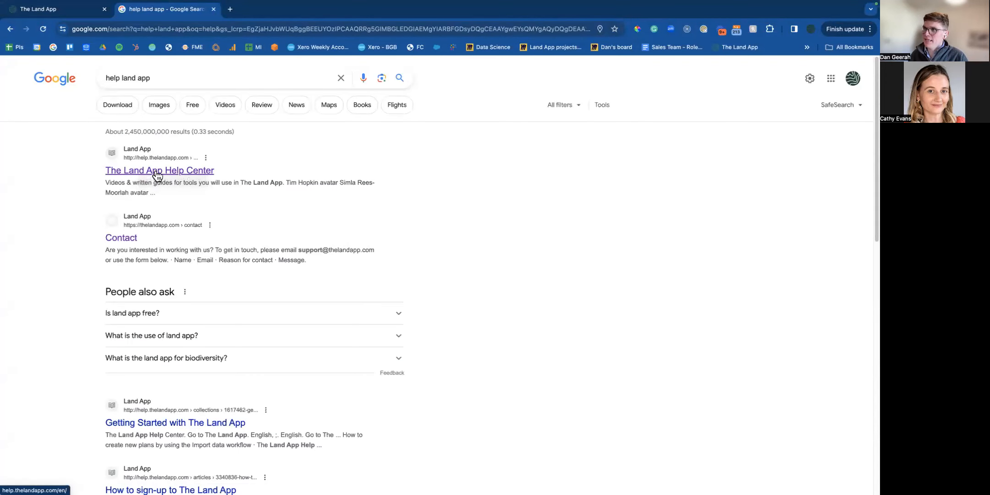
click(157, 175)
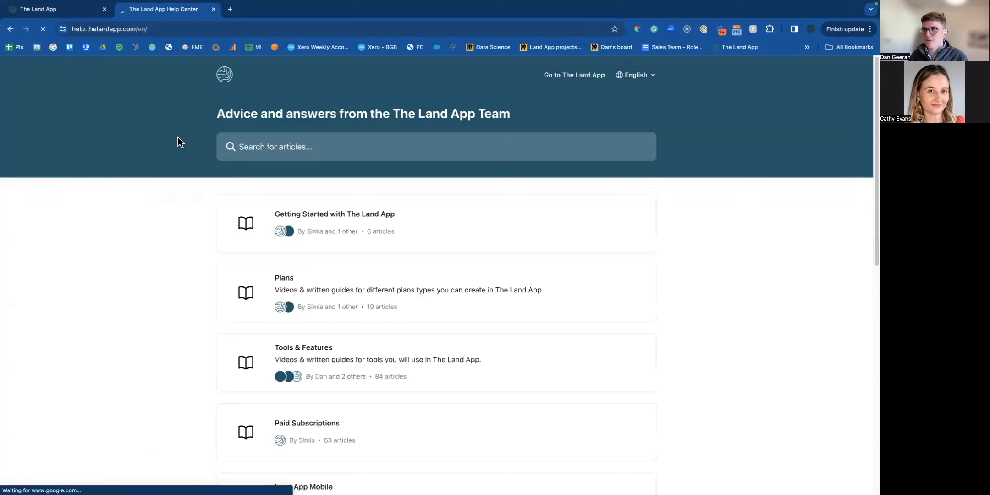
Search the help articles for 'technical' and open the Technical Guide: Importing data into the Land App.
click(264, 145)
text(technical)
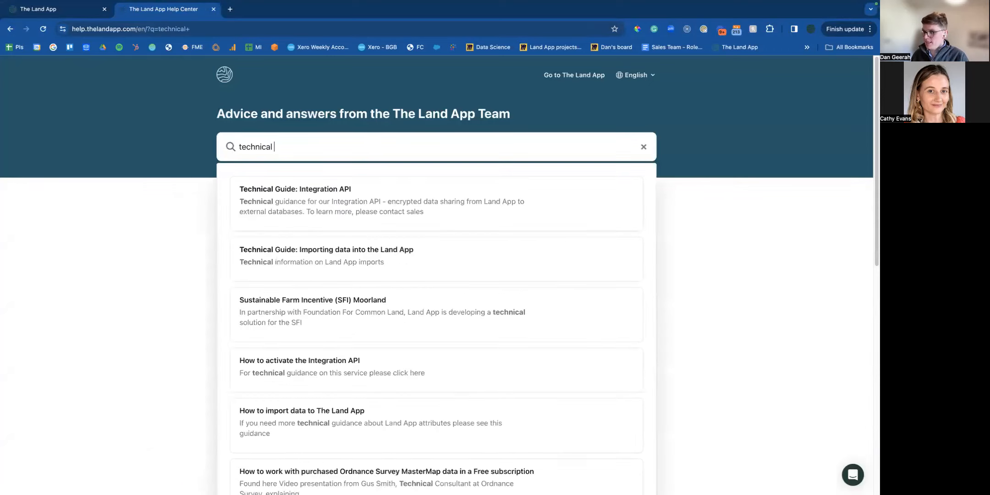
key(Return)
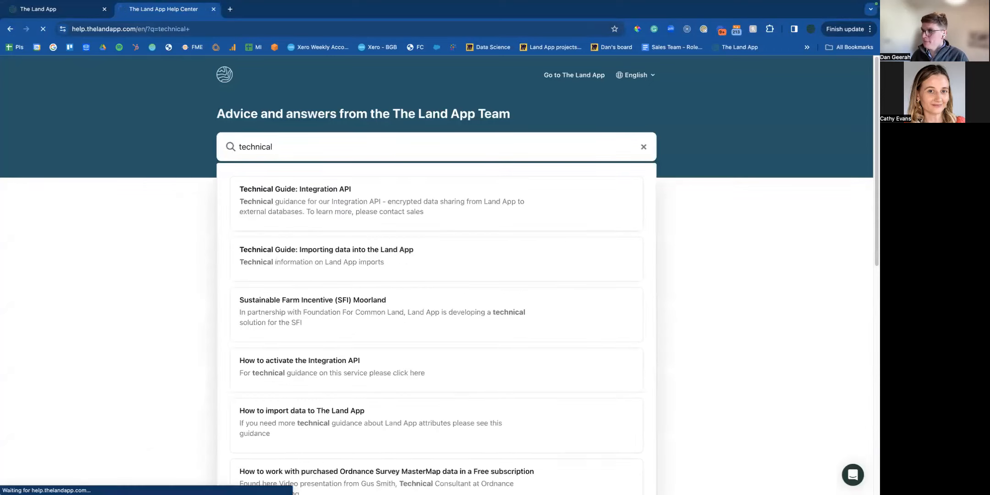
click(340, 312)
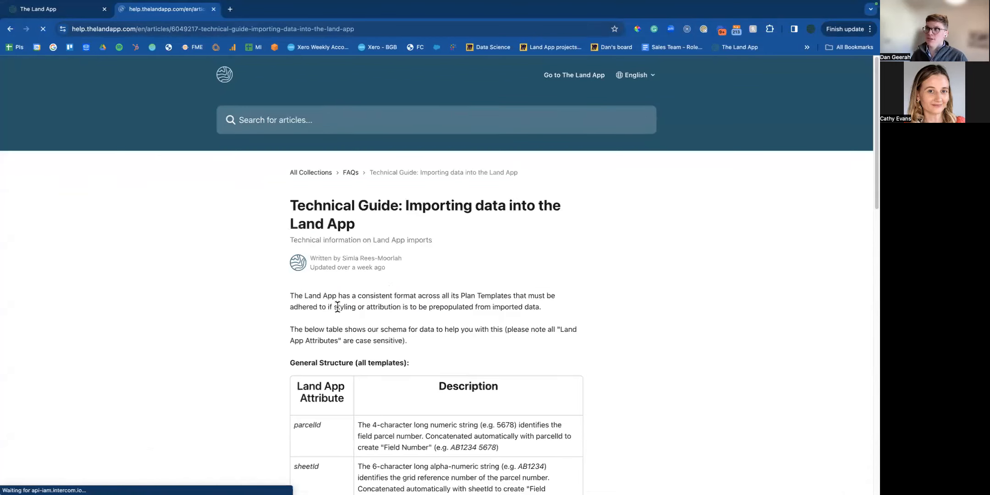
scroll(206, 276, down, 1)
scroll(207, 276, down, 5)
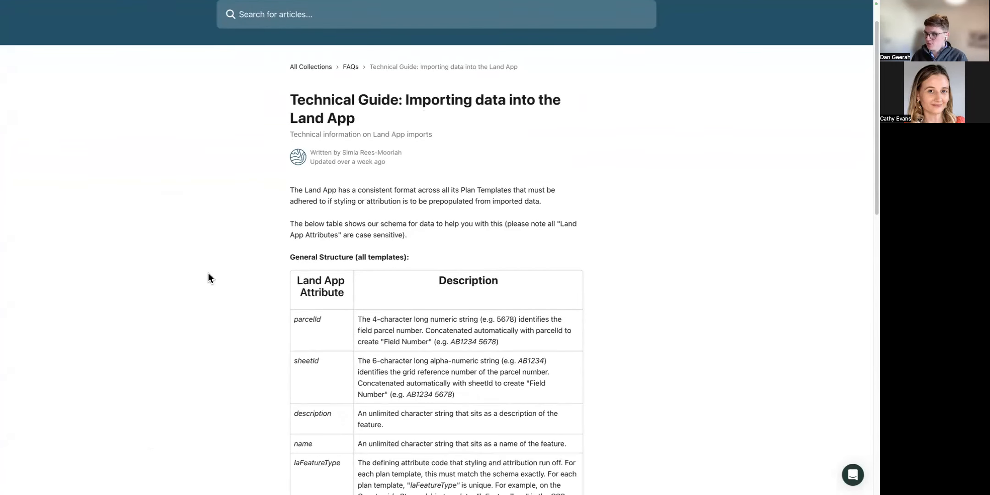
scroll(316, 311, down, 3)
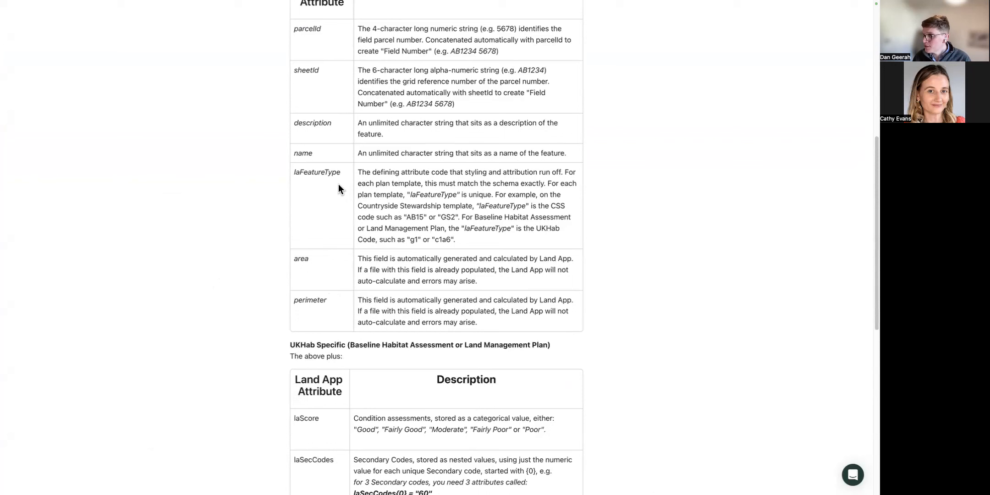
Highlight the attribute descriptions in the guide's table, then return to the BNG Webinar map.
drag(343, 173, 295, 174)
click(307, 174)
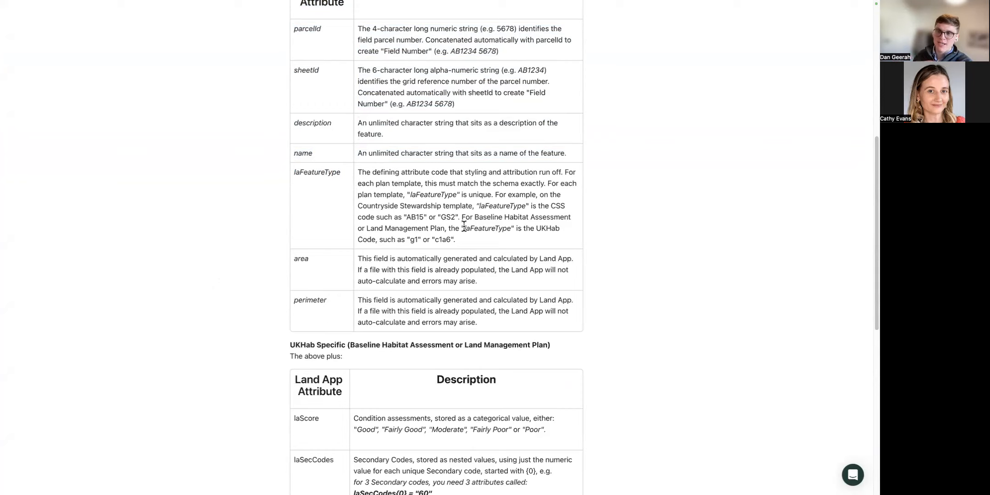
scroll(463, 225, down, 3)
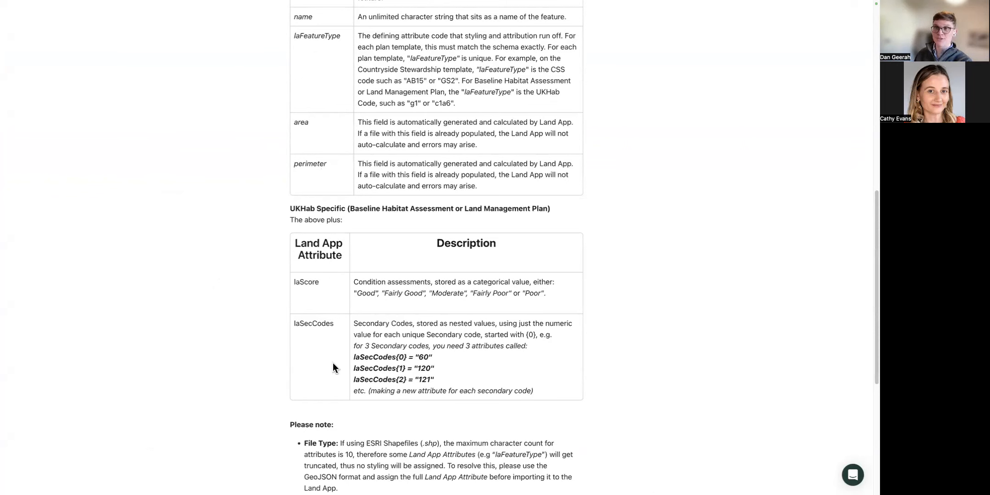
scroll(337, 361, up, 10)
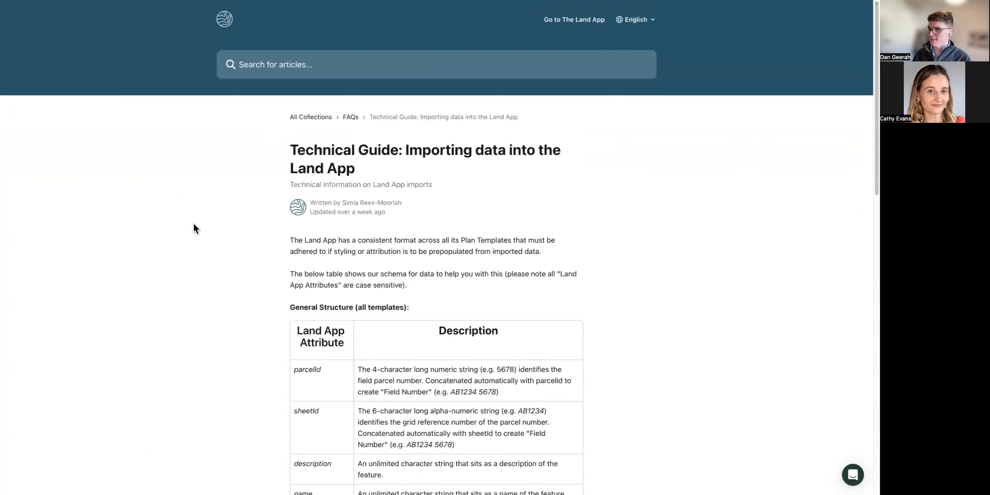
key(super+shift+f)
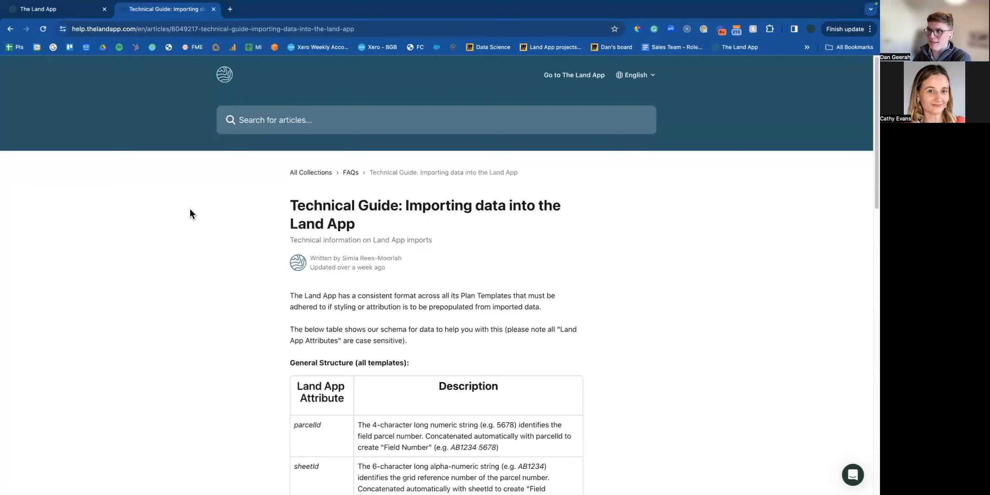
click(28, 10)
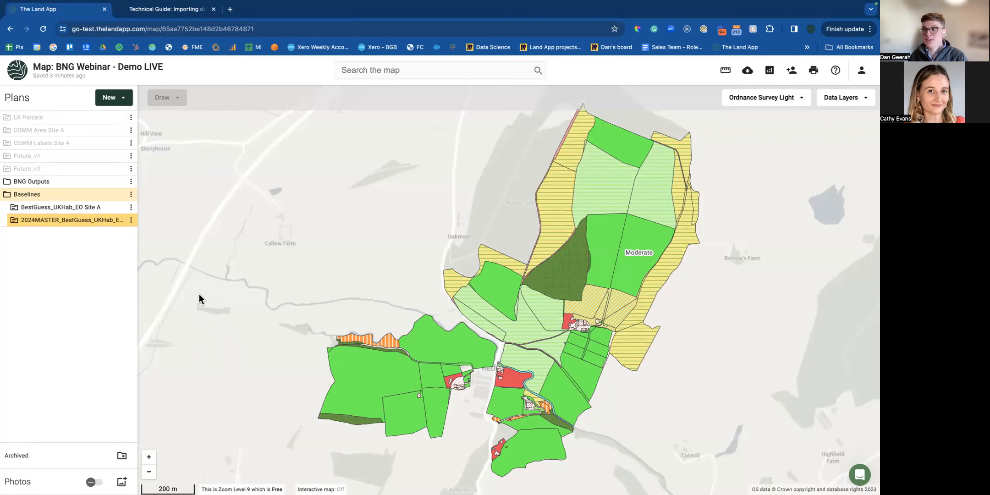
In full screen, view the BestGuess baseline plan's export file formats and close without exporting.
key(super+shift+f)
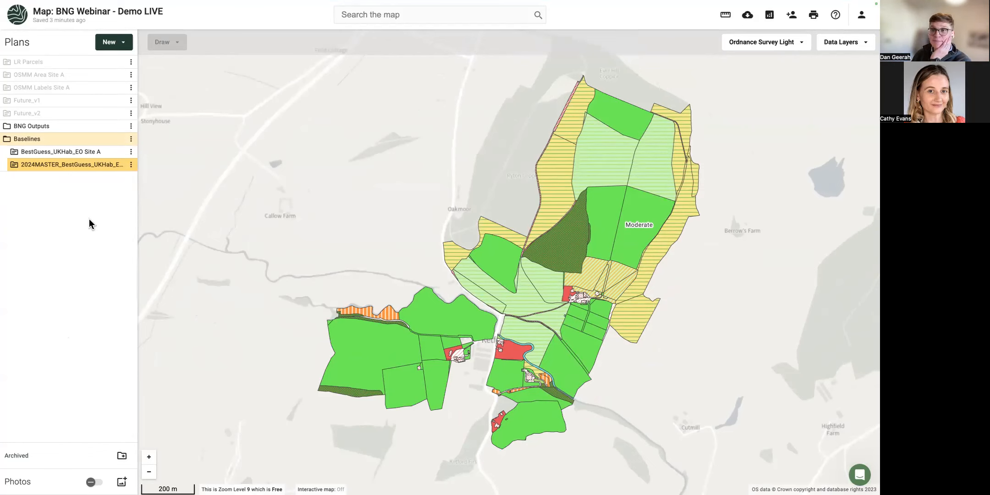
click(131, 153)
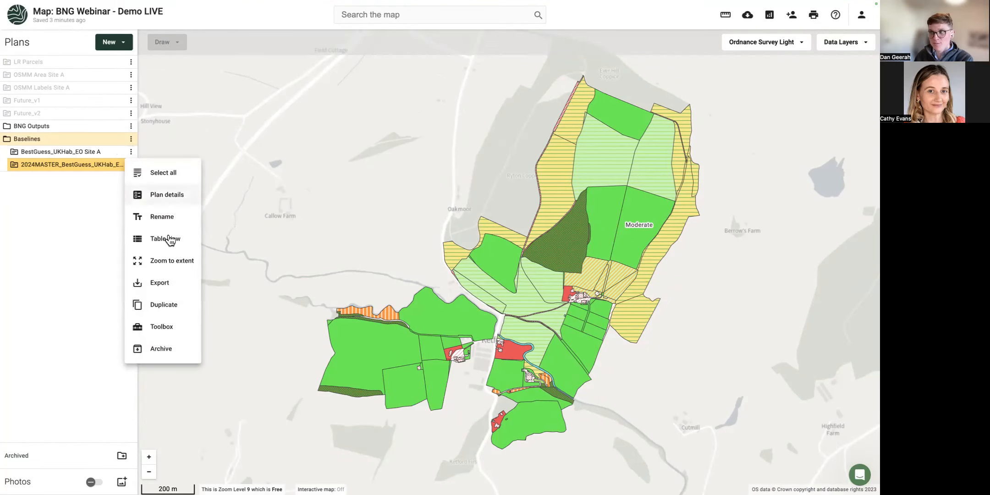
click(161, 285)
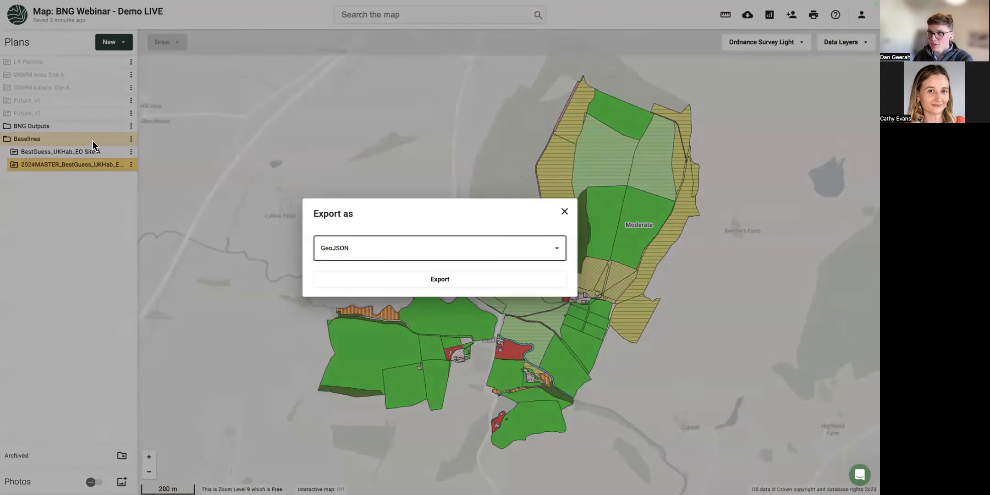
click(131, 155)
click(130, 160)
click(133, 151)
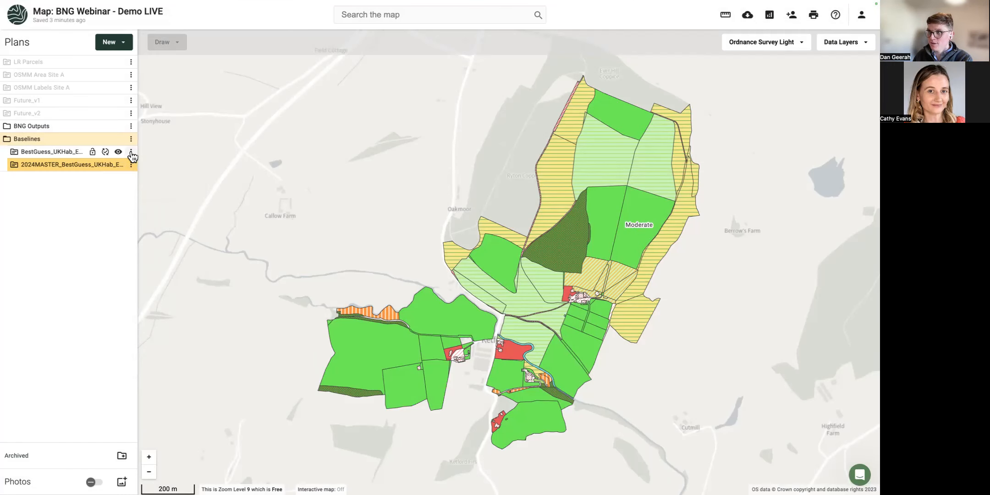
click(132, 153)
click(160, 281)
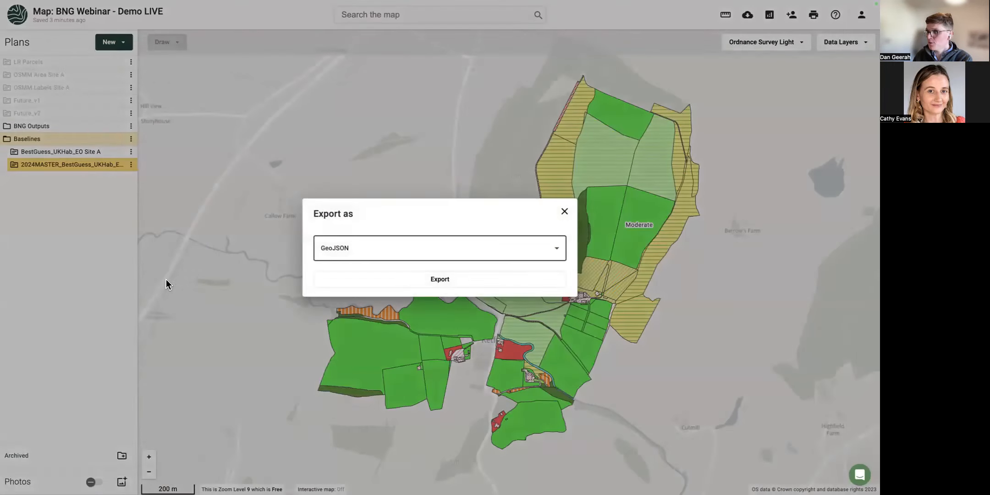
click(343, 257)
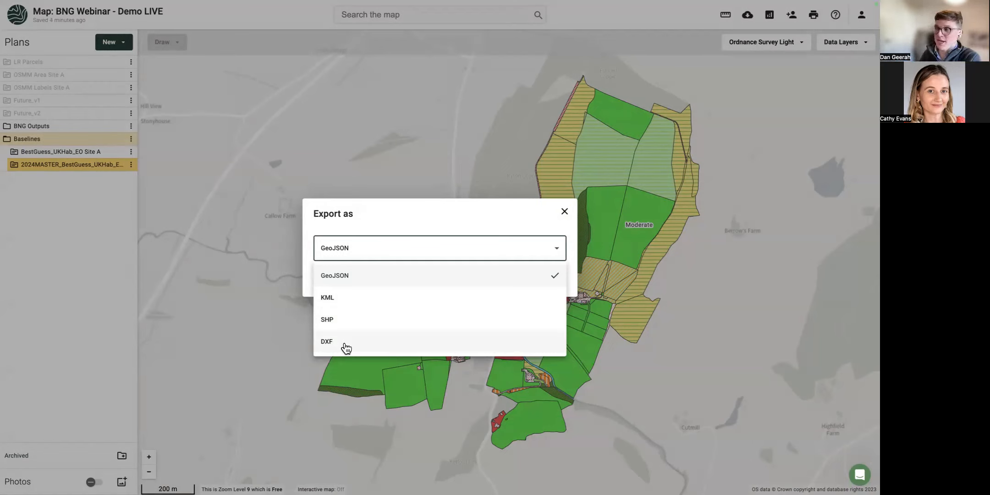
click(286, 343)
click(283, 207)
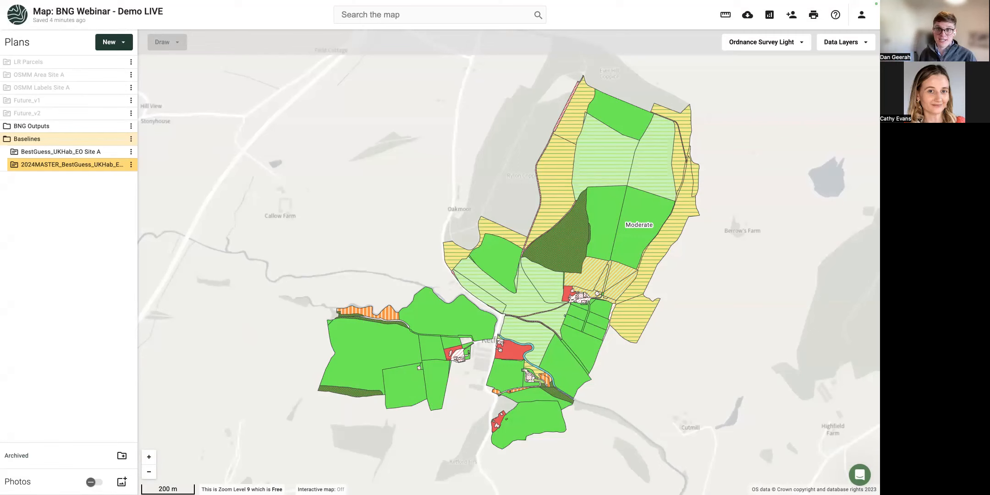
Turn on the River Waterbody Catchments water layer and show the 6625.70 ha Leadon catchment's details.
click(841, 43)
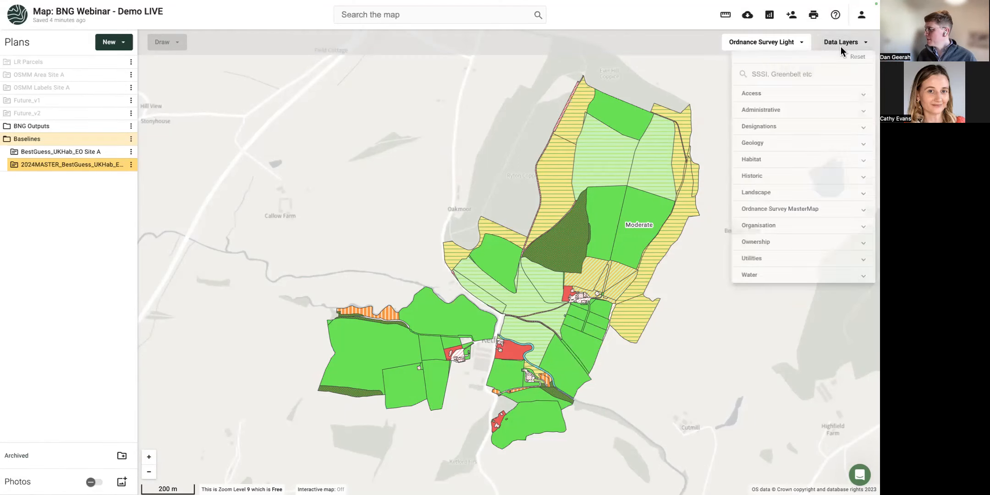
click(763, 297)
scroll(775, 316, down, 2)
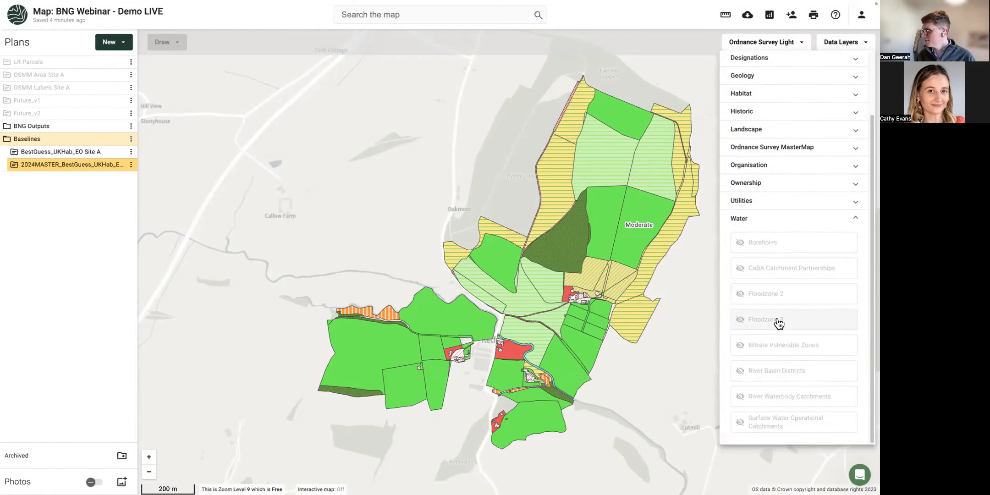
click(778, 270)
click(777, 269)
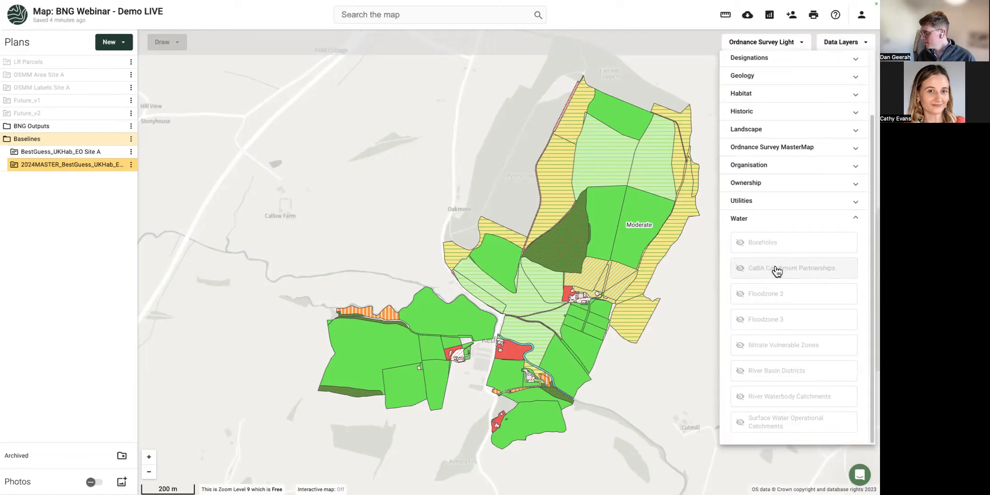
click(788, 397)
scroll(674, 385, down, 1)
scroll(678, 386, down, 2)
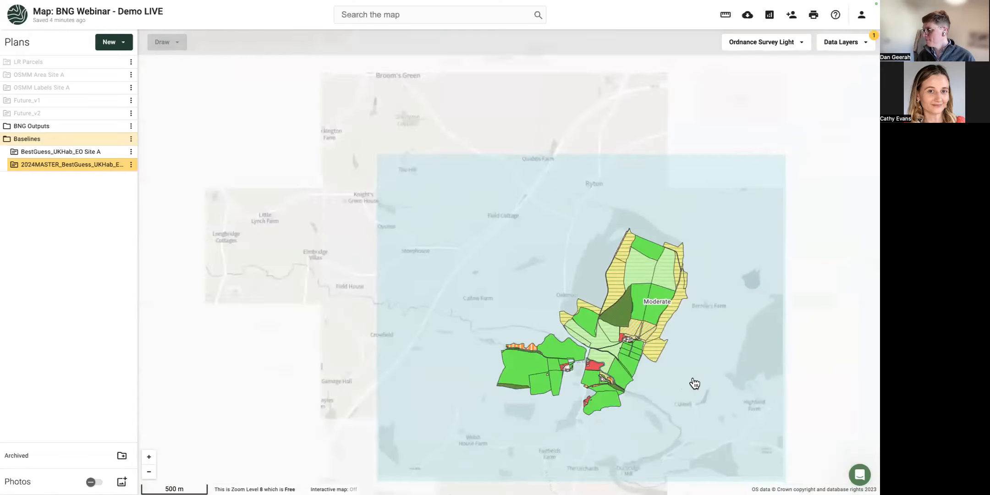
click(591, 305)
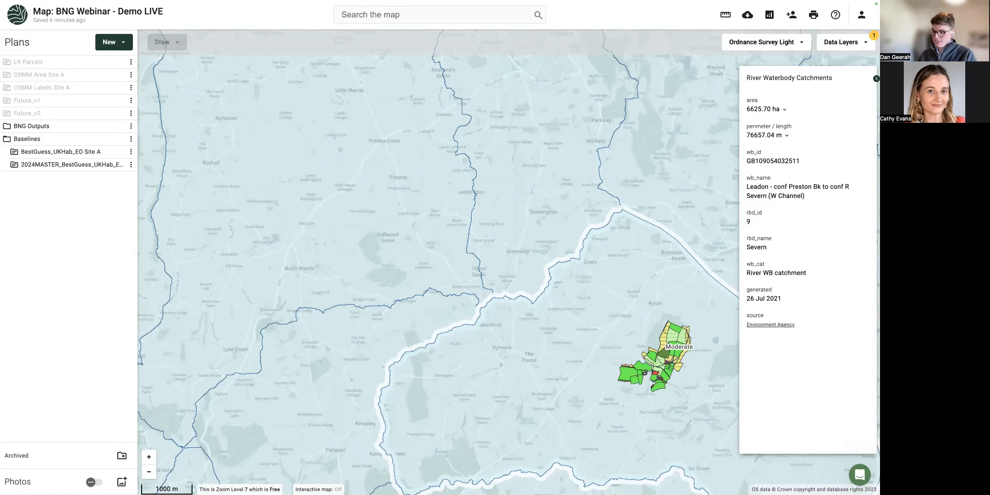
Find laFeatureType in the import guide's attribute table, then return to the map and re-centre the site.
key(shift+super+f)
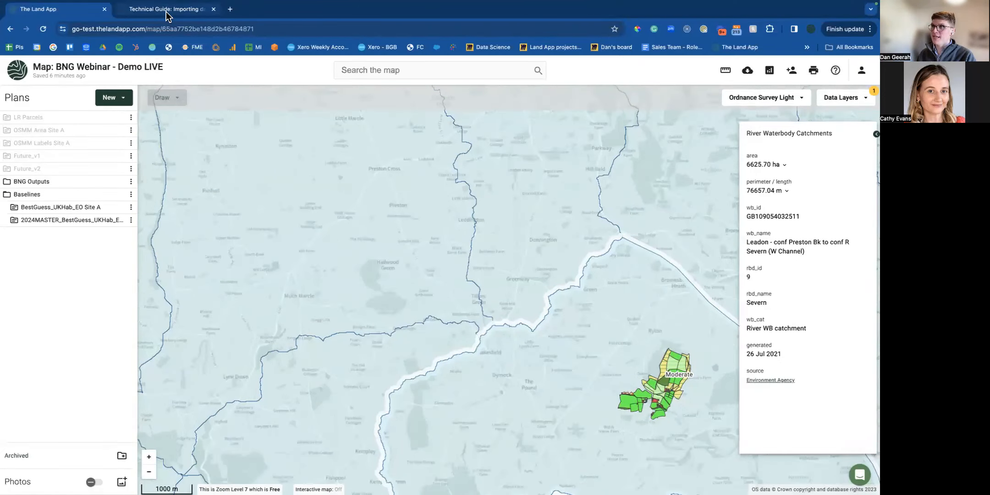
click(167, 11)
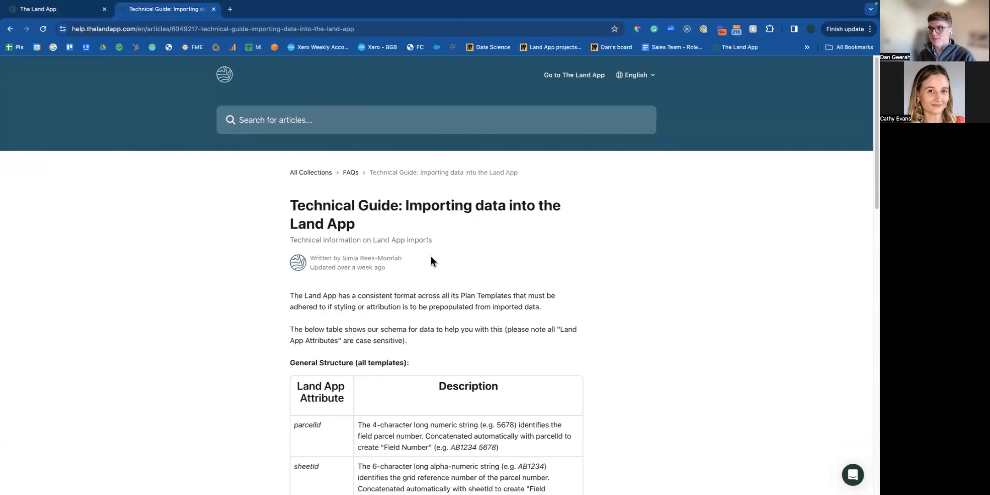
scroll(431, 257, down, 5)
mouse_move(315, 328)
mouse_down()
mouse_move(292, 328)
mouse_move(335, 324)
mouse_up()
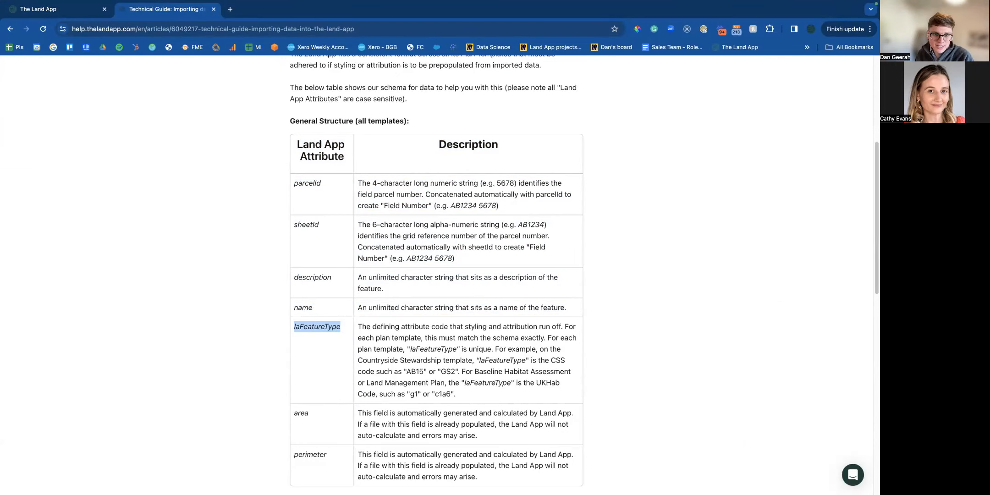
click(64, 10)
drag(514, 356, 411, 327)
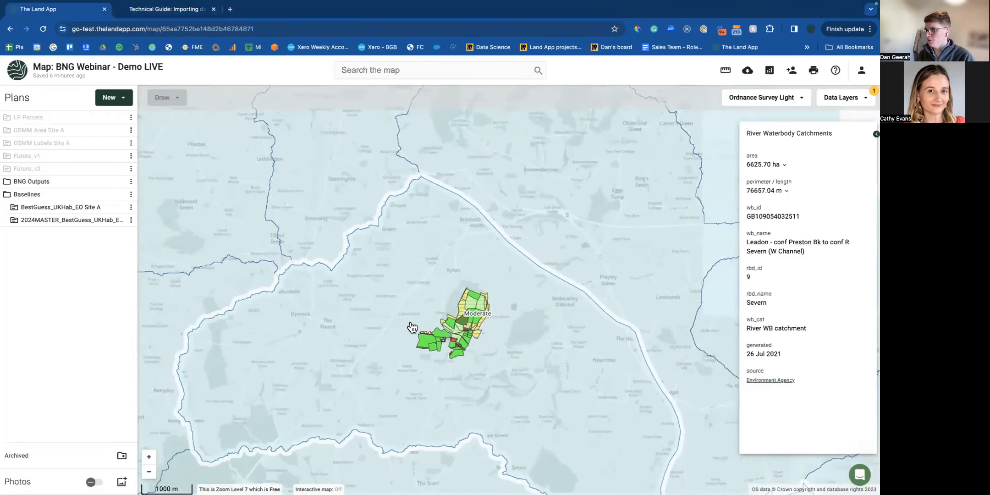
Delete the BNG Outputs folder from the plans list.
scroll(457, 296, up, 2)
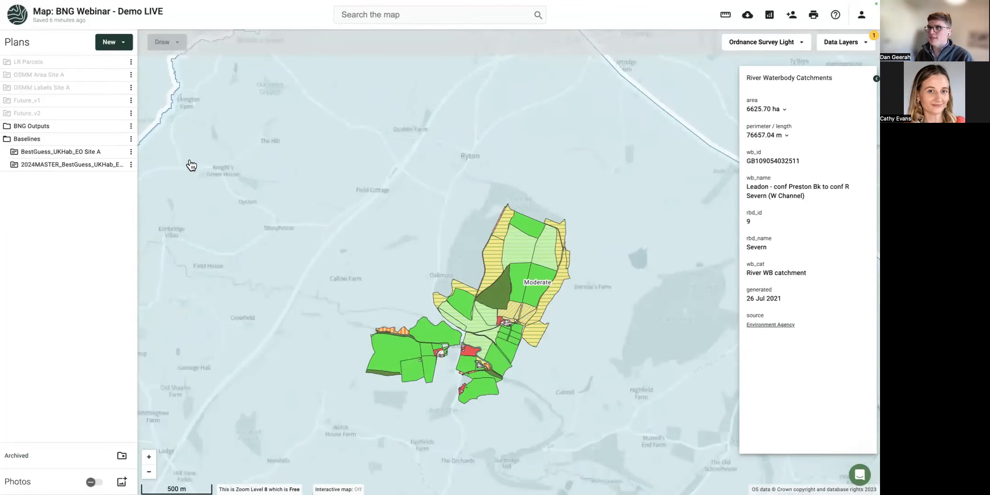
click(10, 127)
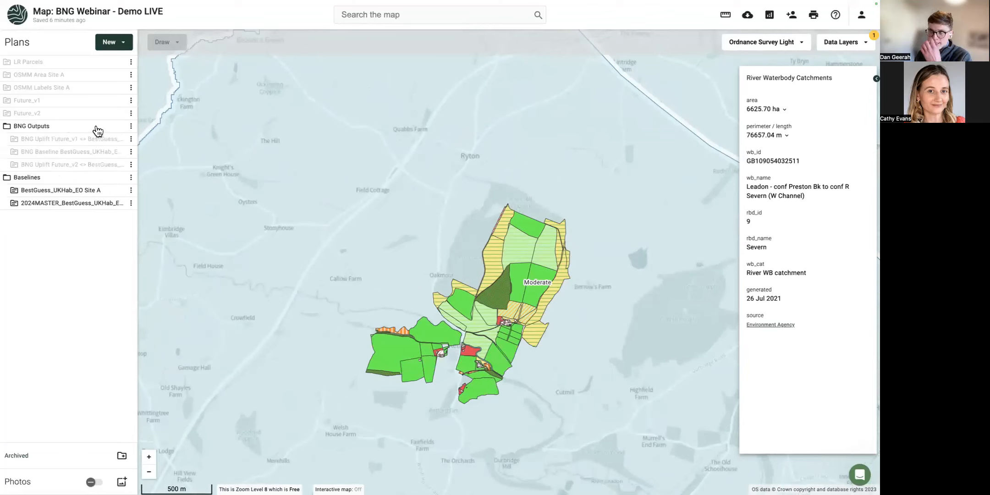
click(131, 127)
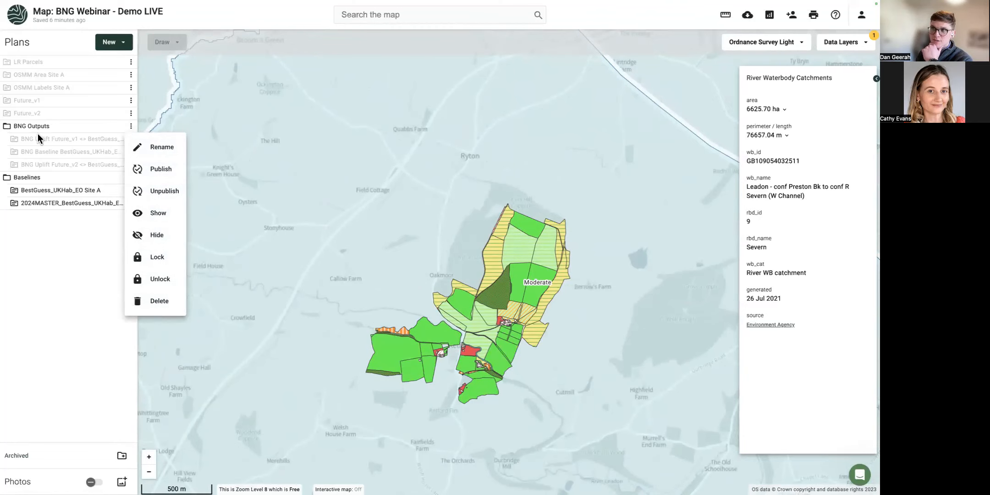
click(159, 303)
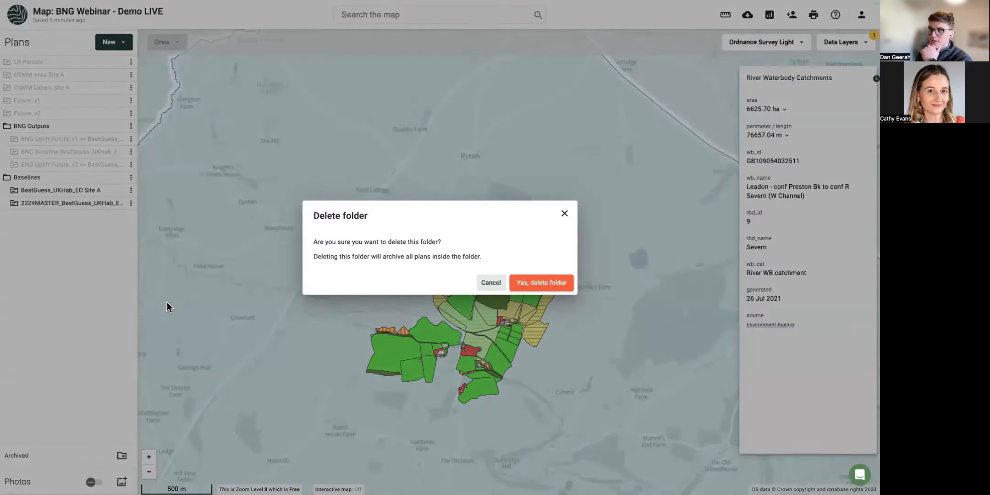
click(565, 286)
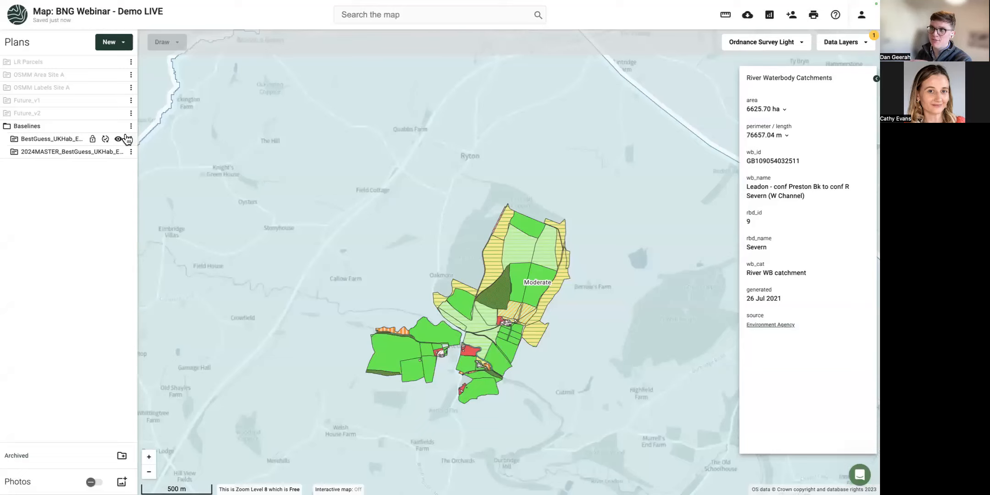
Run the Biodiversity Net Gain estimate on the BestGuess_UKHab_EO Site A plan.
click(130, 139)
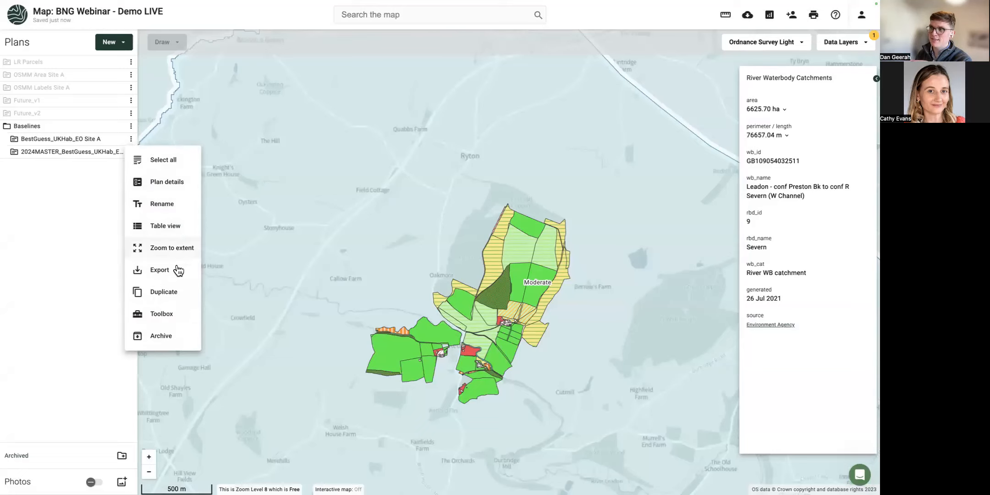
click(166, 314)
click(73, 154)
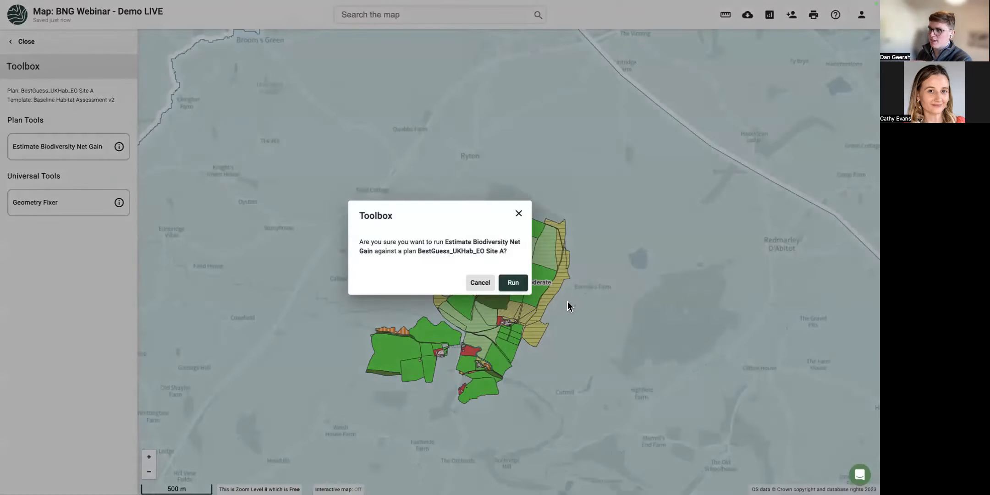
click(514, 283)
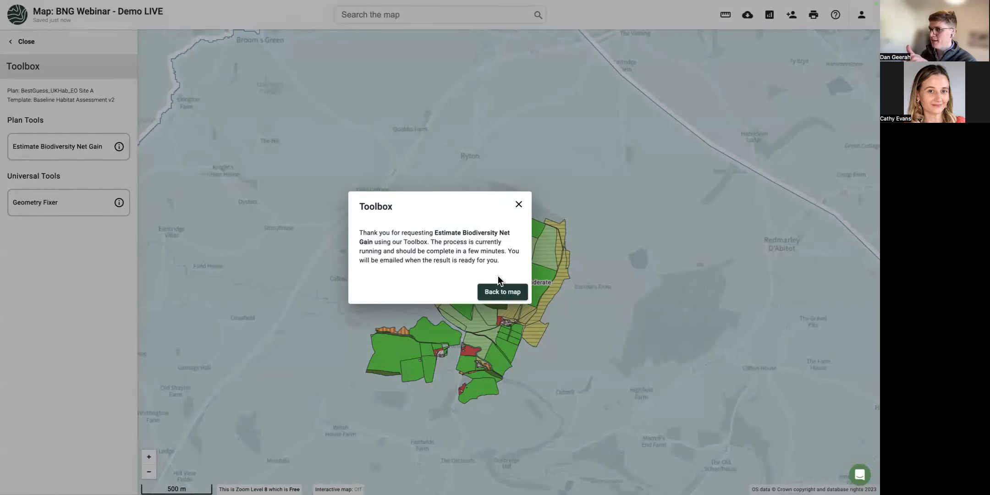
click(512, 296)
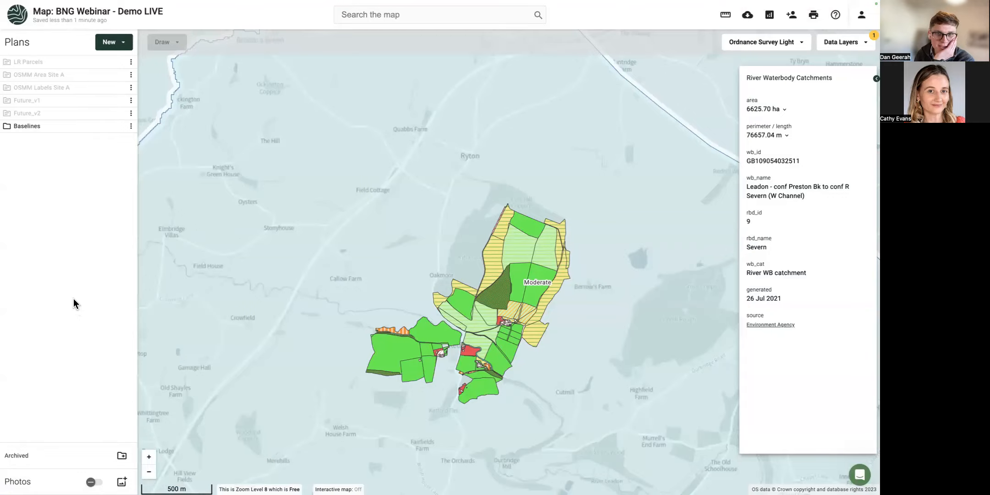
Inspect the red Urban and river parcels' attributes, then reload the map with Cmd+R.
scroll(339, 316, up, 6)
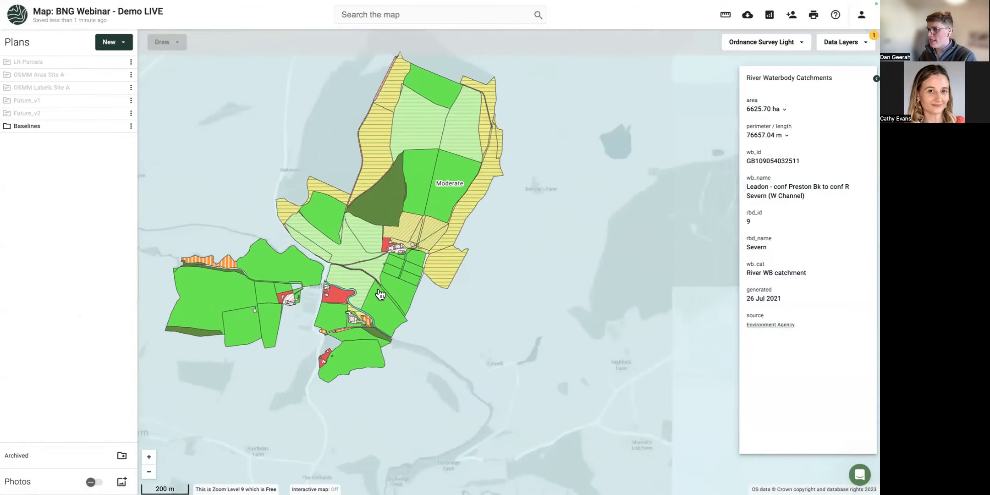
scroll(320, 298, up, 3)
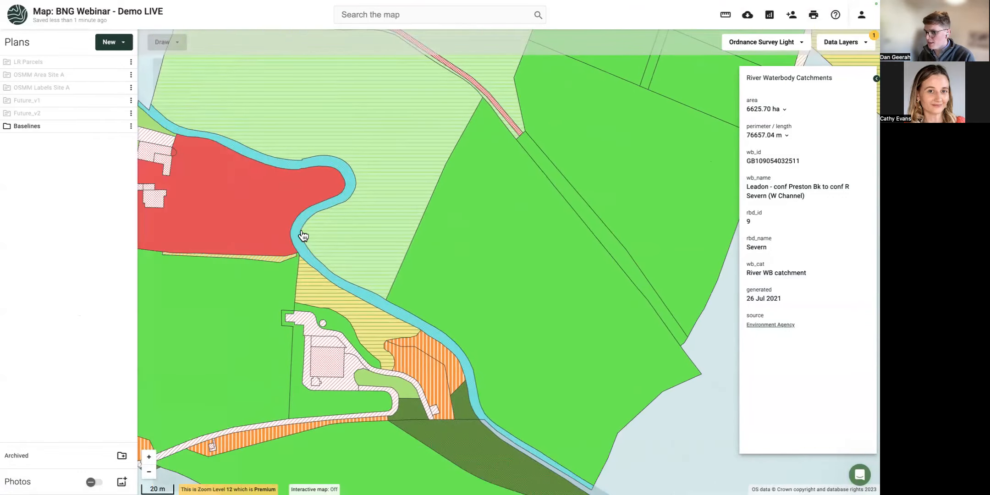
click(294, 232)
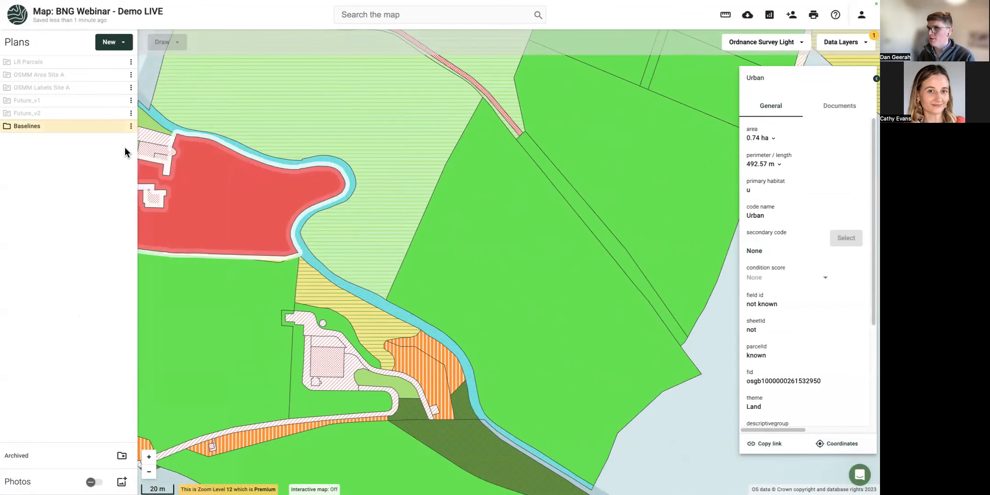
click(355, 295)
scroll(837, 312, down, 3)
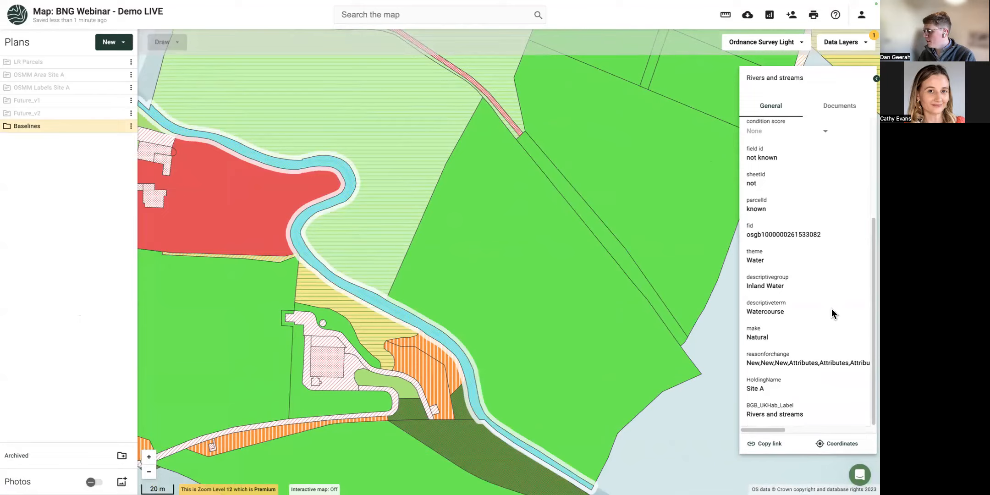
key(super+r)
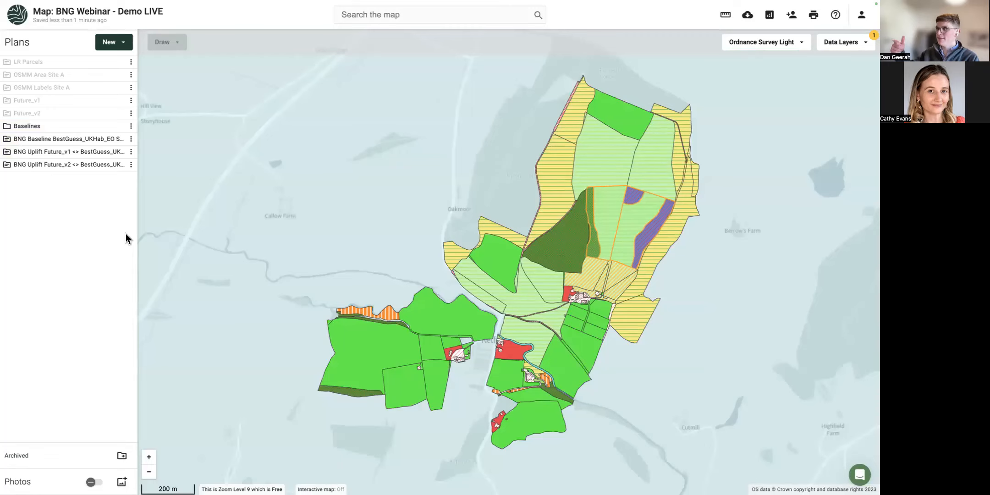
Select the river (Rivers and streams), then the adjacent 2.09 ha g3c Other neutral grassland parcel.
scroll(527, 347, up, 3)
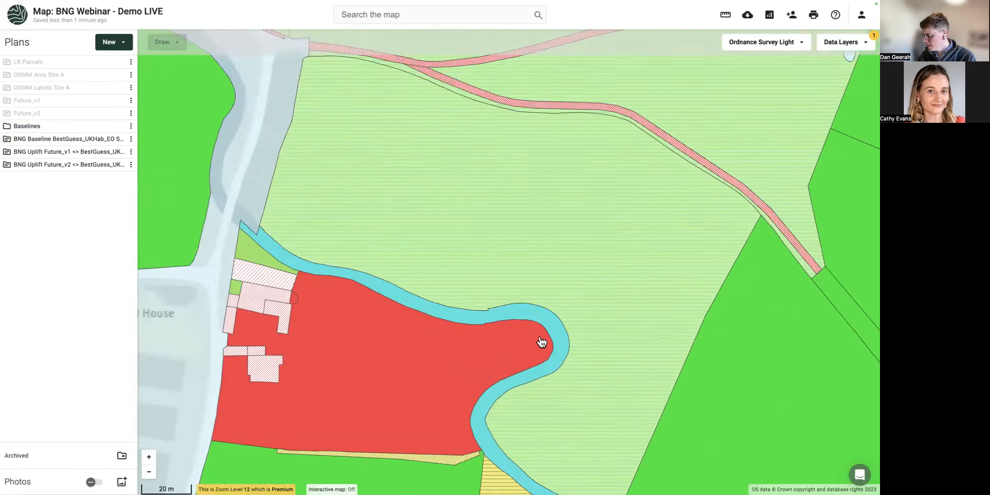
scroll(541, 342, up, 1)
click(543, 309)
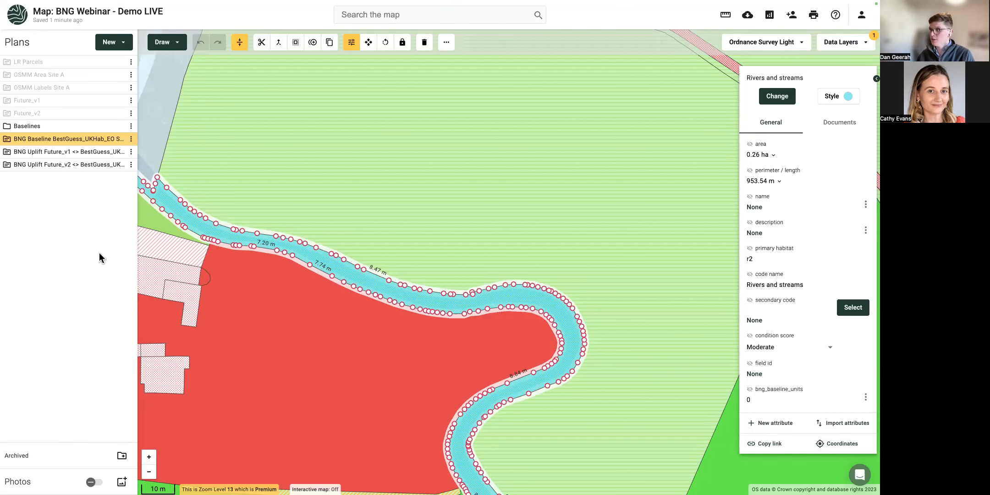
click(507, 229)
scroll(491, 229, down, 1)
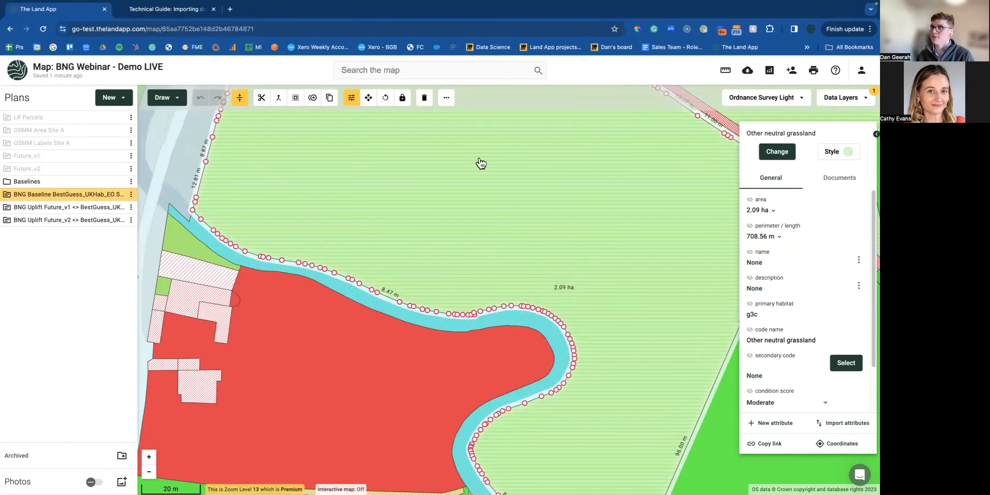
Go to Account > Subscription > Change subscription and view the plan comparison full-screen.
click(861, 70)
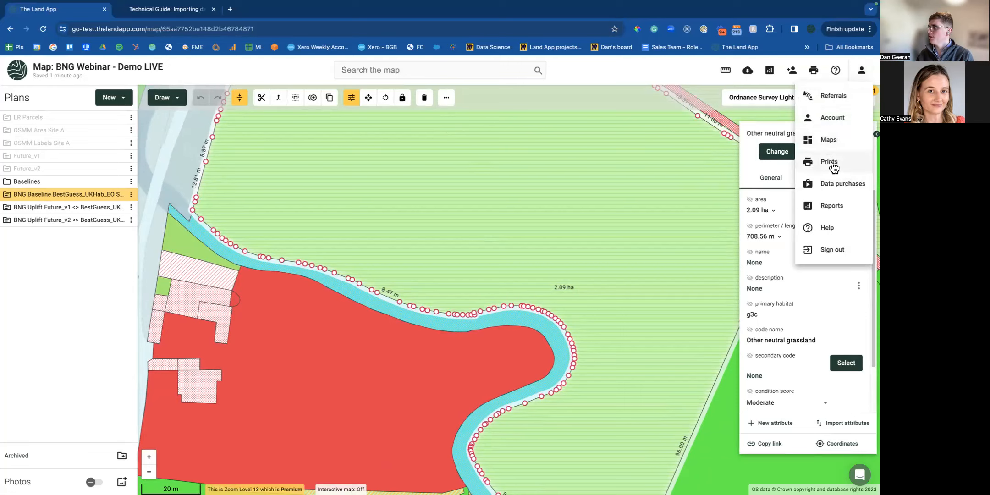
click(830, 120)
click(180, 107)
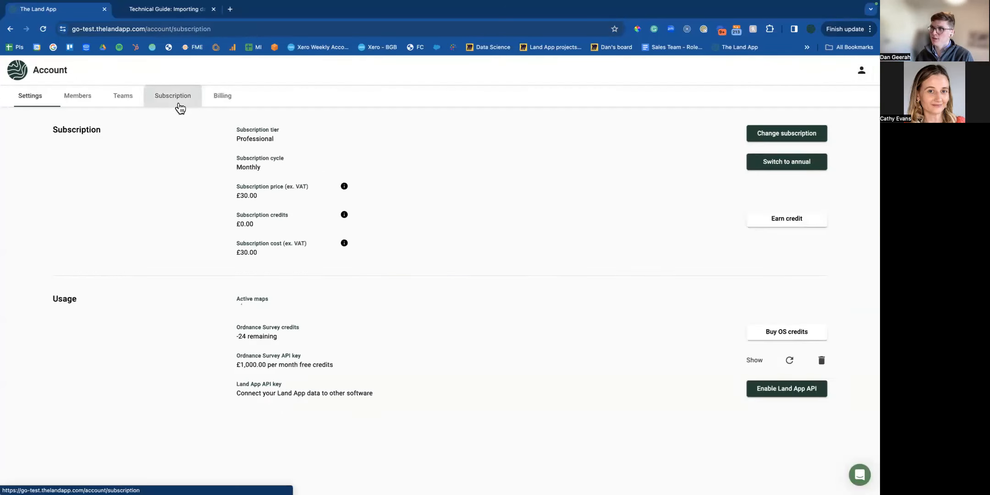
click(792, 139)
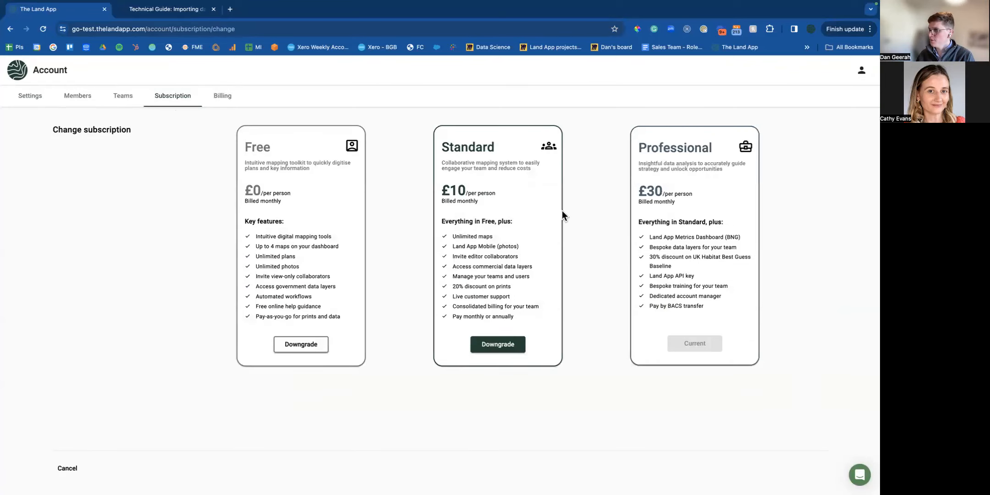
key(super+shift+f)
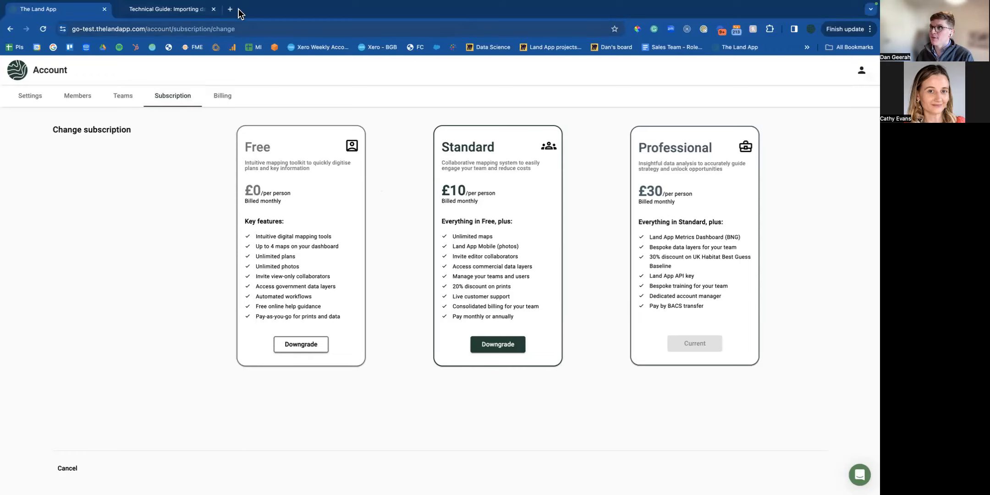
Load thelandapp.com in a new browser tab.
click(232, 10)
text(thelandapp.com)
key(Return)
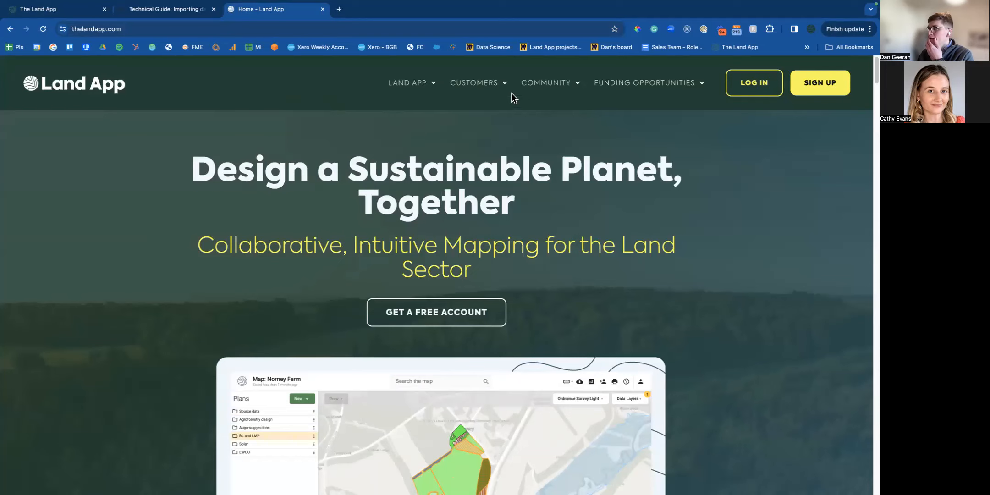
Go to Land App > Pricing, scroll to Compare features, and open the pricing list PDF.
mouse_move(417, 84)
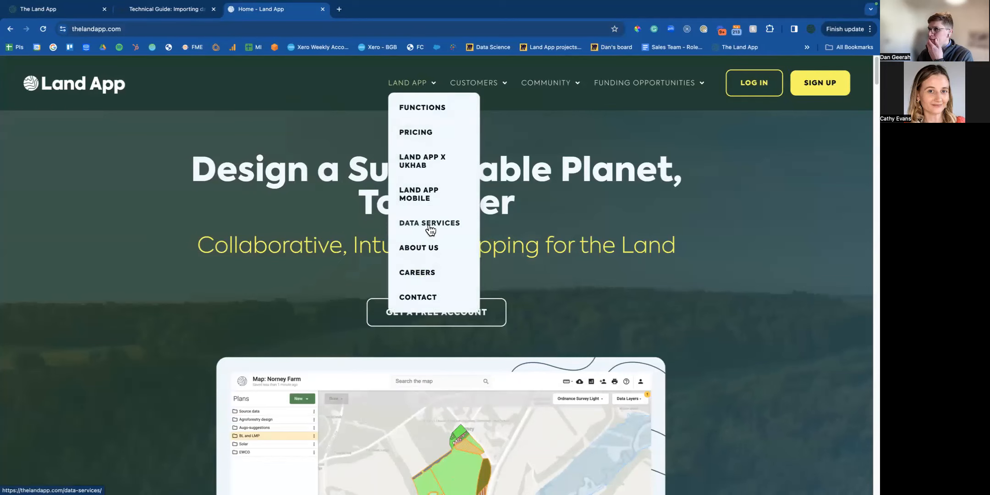
click(417, 134)
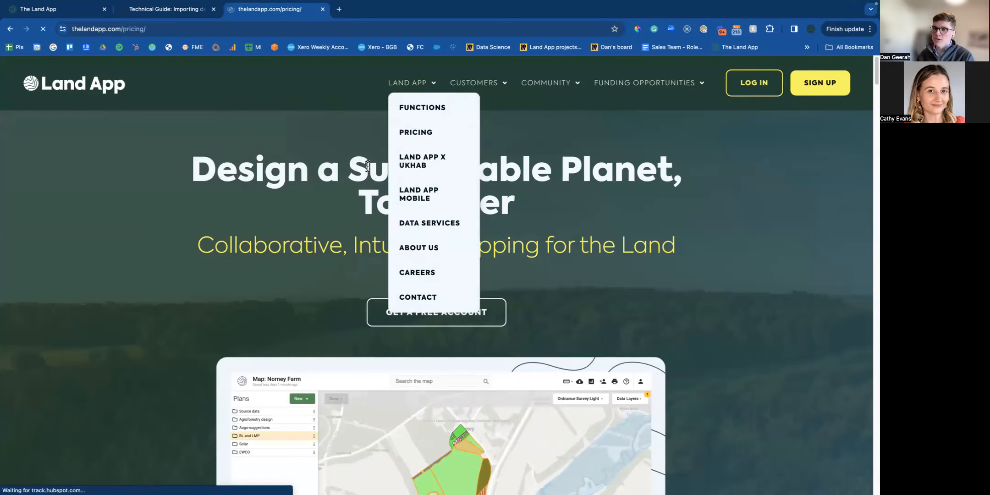
scroll(309, 258, down, 8)
scroll(316, 262, down, 4)
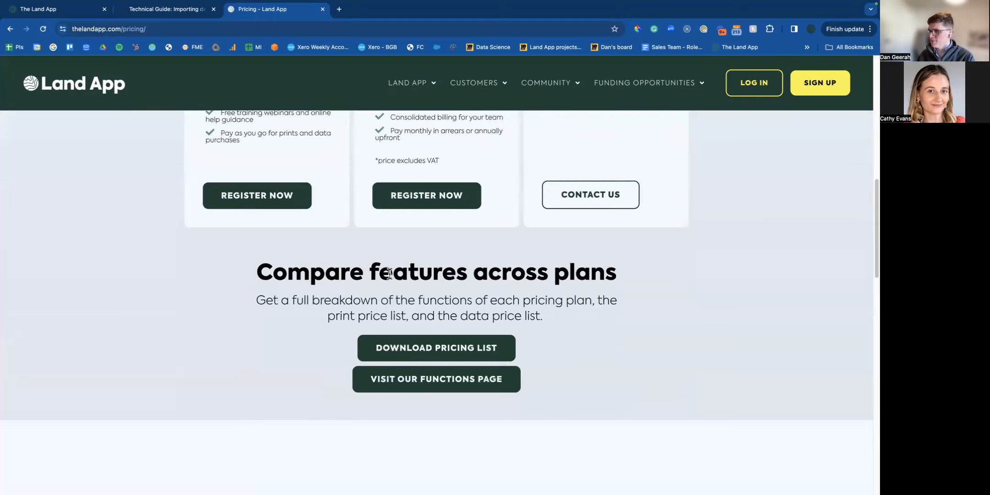
scroll(406, 291, down, 1)
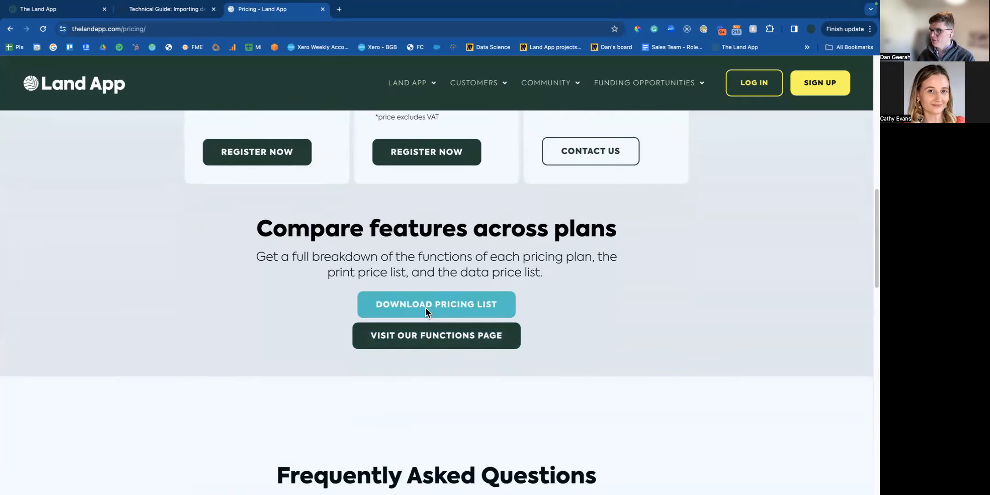
click(426, 313)
Zoom the pricing PDF to 150%, highlight the £2,450.00 price, then return to the Land App tab.
scroll(343, 289, down, 20)
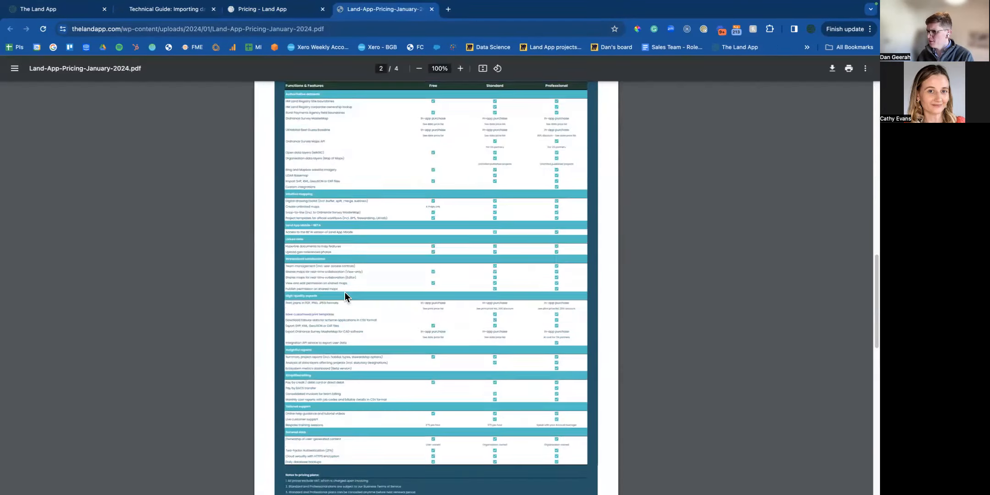
scroll(346, 285, up, 2)
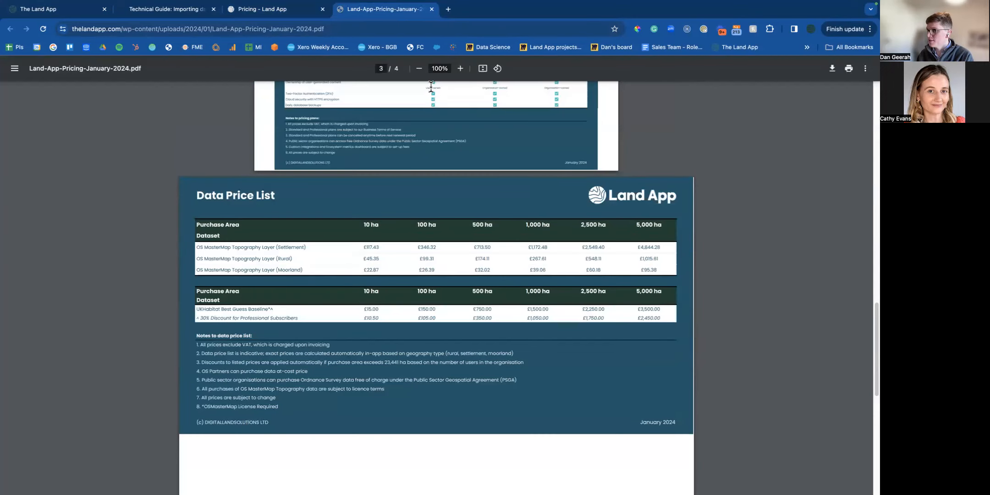
click(461, 69)
click(460, 68)
click(460, 69)
scroll(421, 194, down, 4)
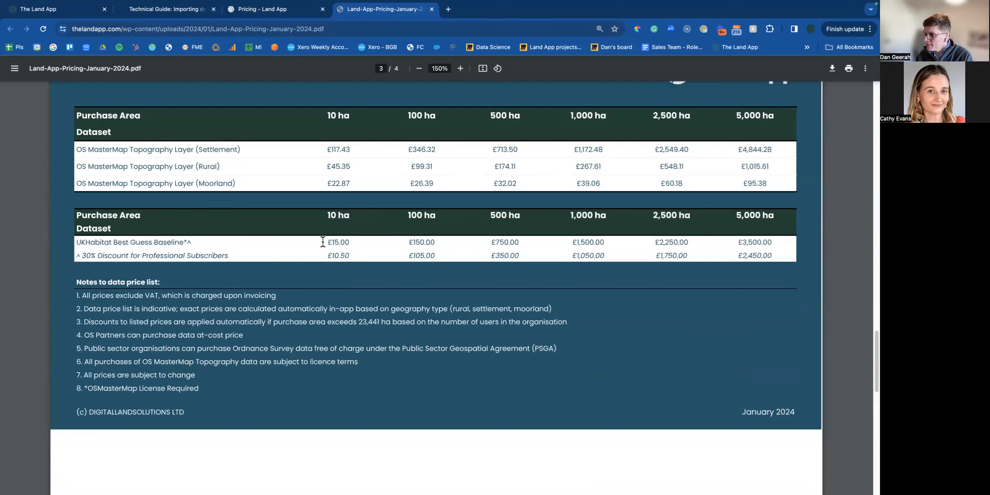
drag(738, 216, 736, 256)
click(773, 256)
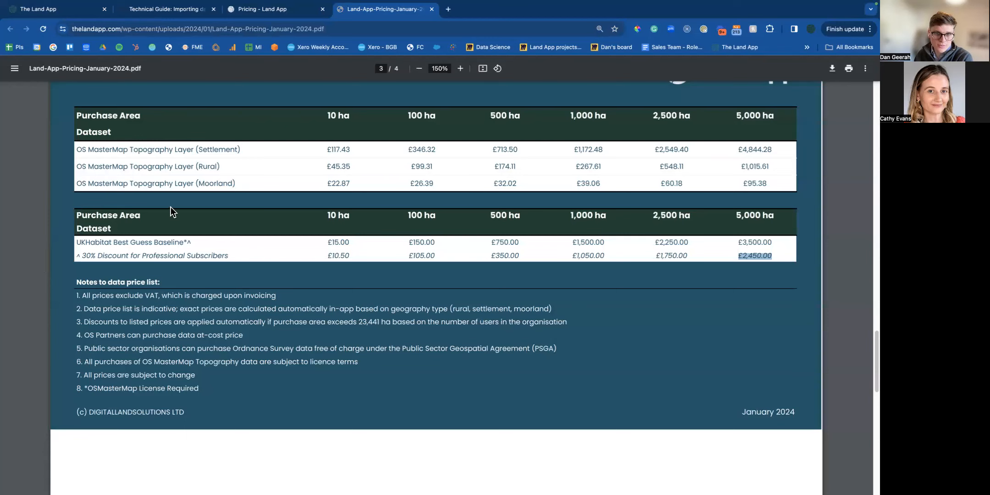
click(74, 14)
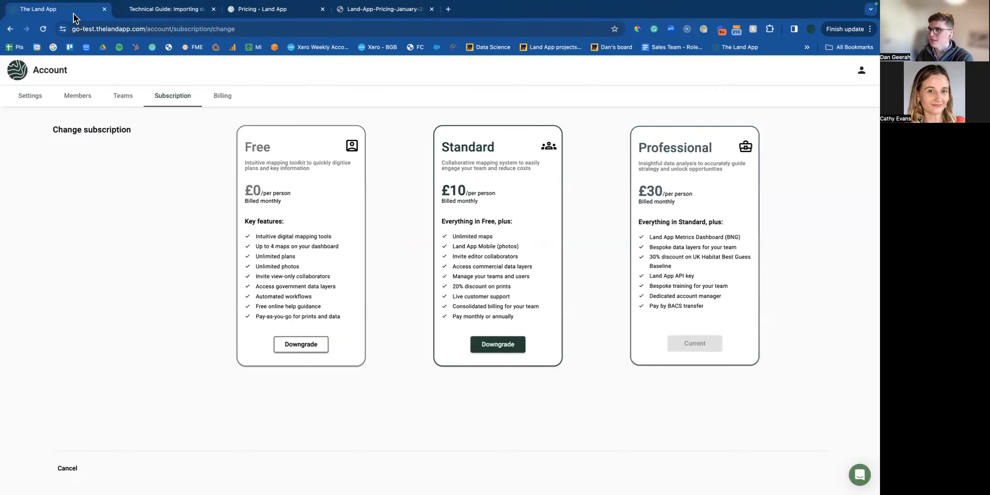
Open the BNG Webinar - Demo LIVE map and glance at the new-plan options.
click(16, 75)
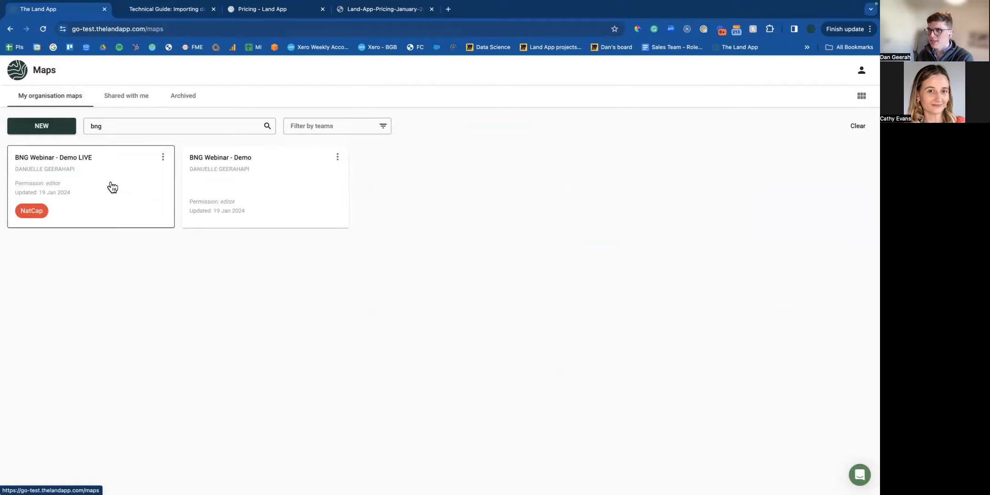
click(112, 184)
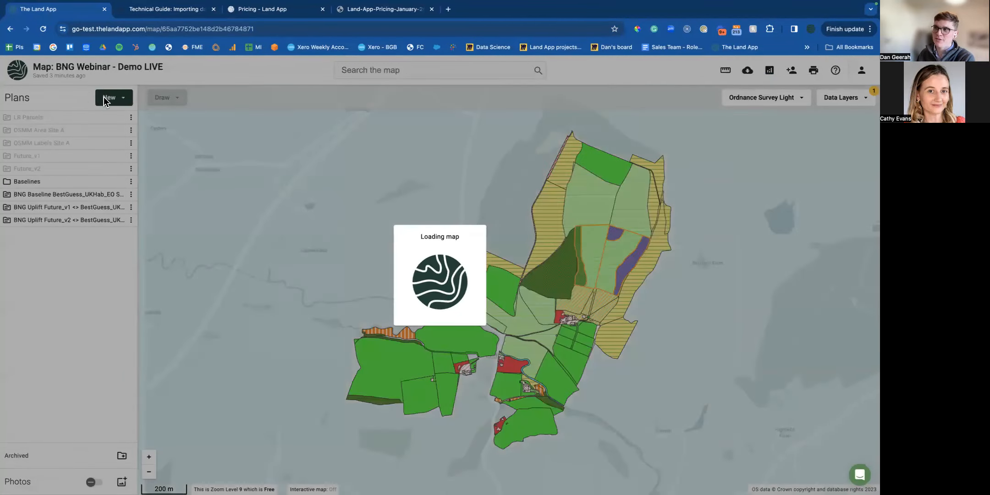
click(106, 98)
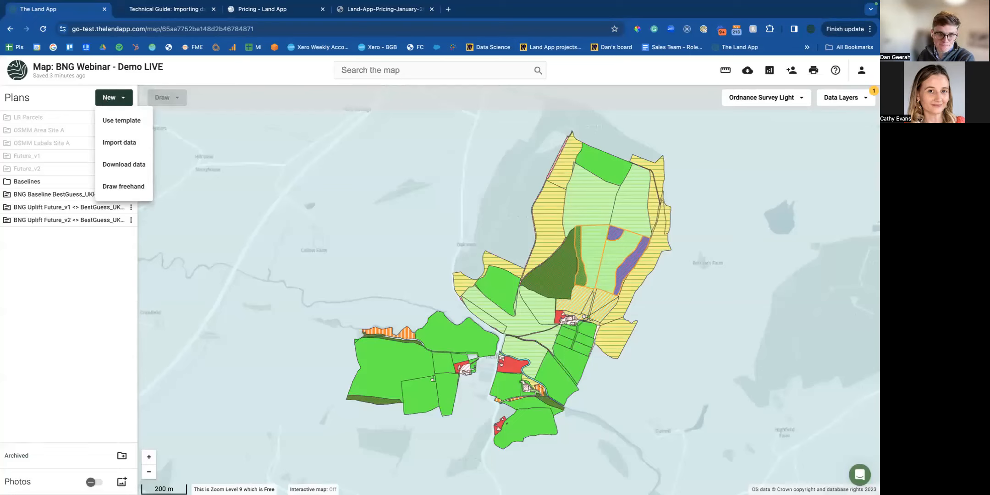
click(287, 262)
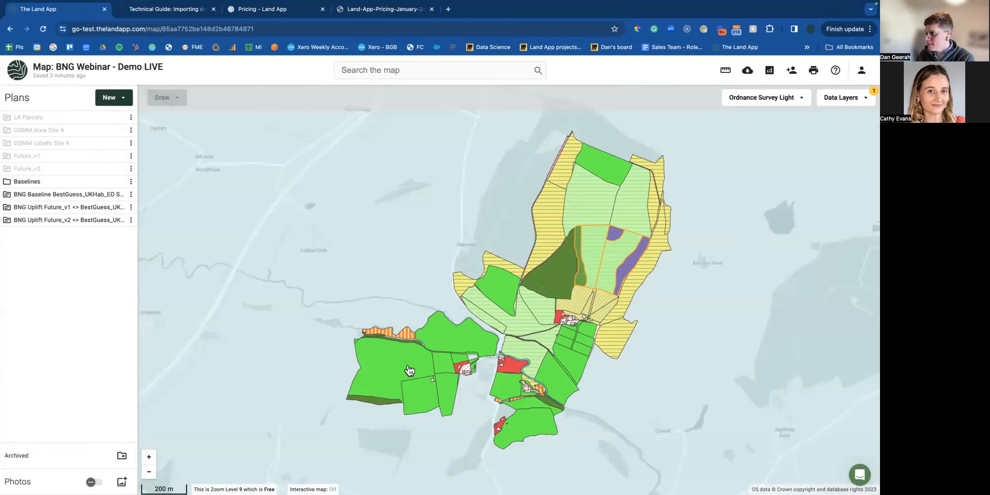
Place four point features inside the 7.86 ha grassland field.
click(395, 370)
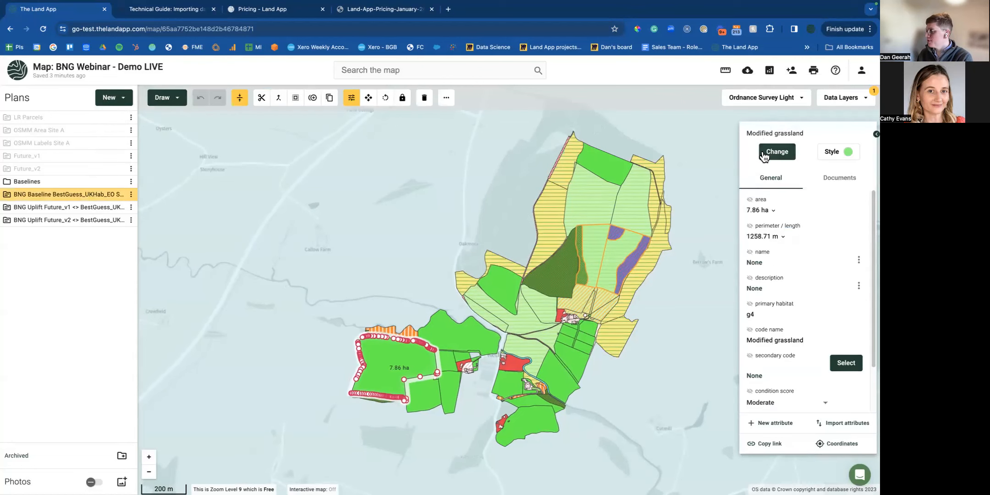
click(166, 98)
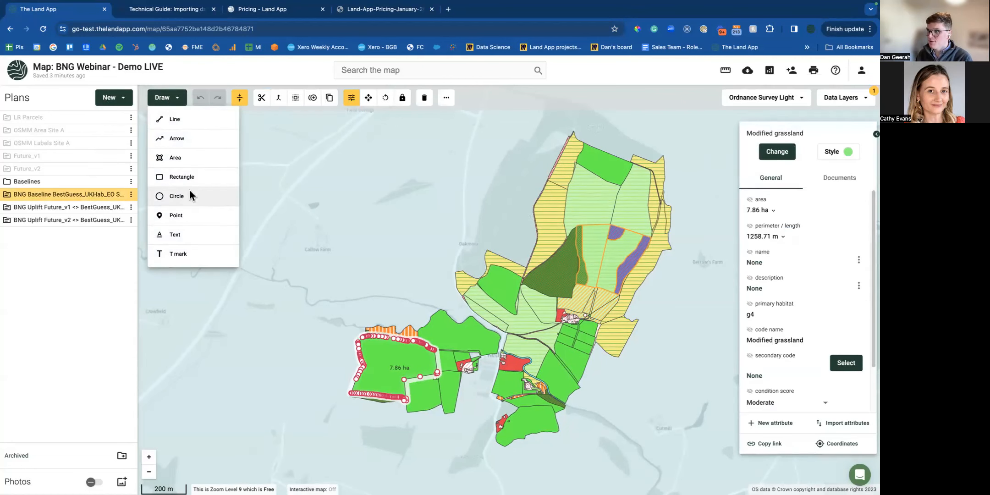
click(176, 215)
scroll(376, 348, up, 3)
click(385, 283)
click(453, 295)
click(401, 339)
click(379, 366)
click(163, 97)
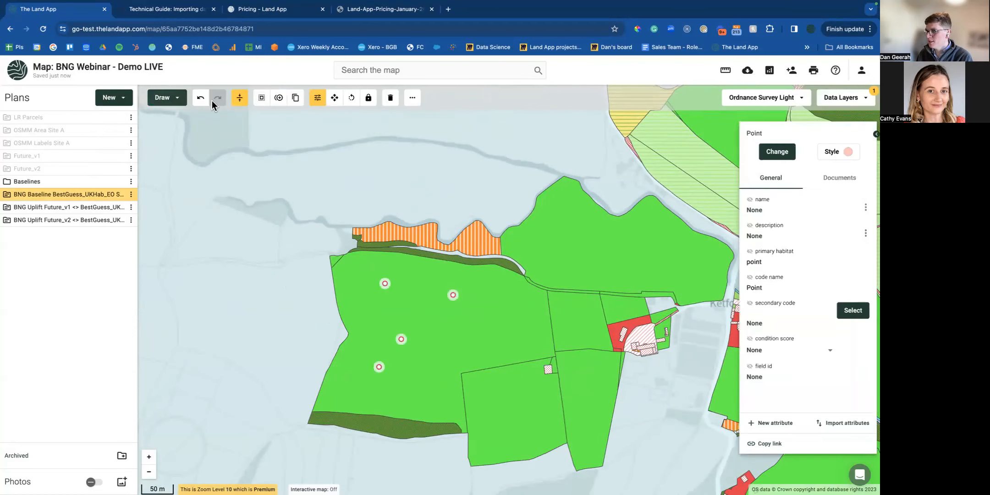
Classify the points as Individual trees > Rural tree, leave feature type unchanged, and go full-screen.
click(782, 156)
click(789, 263)
click(787, 302)
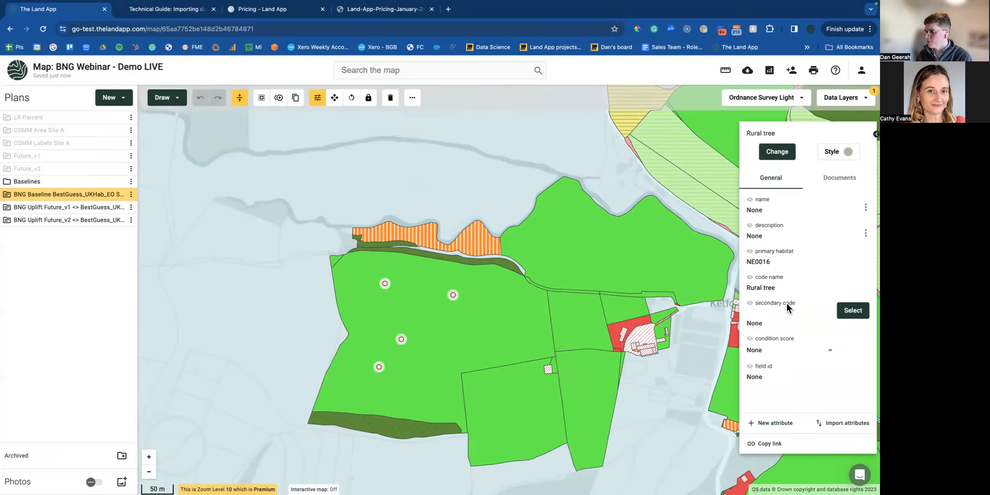
click(774, 154)
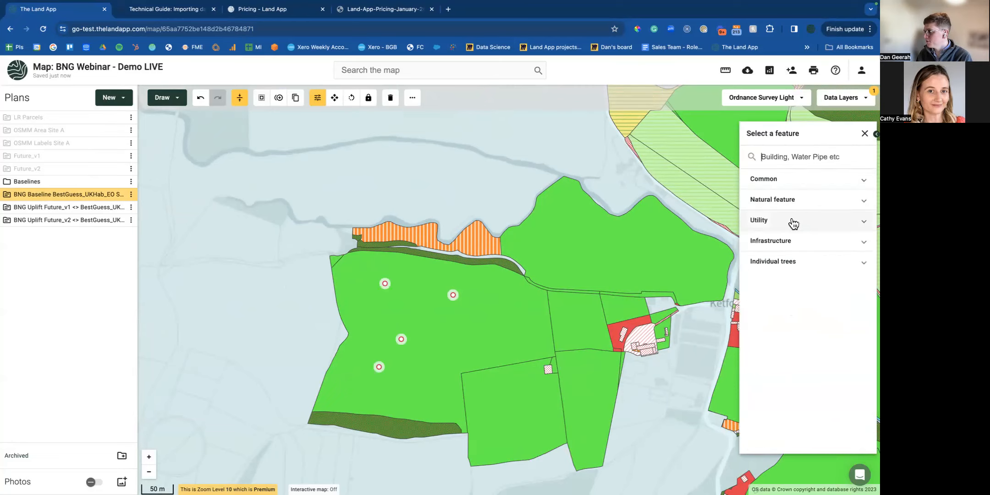
click(785, 200)
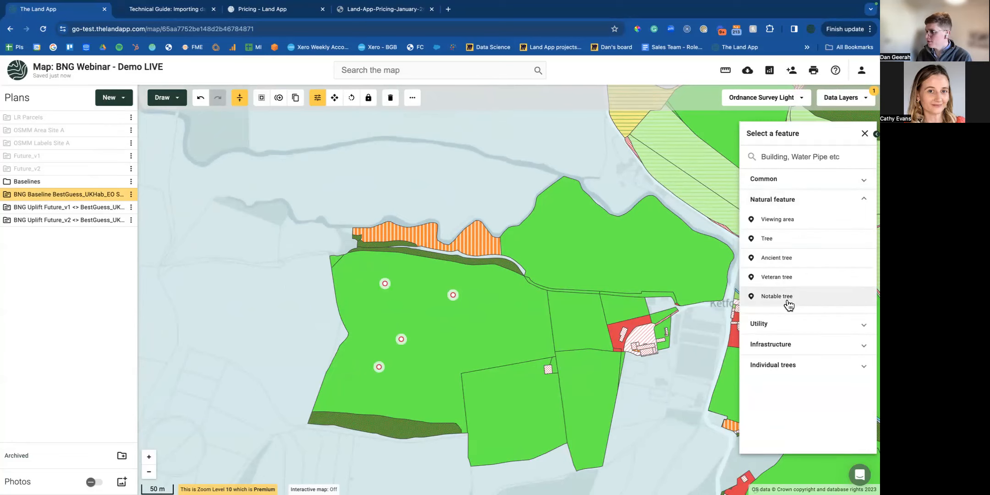
click(158, 264)
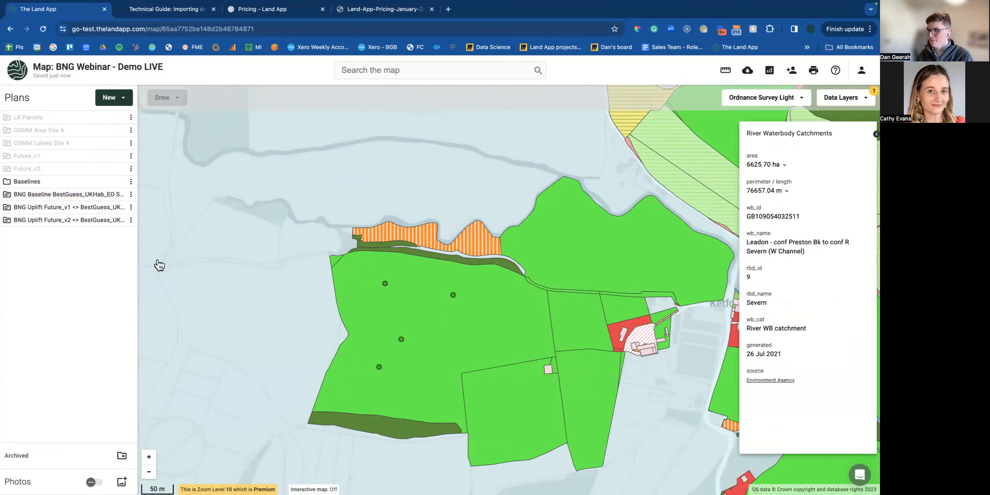
key(super+shift+f)
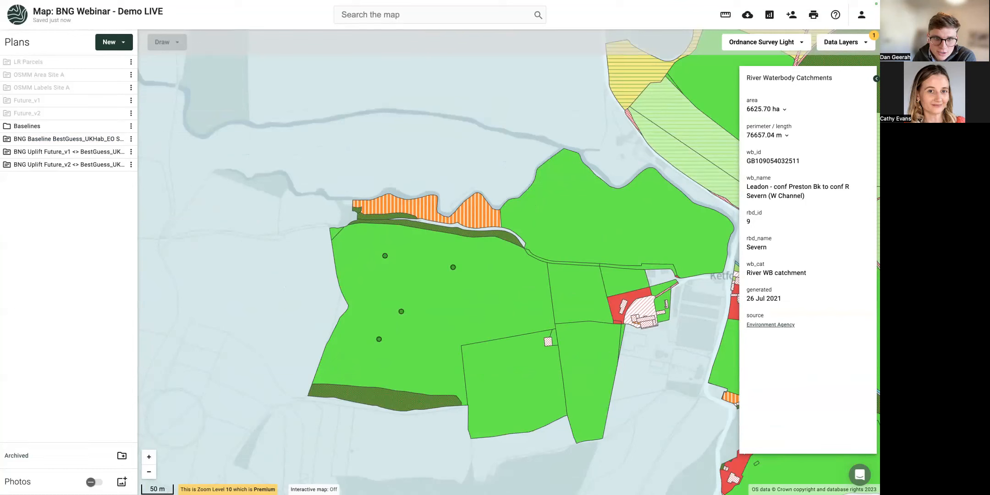
Review the tree points' condition and feature type options and the Modified grassland field's habitat choices, changing nothing.
click(402, 314)
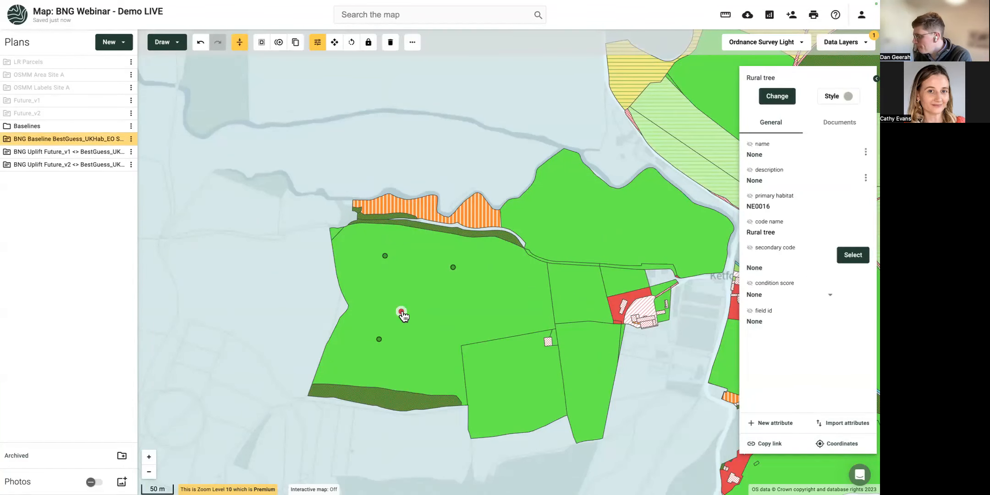
click(766, 299)
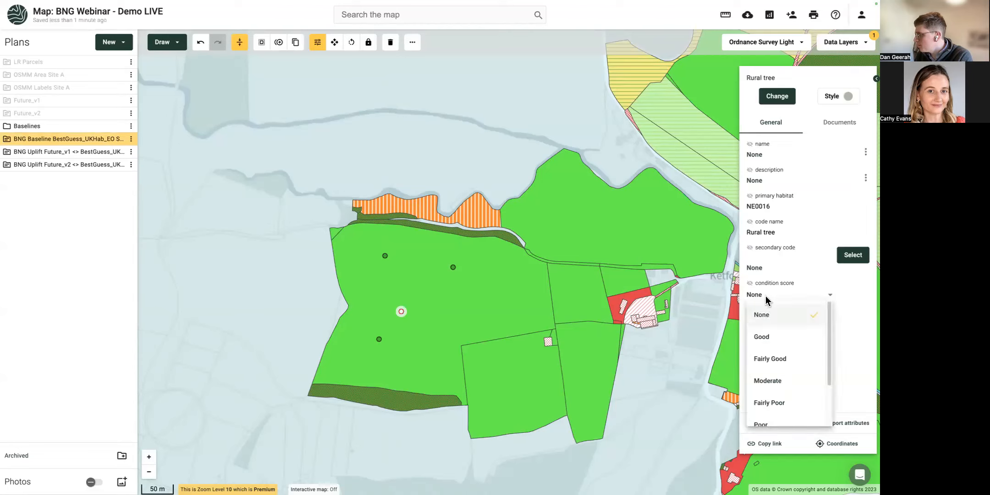
click(765, 301)
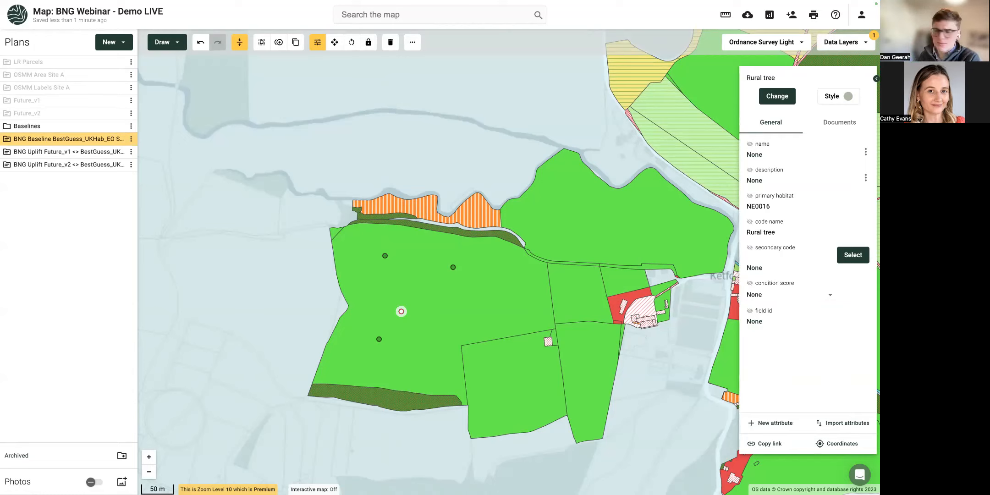
click(515, 290)
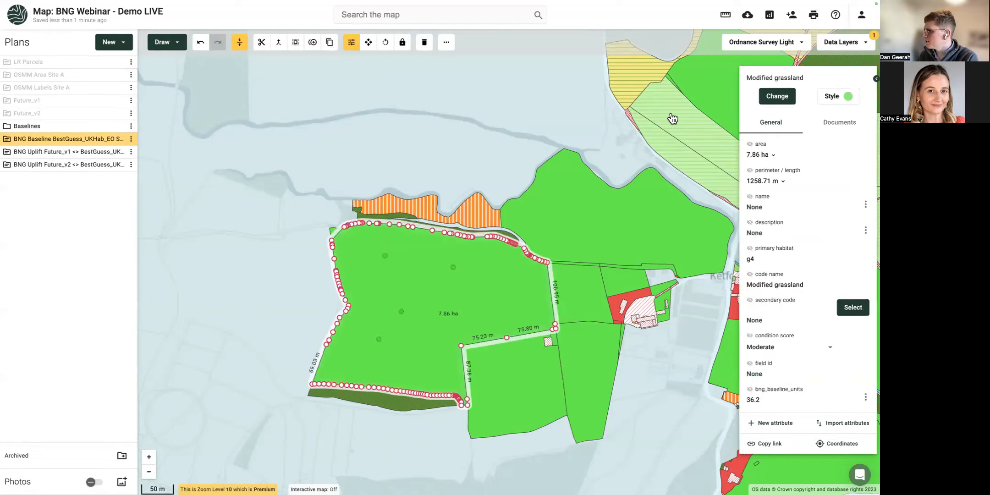
click(792, 98)
click(293, 249)
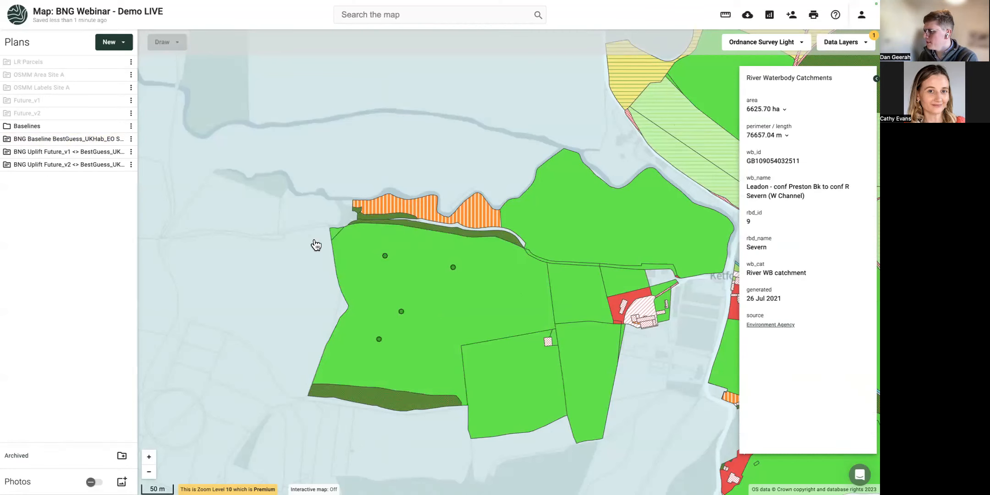
click(388, 256)
click(777, 97)
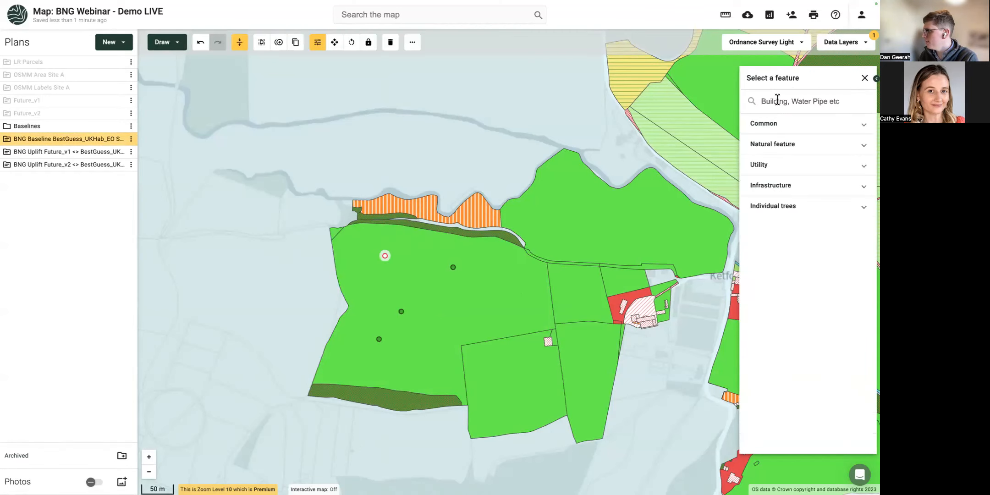
click(785, 145)
click(784, 146)
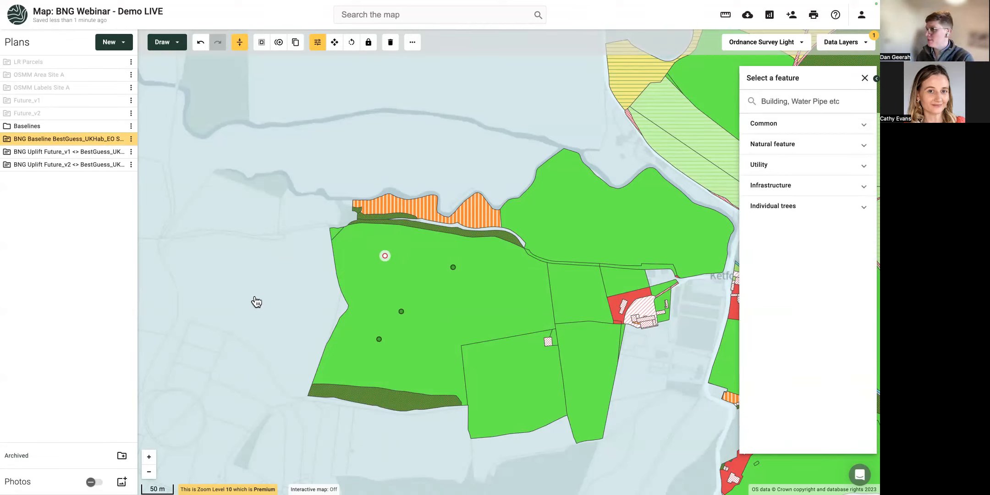
Pan to the other site and select the upper 5.36 ha Other neutral grassland field.
drag(415, 258, 198, 252)
scroll(453, 242, down, 5)
drag(481, 225, 206, 253)
scroll(211, 170, up, 4)
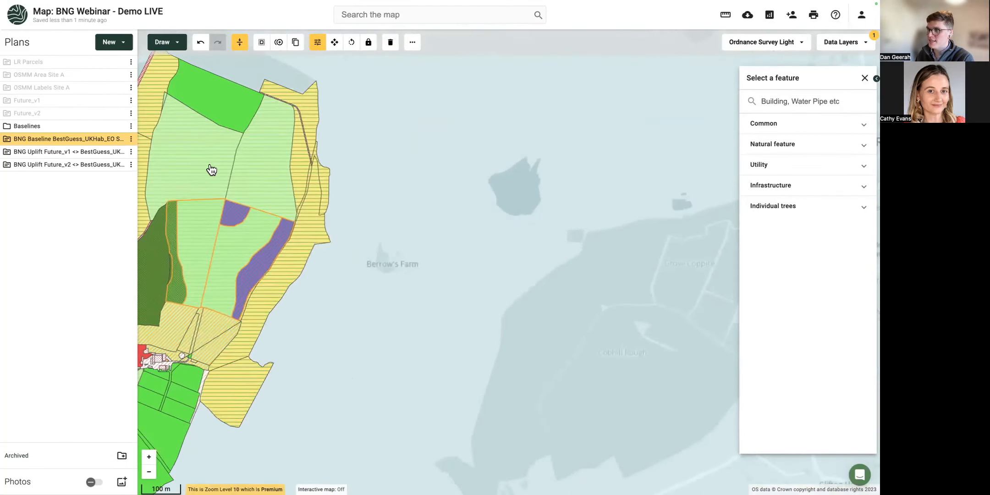
scroll(211, 170, up, 3)
drag(240, 174, 404, 227)
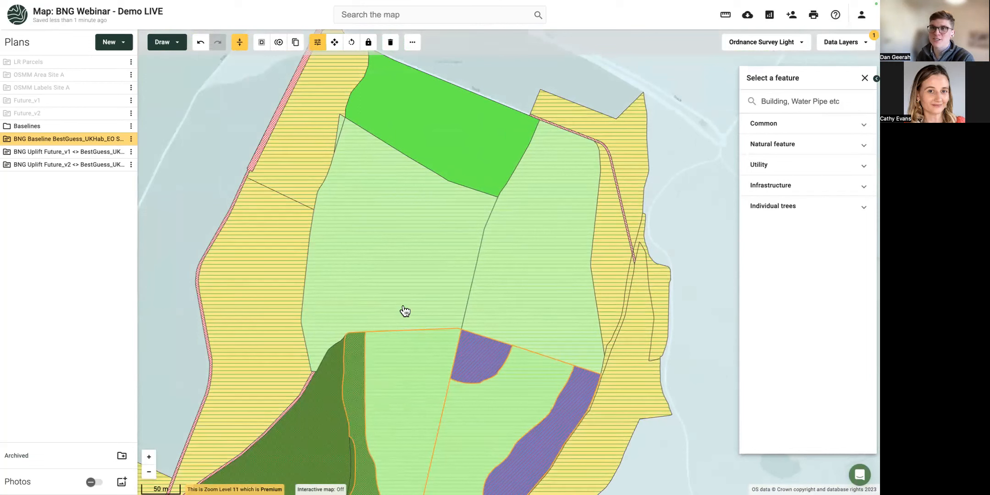
click(377, 260)
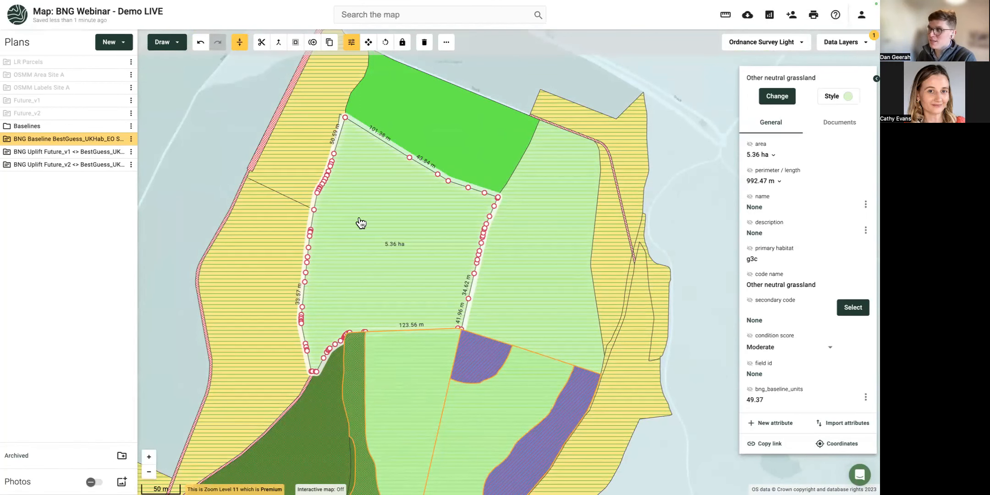
Draw a six-cornered hexagonal area of about 0.20 ha in the upper grassland field.
click(168, 41)
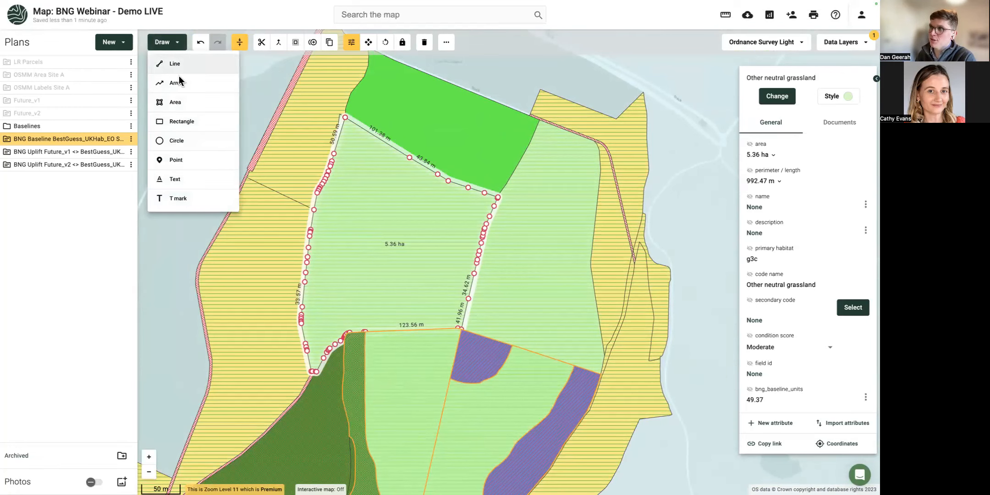
click(176, 103)
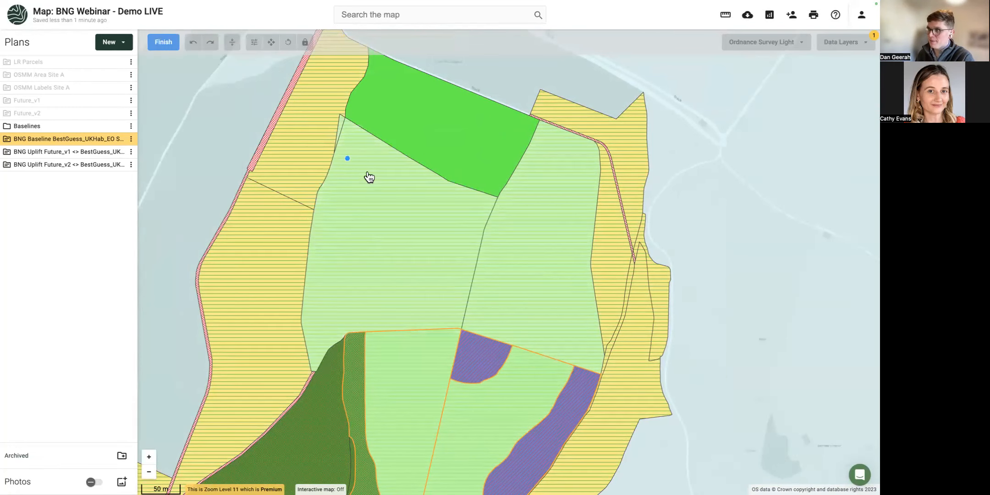
click(365, 180)
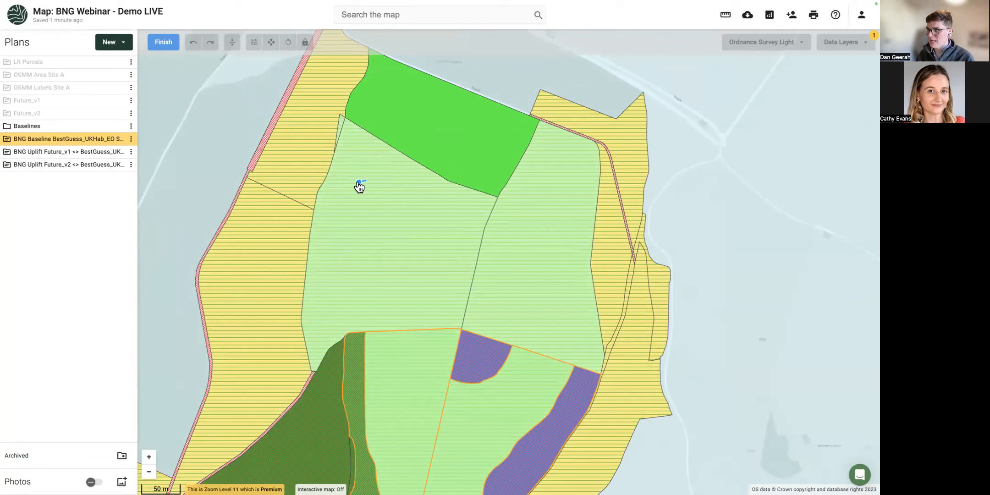
click(346, 201)
click(358, 220)
click(376, 216)
click(386, 201)
double_click(380, 186)
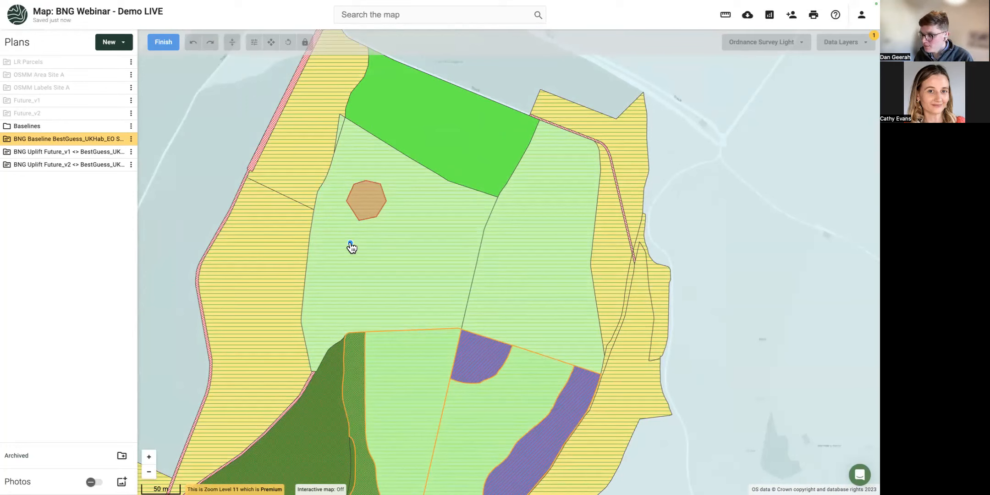
Freehand-sketch an irregular blob patch below the hexagon, then cancel further drawing.
mouse_move(350, 243)
mouse_down()
mouse_move(345, 270)
mouse_move(366, 277)
mouse_move(380, 268)
mouse_move(364, 244)
mouse_move(351, 248)
mouse_up()
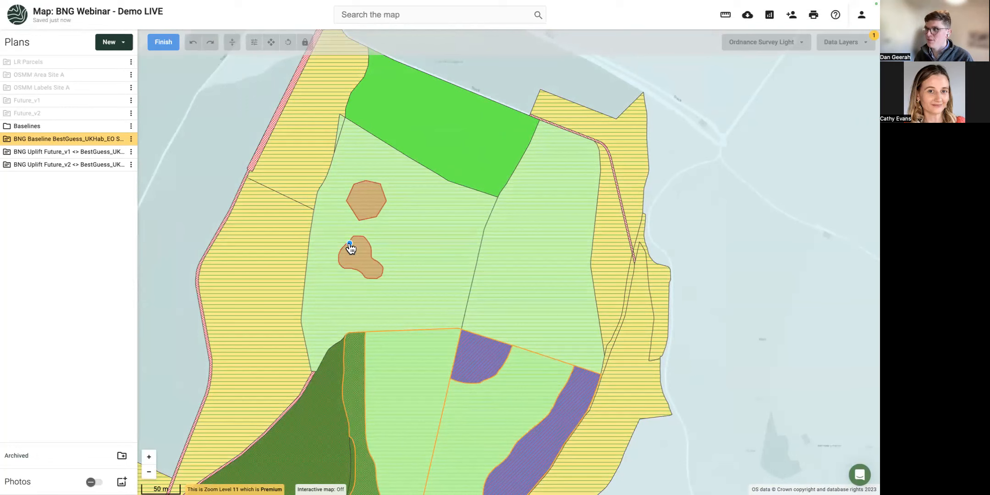
drag(350, 243, 352, 224)
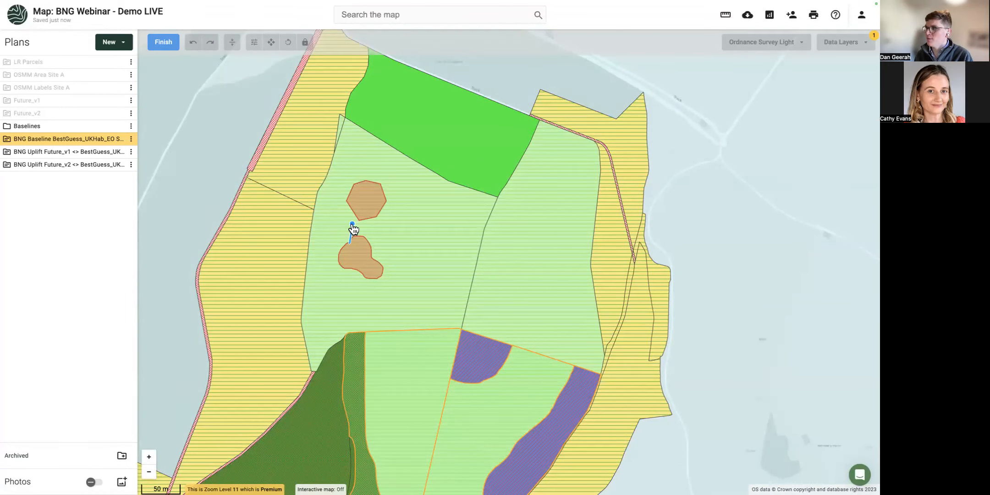
key(Escape)
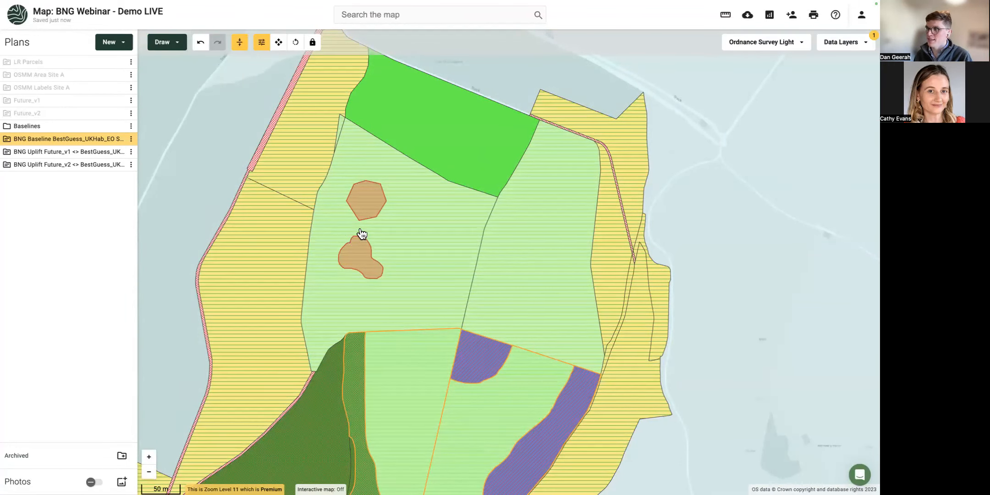
Select the two patches, then check the surrounding grassland field's area.
click(362, 263)
shift+click(374, 198)
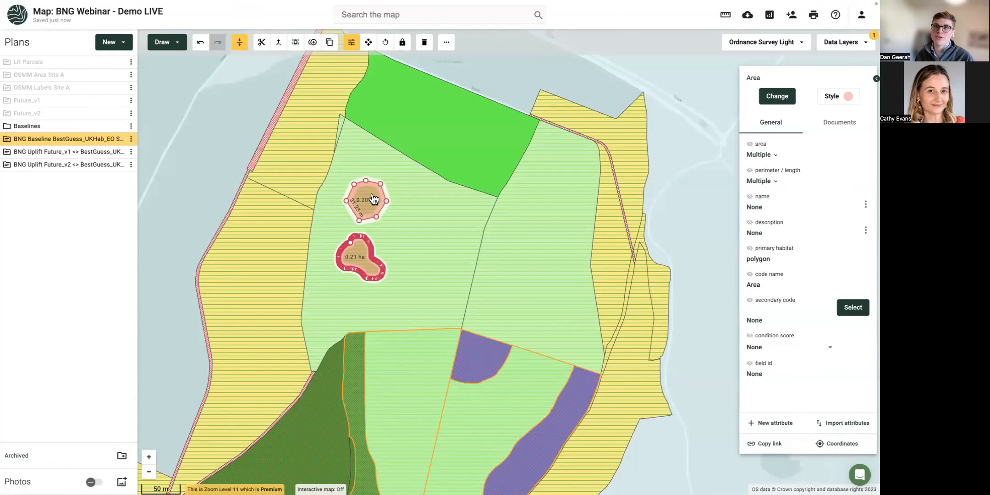
click(433, 246)
click(749, 144)
click(496, 83)
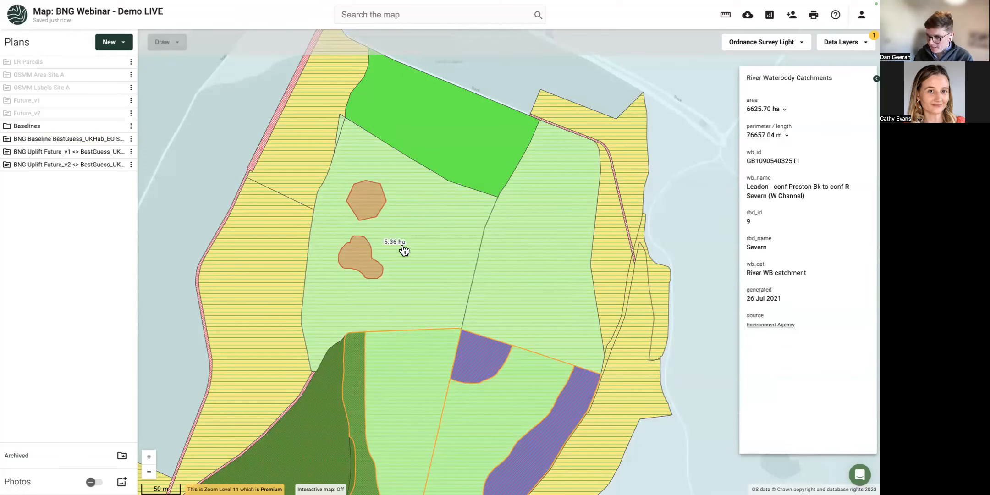
Cut the hexagon and blob patches out of the grassland field using Buffer with Subtract on.
click(365, 260)
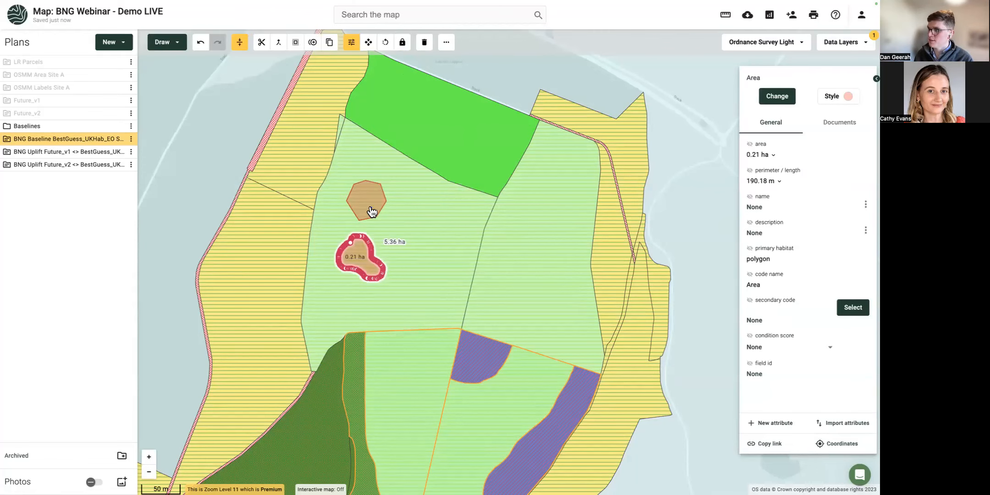
shift+click(372, 213)
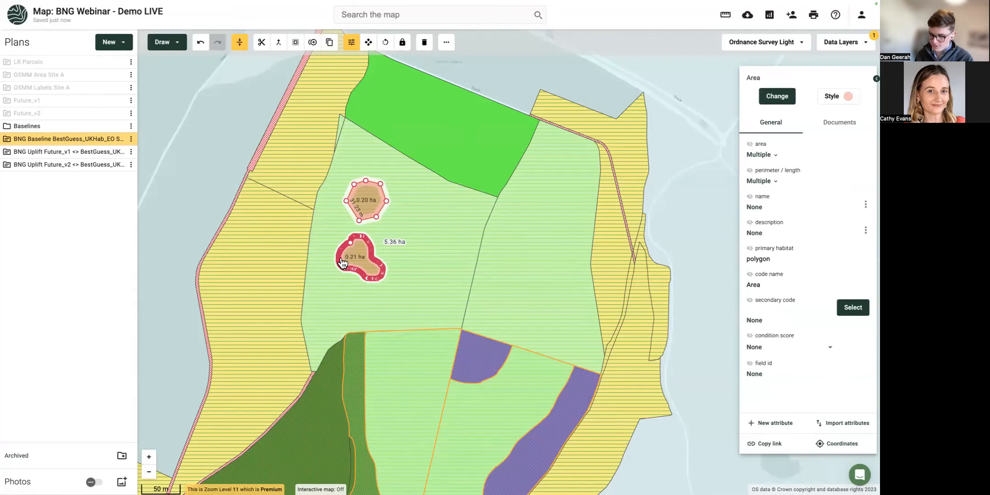
click(295, 43)
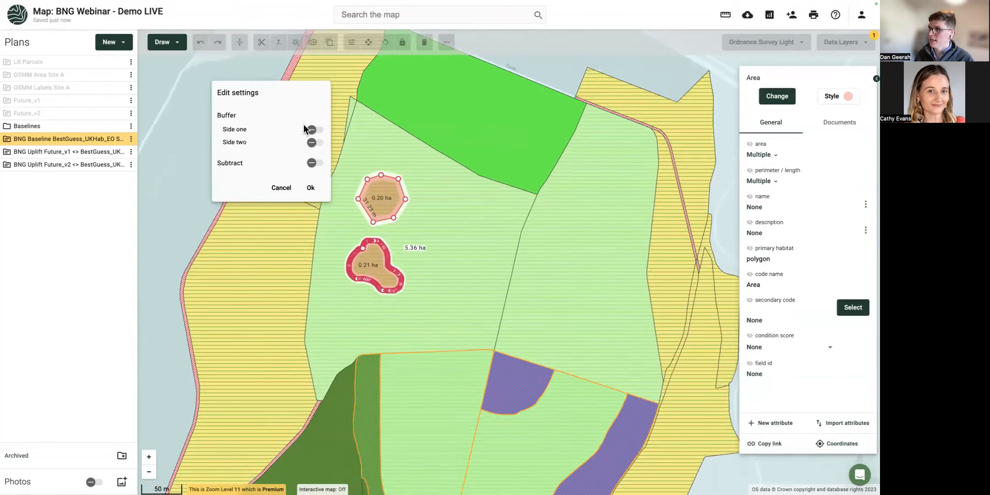
click(312, 164)
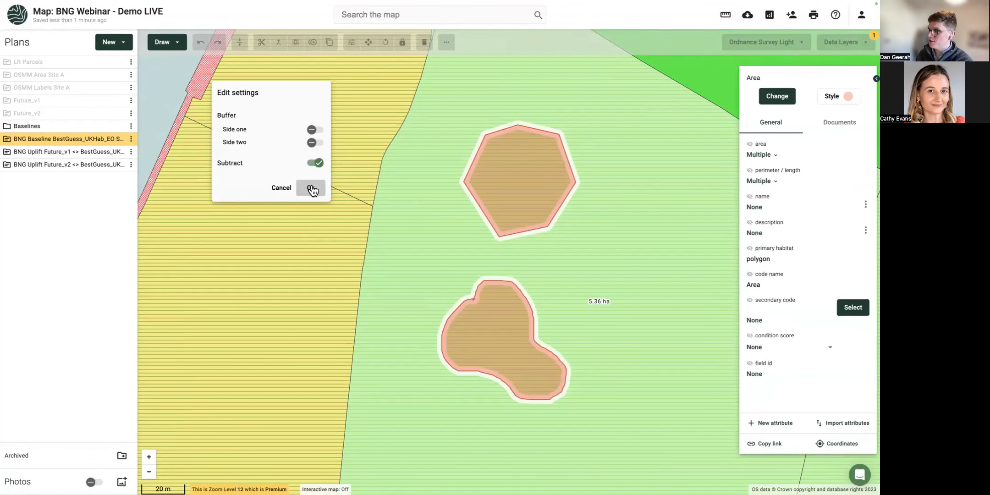
click(312, 189)
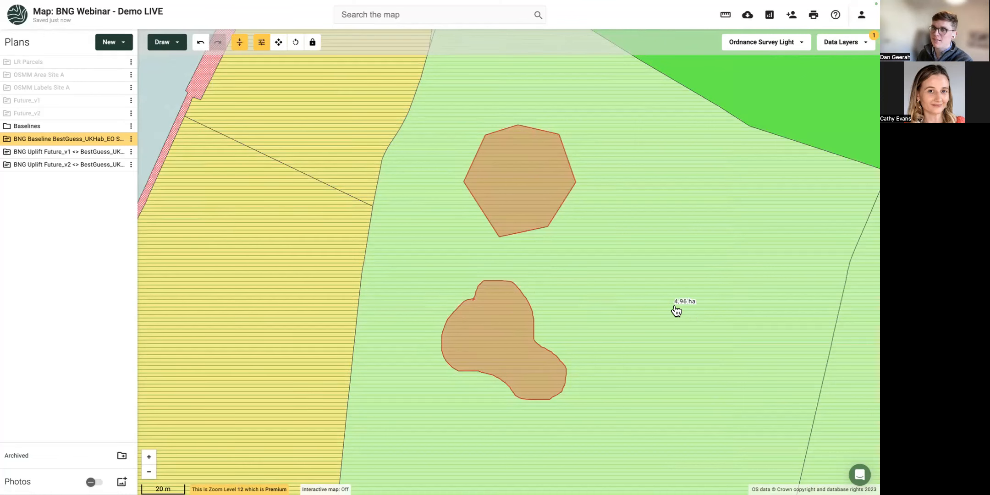
Set both patches' habitat to Mixed scrub (h3h).
click(512, 328)
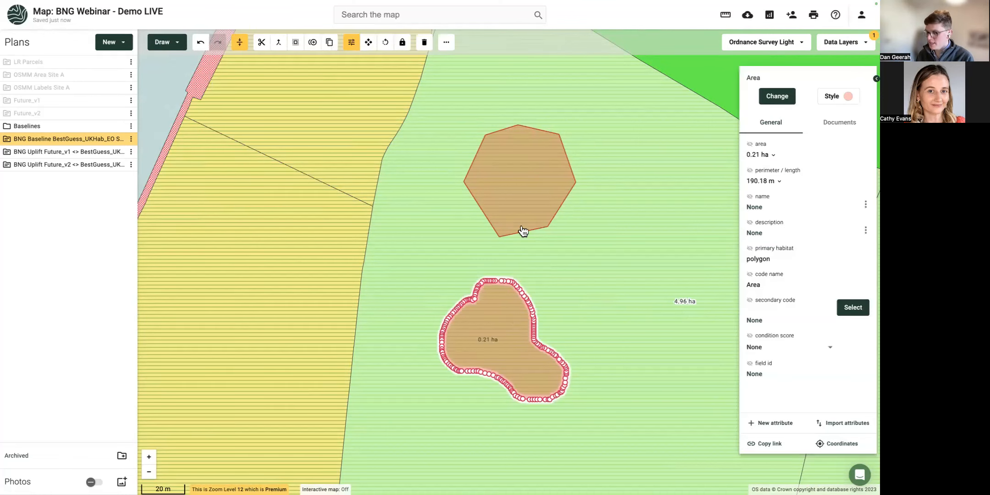
click(518, 202)
click(775, 98)
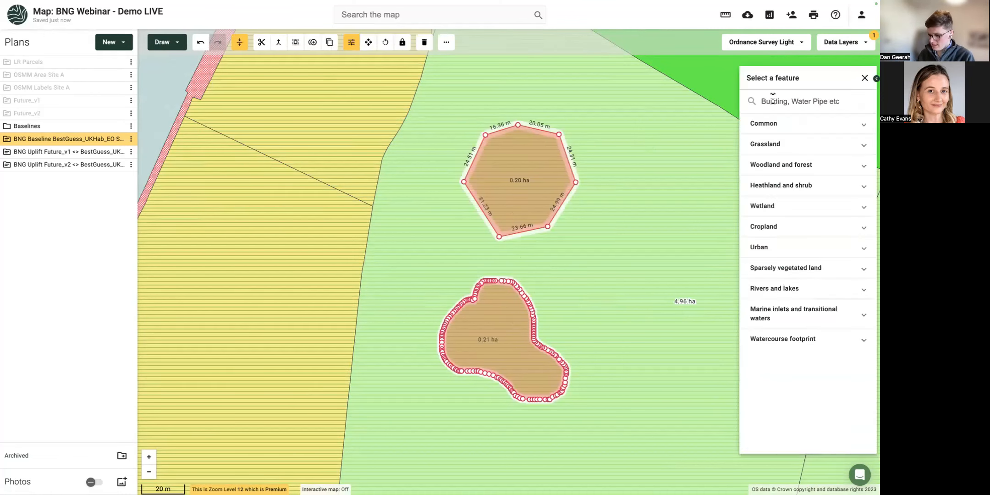
text(h3h)
click(778, 121)
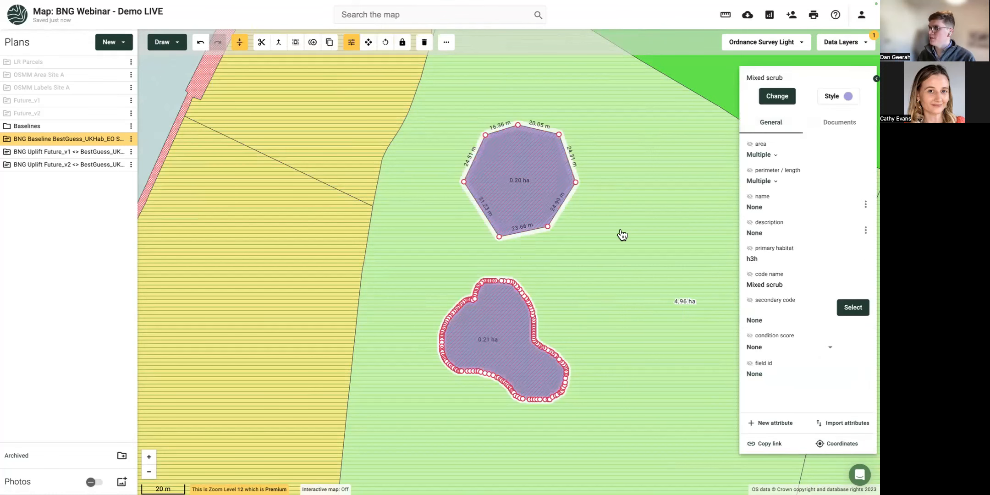
scroll(622, 234, down, 3)
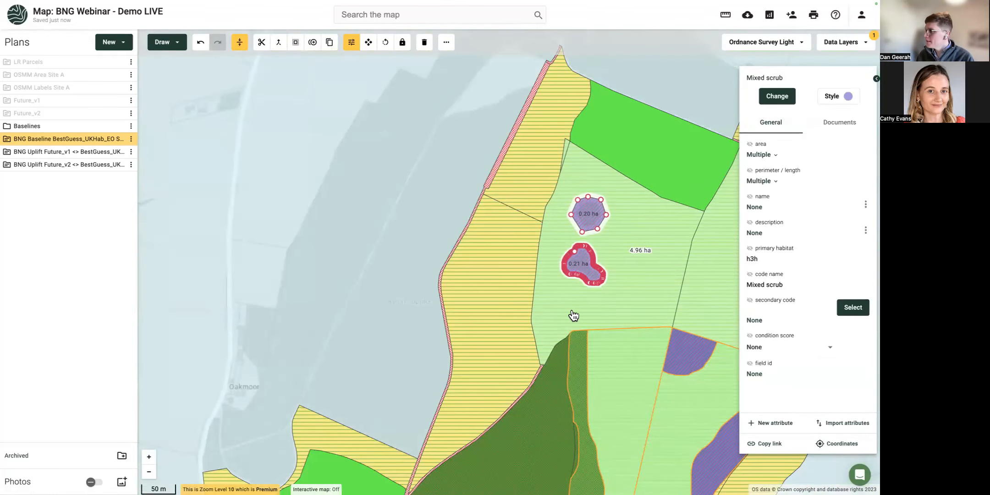
Duplicate the blob scrub patch, place the copy lower right, and enable Subtract from the parcel.
drag(572, 316, 448, 307)
click(447, 258)
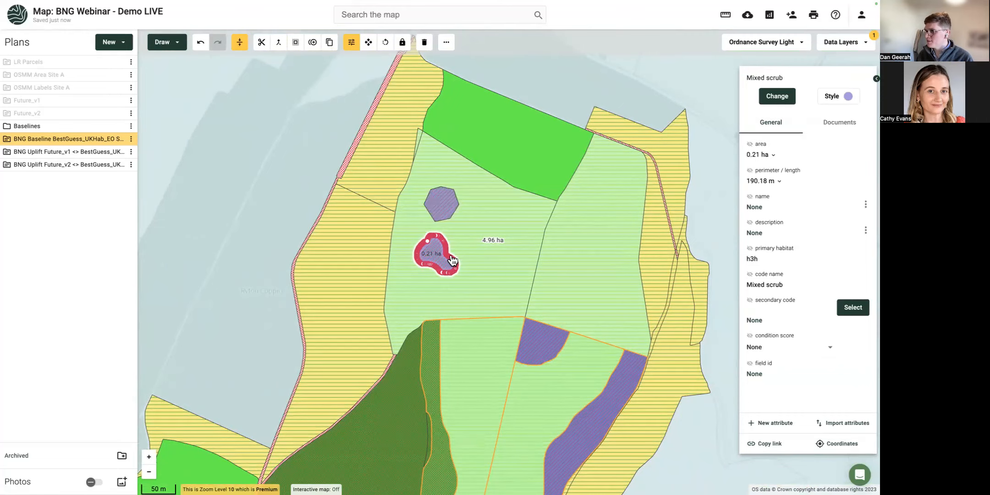
scroll(448, 259, up, 4)
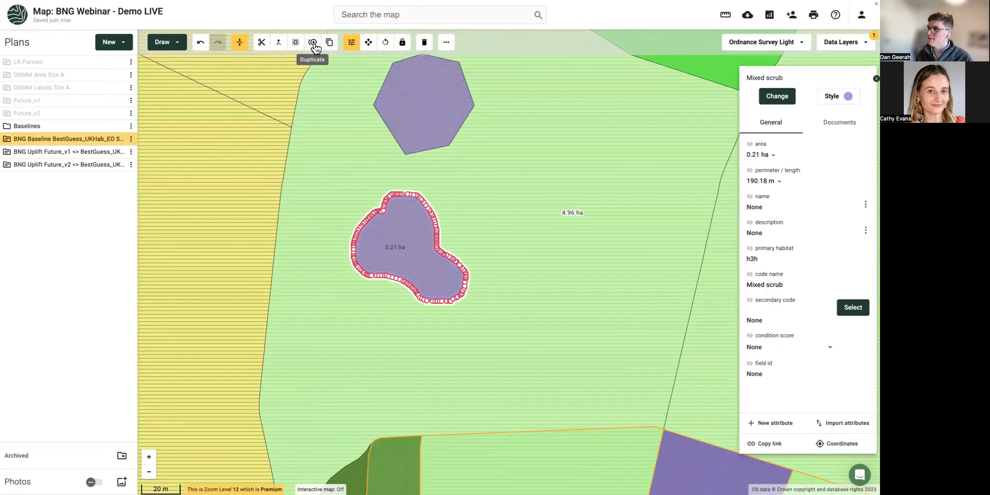
click(369, 42)
drag(403, 256, 591, 316)
click(300, 49)
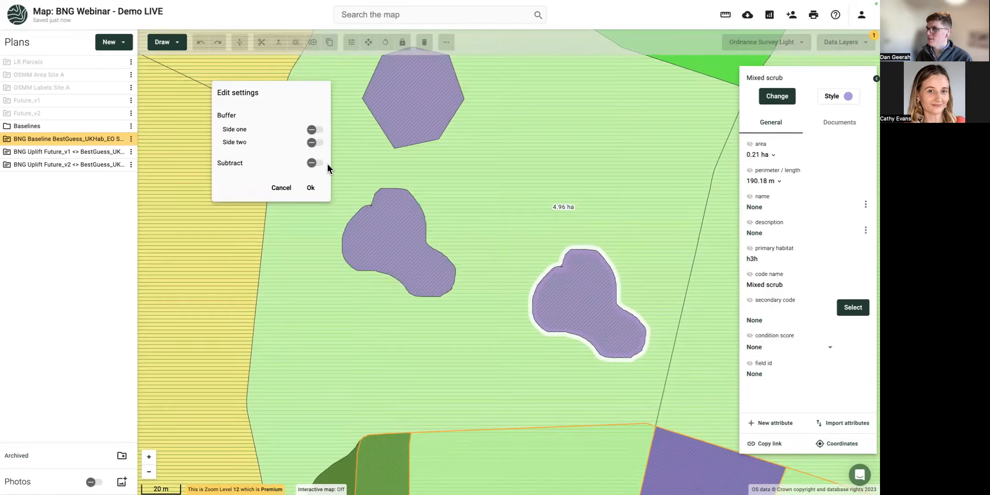
click(315, 163)
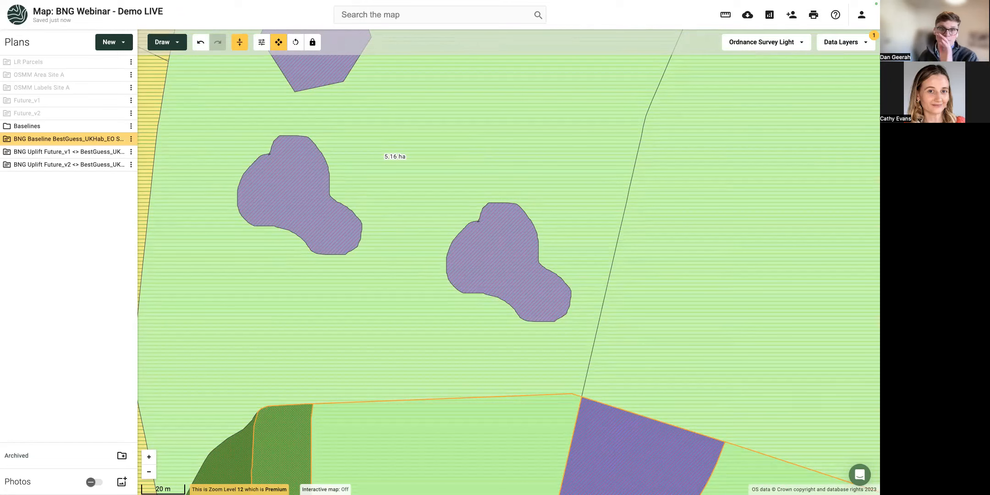
scroll(378, 272, down, 3)
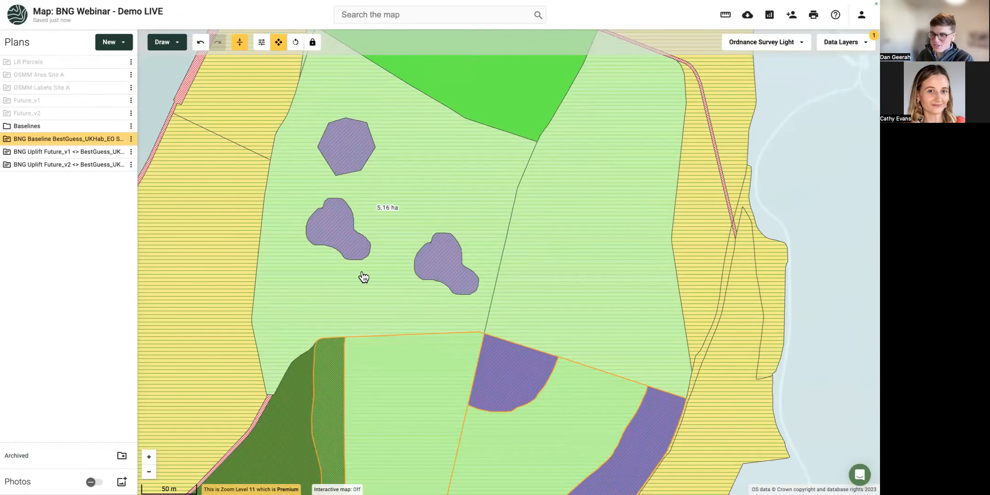
Inspect the two grassland parcels, then hide the Future_v1, Future_v2 and BNG Baseline layers.
click(342, 297)
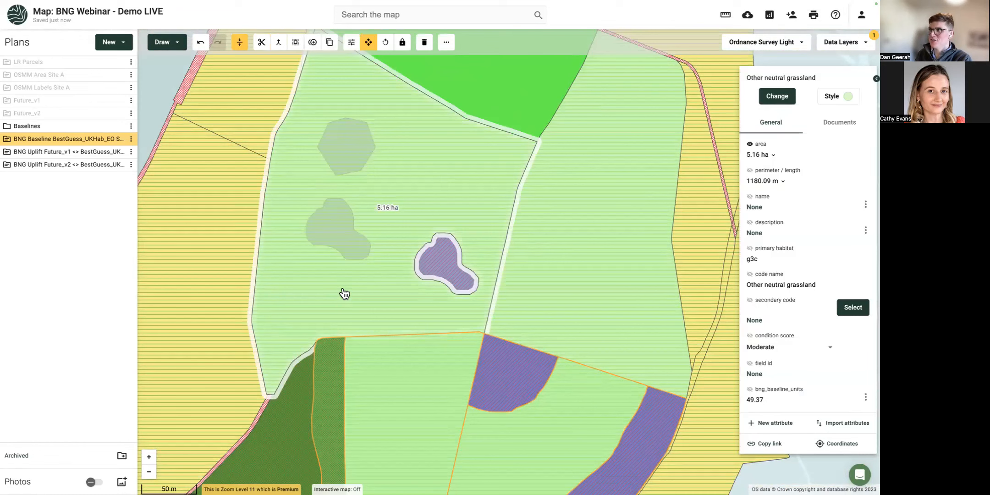
click(513, 105)
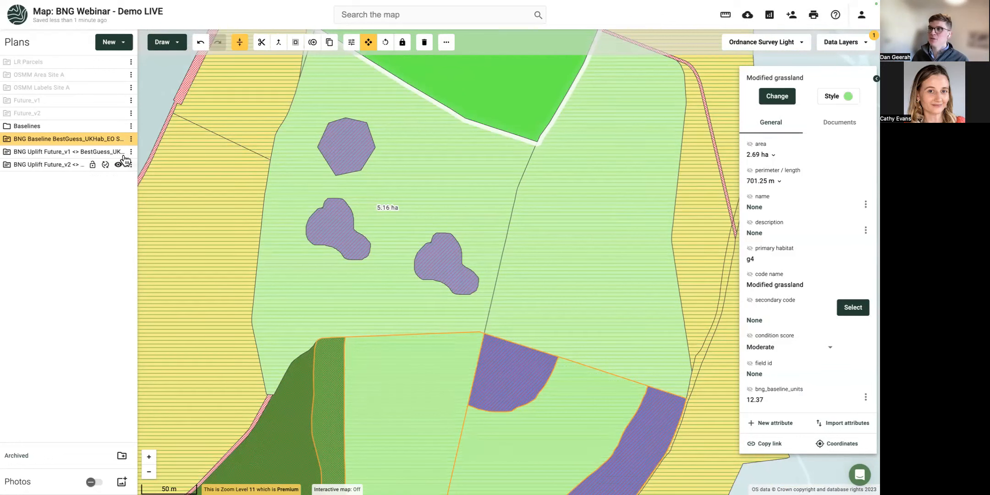
right_click(120, 166)
click(120, 166)
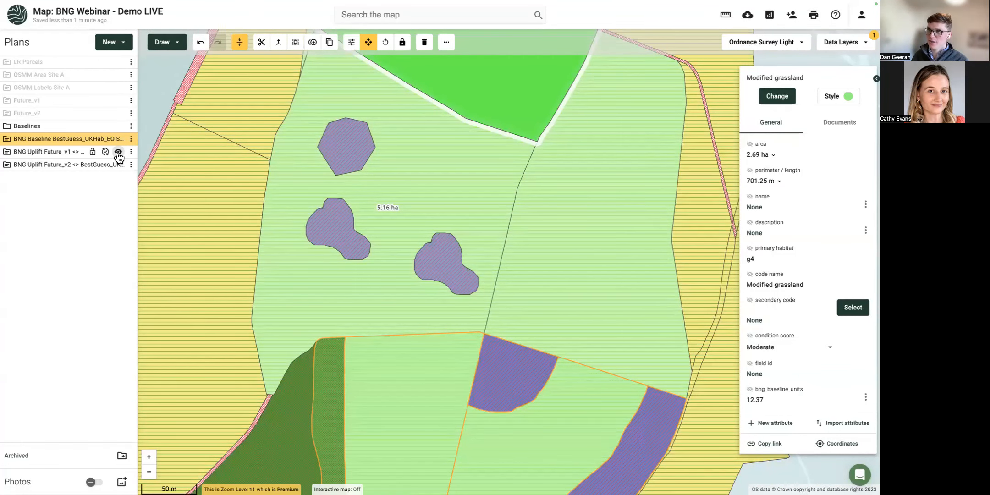
click(119, 166)
click(119, 166)
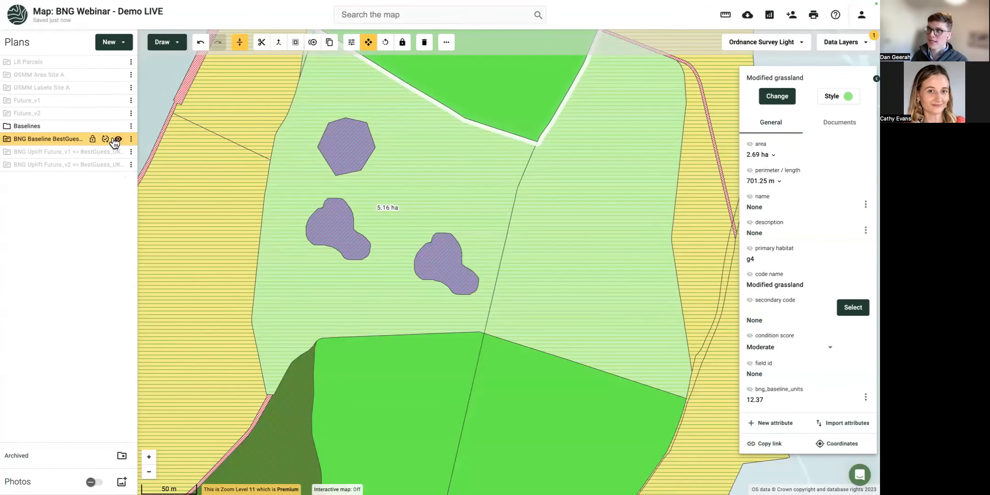
click(111, 138)
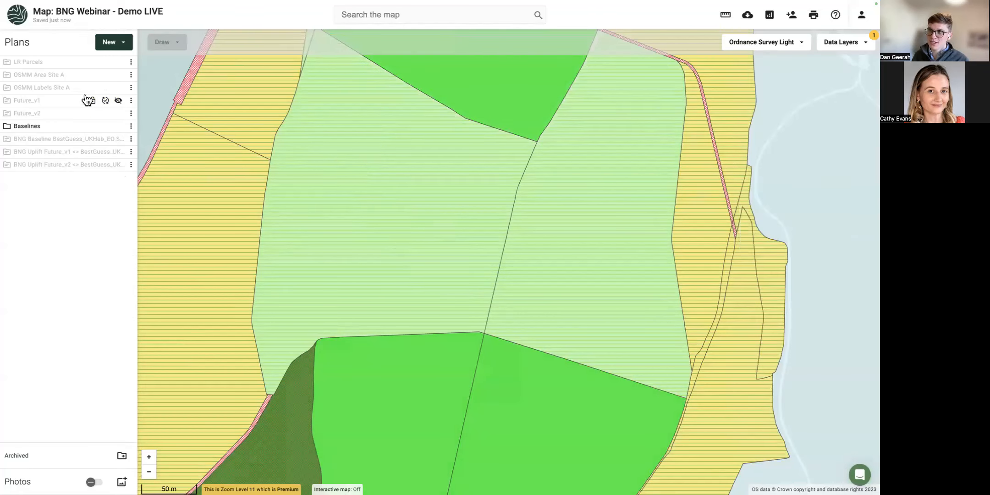
Show the Future_v1 plan and hide both Baselines layers, including 2024MASTER.
click(118, 101)
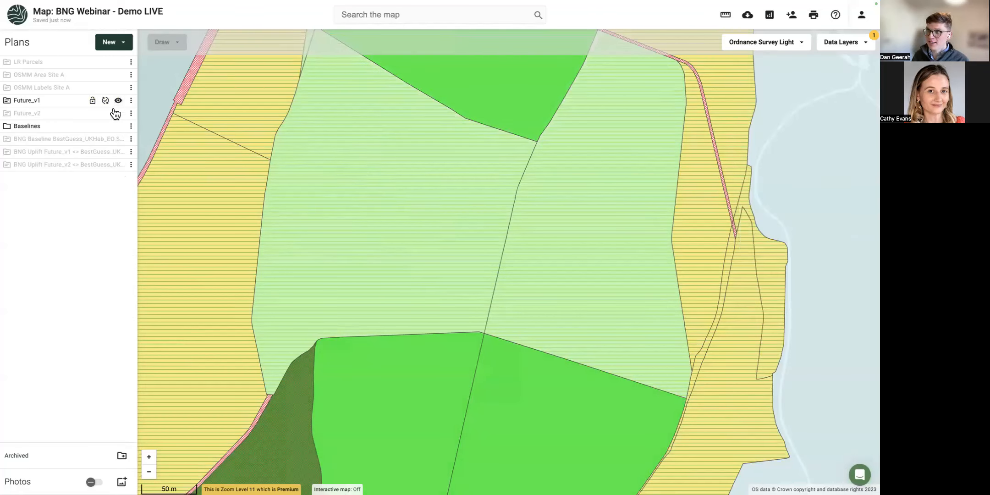
click(6, 126)
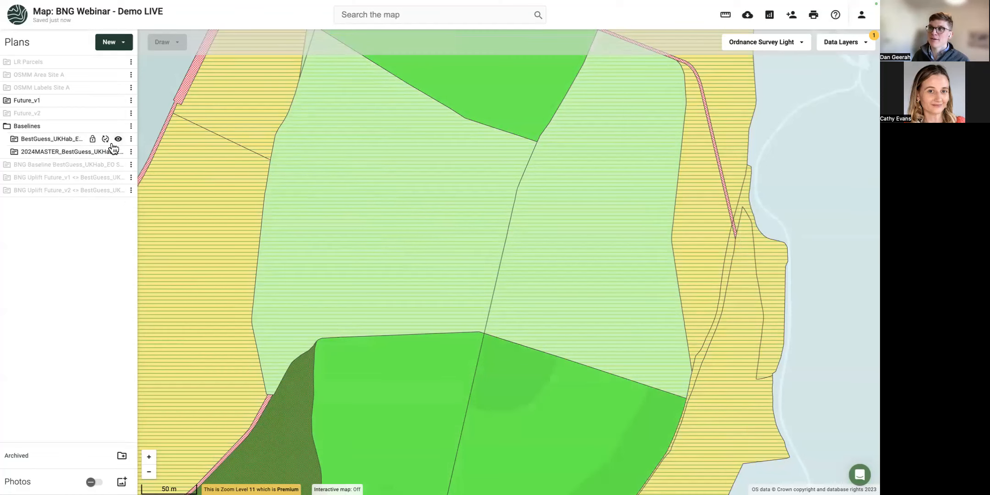
click(118, 140)
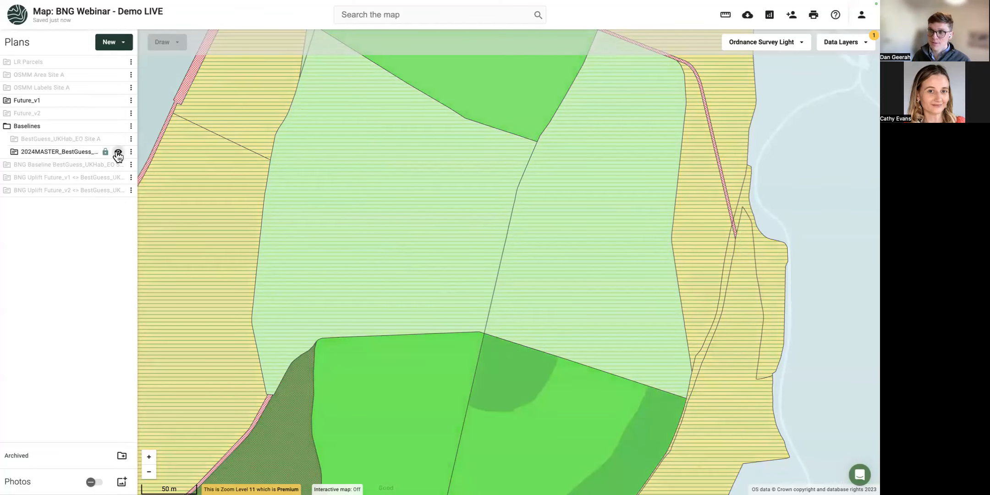
click(118, 152)
scroll(410, 261, up, 3)
scroll(355, 183, down, 5)
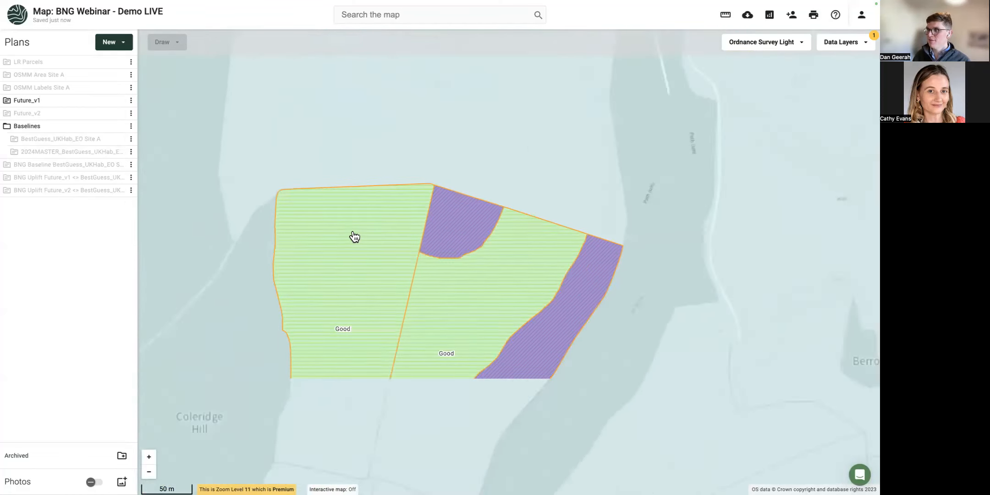
Review the left Future_v1 parcel's attributes (Other neutral grassland, g3c, Good condition), then reset the map's data layers.
click(352, 194)
scroll(352, 195, down, 2)
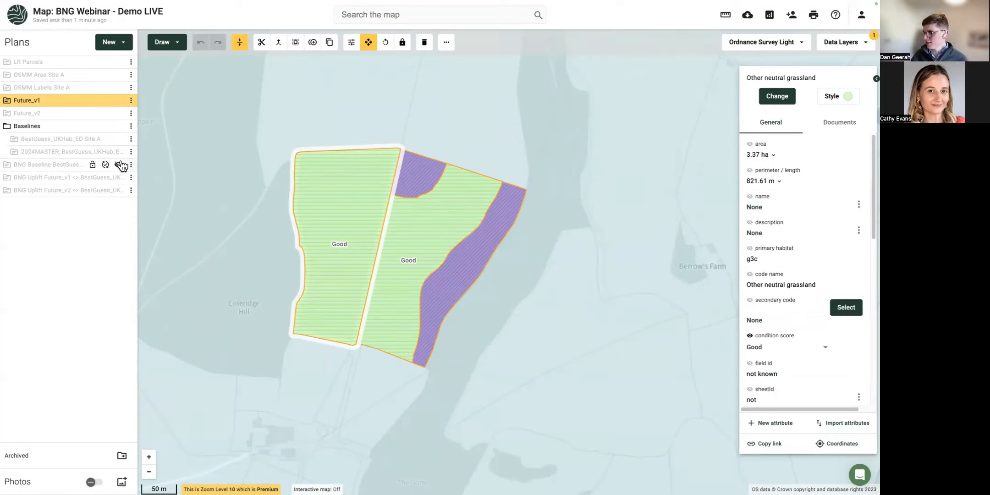
scroll(776, 311, down, 10)
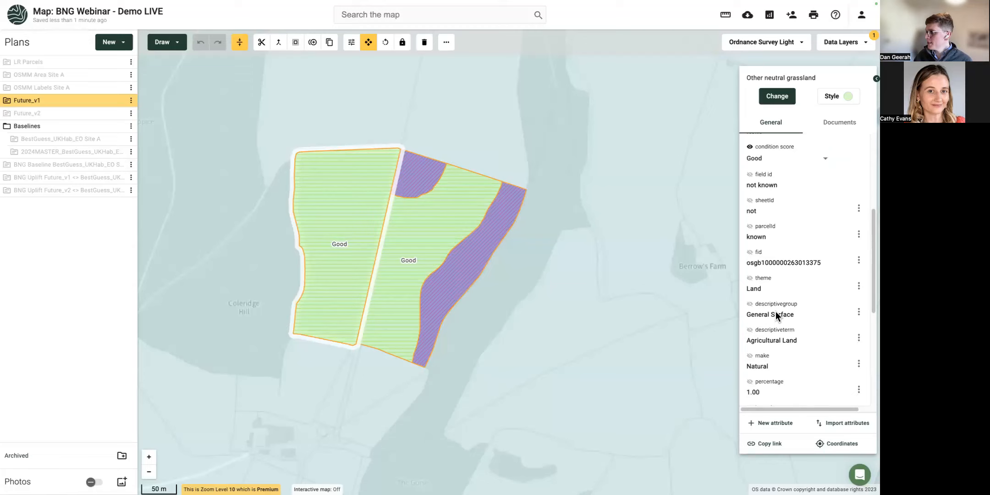
scroll(780, 321, up, 5)
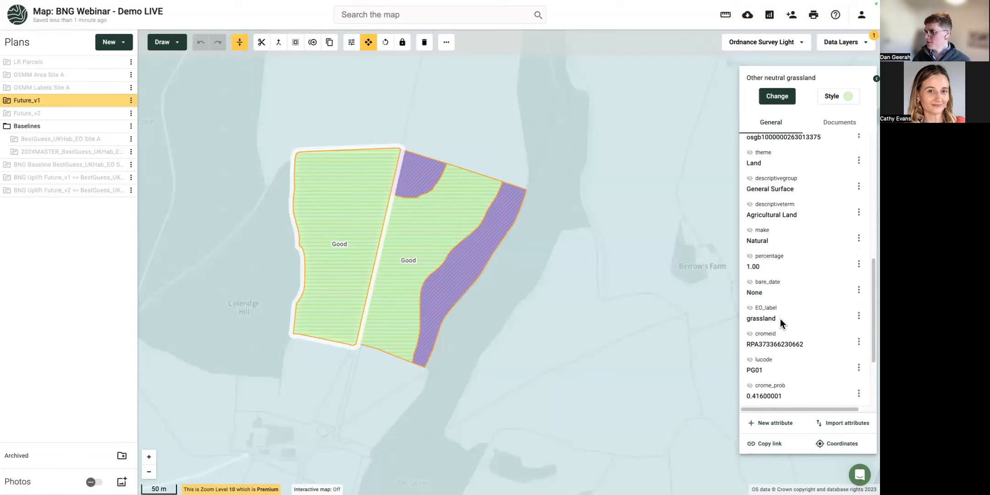
scroll(779, 321, up, 2)
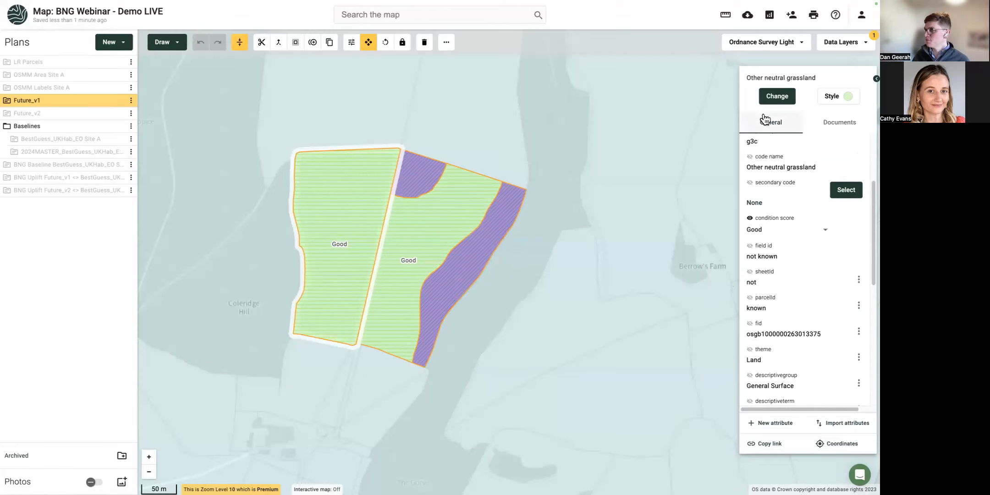
click(843, 44)
click(856, 58)
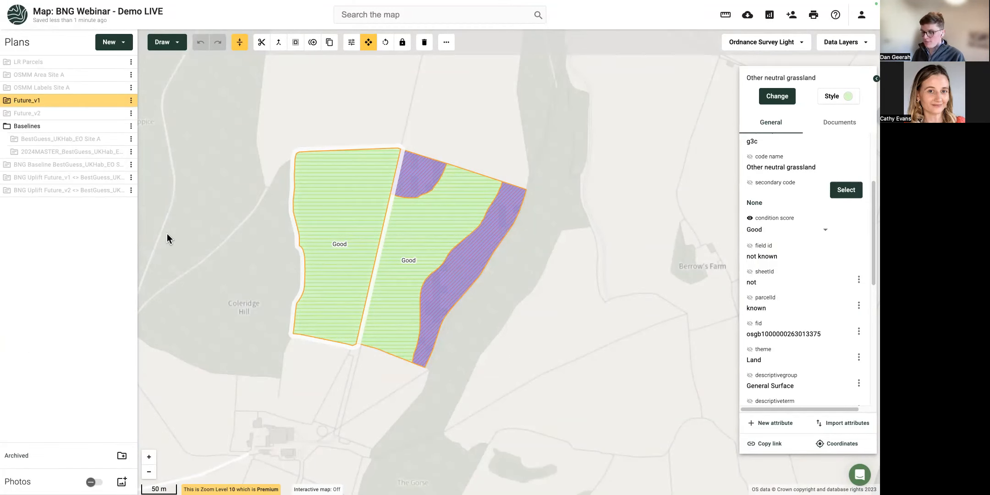
key(super+shift+f)
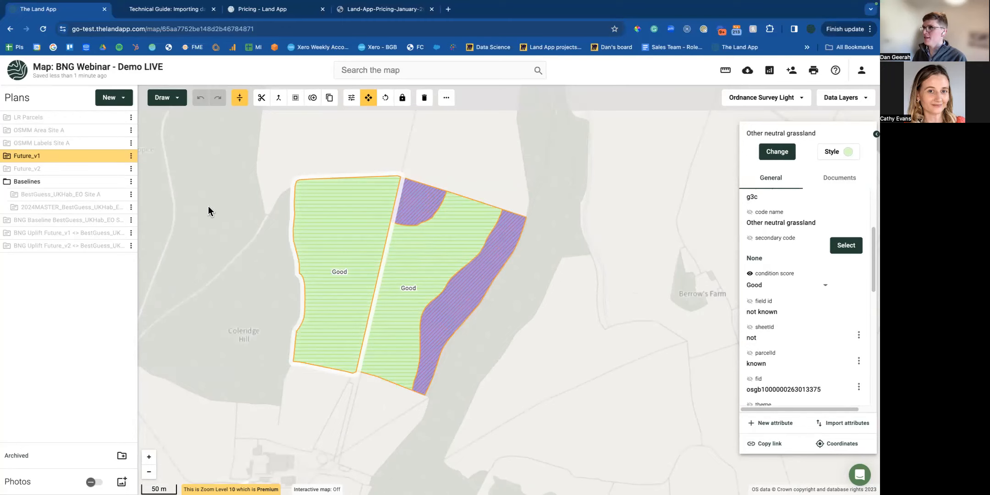
key(super+shift+f)
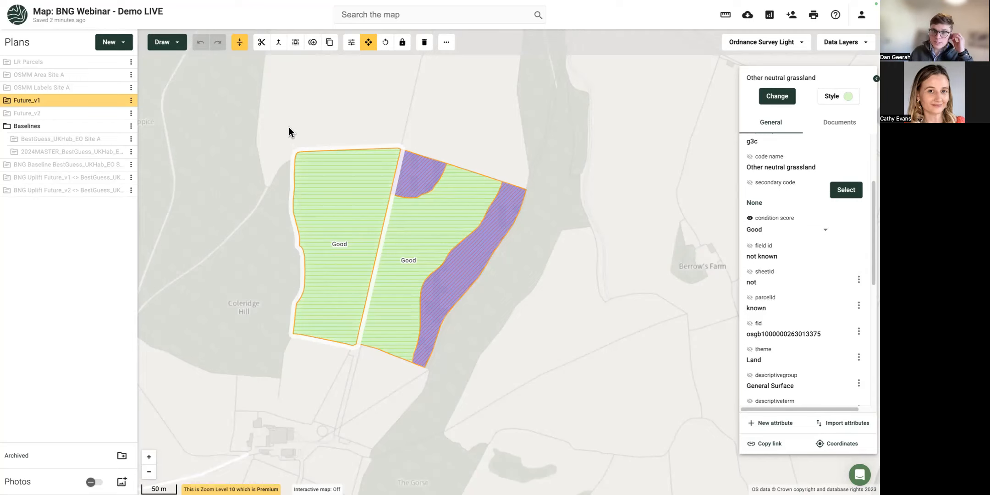
scroll(265, 128, down, 1)
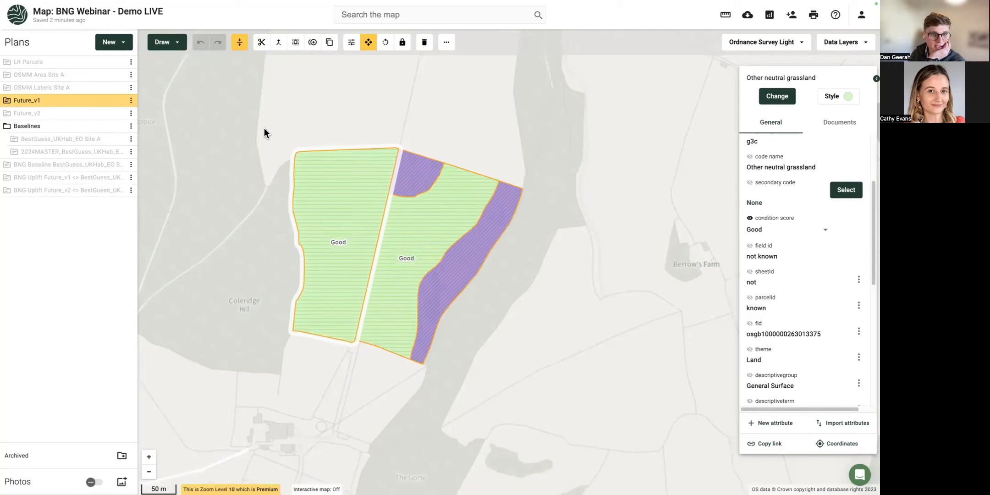